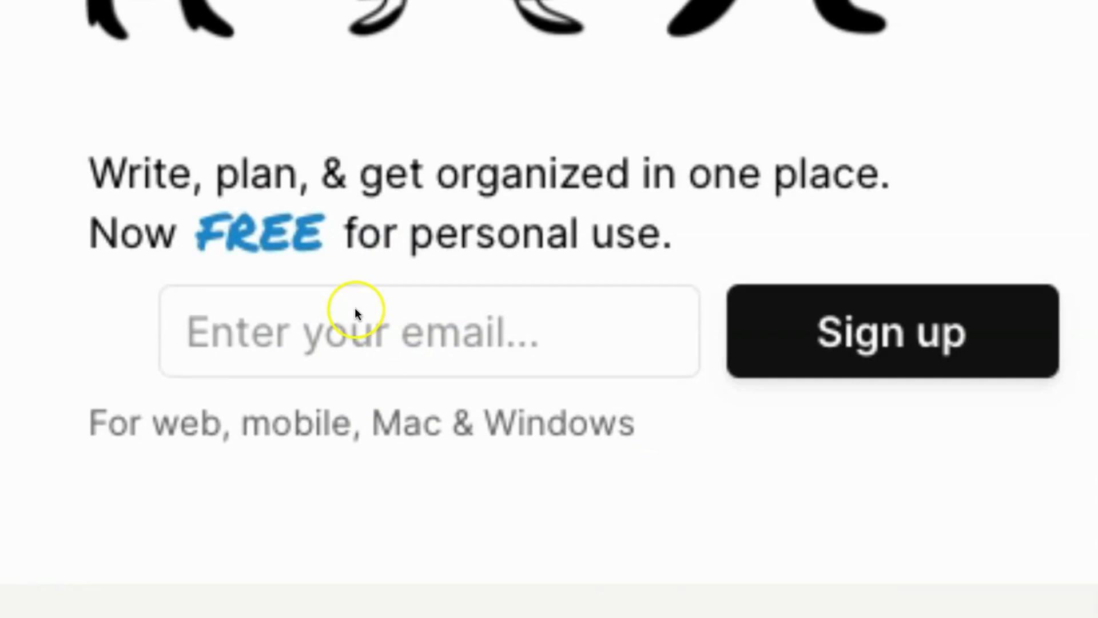
Open the free account sign-up form from the Notion home page and choose a sign-up option
{"action": "left_click", "coordinate": [354, 310]}
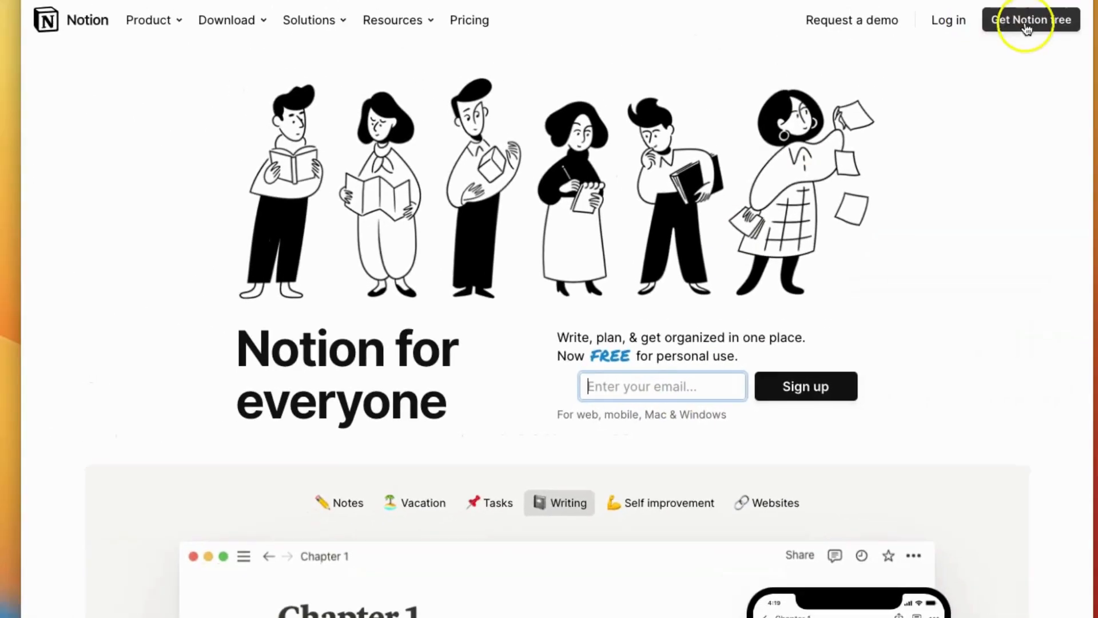
{"action": "left_click", "coordinate": [1034, 22]}
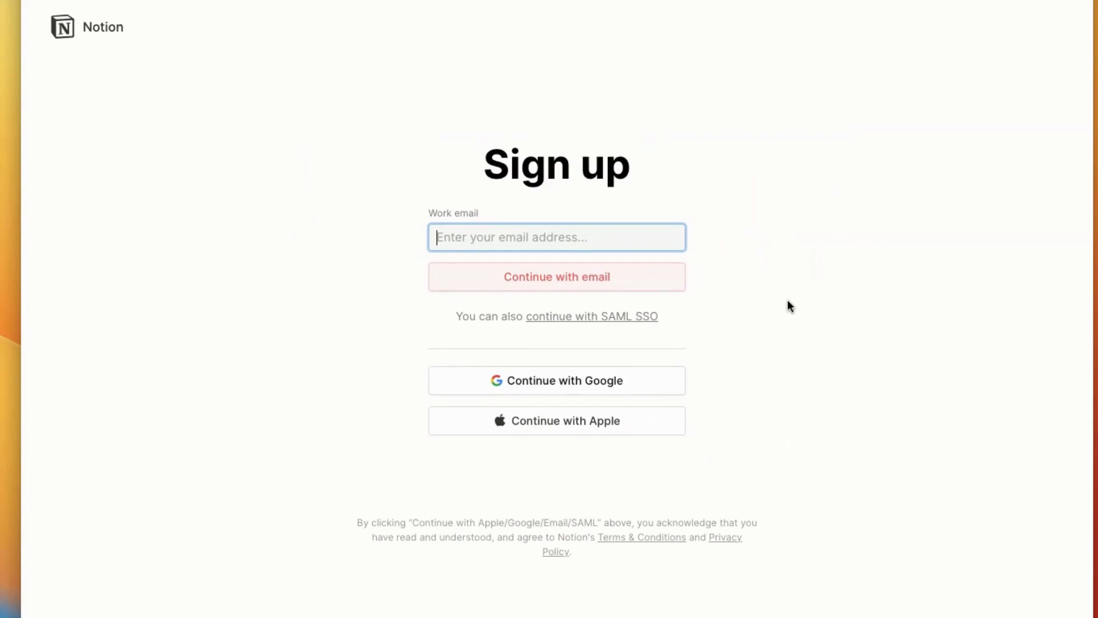
{"action": "left_click", "coordinate": [441, 416]}
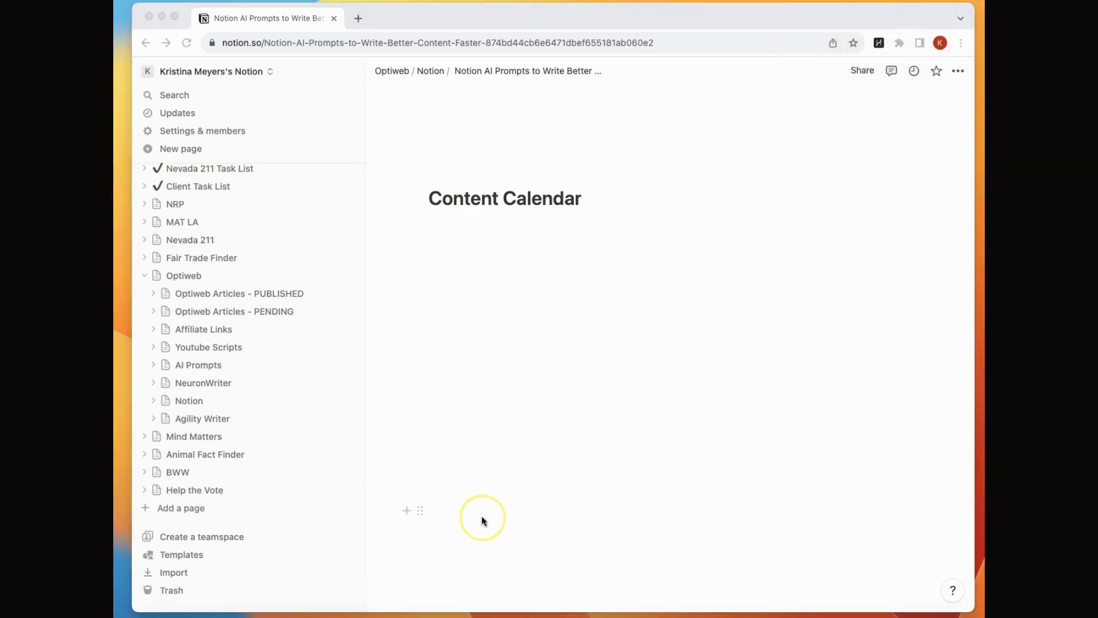
Collapse the Optiweb page group and pick the Basic Content Calendar template from the Marketing templates
{"action": "left_click", "coordinate": [489, 236]}
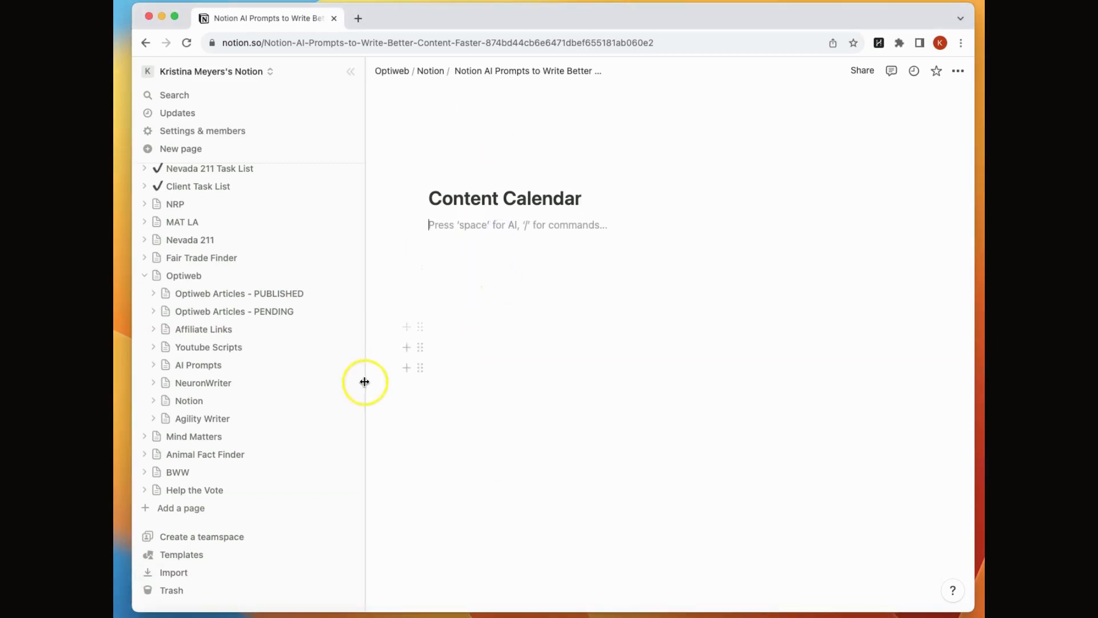
{"action": "left_click", "coordinate": [144, 277]}
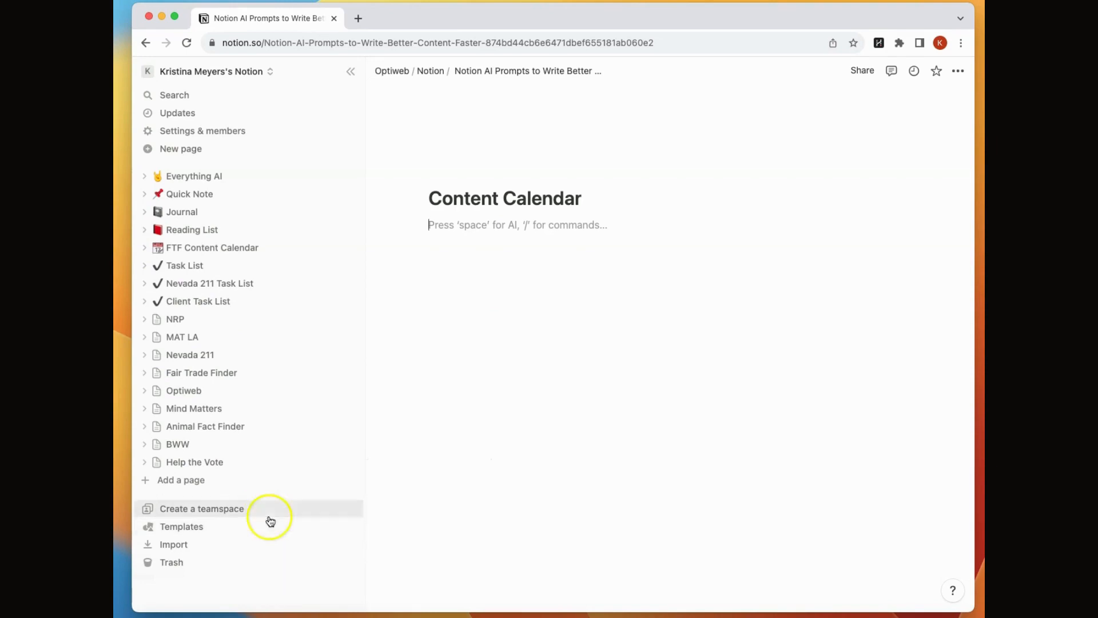
{"action": "left_click", "coordinate": [179, 526]}
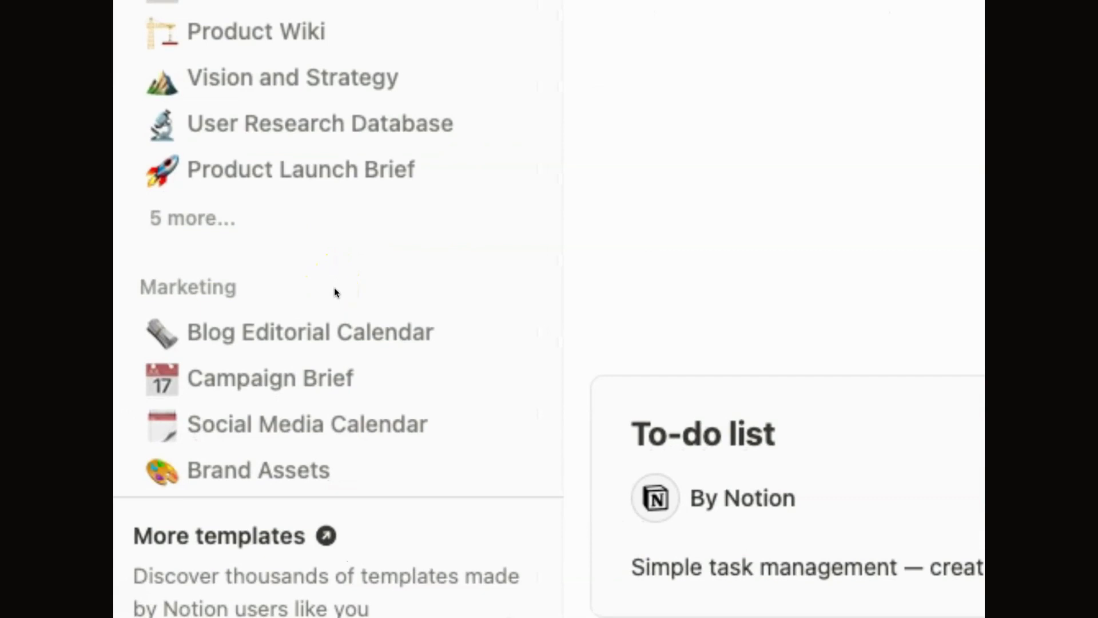
{"action": "scroll", "coordinate": [338, 362], "scroll_direction": "down", "scroll_amount": 3}
{"action": "scroll", "coordinate": [338, 363], "scroll_direction": "down", "scroll_amount": 2}
{"action": "left_click", "coordinate": [340, 176]}
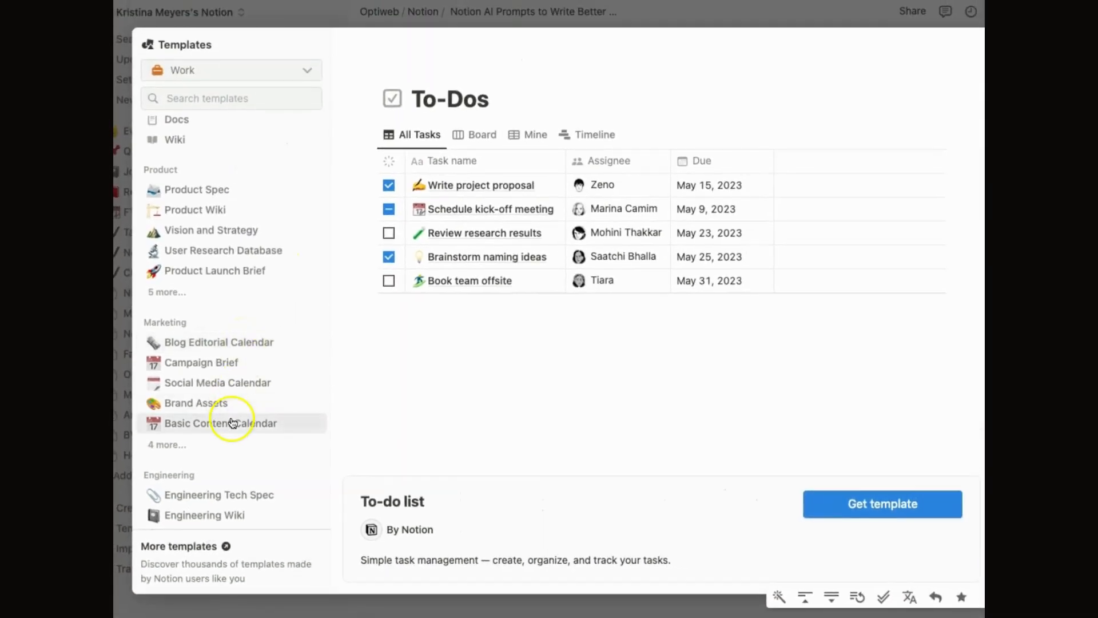
{"action": "left_click", "coordinate": [231, 423]}
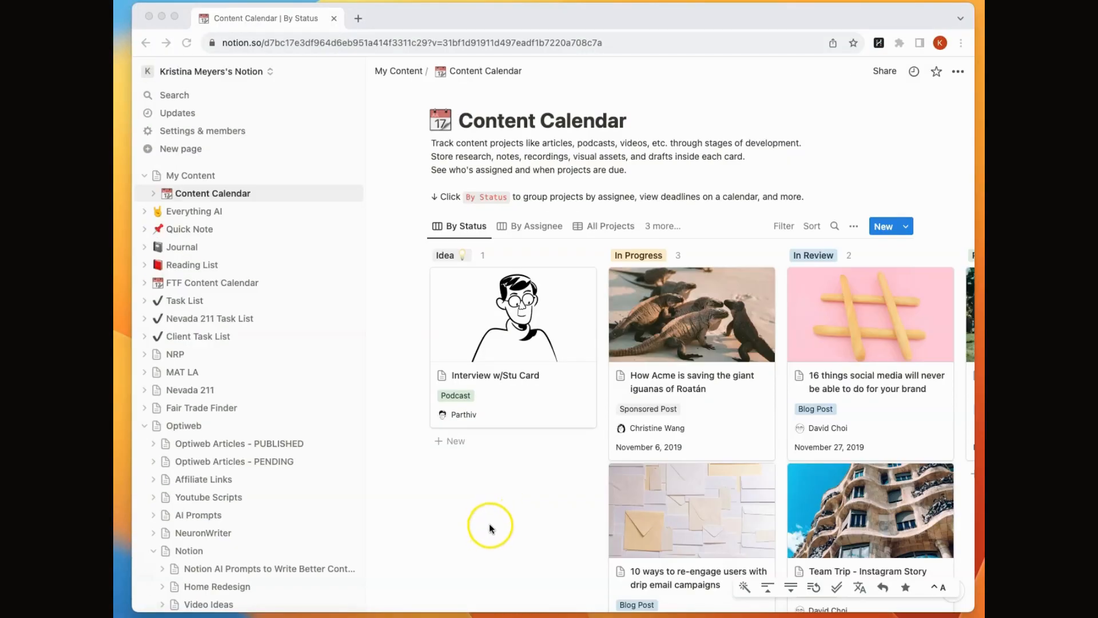
Try the Calendar layout on the content calendar's By Status view
{"action": "left_click", "coordinate": [853, 226]}
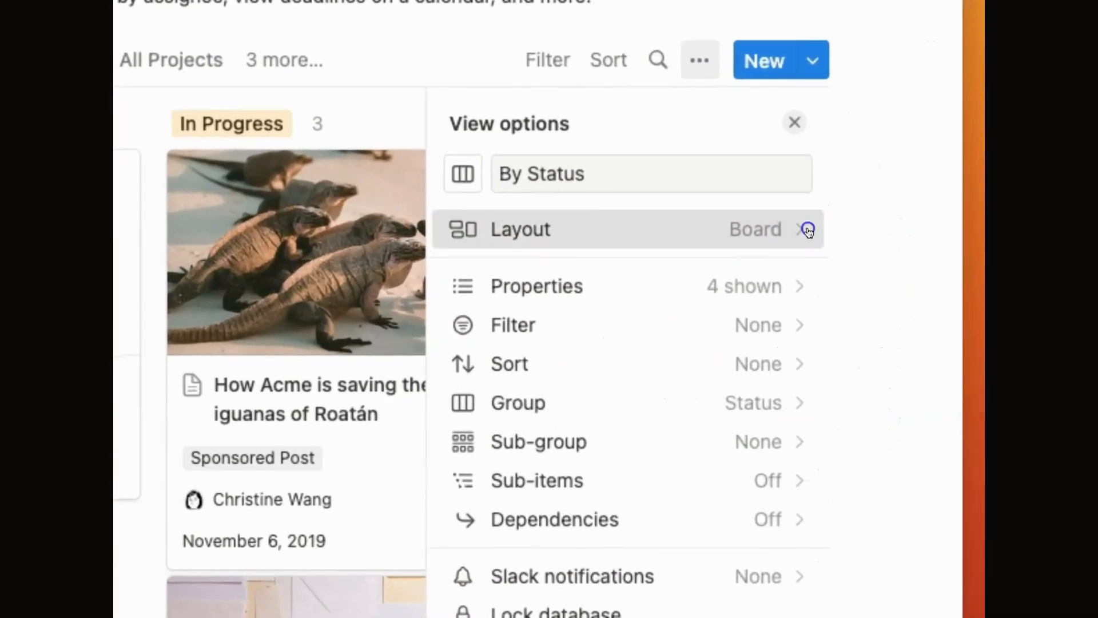
{"action": "left_click", "coordinate": [895, 303]}
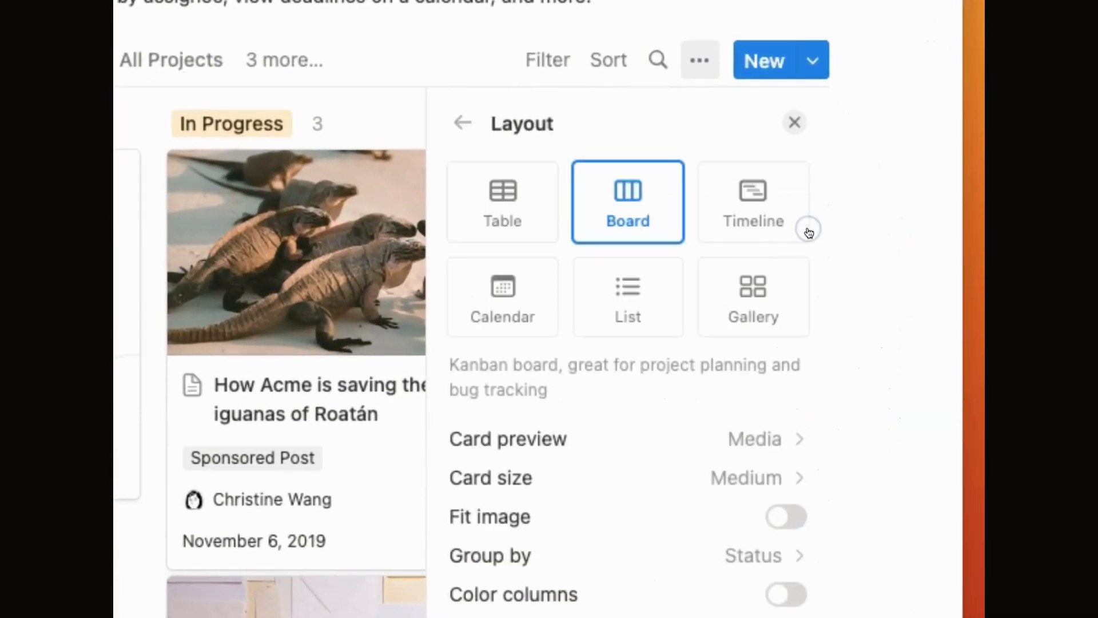
{"action": "left_click", "coordinate": [515, 294]}
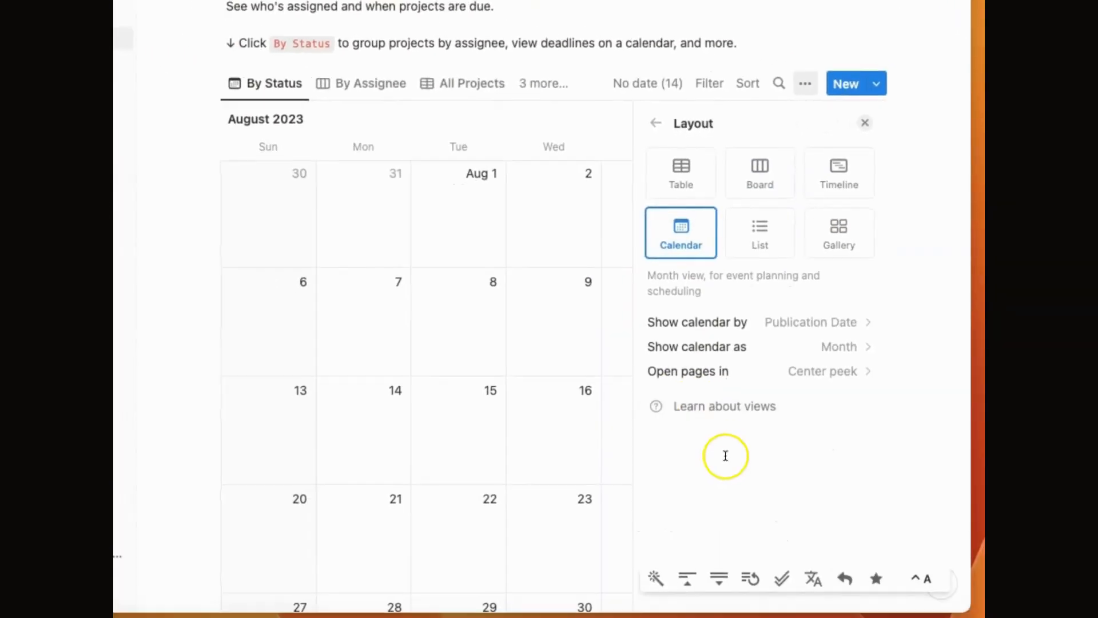
{"action": "left_click", "coordinate": [865, 123]}
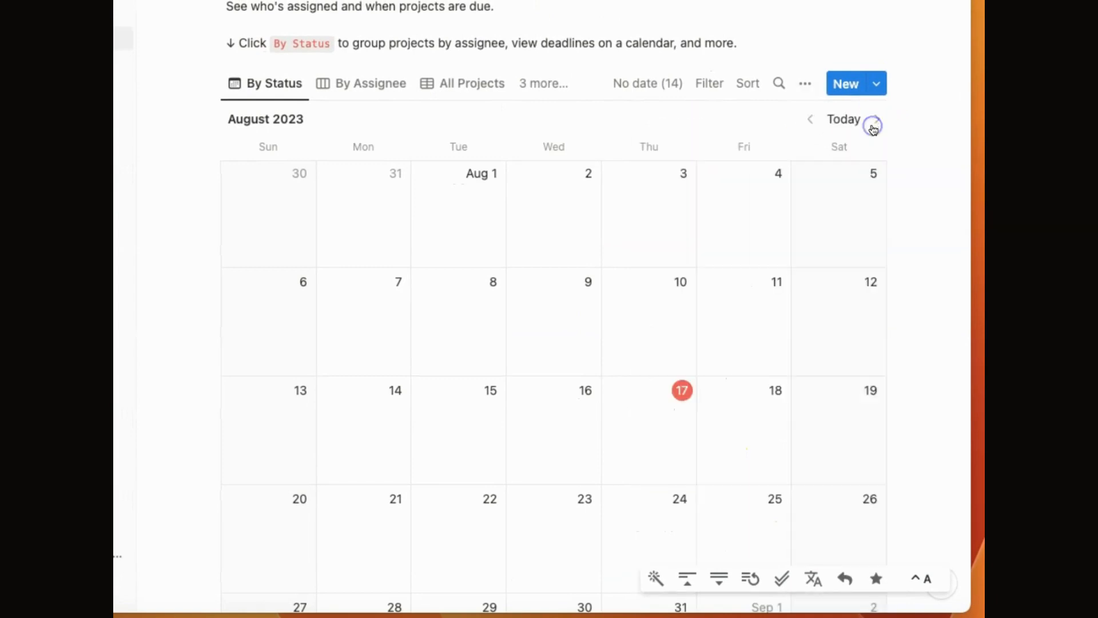
Switch the content calendar's By Status view to the List layout
{"action": "left_click", "coordinate": [805, 84]}
{"action": "left_click", "coordinate": [807, 191]}
{"action": "left_click", "coordinate": [763, 237]}
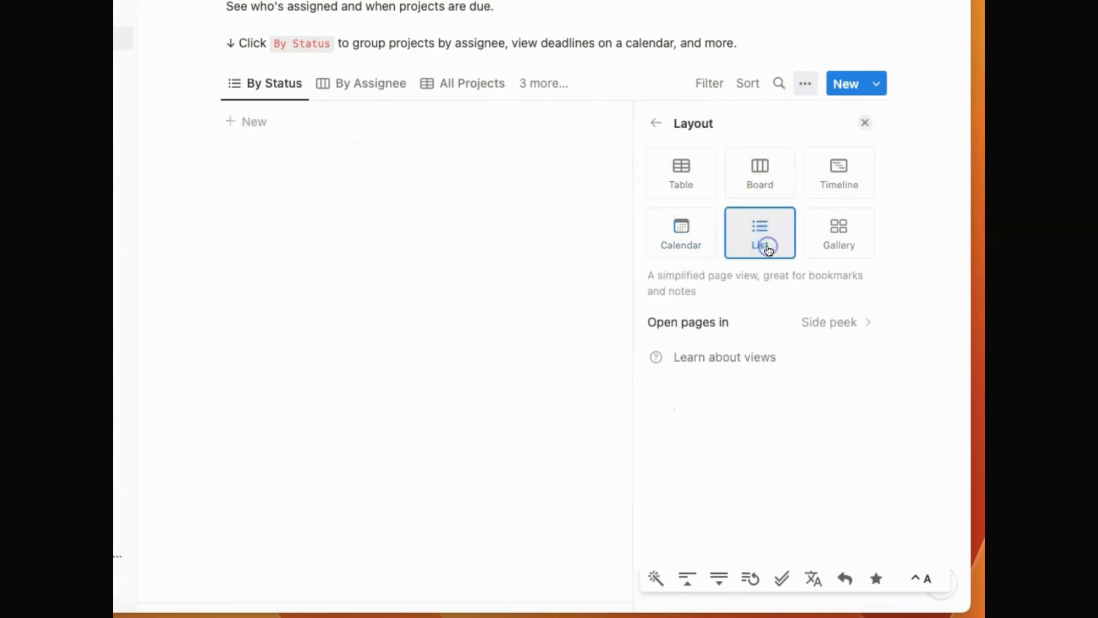
{"action": "left_click", "coordinate": [863, 122]}
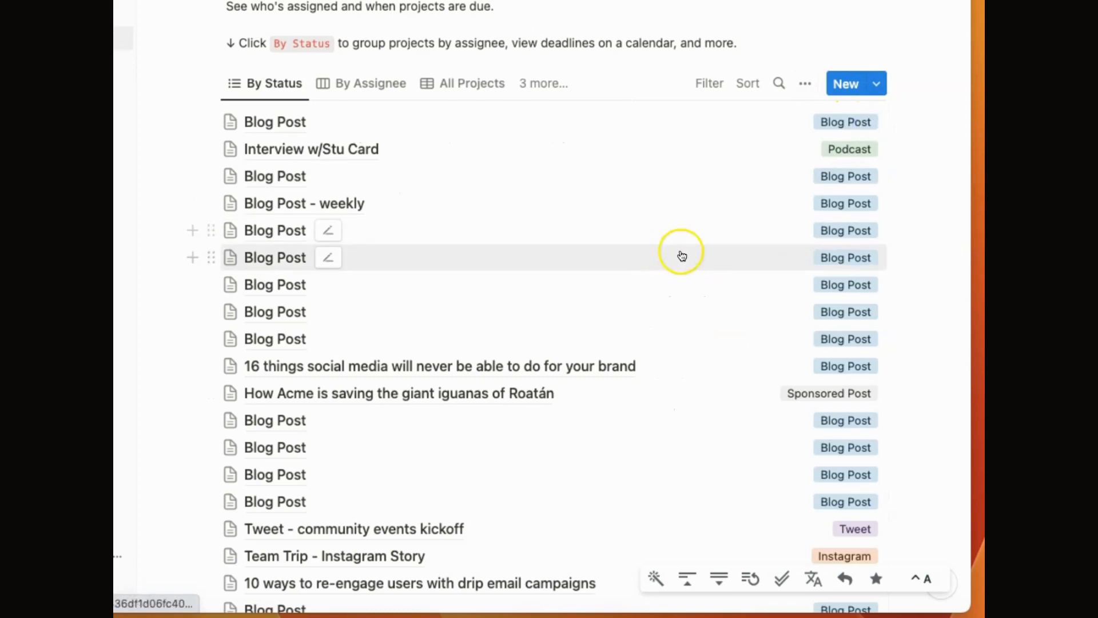
Try the Gallery layout on the By Status view and return it to List
{"action": "left_click", "coordinate": [805, 84]}
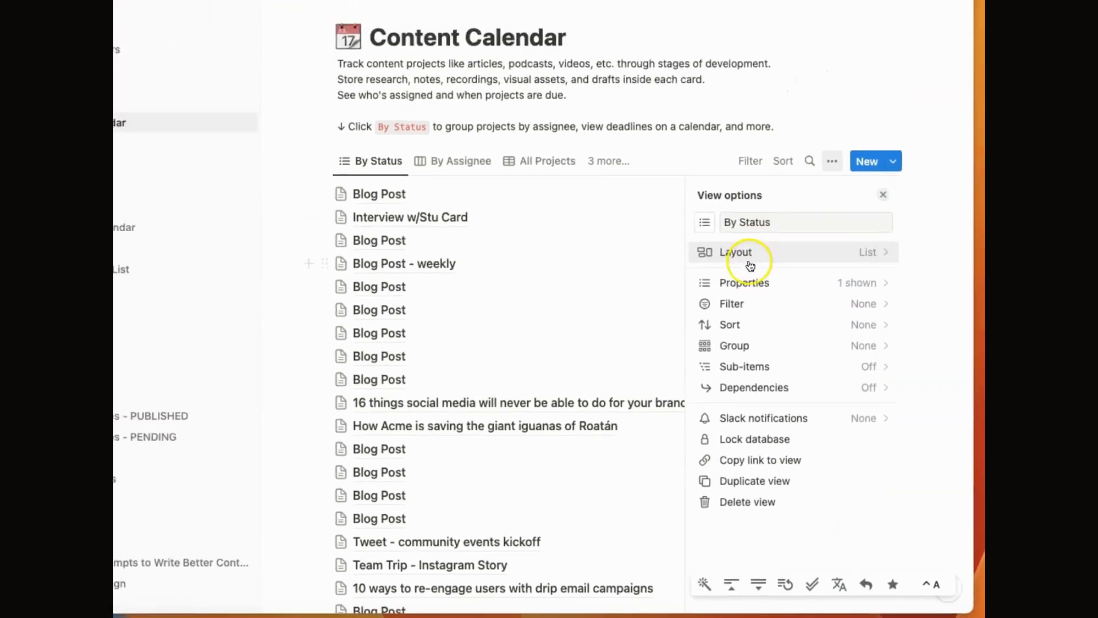
{"action": "left_click", "coordinate": [737, 187]}
{"action": "left_click", "coordinate": [875, 332]}
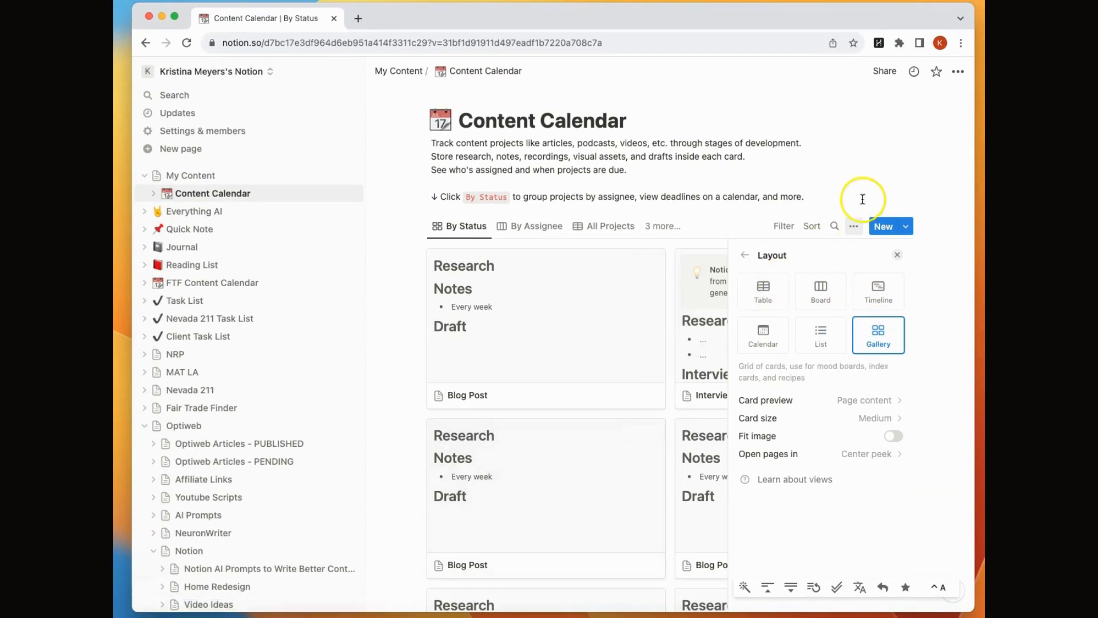
{"action": "left_click", "coordinate": [812, 327]}
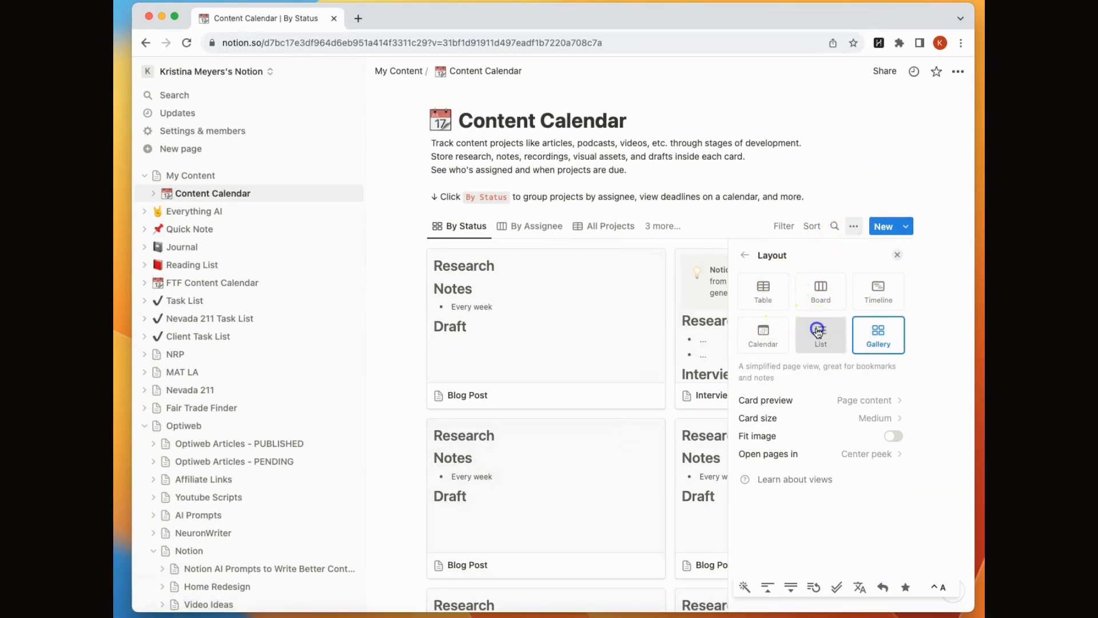
{"action": "left_click", "coordinate": [897, 254]}
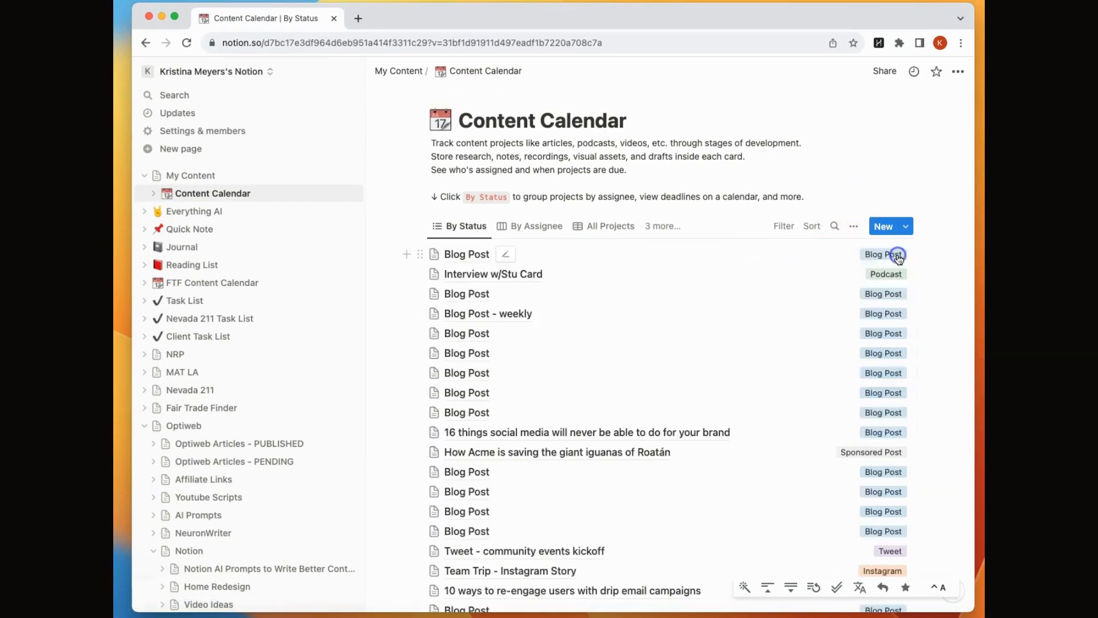
Show the Deadline and Status properties in the content calendar's list view
{"action": "left_click", "coordinate": [853, 225]}
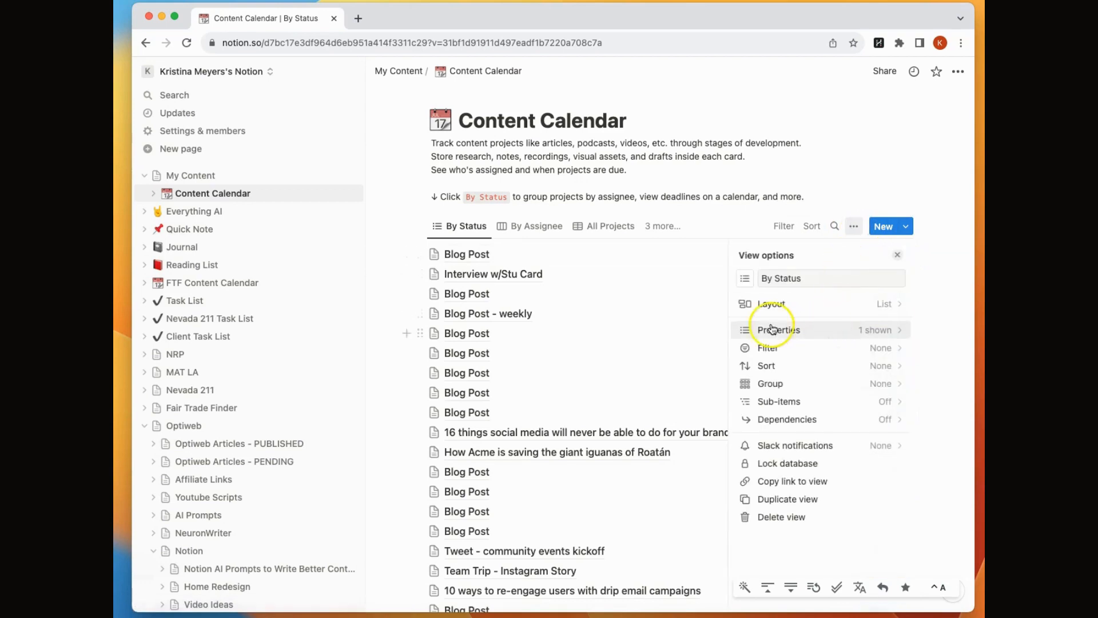
{"action": "left_click", "coordinate": [746, 333]}
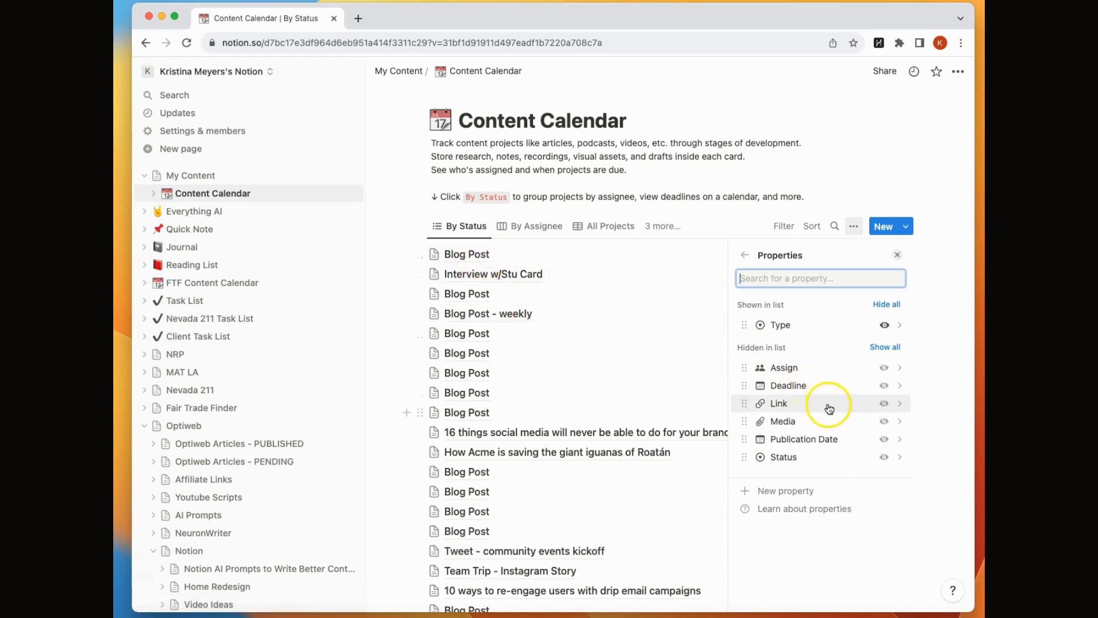
{"action": "left_click", "coordinate": [882, 386]}
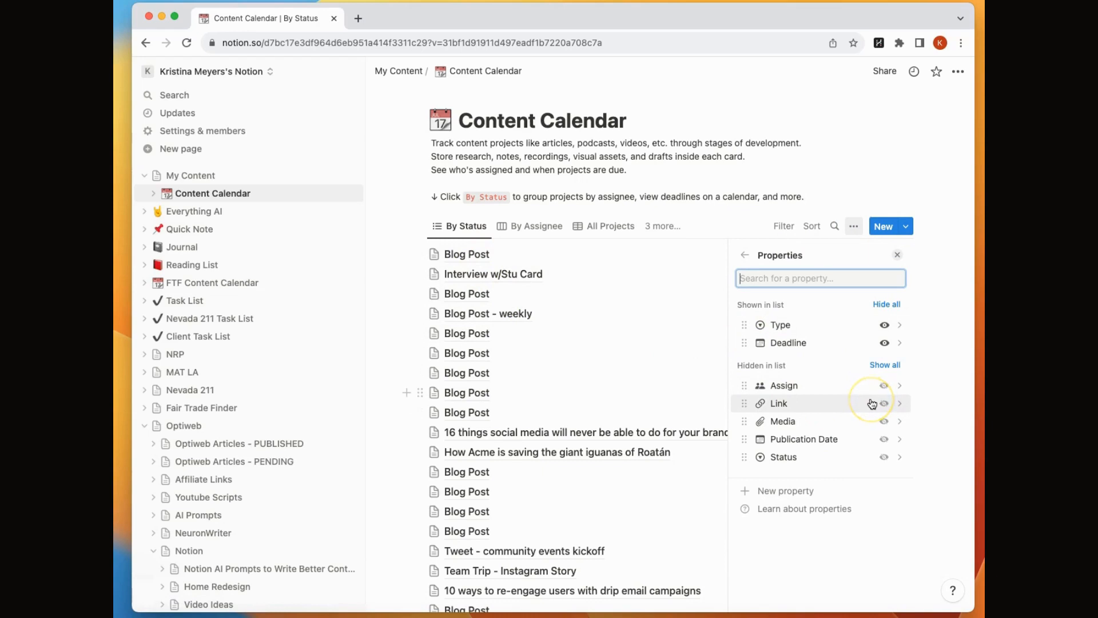
{"action": "left_click", "coordinate": [883, 457]}
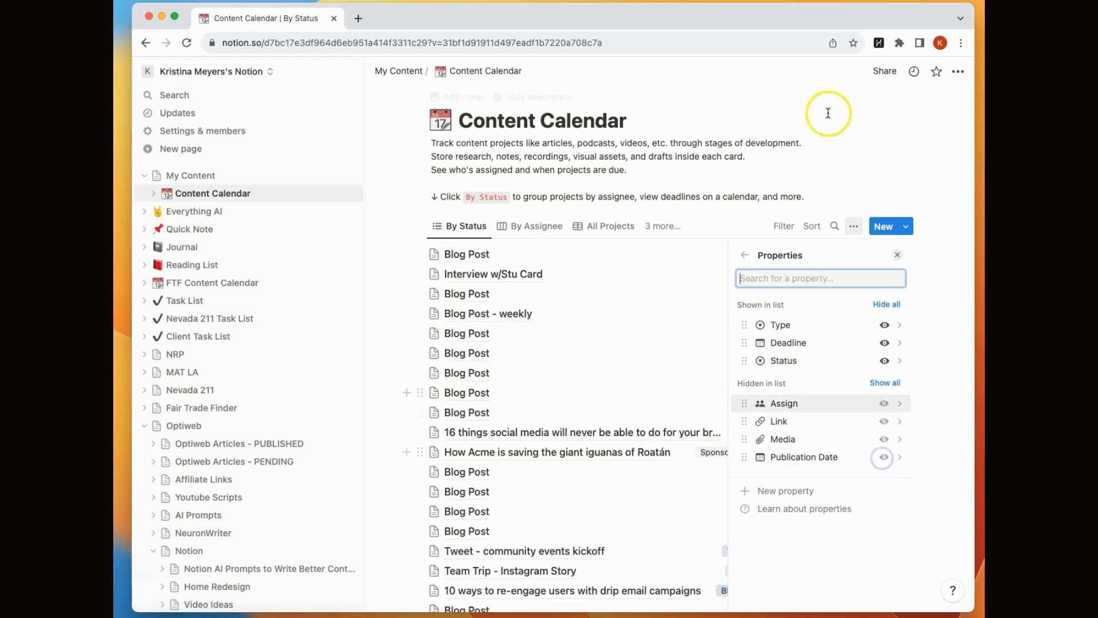
{"action": "left_click", "coordinate": [897, 255]}
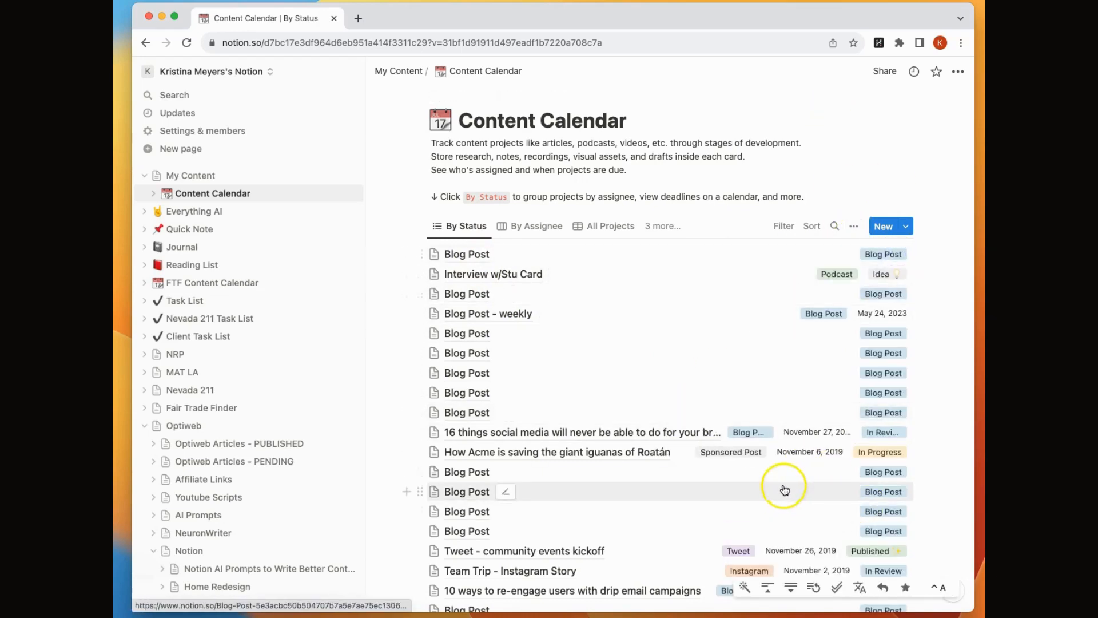
Add an empty sub-page titled "Blog Posts" below Content Calendar on the My Content page
{"action": "left_click", "coordinate": [407, 71]}
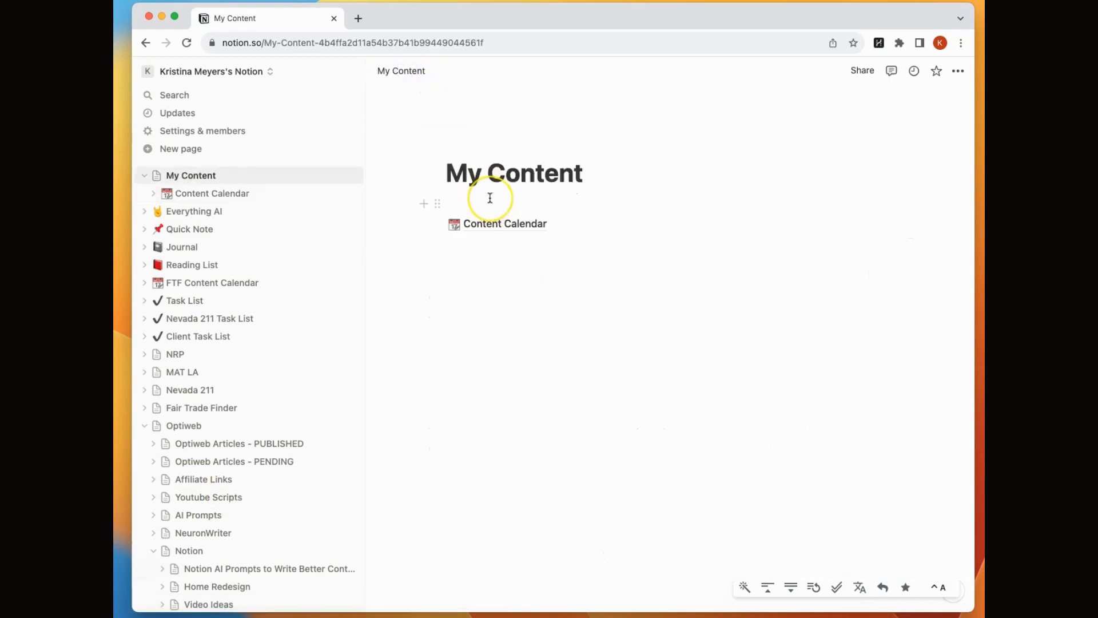
{"action": "left_click", "coordinate": [544, 245]}
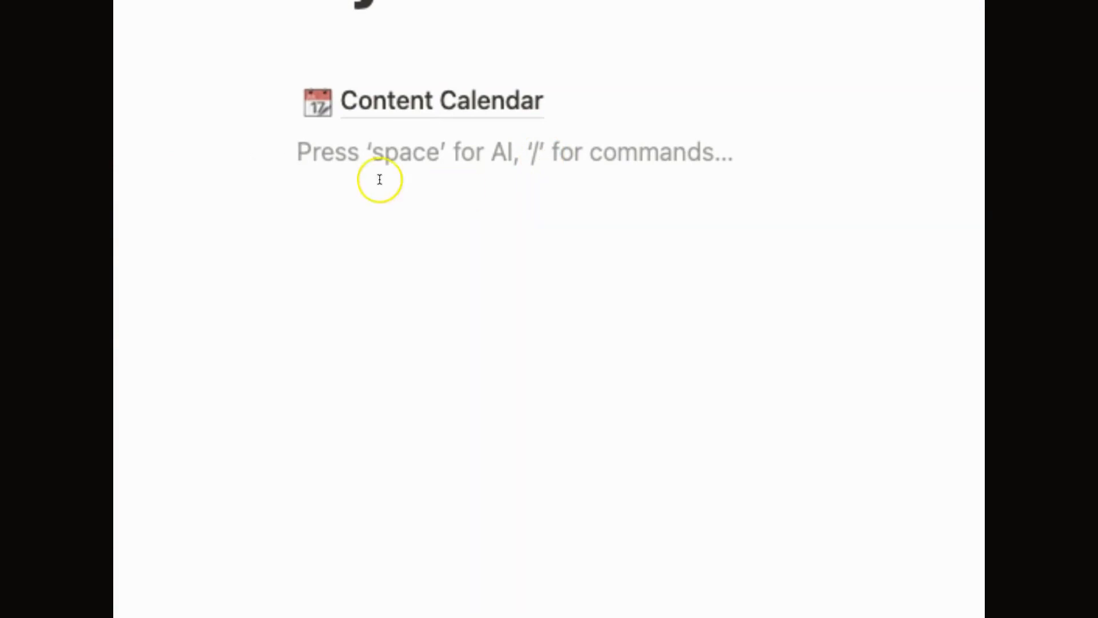
{"action": "left_click", "coordinate": [243, 157]}
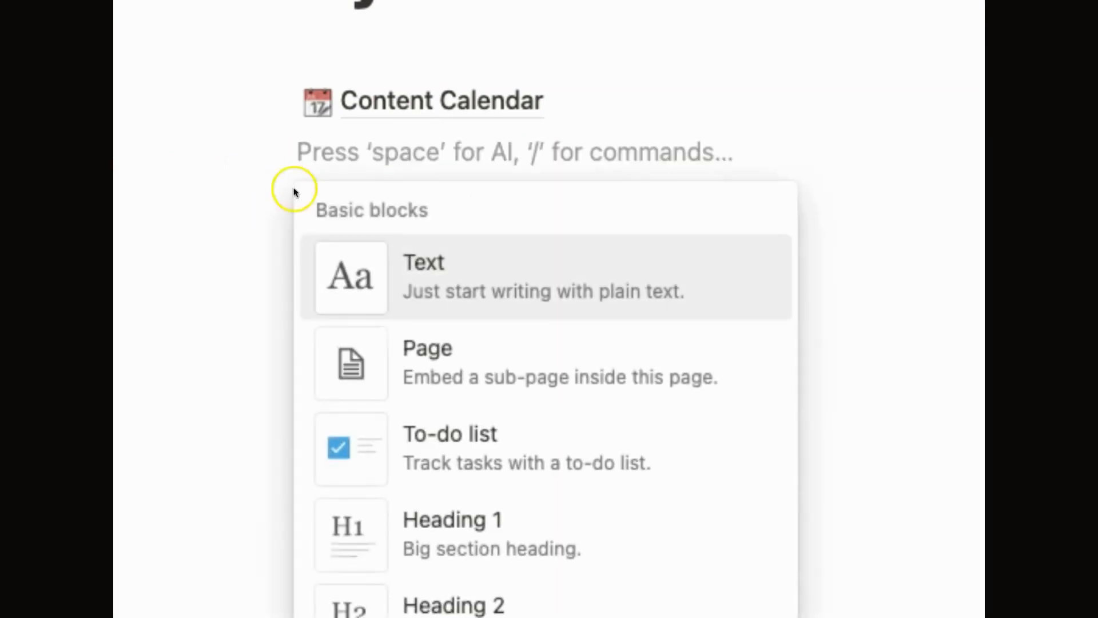
{"action": "left_click", "coordinate": [390, 157]}
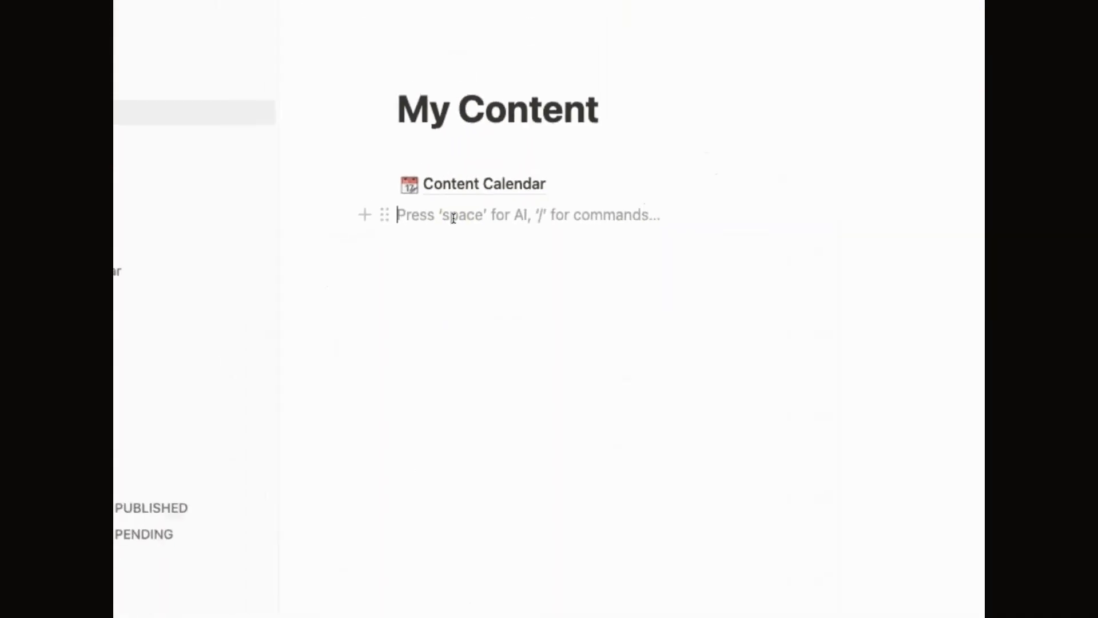
{"action": "type", "text": "/"}
{"action": "scroll", "coordinate": [506, 369], "scroll_direction": "down", "scroll_amount": 1}
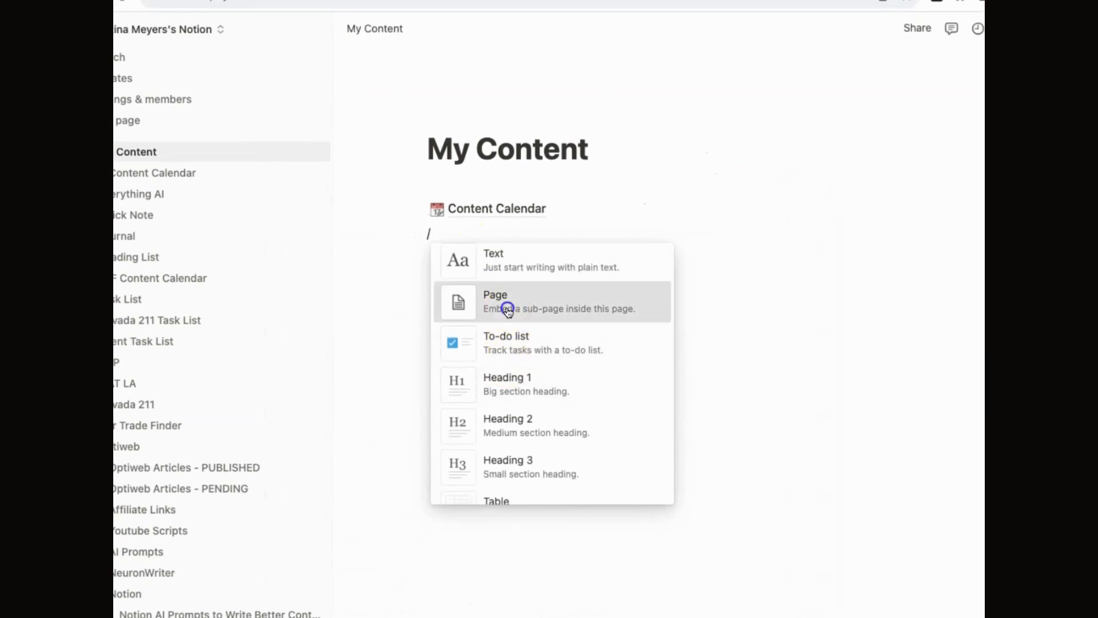
{"action": "left_click", "coordinate": [505, 306]}
{"action": "left_click", "coordinate": [496, 148]}
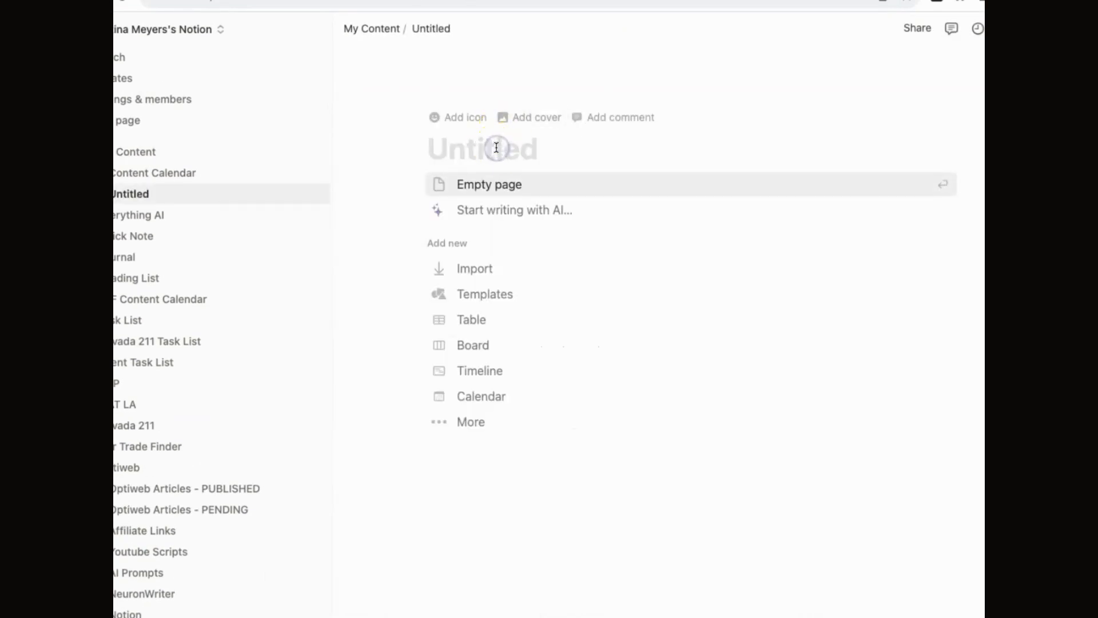
{"action": "type", "text": "Blog Posts"}
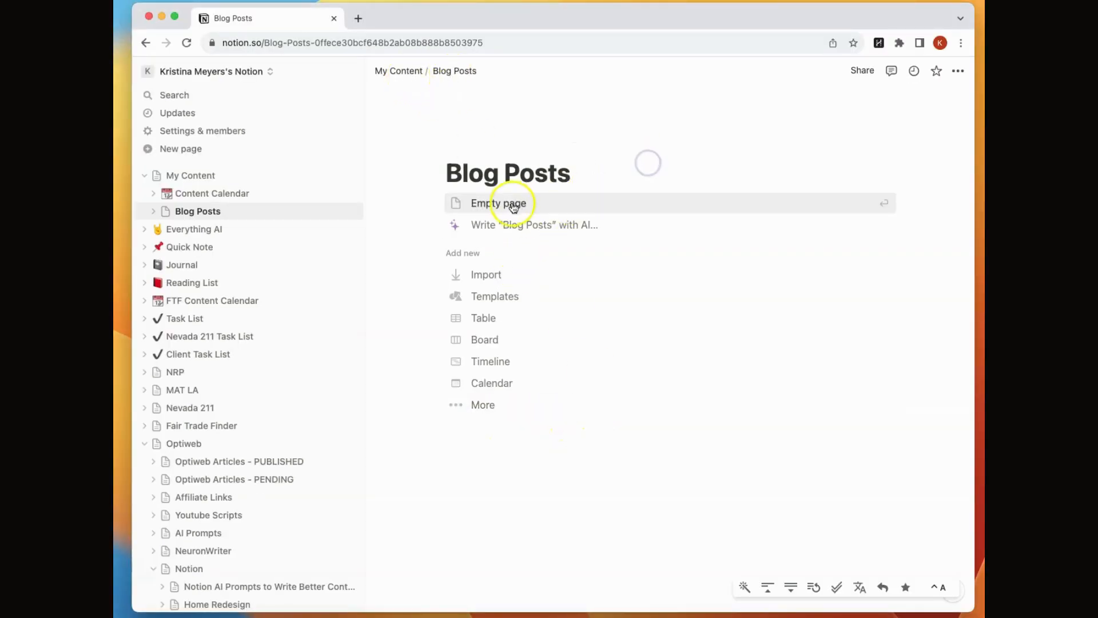
{"action": "left_click", "coordinate": [255, 104]}
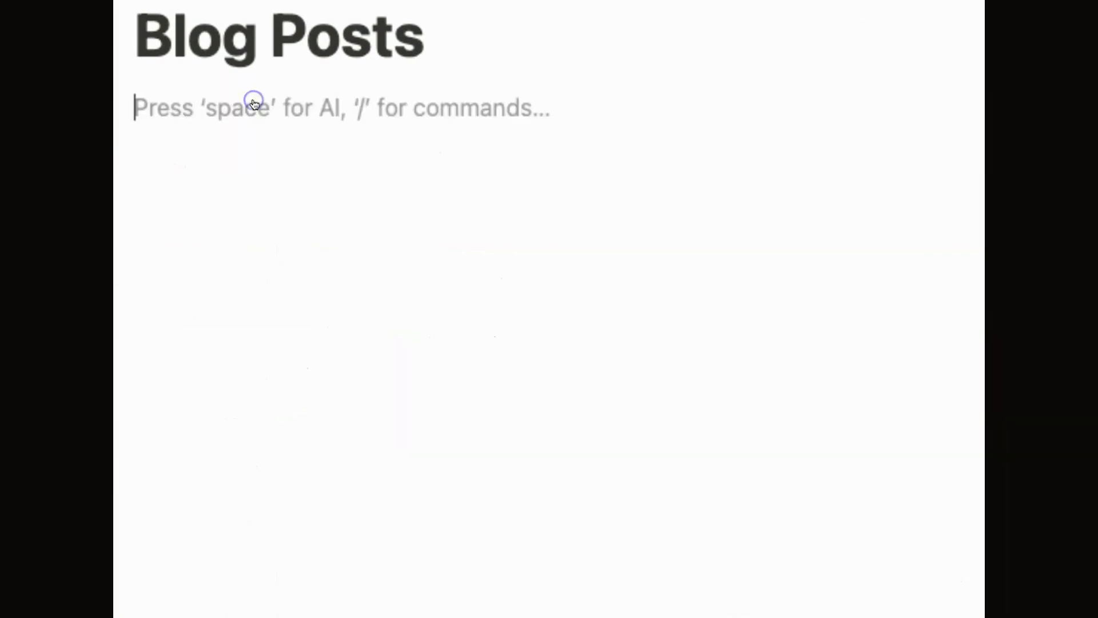
Embed an empty sub-page titled "Post #1" inside the Blog Posts page
{"action": "type", "text": "/"}
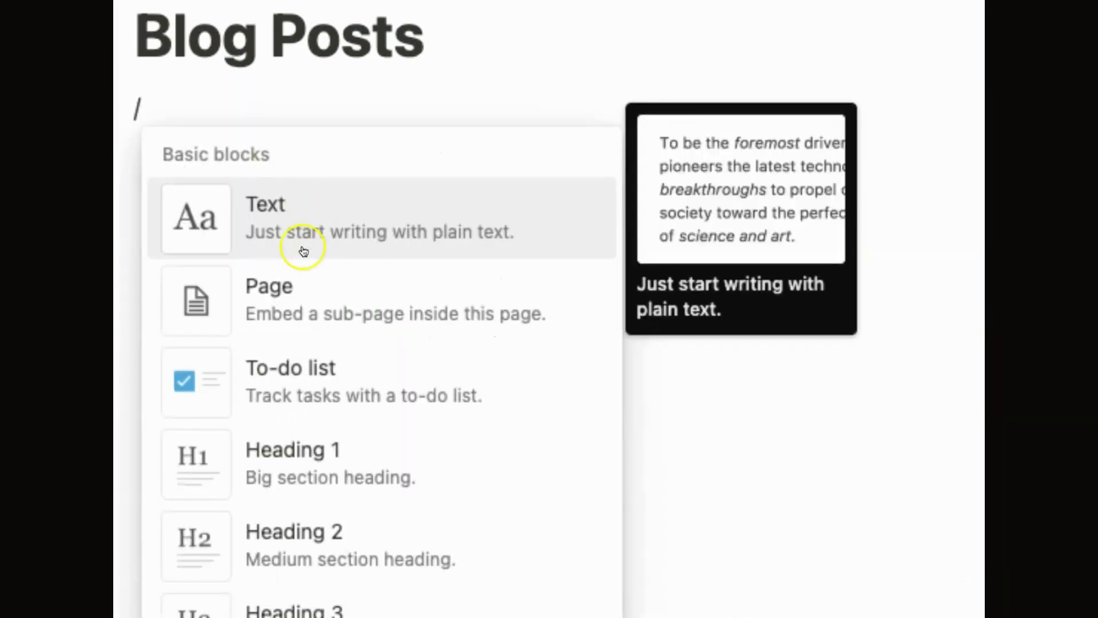
{"action": "left_click", "coordinate": [290, 280]}
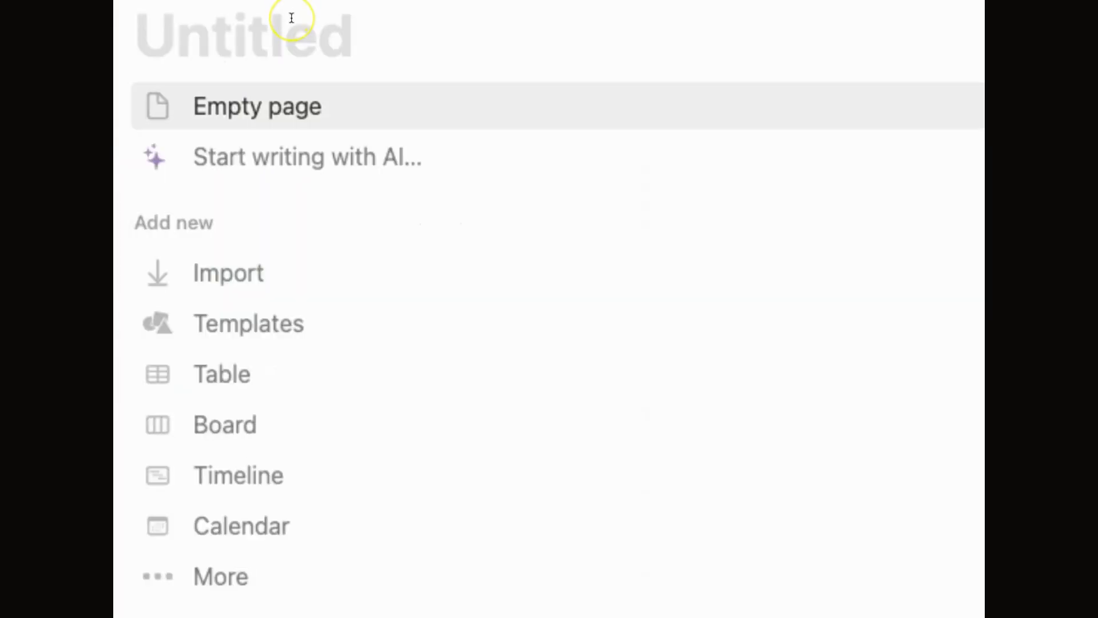
{"action": "type", "text": "Post #1"}
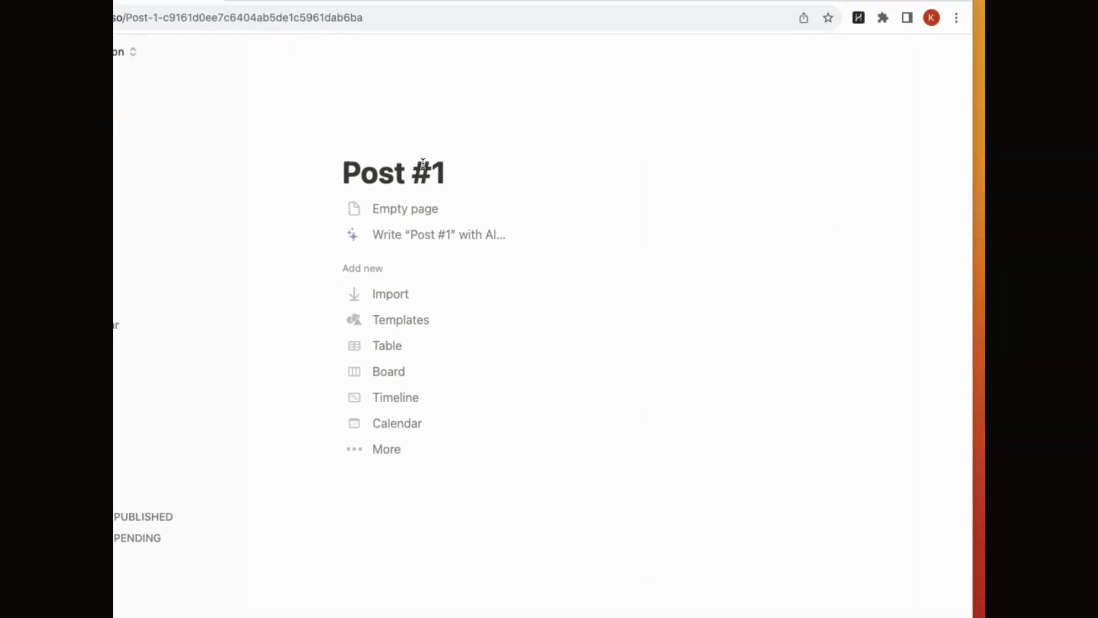
{"action": "left_click", "coordinate": [436, 209]}
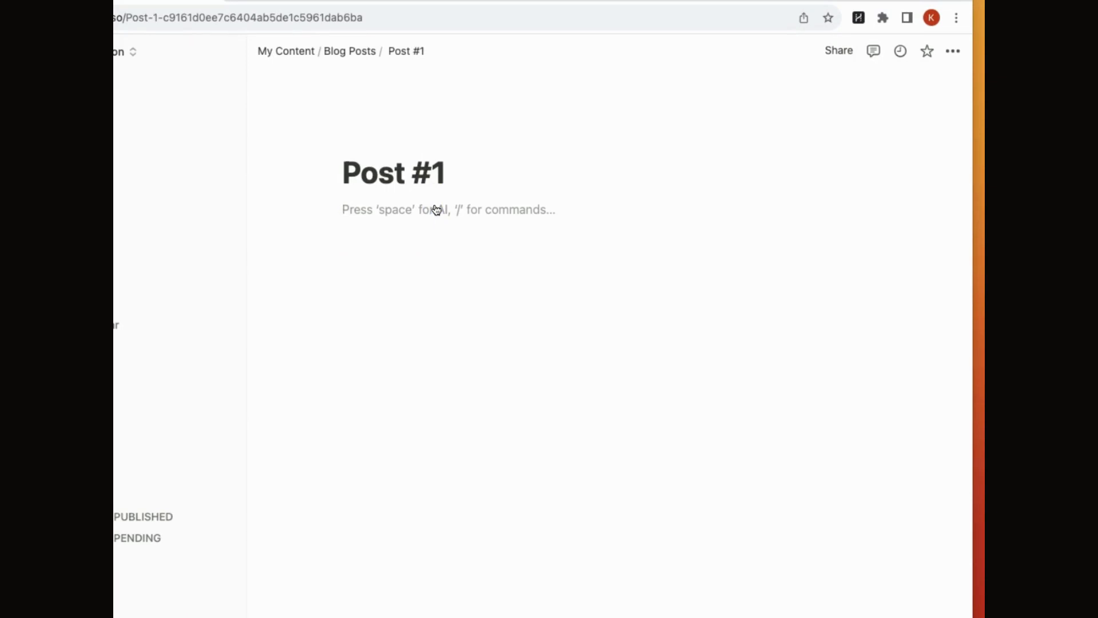
Have the AI brainstorm ideas on Dog Myths in the Post #1 page body and keep the generated list
{"action": "key", "text": "space"}
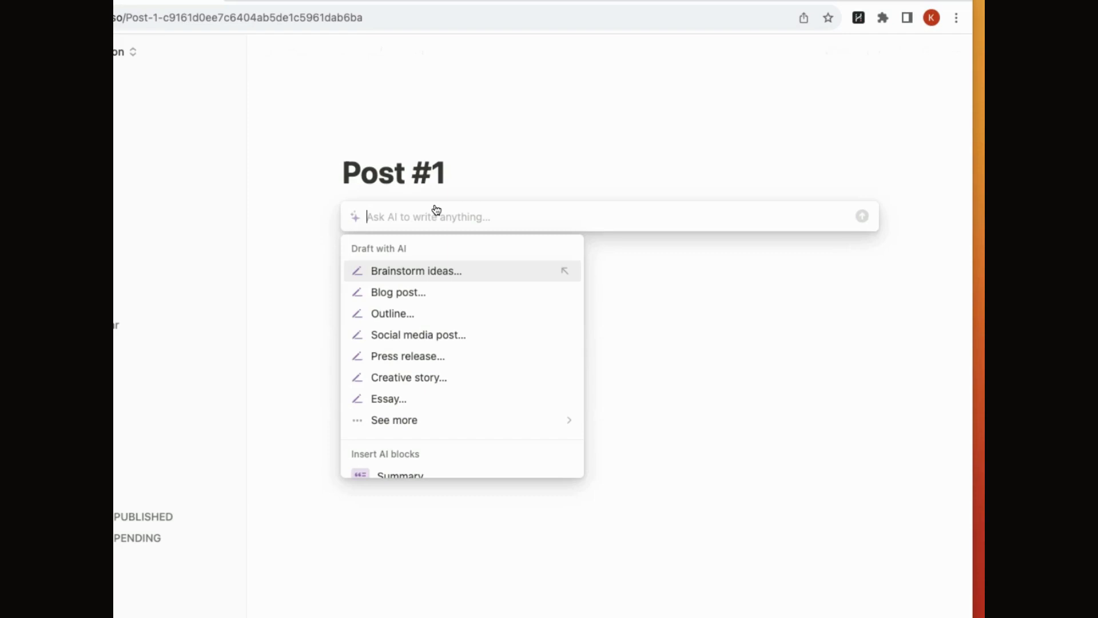
{"action": "left_click", "coordinate": [417, 269]}
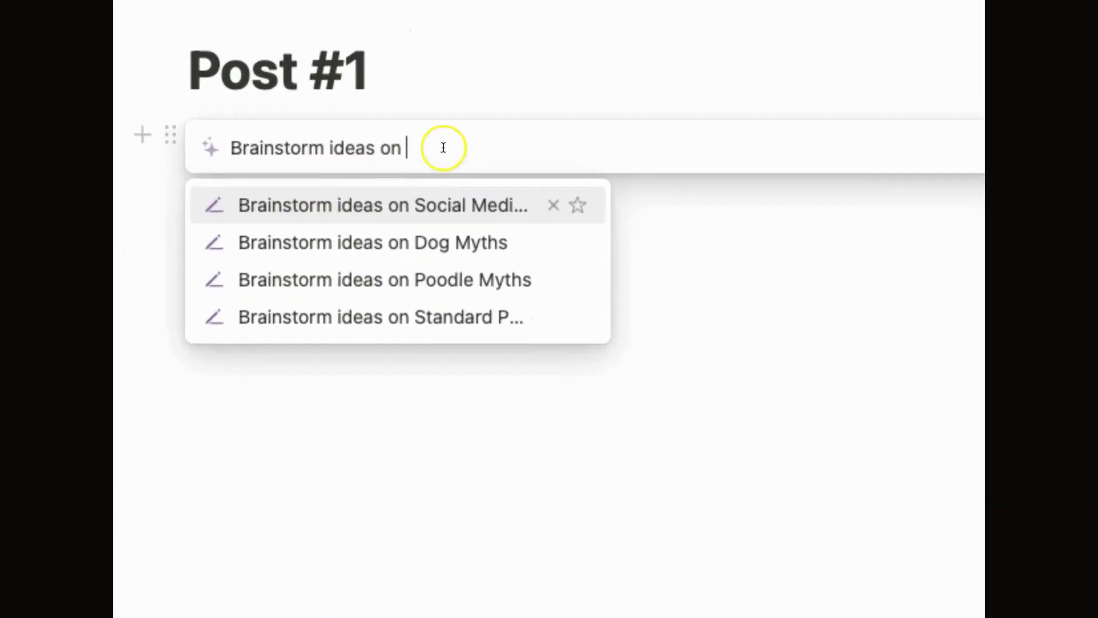
{"action": "left_click", "coordinate": [443, 147]}
{"action": "left_click", "coordinate": [427, 240]}
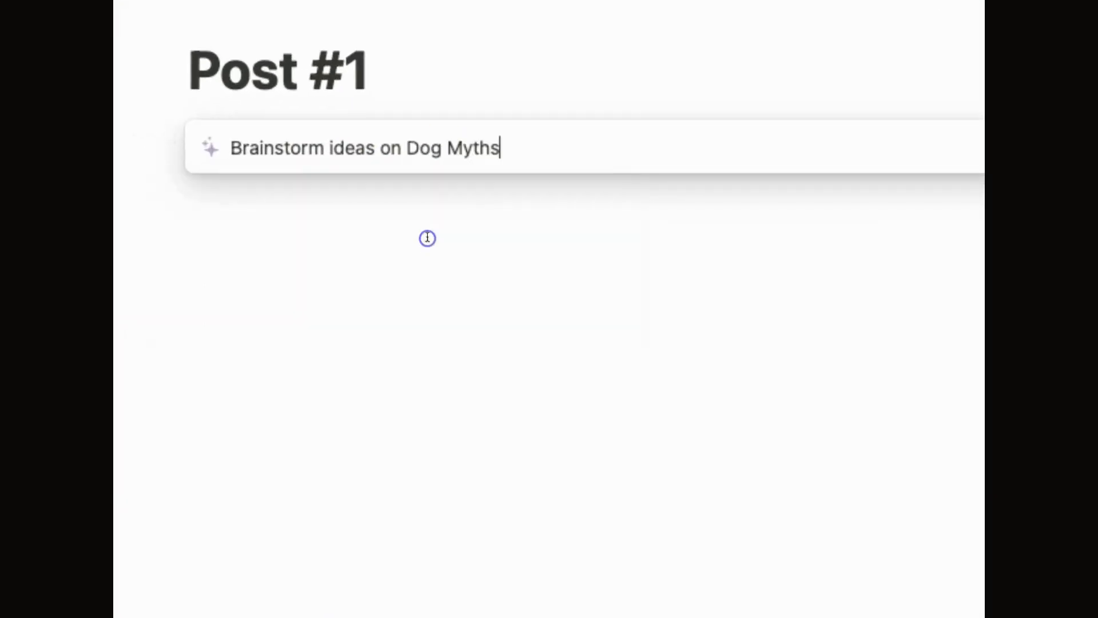
{"action": "key", "text": "Return"}
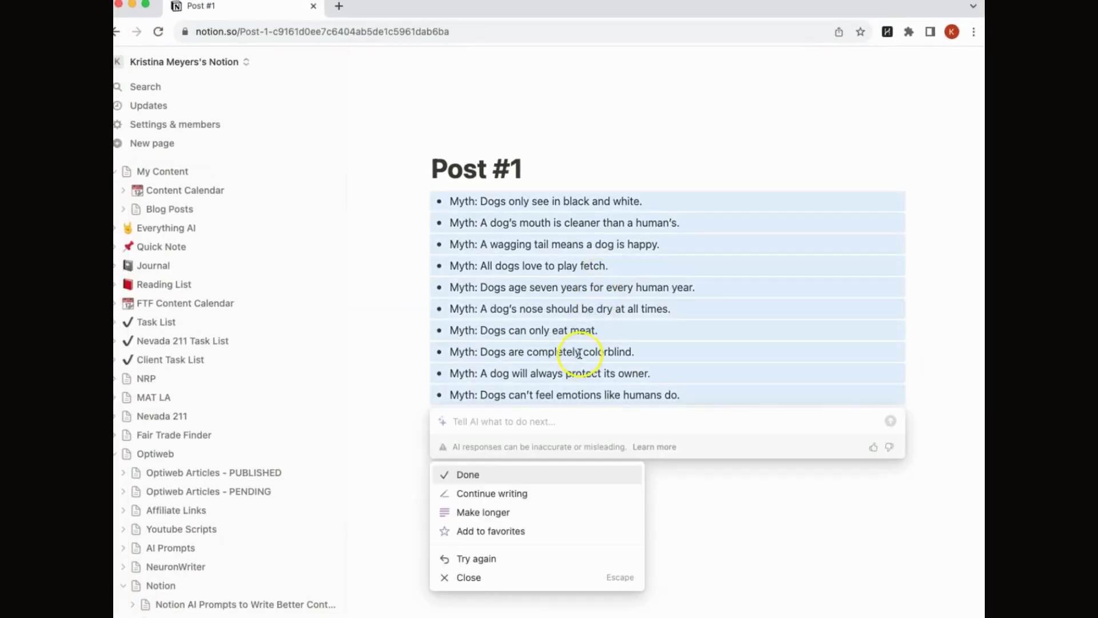
{"action": "left_click", "coordinate": [579, 354]}
{"action": "left_click", "coordinate": [604, 394]}
Have the AI brainstorm ideas on Dog Psychology below the last dog myth and keep the generated list
{"action": "left_click", "coordinate": [681, 399]}
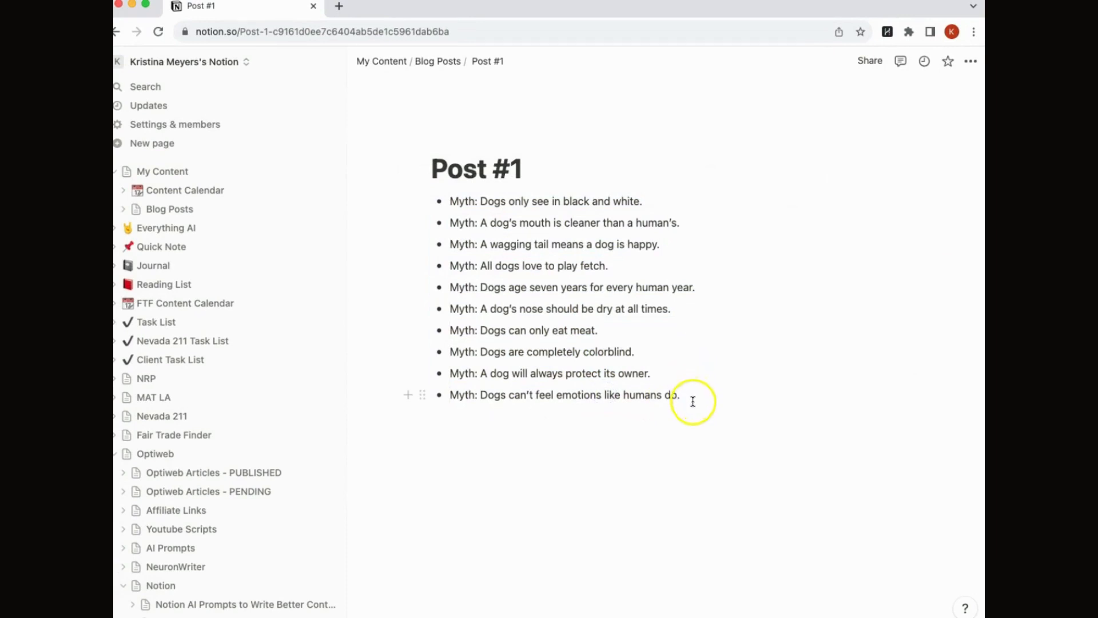
{"action": "key", "text": "Return"}
{"action": "key", "text": "Return"}
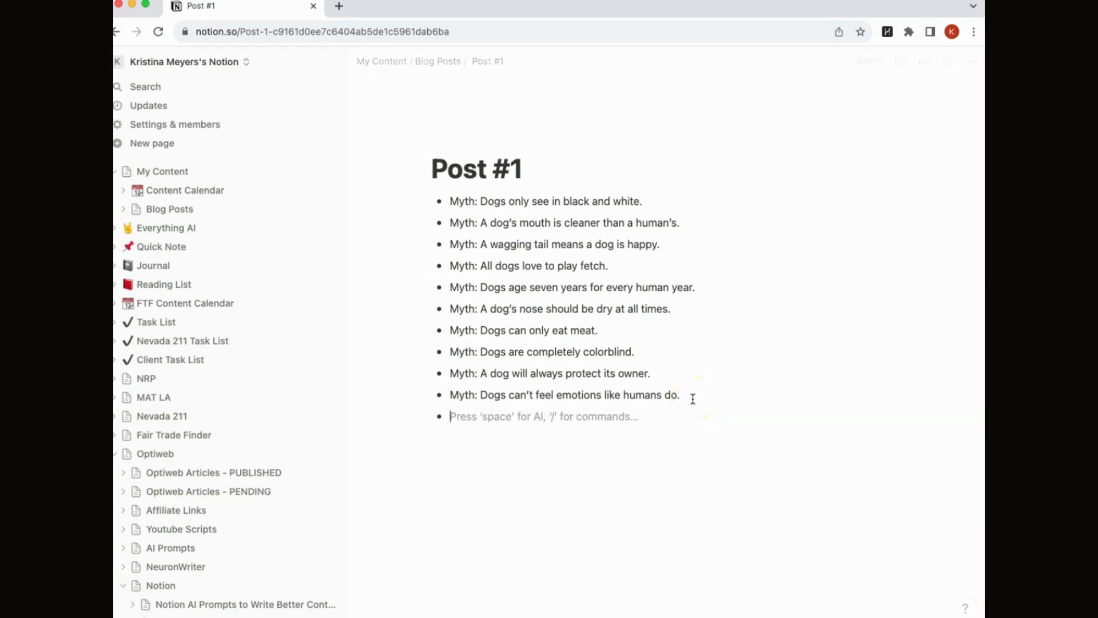
{"action": "key", "text": "space"}
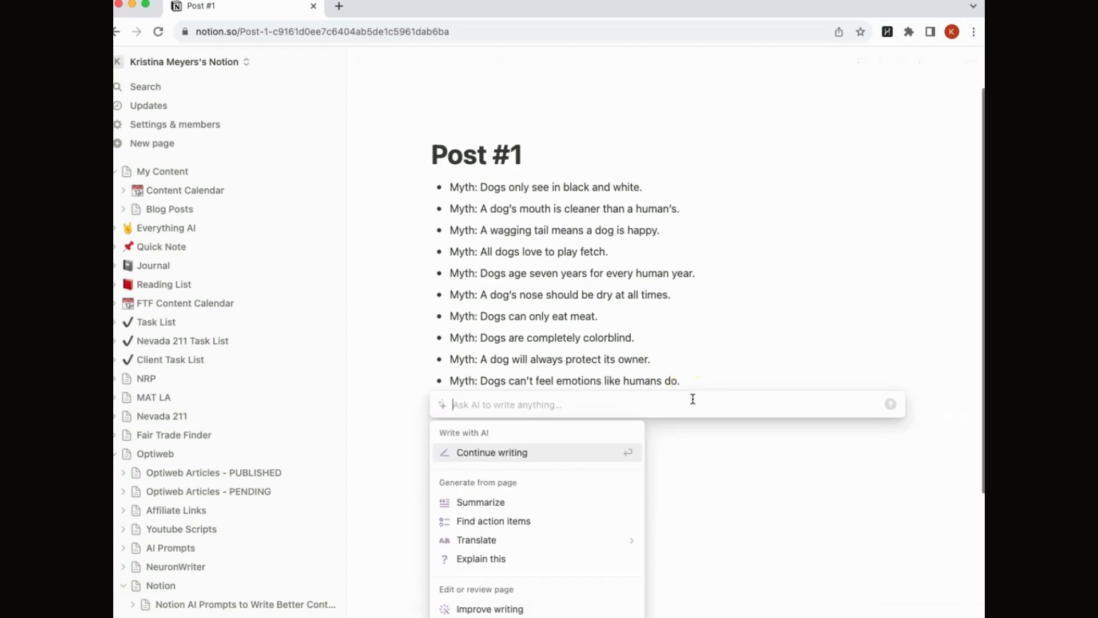
{"action": "key", "text": "Down"}
{"action": "key", "text": "Down"}
{"action": "scroll", "coordinate": [578, 513], "scroll_direction": "down", "scroll_amount": 3}
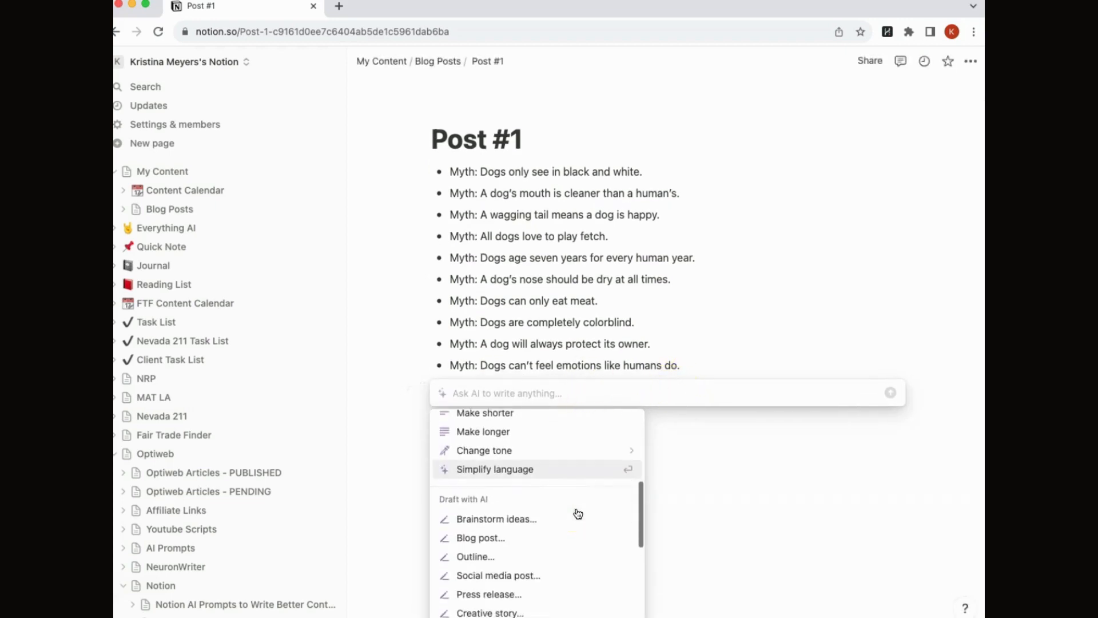
{"action": "left_click", "coordinate": [544, 505]}
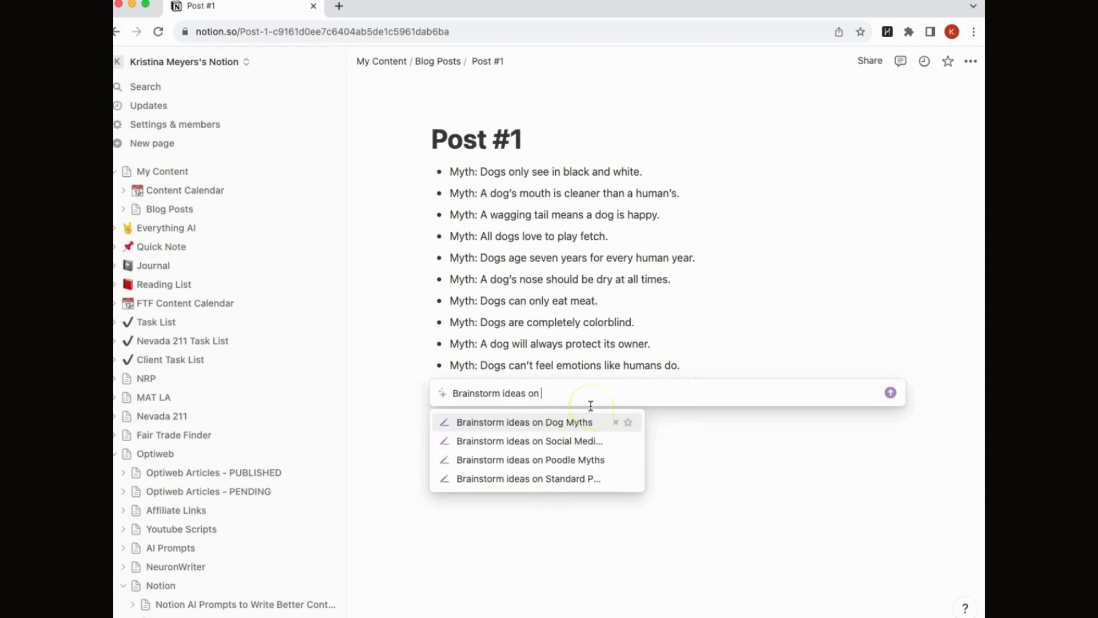
{"action": "type", "text": "Dog P"}
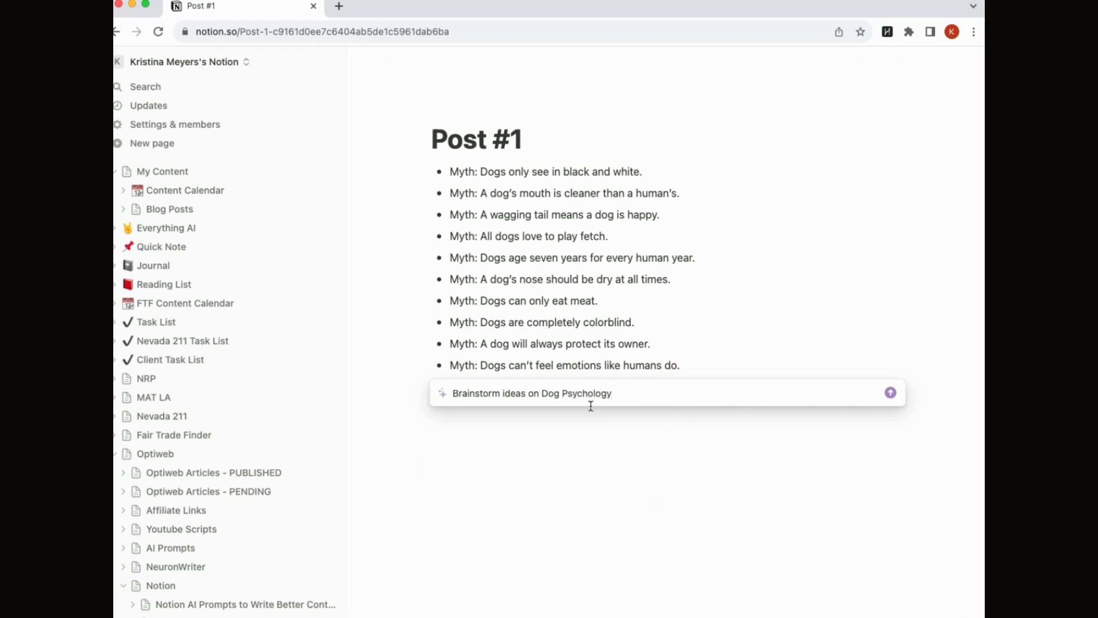
{"action": "type", "text": "sychology"}
{"action": "key", "text": "Return"}
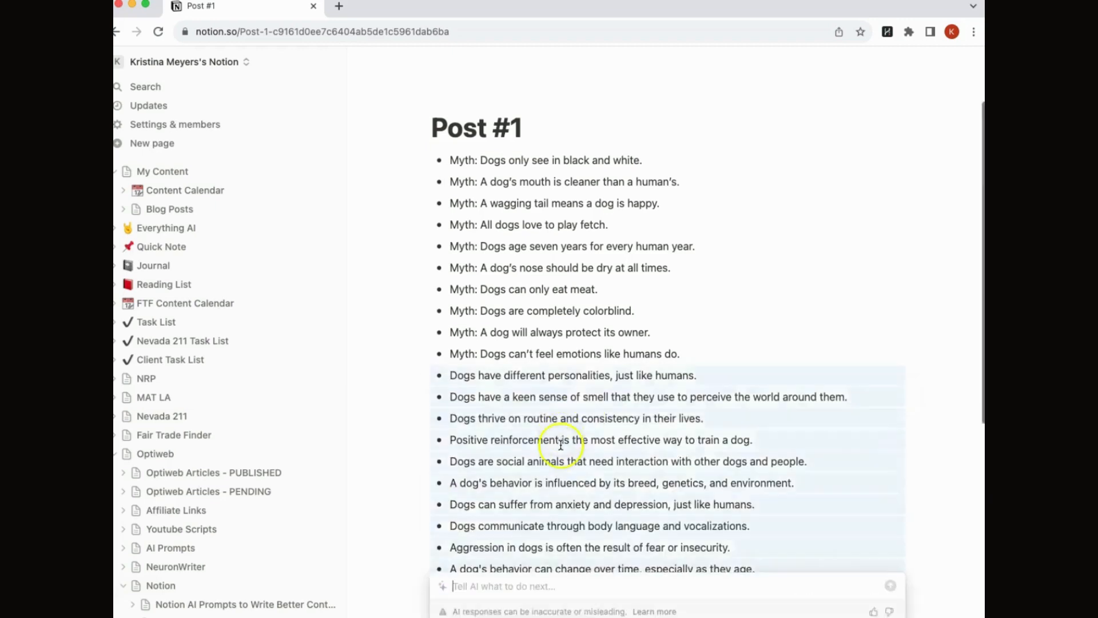
{"action": "left_click", "coordinate": [552, 510]}
{"action": "scroll", "coordinate": [574, 343], "scroll_direction": "up", "scroll_amount": 4}
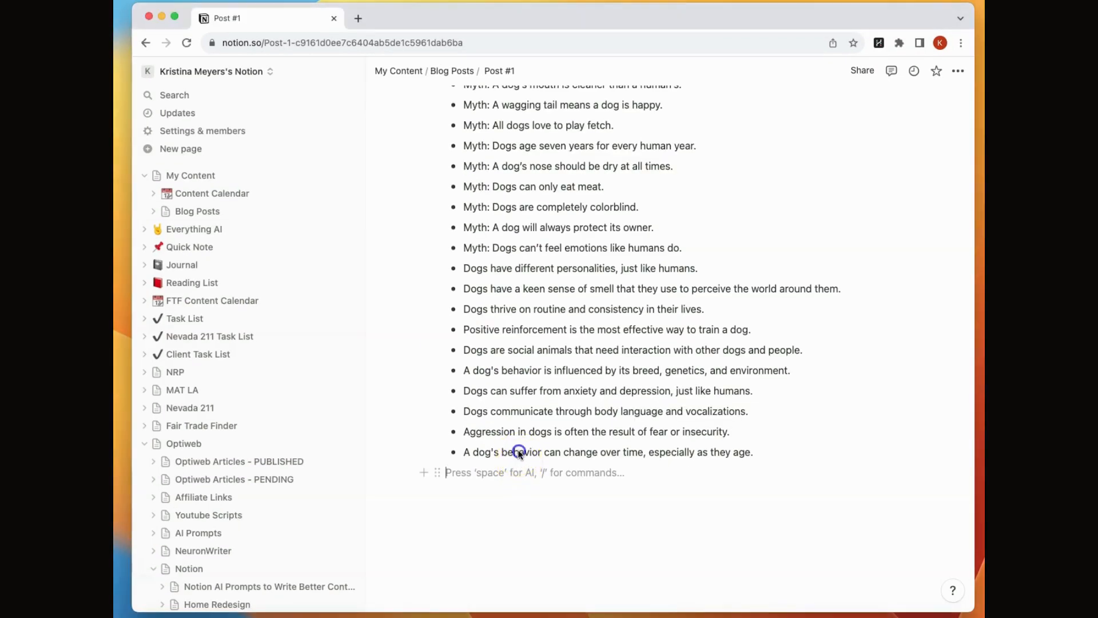
Generate an AI outline about how a dog's behavior changes as they age, below the brainstormed ideas, and keep it
{"action": "left_click", "coordinate": [512, 452]}
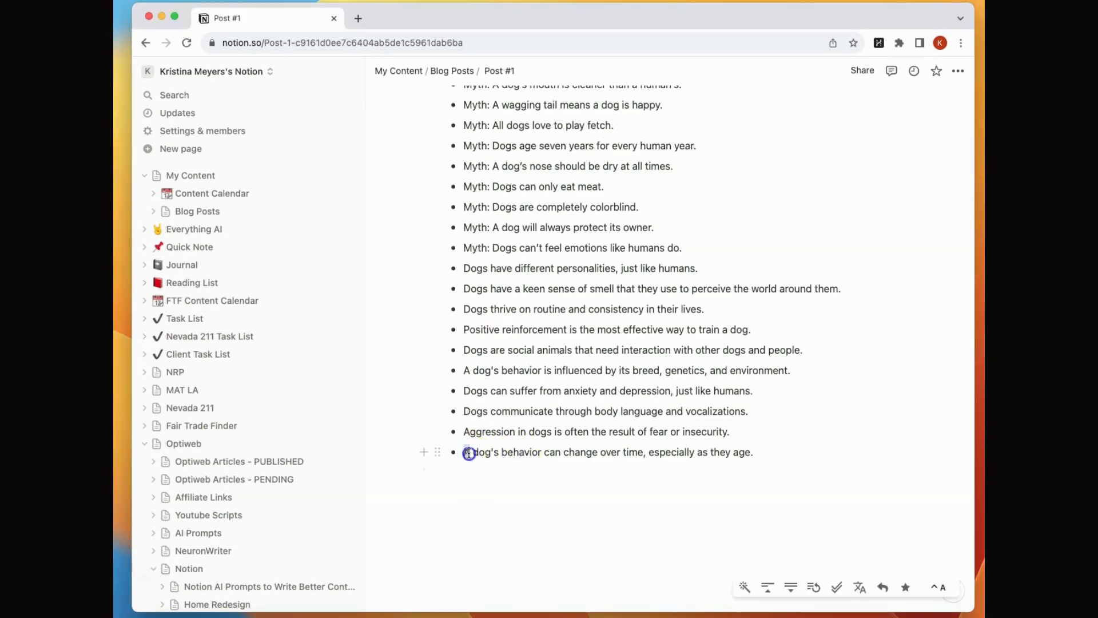
{"action": "left_click_drag", "start_coordinate": [467, 452], "coordinate": [797, 458]}
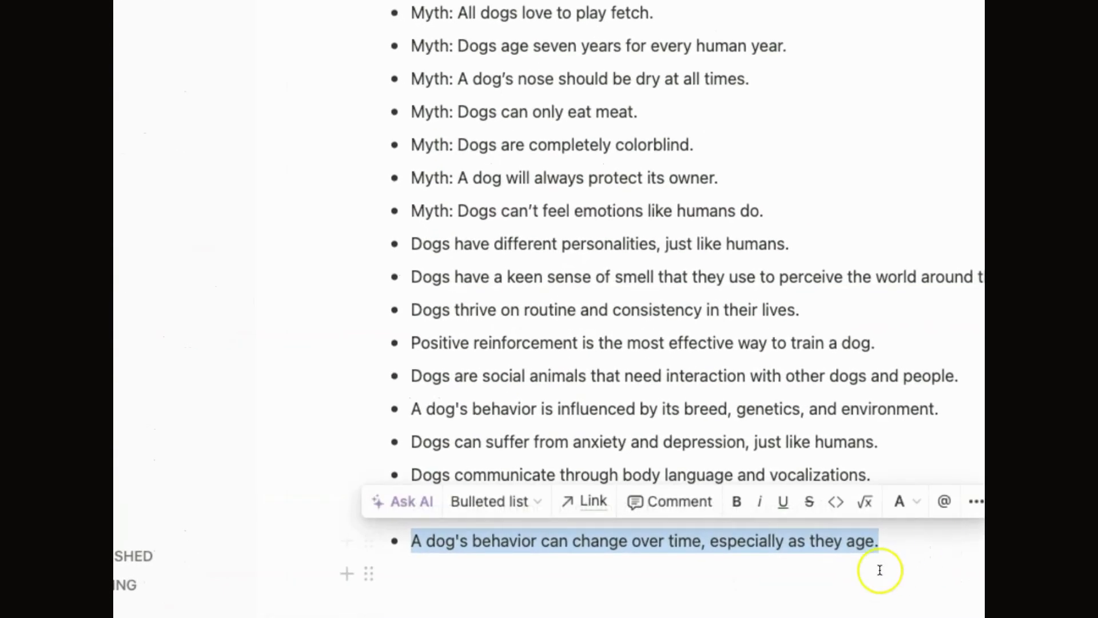
{"action": "left_click", "coordinate": [880, 570]}
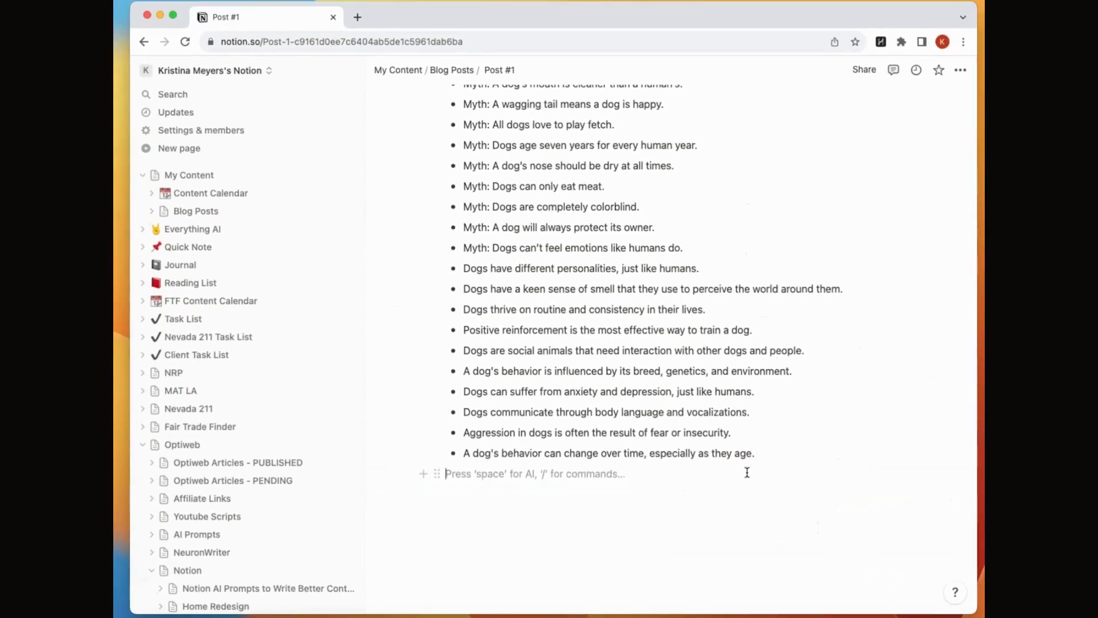
{"action": "key", "text": "Return"}
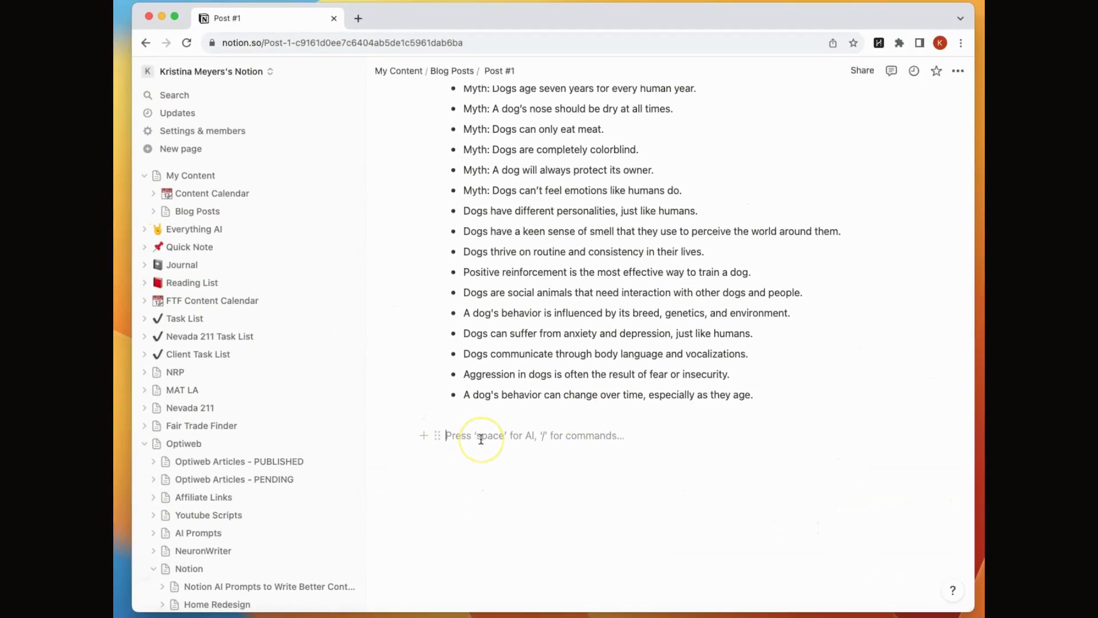
{"action": "key", "text": "space"}
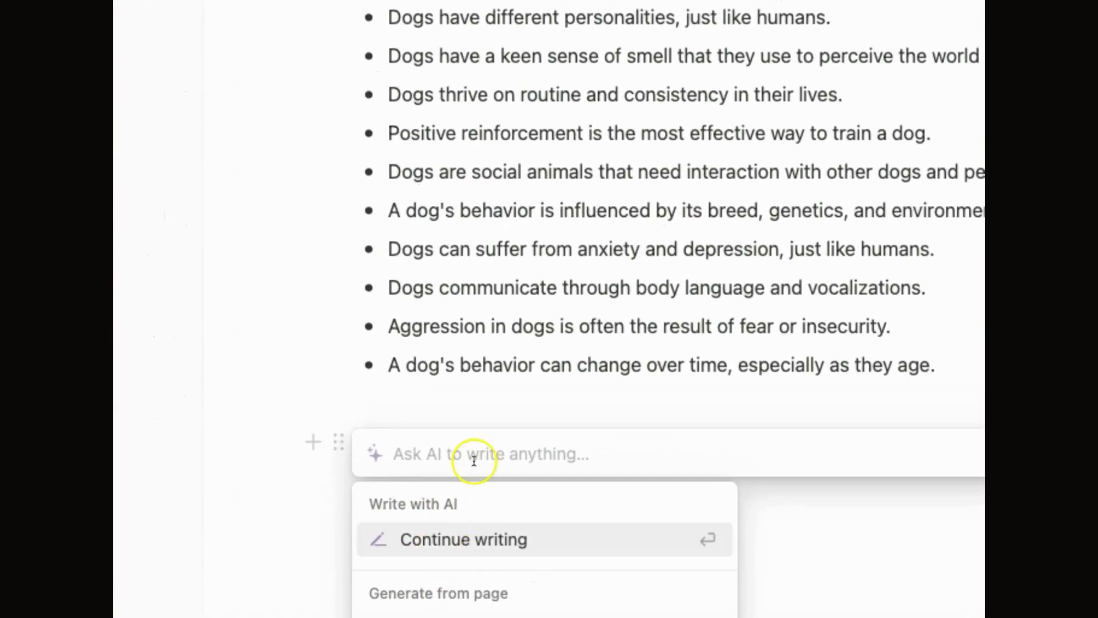
{"action": "scroll", "coordinate": [458, 544], "scroll_direction": "down", "scroll_amount": 10}
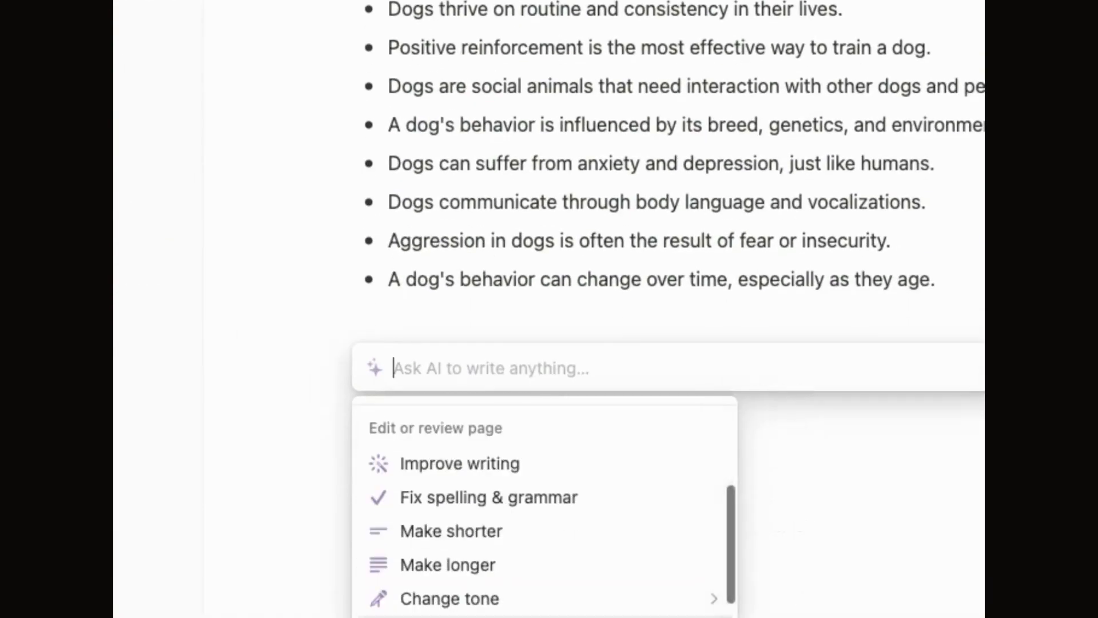
{"action": "left_click", "coordinate": [456, 359]}
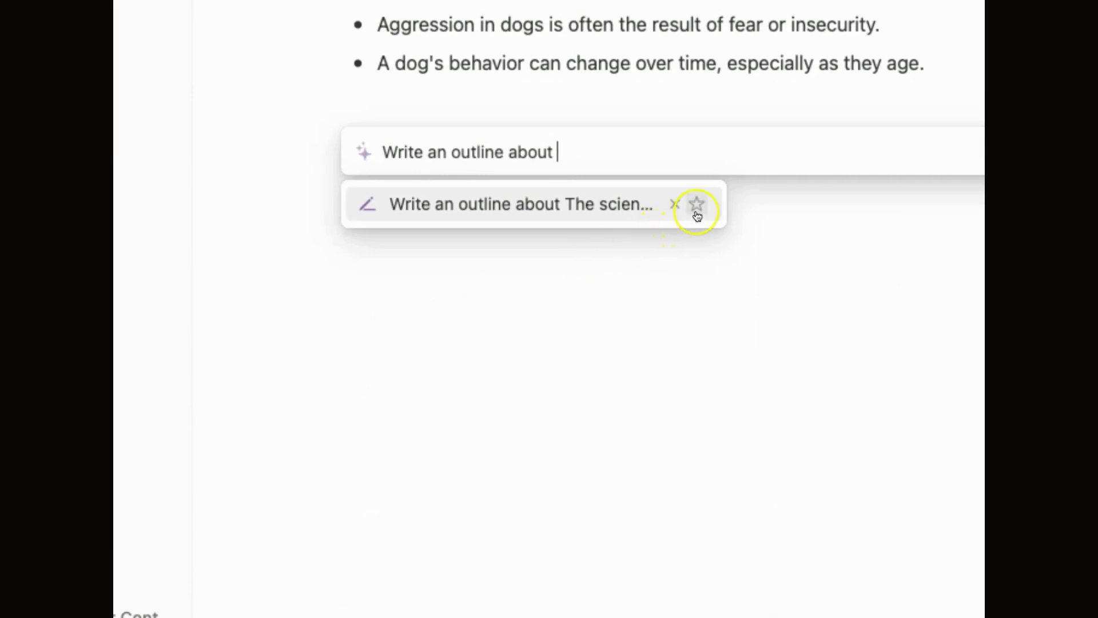
{"action": "type", "text": "how"}
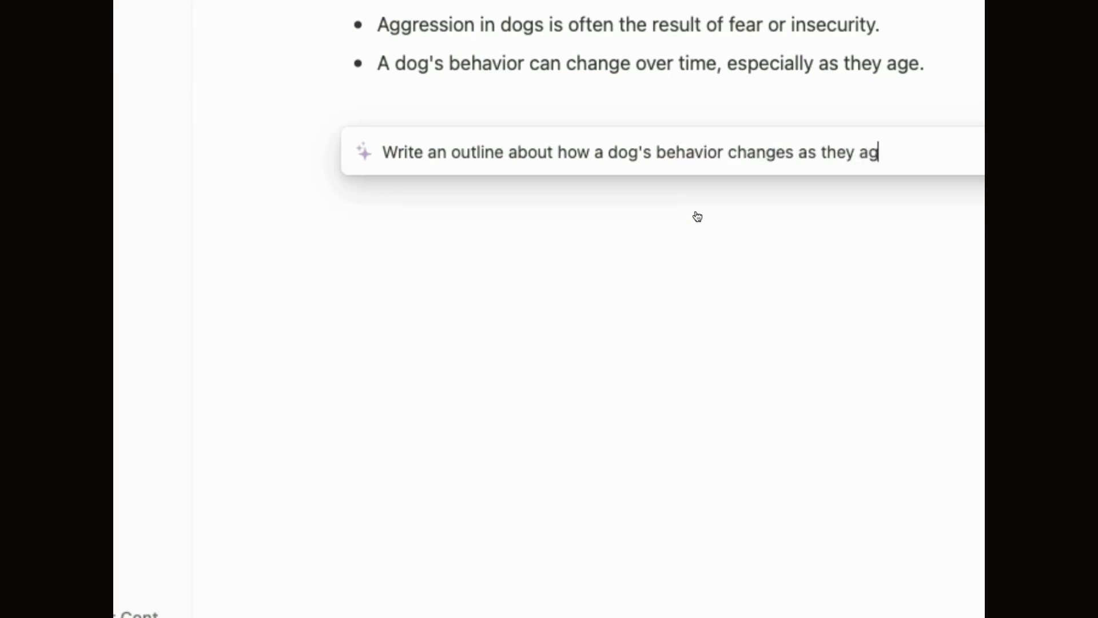
{"action": "left_click", "coordinate": [757, 252]}
{"action": "key", "text": "Return"}
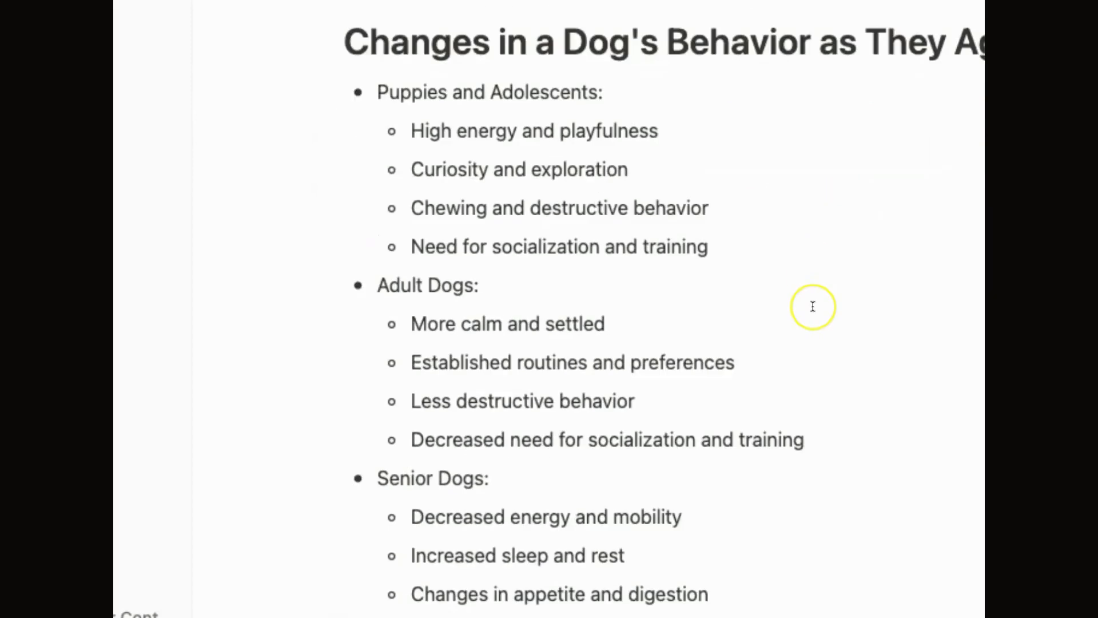
{"action": "scroll", "coordinate": [812, 306], "scroll_direction": "up", "scroll_amount": 2}
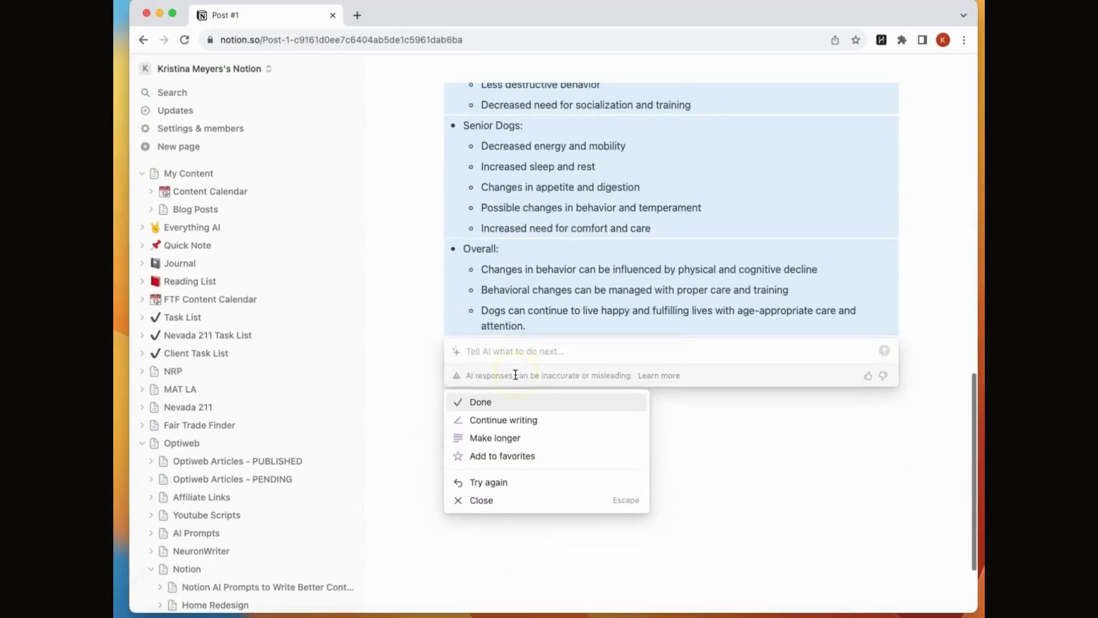
{"action": "left_click", "coordinate": [493, 379]}
Have the AI write a blog post about the outline above in the empty block below the outline
{"action": "scroll", "coordinate": [557, 317], "scroll_direction": "up", "scroll_amount": 5}
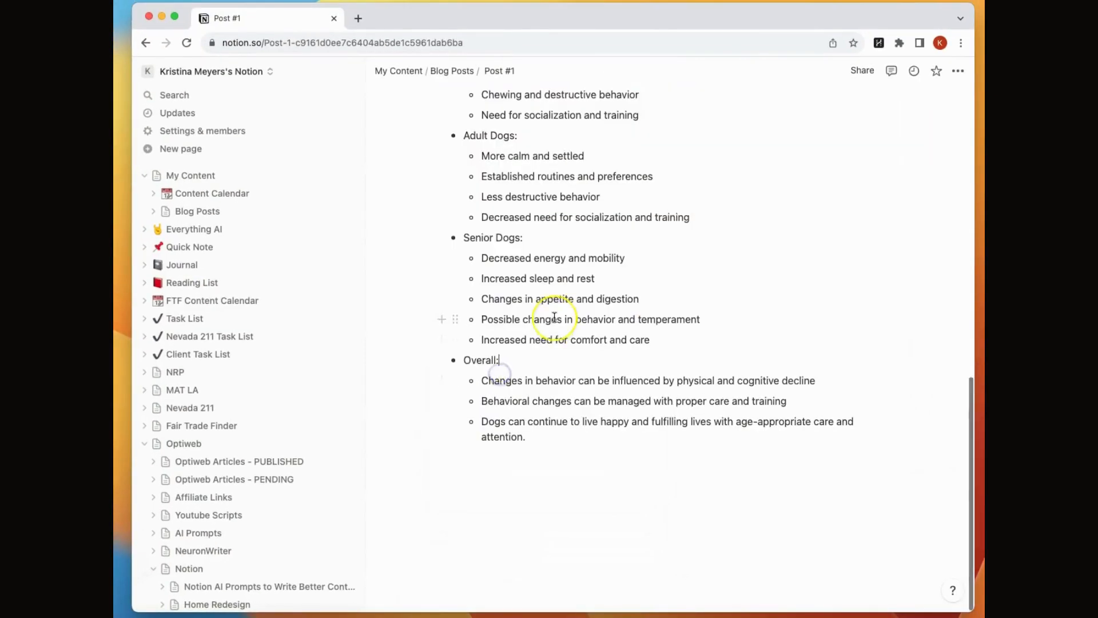
{"action": "scroll", "coordinate": [554, 317], "scroll_direction": "down", "scroll_amount": 3}
{"action": "scroll", "coordinate": [563, 315], "scroll_direction": "up", "scroll_amount": 3}
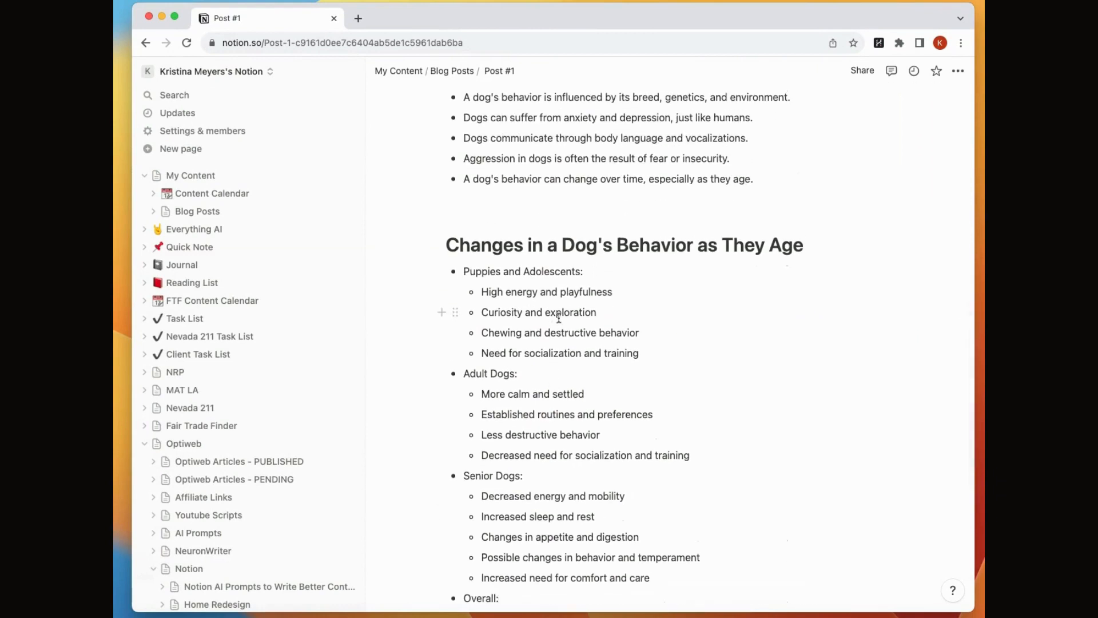
{"action": "scroll", "coordinate": [563, 394], "scroll_direction": "down", "scroll_amount": 5}
{"action": "left_click", "coordinate": [480, 447]}
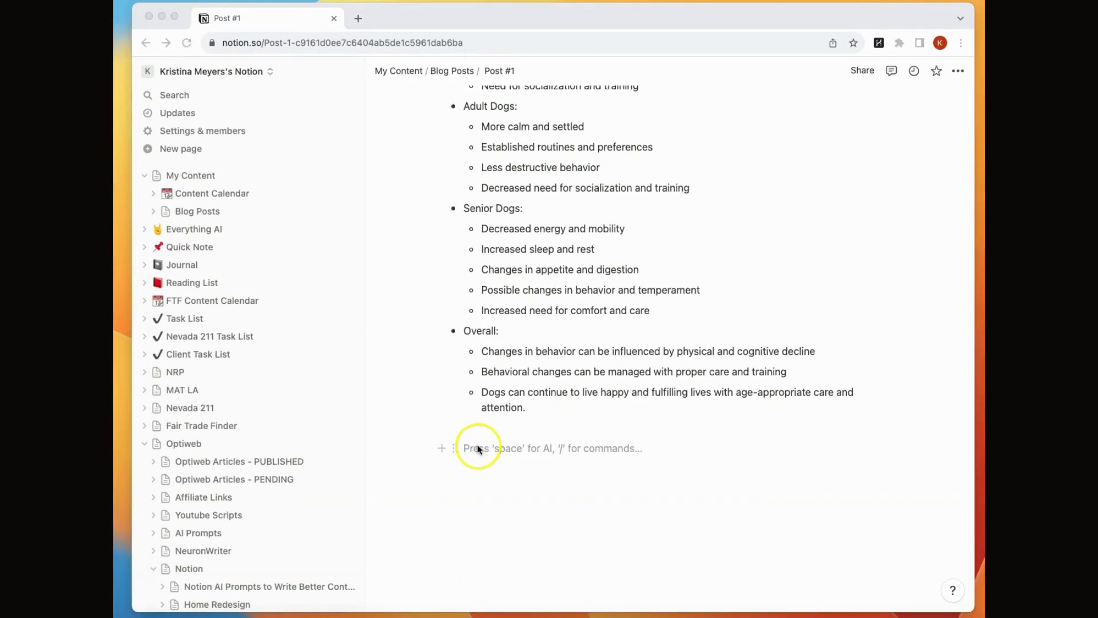
{"action": "left_click", "coordinate": [477, 449]}
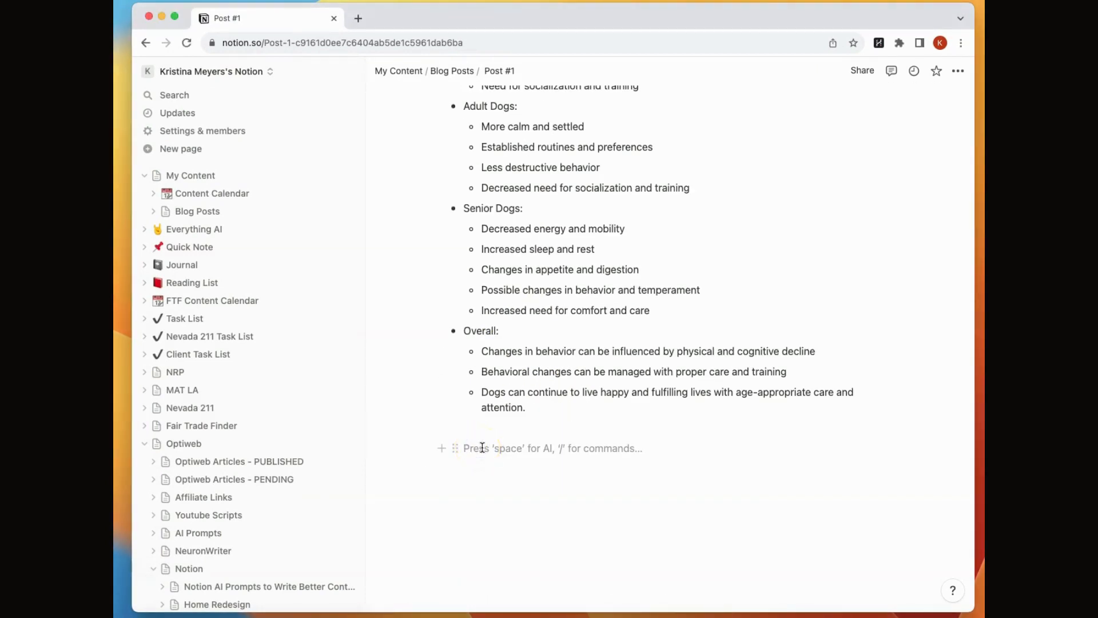
{"action": "key", "text": "space"}
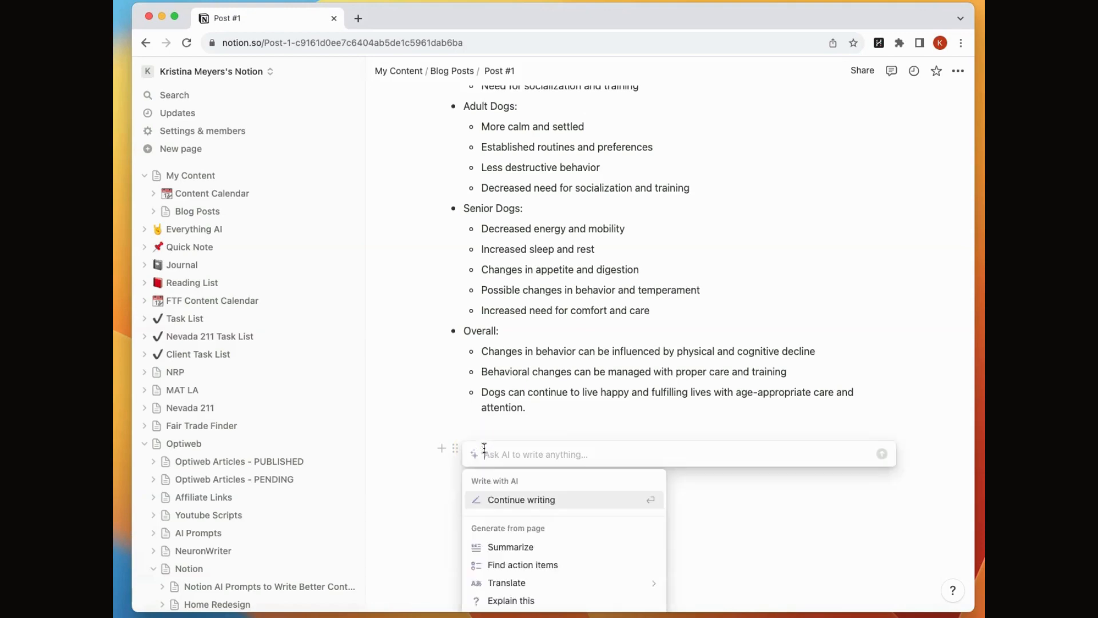
{"action": "scroll", "coordinate": [498, 457], "scroll_direction": "down", "scroll_amount": 5}
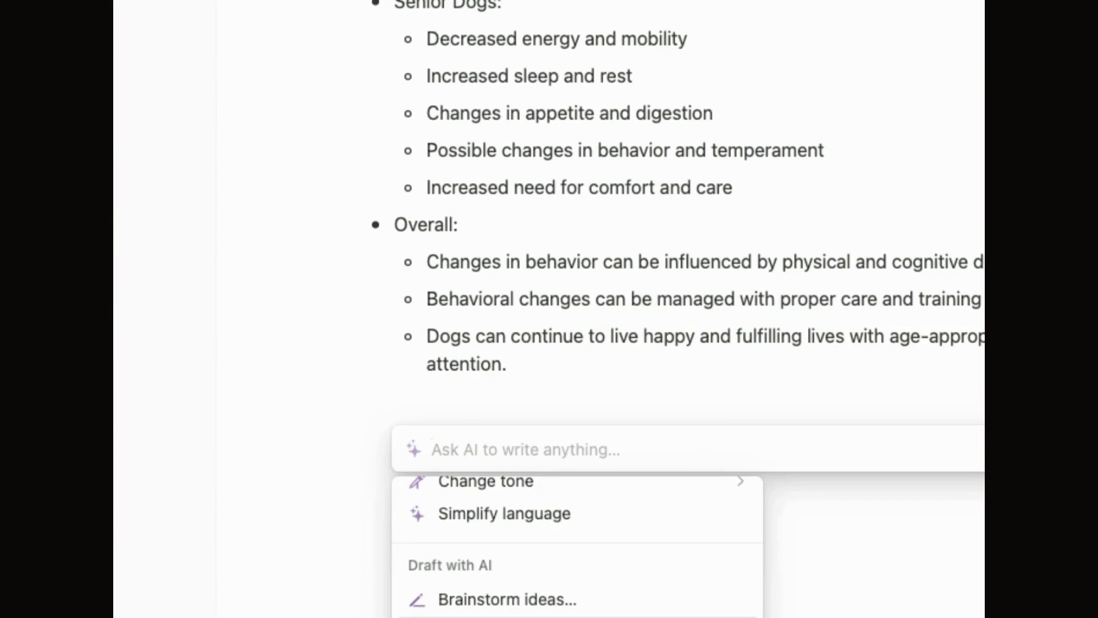
{"action": "left_click", "coordinate": [470, 617]}
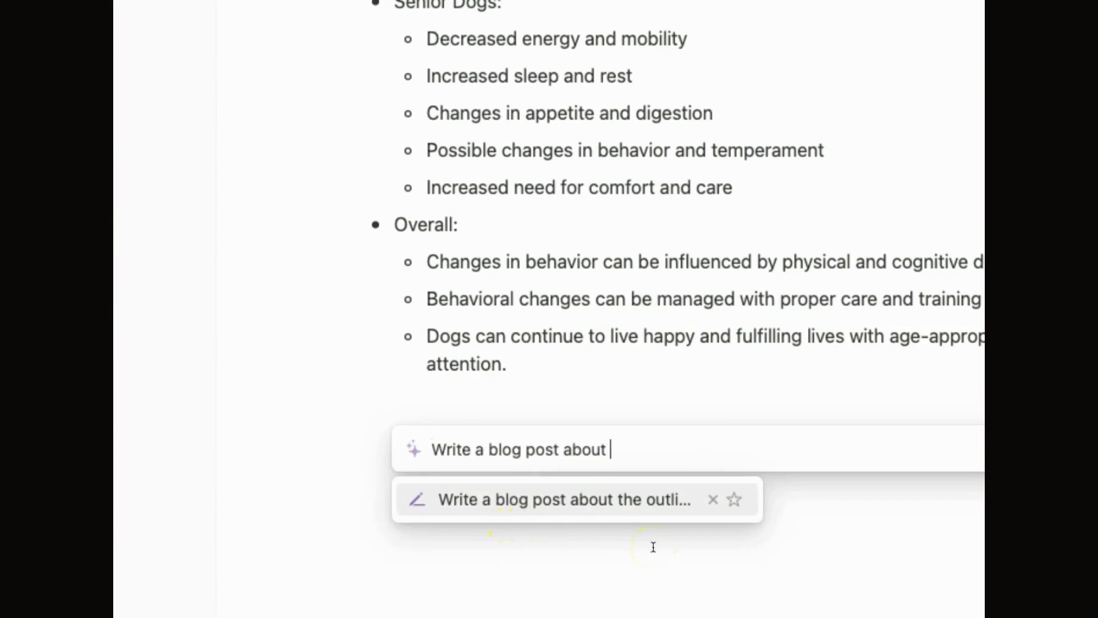
{"action": "type", "text": "the outlie"}
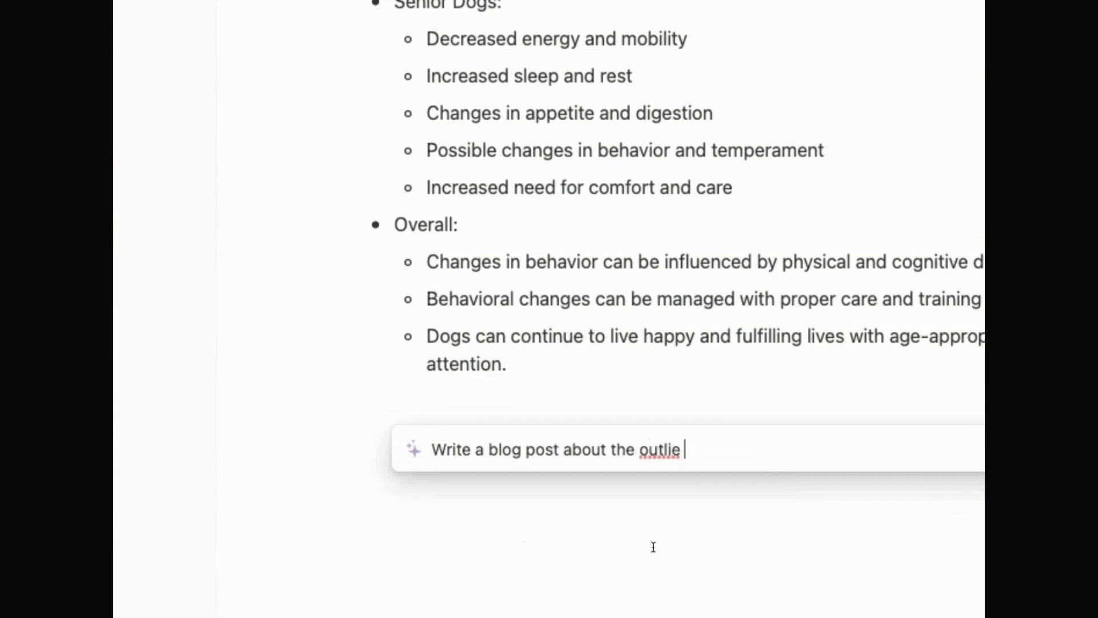
{"action": "key", "text": "BackSpace"}
{"action": "key", "text": "BackSpace"}
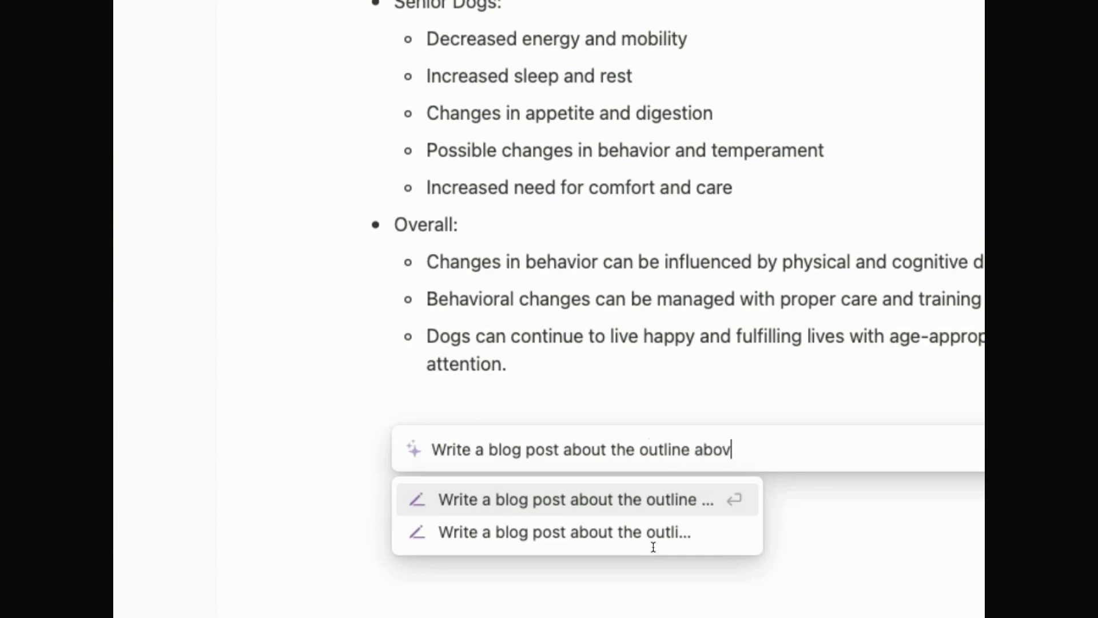
{"action": "type", "text": "ne abov"}
{"action": "key", "text": "Return"}
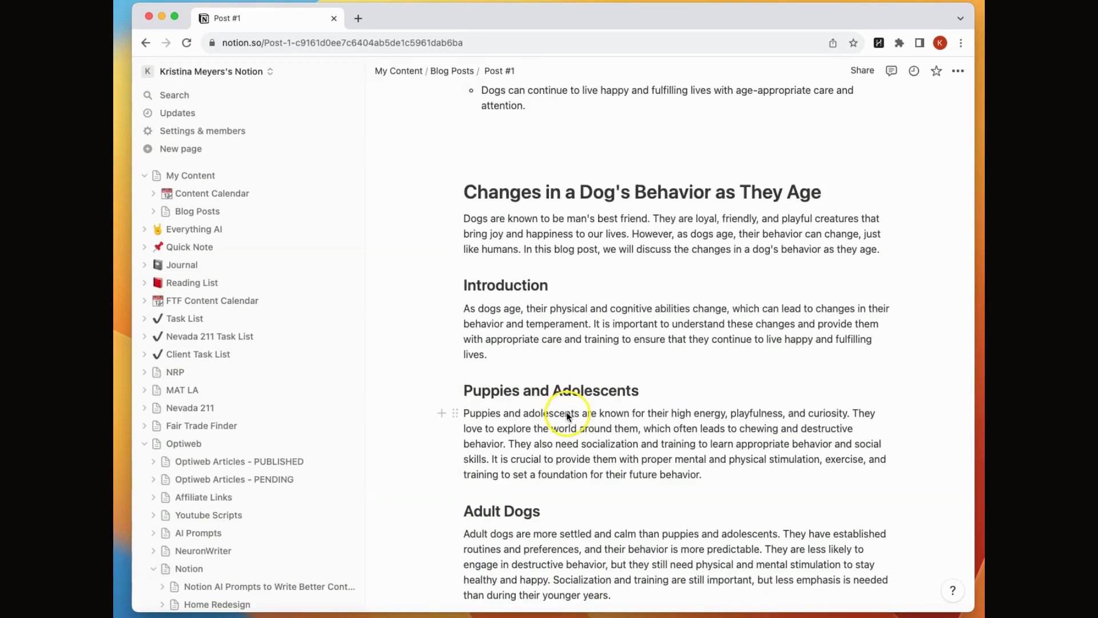
Review the sections of the generated blog post and compare them with the outline above
{"action": "scroll", "coordinate": [569, 421], "scroll_direction": "up", "scroll_amount": 1}
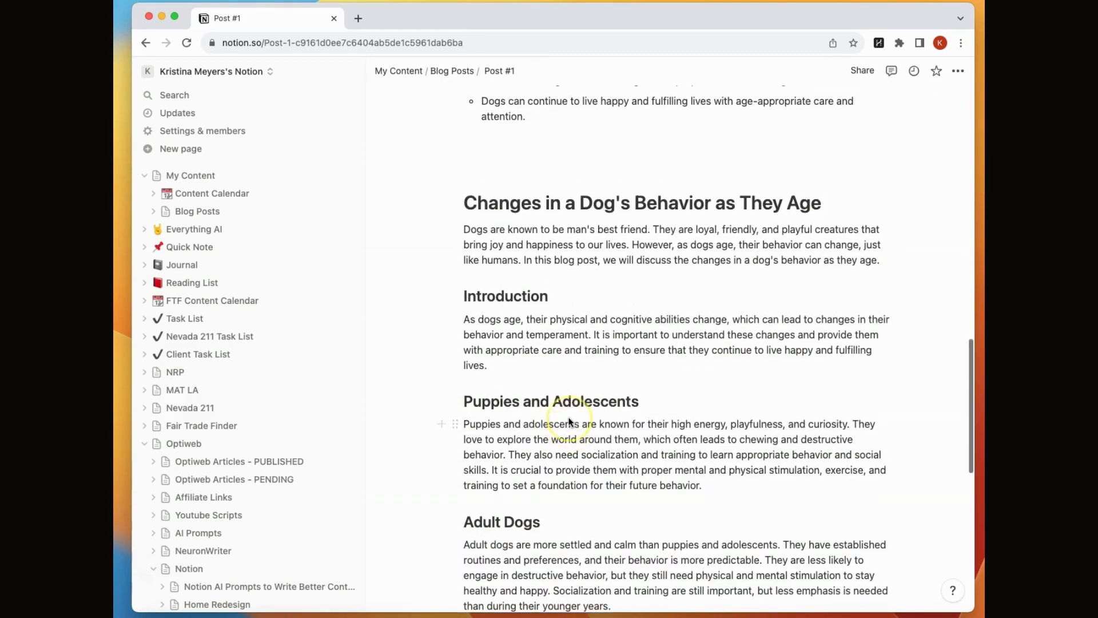
{"action": "scroll", "coordinate": [568, 421], "scroll_direction": "up", "scroll_amount": 1}
{"action": "scroll", "coordinate": [568, 421], "scroll_direction": "down", "scroll_amount": 10}
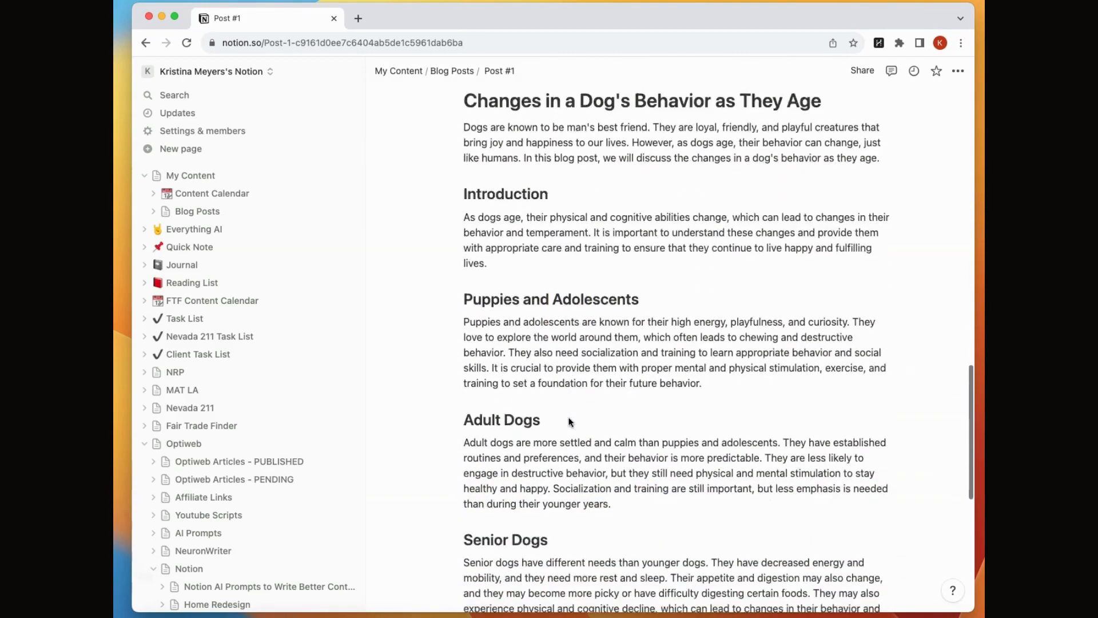
{"action": "scroll", "coordinate": [569, 421], "scroll_direction": "up", "scroll_amount": 12}
{"action": "scroll", "coordinate": [572, 298], "scroll_direction": "up", "scroll_amount": 15}
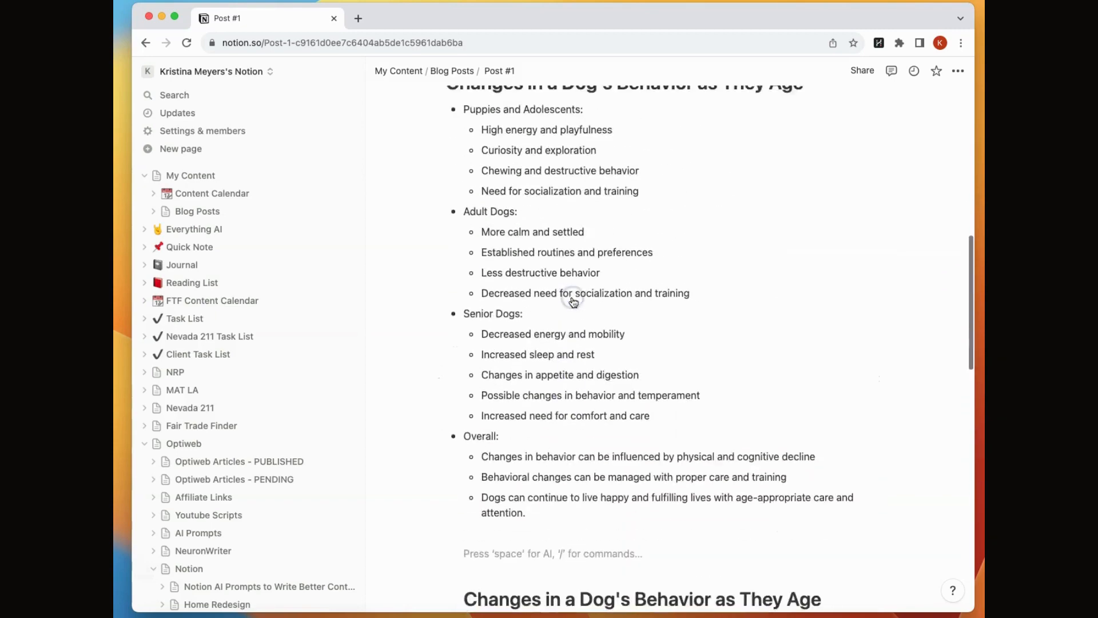
Delete the bulleted outline of age-related behavior changes, with its heading, that sits above the generated blog post
{"action": "scroll", "coordinate": [572, 301], "scroll_direction": "down", "scroll_amount": 15}
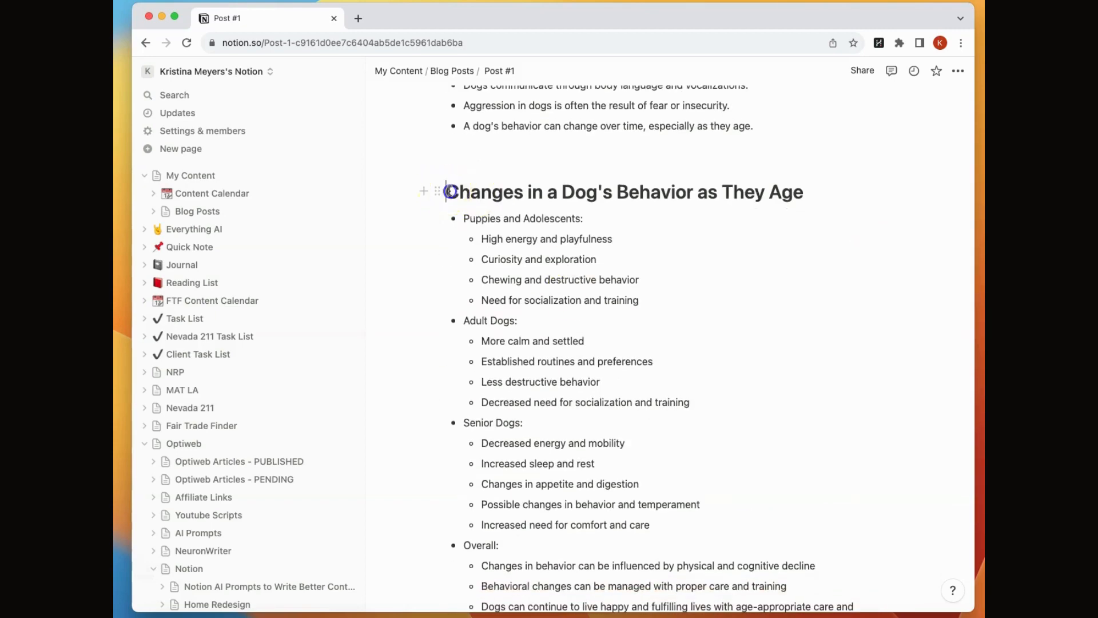
{"action": "scroll", "coordinate": [579, 380], "scroll_direction": "down", "scroll_amount": 3}
{"action": "left_click", "coordinate": [590, 542], "text": "shift"}
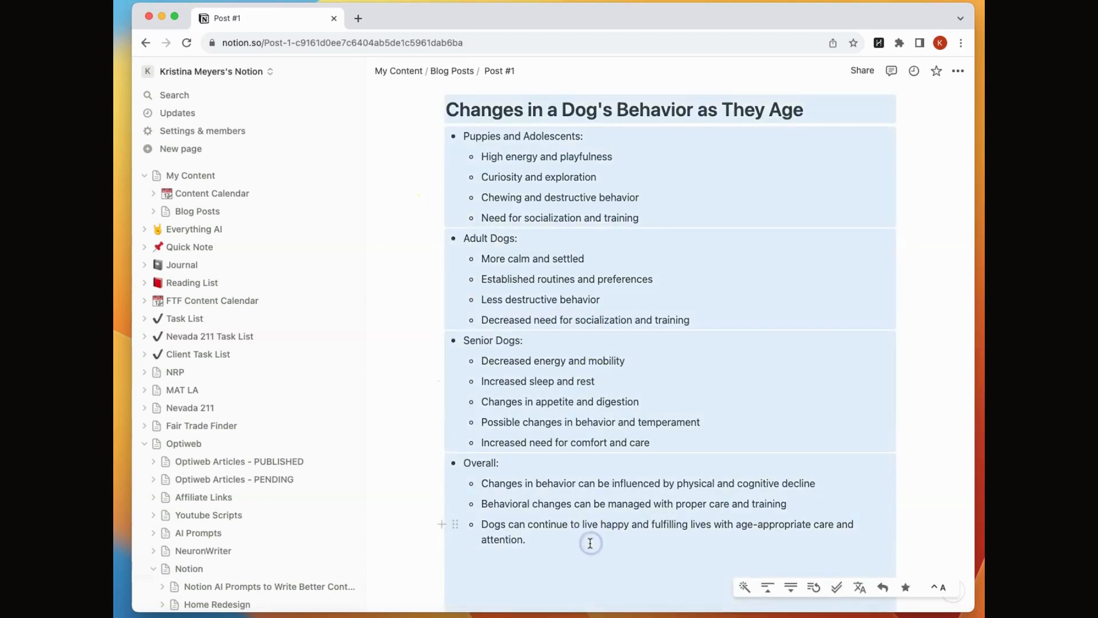
{"action": "scroll", "coordinate": [586, 536], "scroll_direction": "down", "scroll_amount": 5}
{"action": "scroll", "coordinate": [589, 527], "scroll_direction": "up", "scroll_amount": 4}
{"action": "left_click_drag", "start_coordinate": [585, 522], "coordinate": [452, 225]}
{"action": "scroll", "coordinate": [453, 226], "scroll_direction": "up", "scroll_amount": 9}
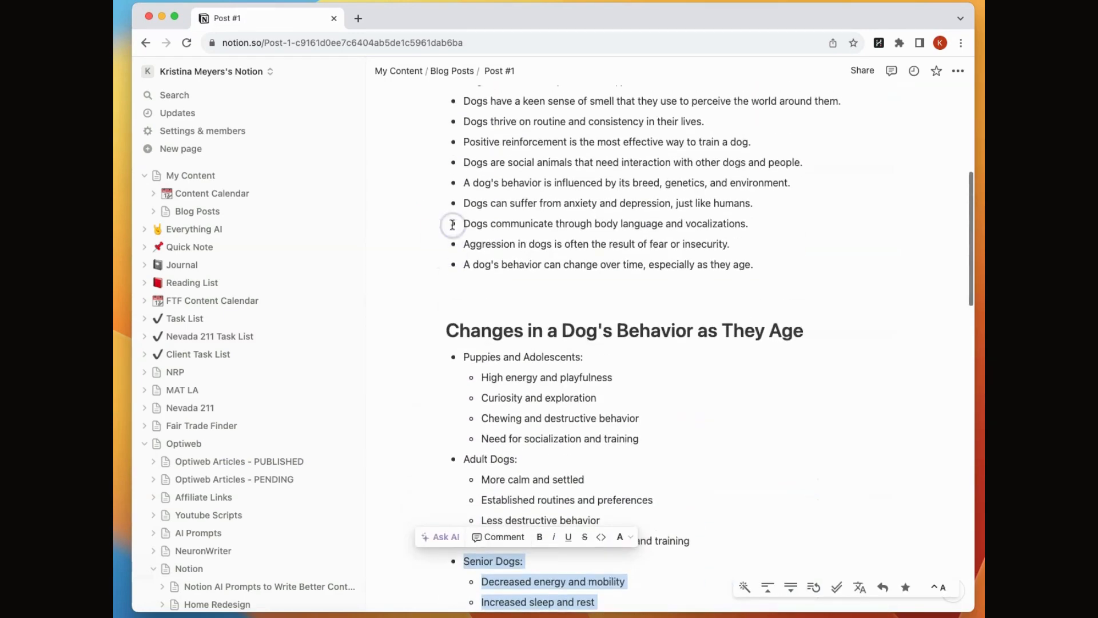
{"action": "left_click", "coordinate": [447, 330], "text": "shift"}
{"action": "scroll", "coordinate": [482, 345], "scroll_direction": "down", "scroll_amount": 16}
{"action": "scroll", "coordinate": [474, 504], "scroll_direction": "up", "scroll_amount": 8}
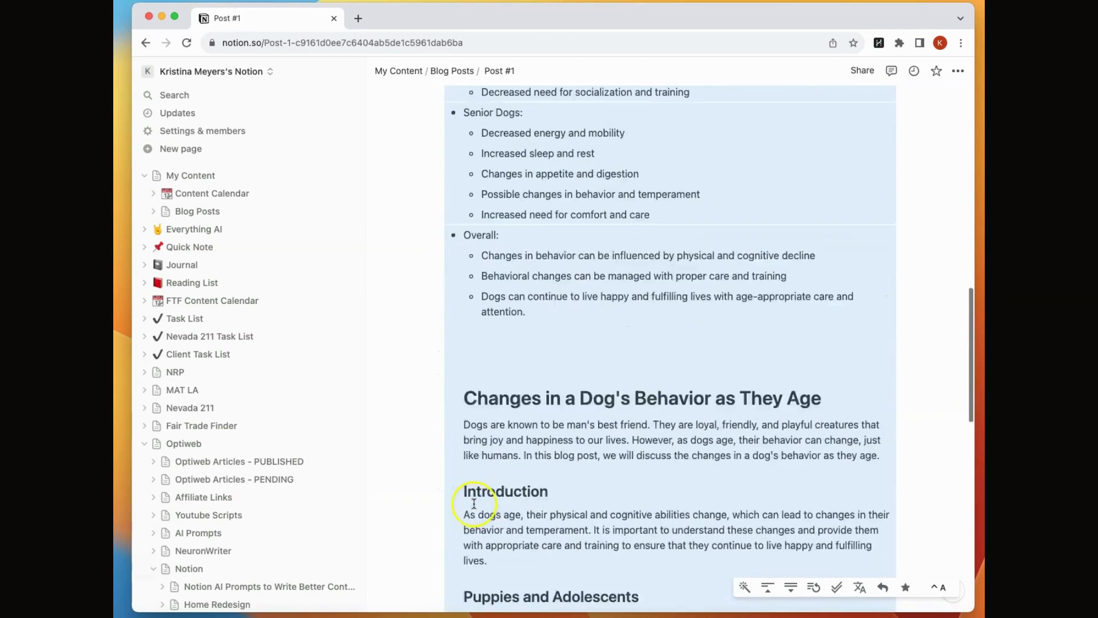
{"action": "scroll", "coordinate": [474, 504], "scroll_direction": "up", "scroll_amount": 5}
{"action": "double_click", "coordinate": [519, 394]}
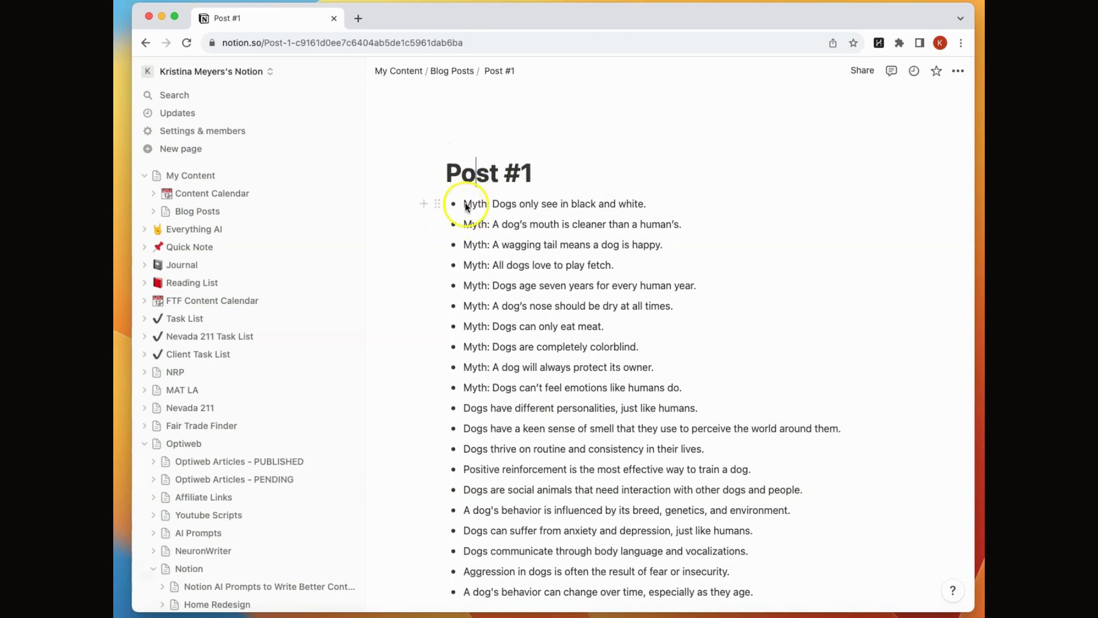
Copy the full bulleted list of dog myths and brainstormed ideas under the Post #1 title, and delete it from the page
{"action": "left_click_drag", "start_coordinate": [465, 203], "coordinate": [693, 490]}
{"action": "key", "text": "super+c"}
{"action": "scroll", "coordinate": [692, 511], "scroll_direction": "down", "scroll_amount": 3}
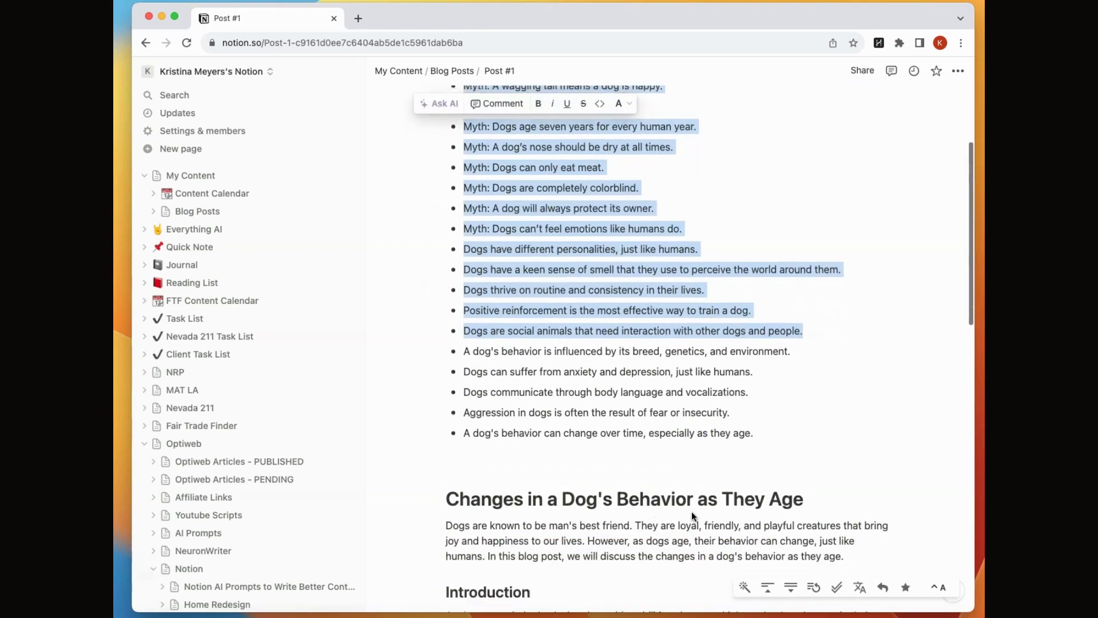
{"action": "left_click", "coordinate": [759, 427], "text": "shift"}
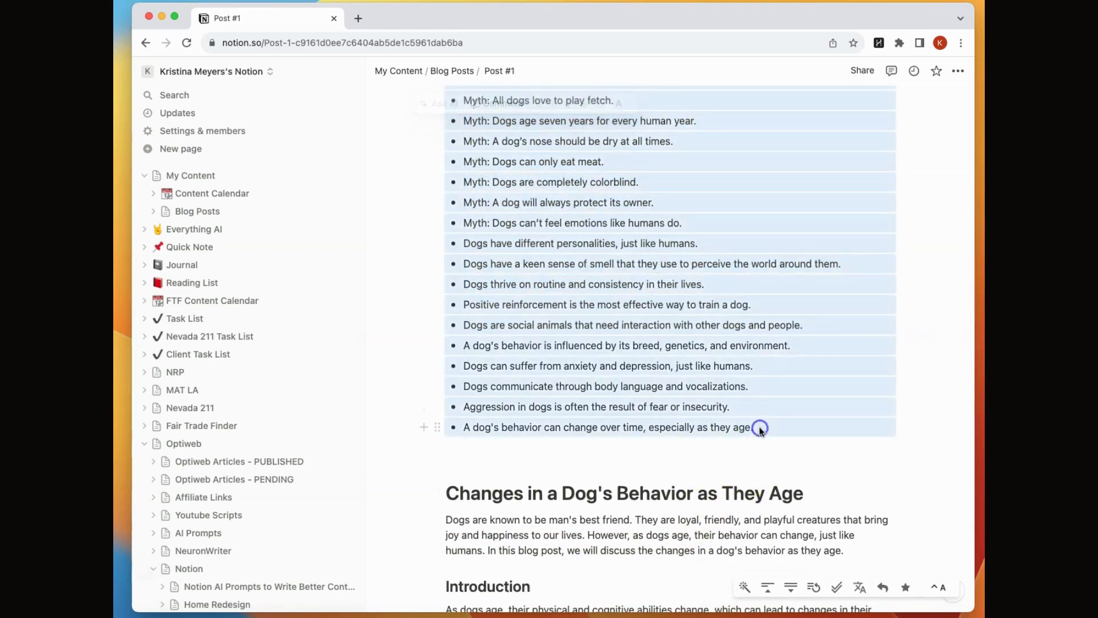
{"action": "scroll", "coordinate": [760, 426], "scroll_direction": "up", "scroll_amount": 3}
{"action": "scroll", "coordinate": [760, 427], "scroll_direction": "down", "scroll_amount": 1}
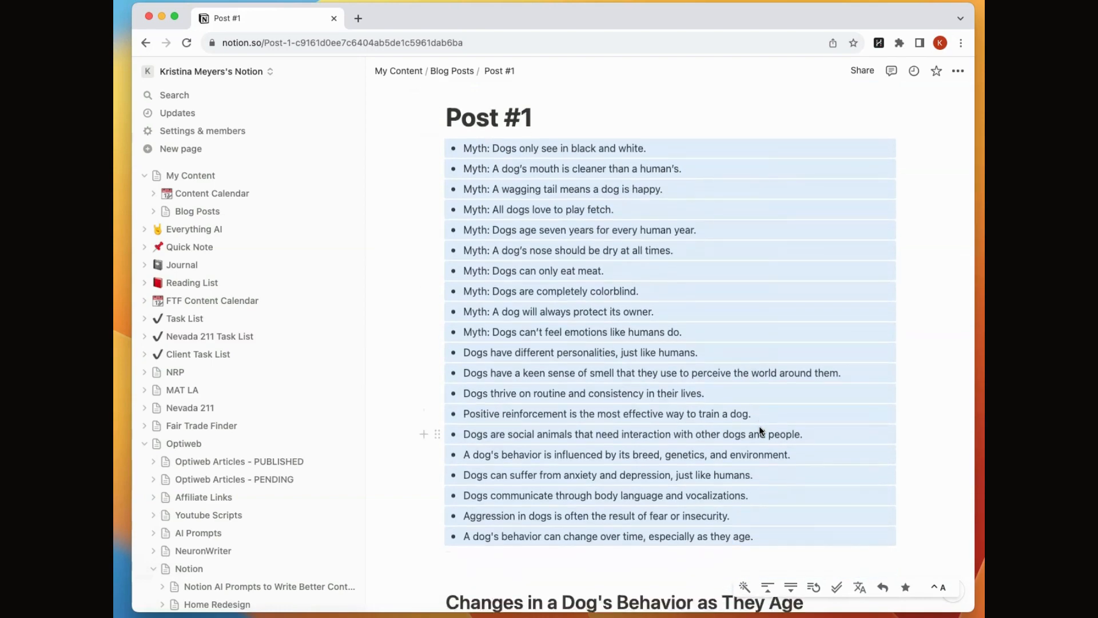
{"action": "key", "text": "BackSpace"}
{"action": "scroll", "coordinate": [664, 223], "scroll_direction": "up", "scroll_amount": 2}
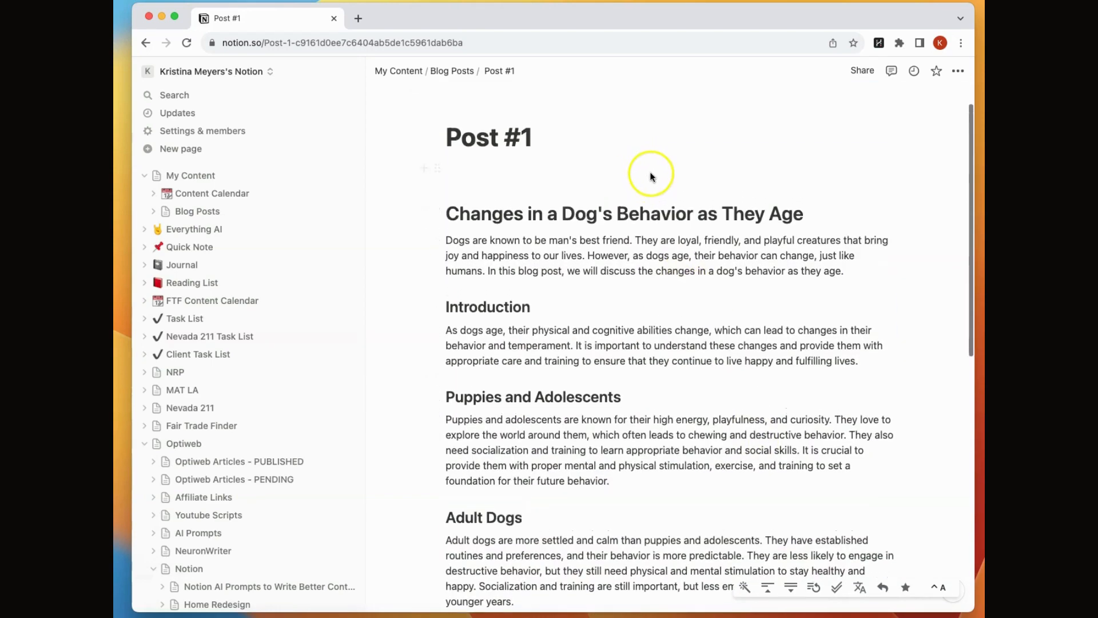
Add an empty subpage named Blog Ideas to the Blog Posts page and paste the copied idea list into it
{"action": "left_click", "coordinate": [449, 71]}
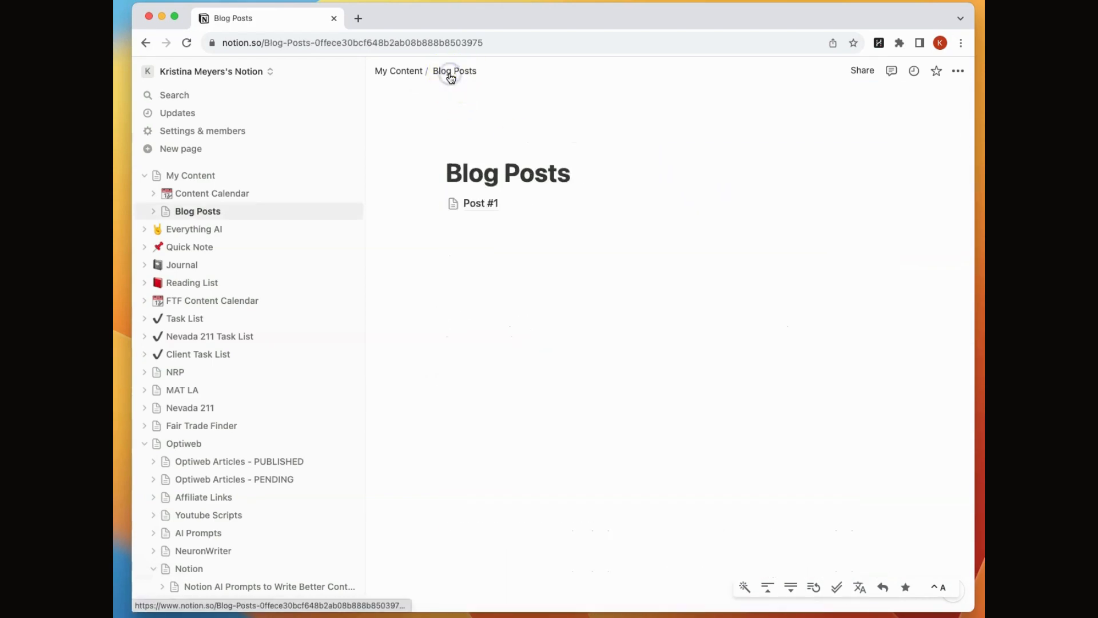
{"action": "left_click", "coordinate": [476, 224]}
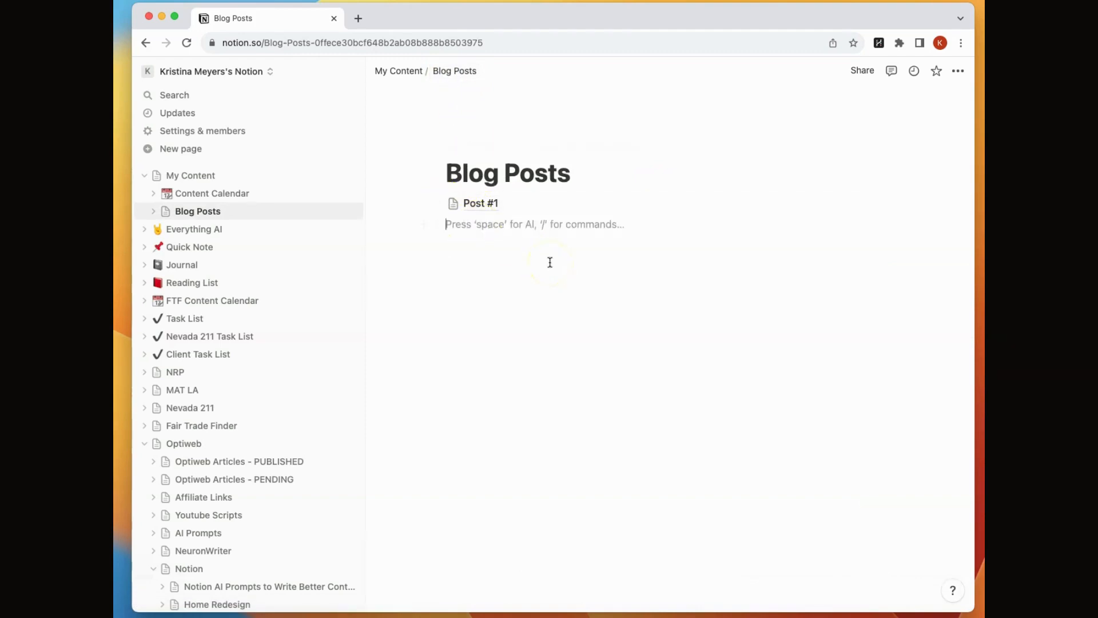
{"action": "type", "text": "/"}
{"action": "left_click", "coordinate": [516, 264]}
{"action": "type", "text": "/"}
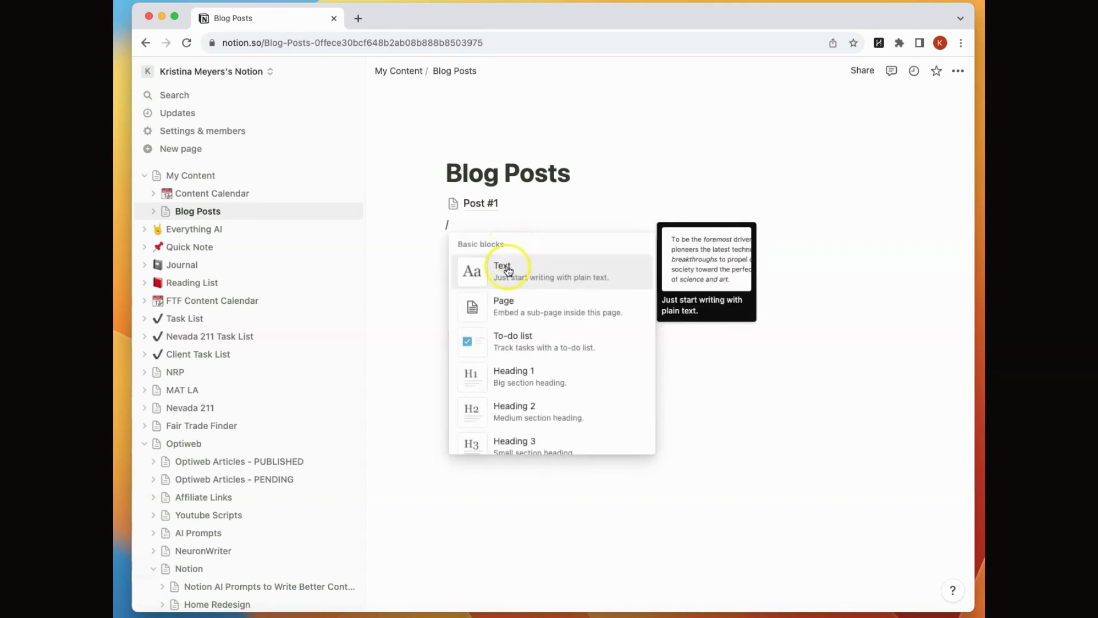
{"action": "left_click", "coordinate": [507, 304]}
{"action": "type", "text": "Blo"}
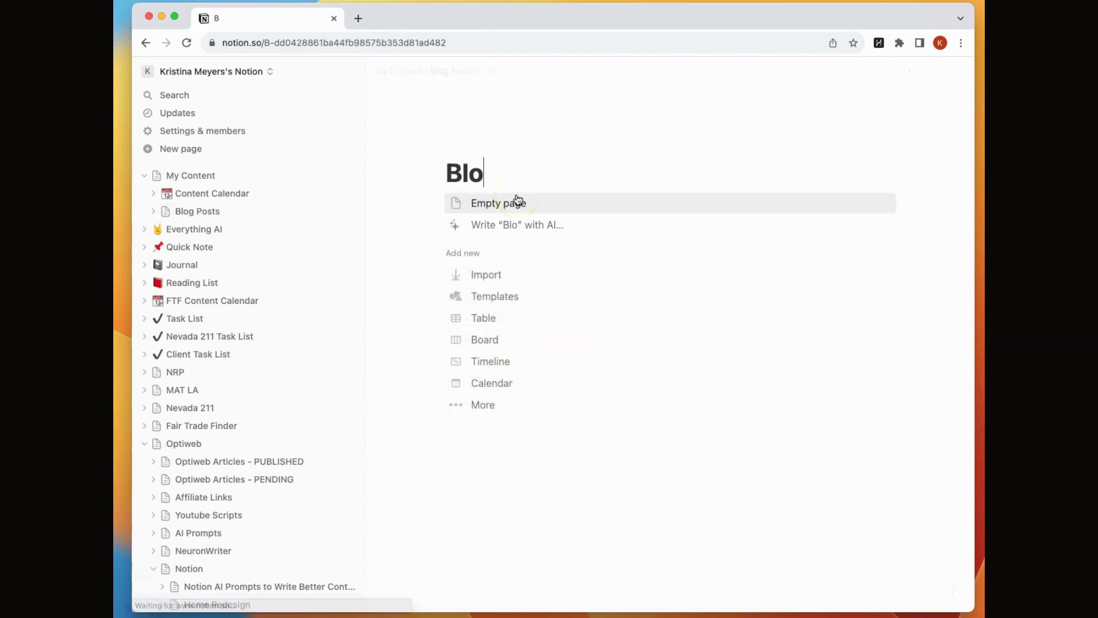
{"action": "type", "text": "g "}
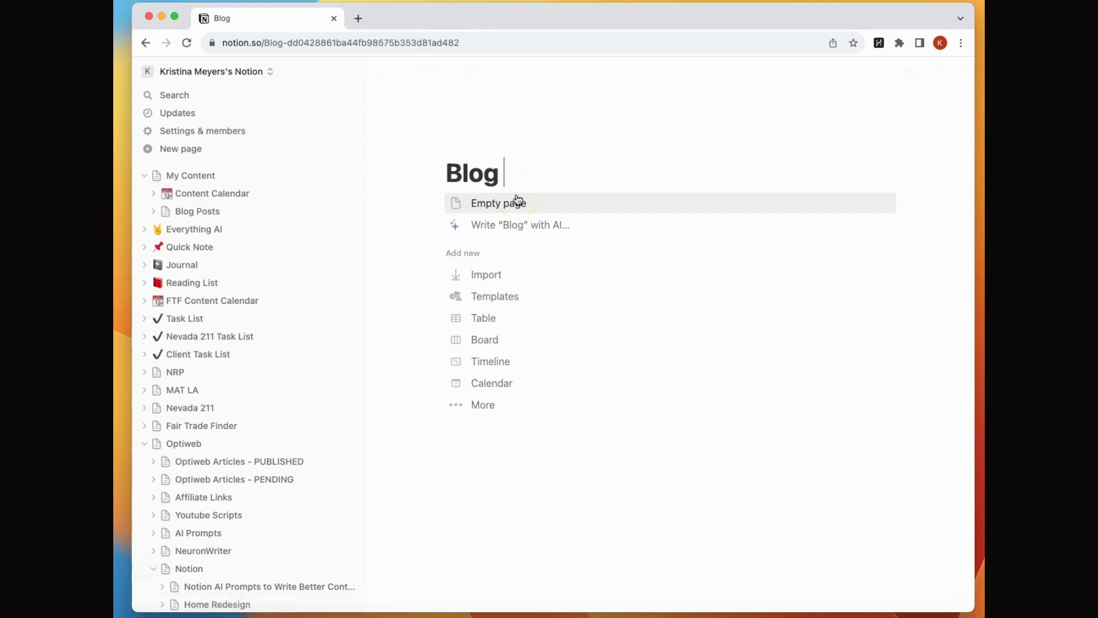
{"action": "type", "text": "Ideas"}
{"action": "left_click", "coordinate": [512, 203]}
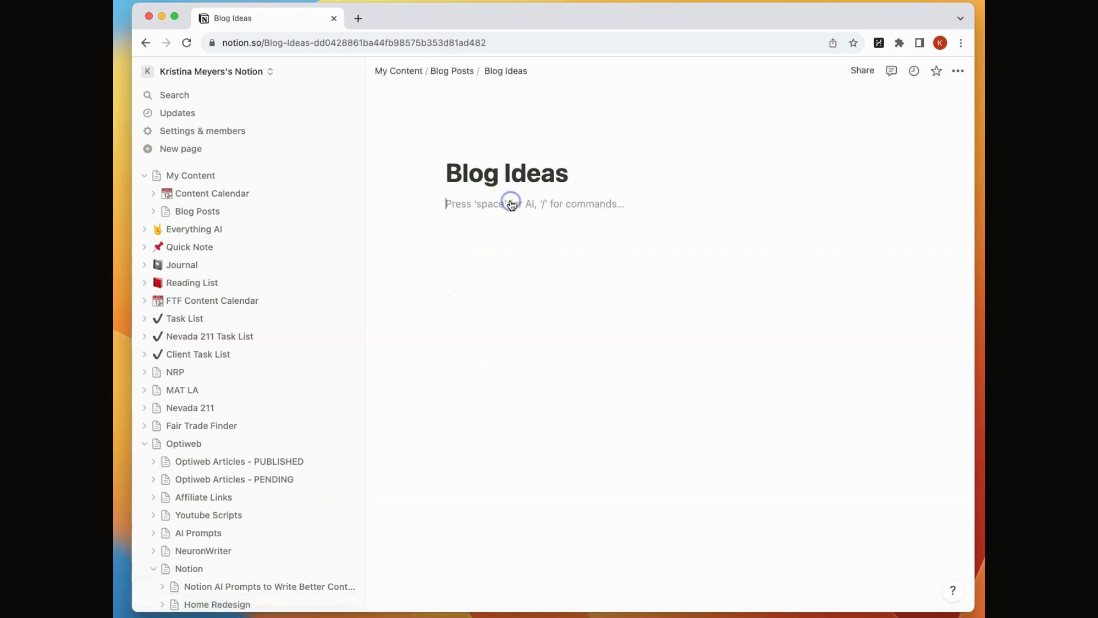
{"action": "key", "text": "super+v"}
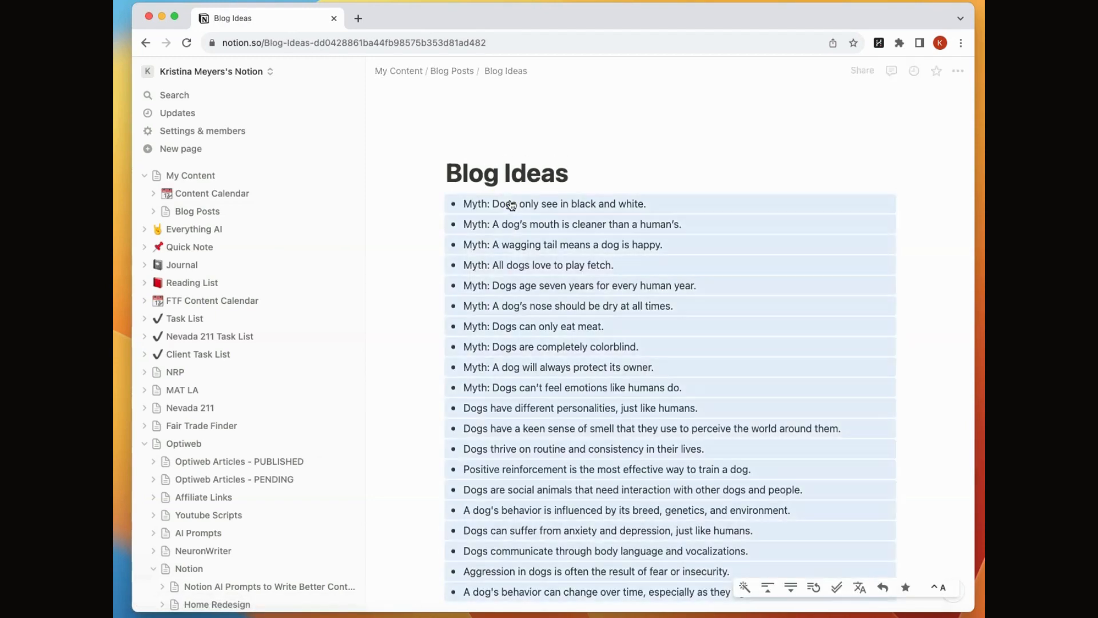
In Post #1, merge the heading "Changes in a Dog's Behavior as They Age" into the page title and remove the text "Post #1"
{"action": "left_click", "coordinate": [456, 71]}
{"action": "left_click", "coordinate": [479, 202]}
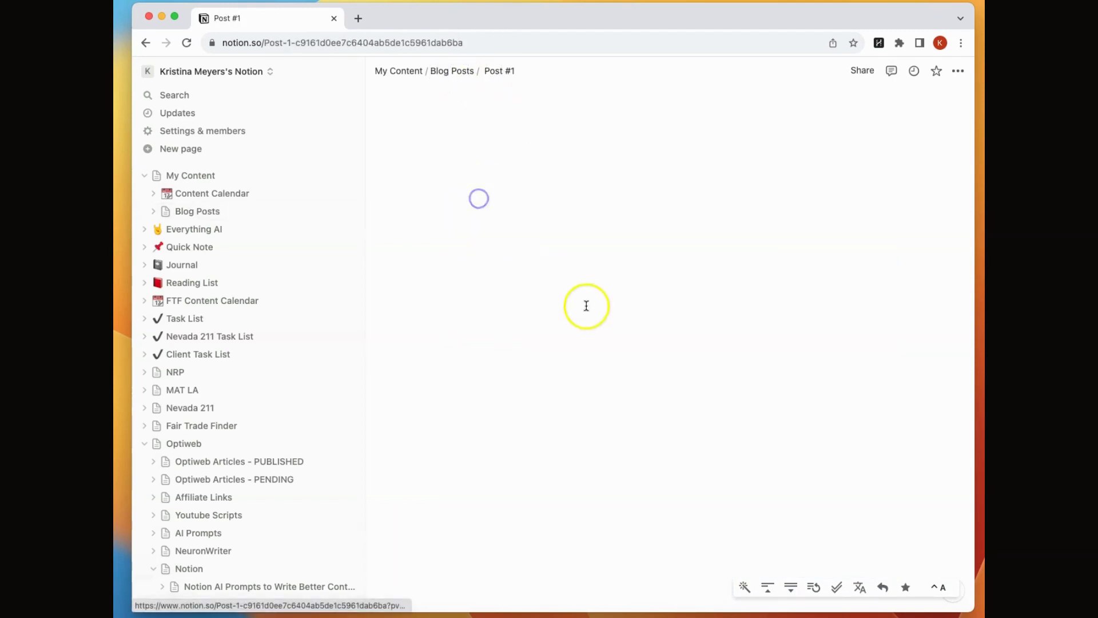
{"action": "left_click", "coordinate": [456, 210]}
{"action": "left_click", "coordinate": [471, 249]}
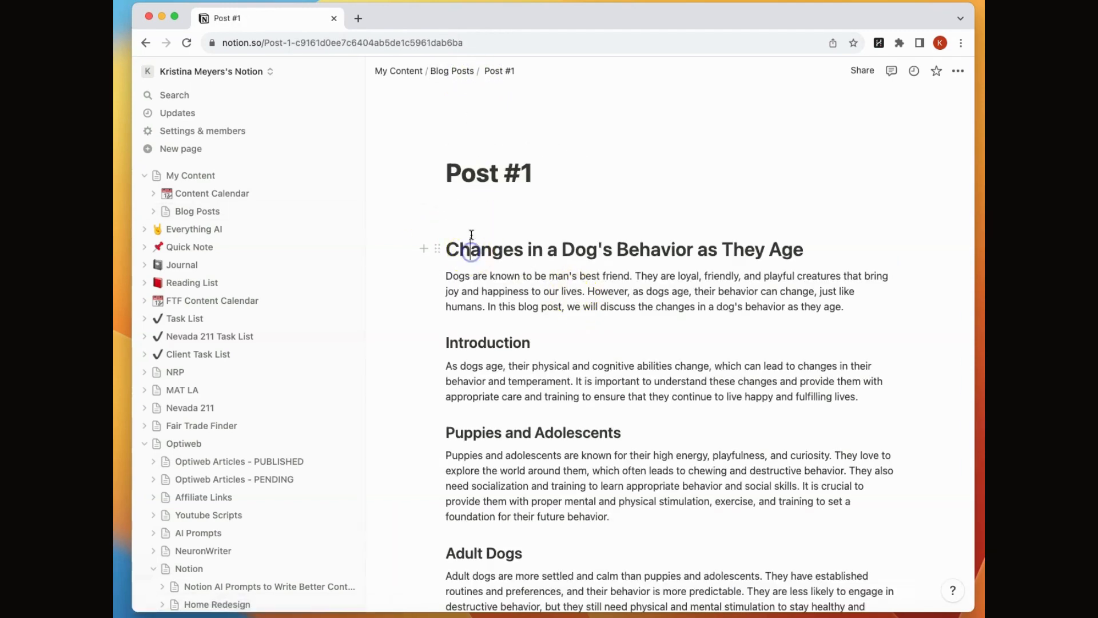
{"action": "key", "text": "BackSpace"}
{"action": "key", "text": "BackSpace"}
{"action": "key", "text": "BackSpace"}
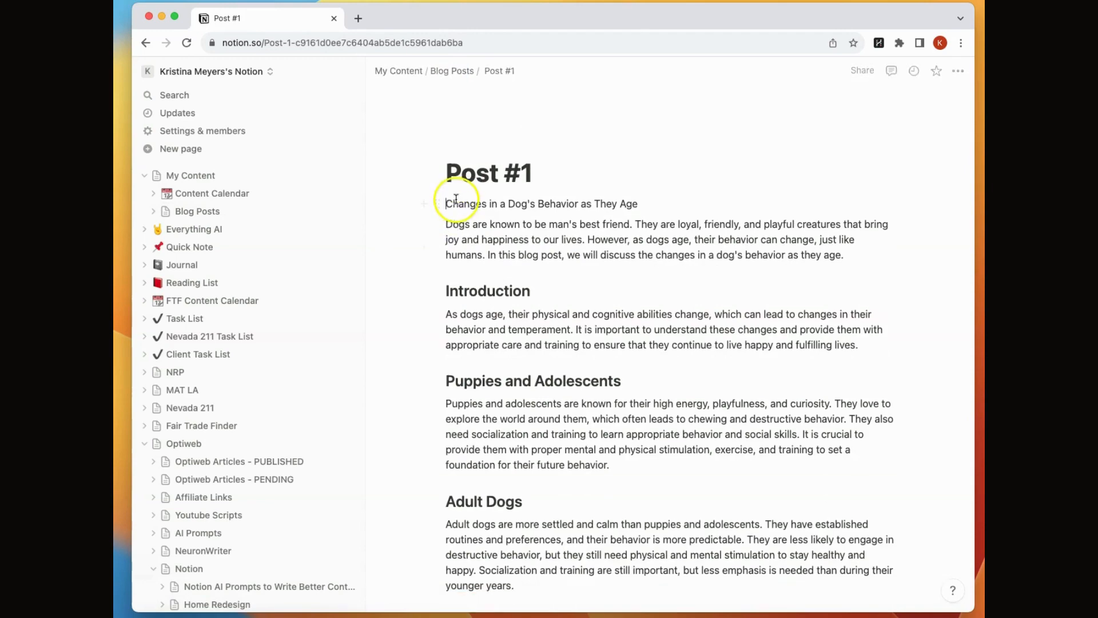
{"action": "left_click", "coordinate": [448, 175], "text": "shift"}
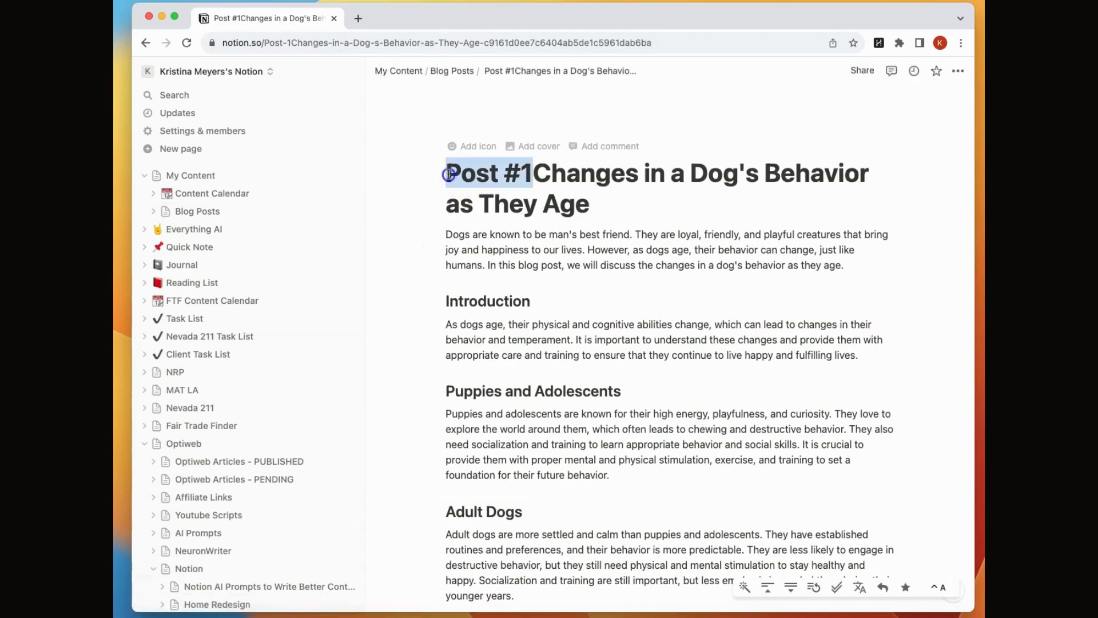
{"action": "key", "text": "BackSpace"}
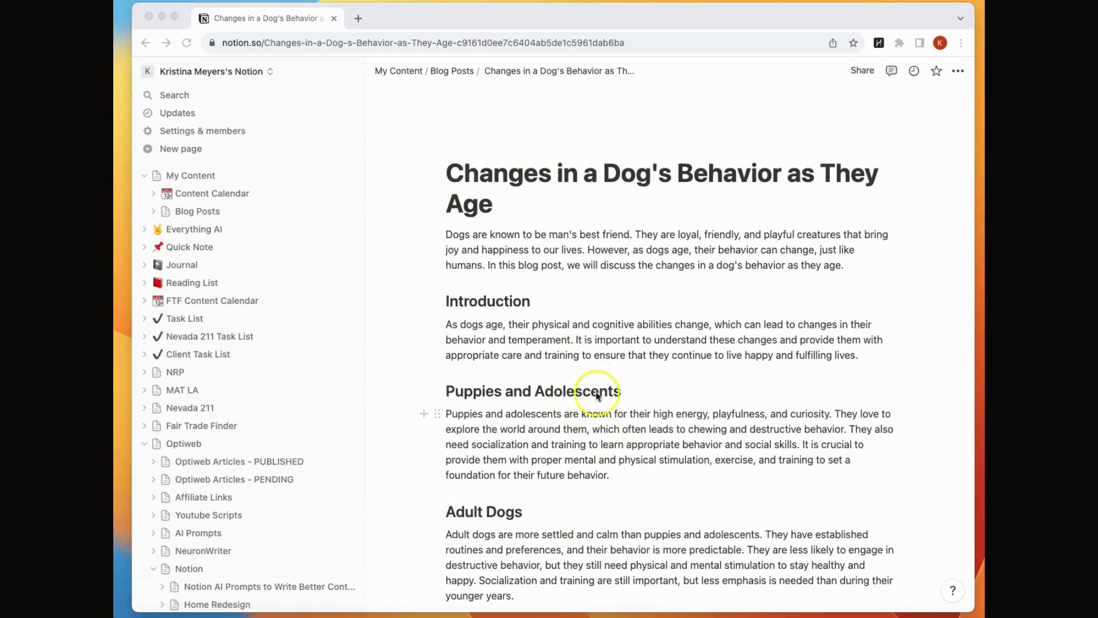
Move the Introduction heading above the post's opening paragraph and remove the empty block between the two introductory paragraphs
{"action": "left_click", "coordinate": [599, 265]}
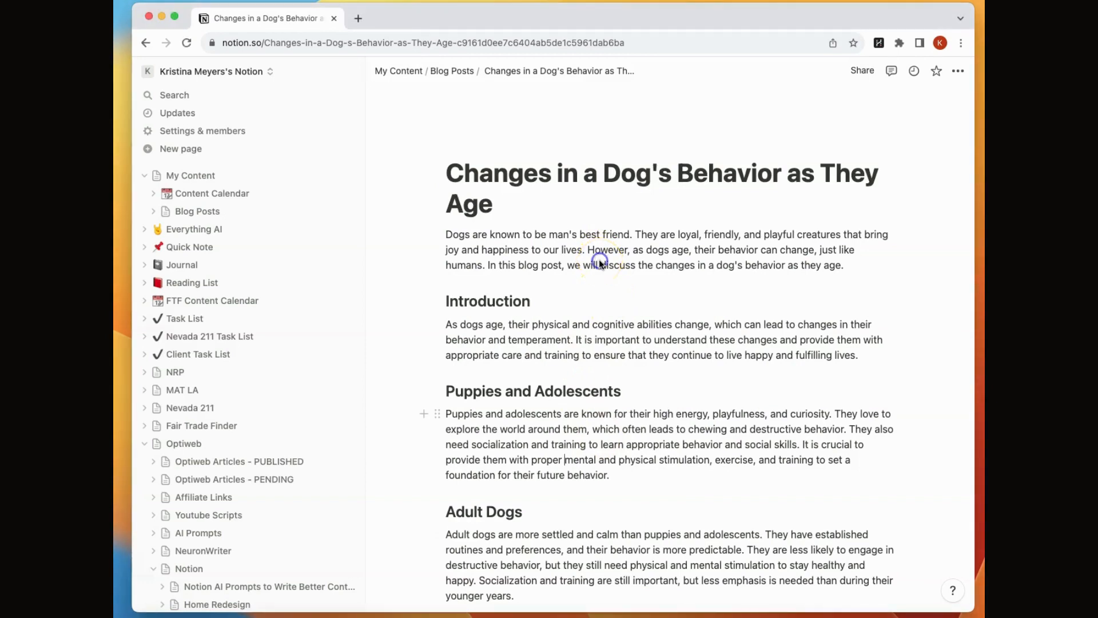
{"action": "double_click", "coordinate": [512, 299]}
{"action": "key", "text": "BackSpace"}
{"action": "key", "text": "BackSpace"}
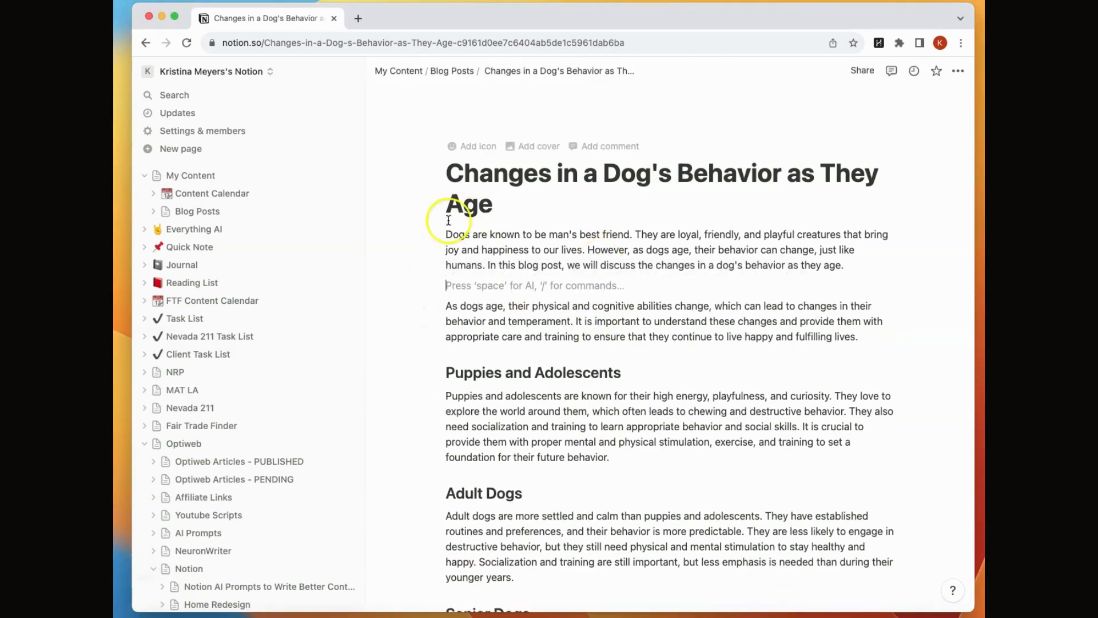
{"action": "left_click", "coordinate": [446, 235]}
{"action": "key", "text": "Return"}
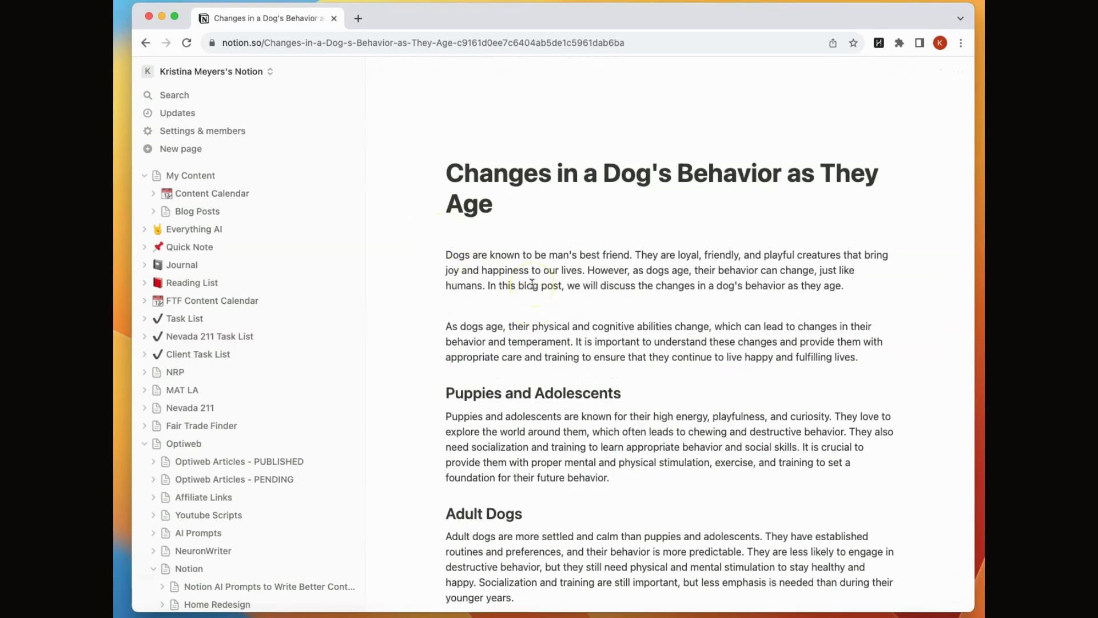
{"action": "key", "text": "ctrl+z"}
{"action": "left_click", "coordinate": [513, 321]}
{"action": "key", "text": "BackSpace"}
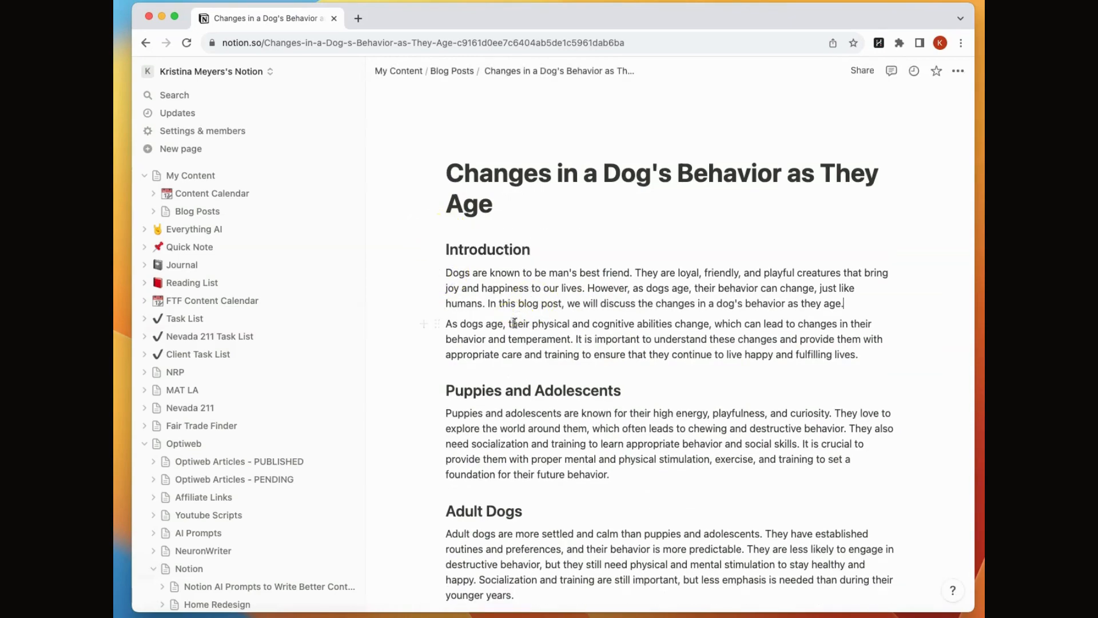
Have the AI "write more information about Puppies and Adolescents" below that section's paragraph and keep the generated text
{"action": "scroll", "coordinate": [526, 332], "scroll_direction": "down", "scroll_amount": 4}
{"action": "left_click", "coordinate": [635, 353]}
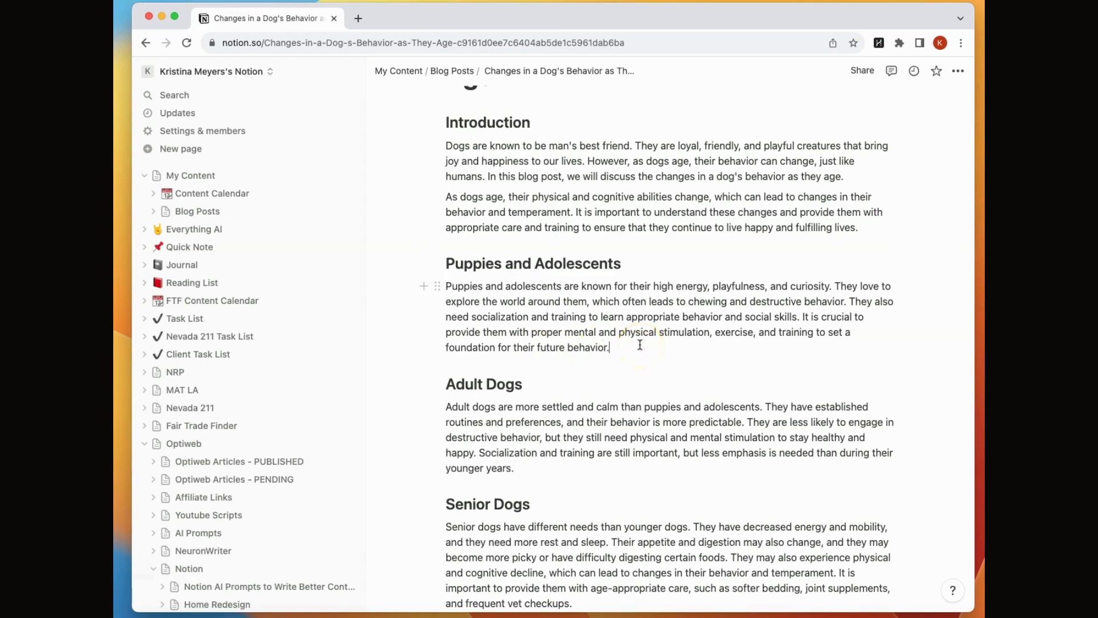
{"action": "triple_click", "coordinate": [513, 265]}
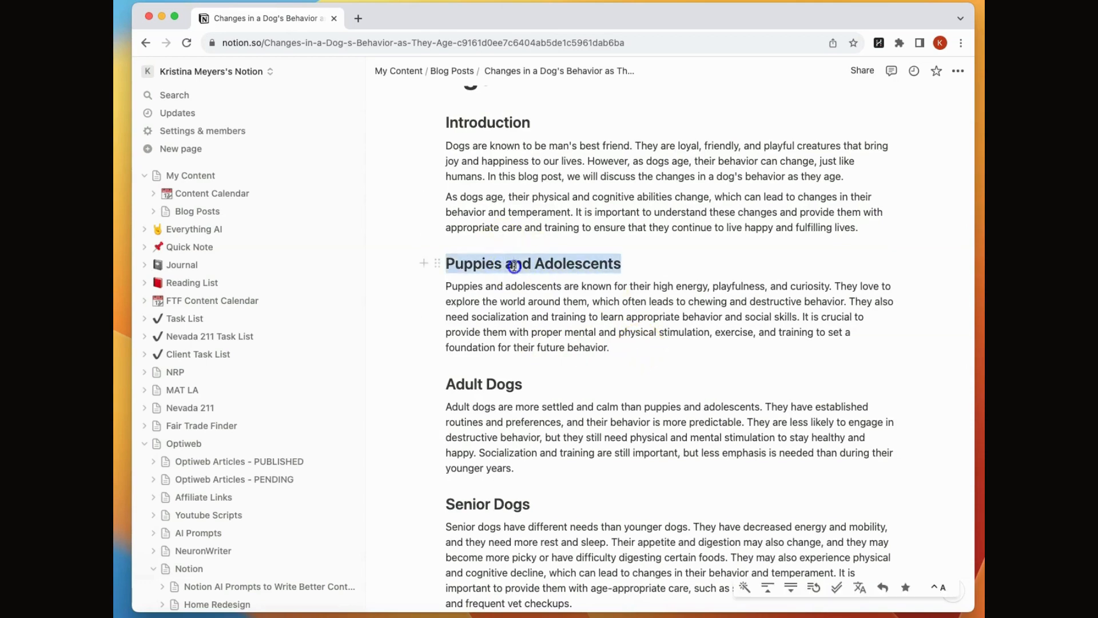
{"action": "left_click", "coordinate": [634, 345]}
{"action": "key", "text": "Return"}
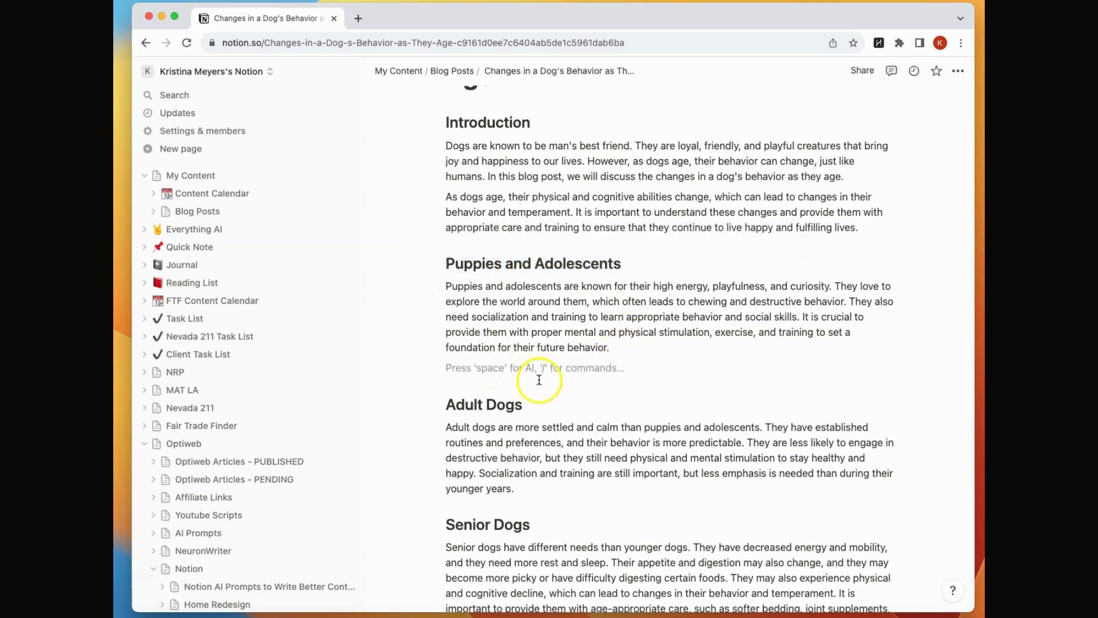
{"action": "key", "text": "space"}
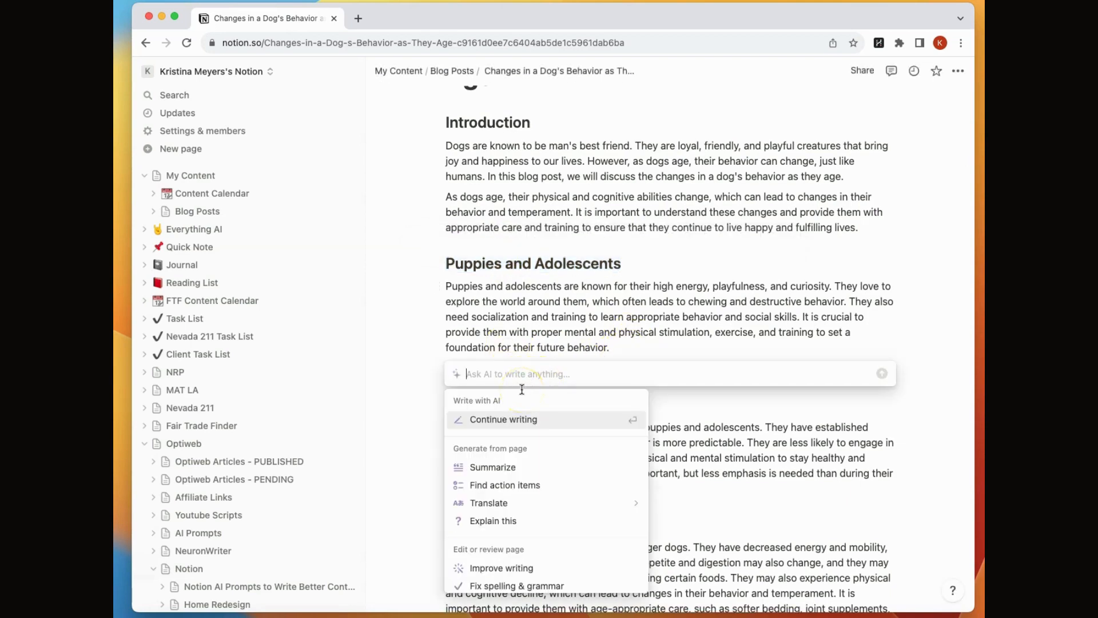
{"action": "type", "text": "write more inf"}
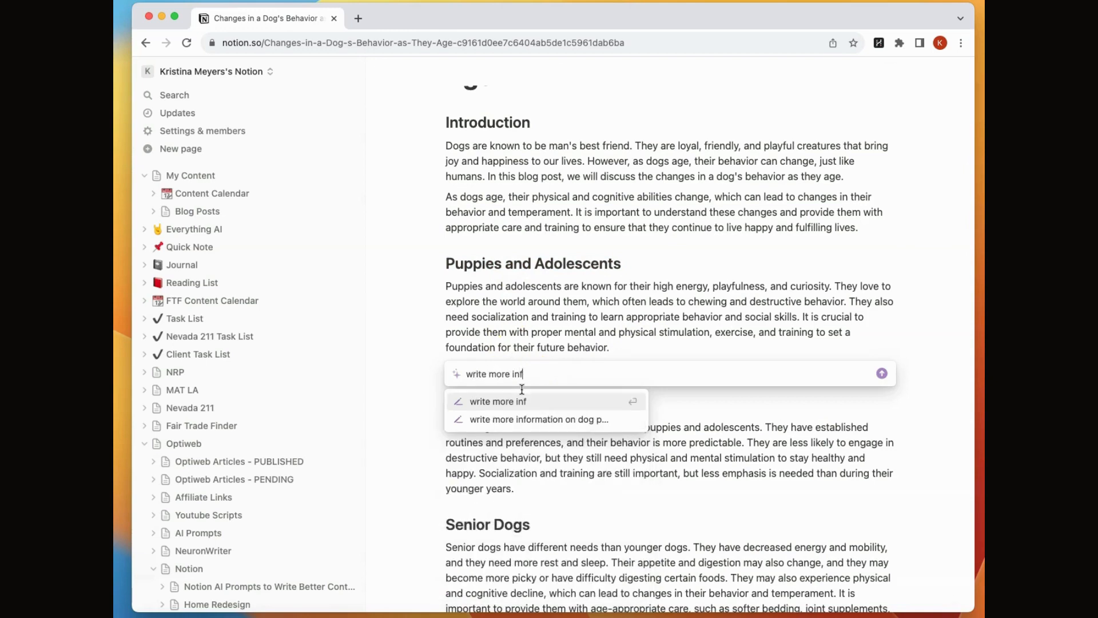
{"action": "type", "text": "ormation about Puppies and Adolescents"}
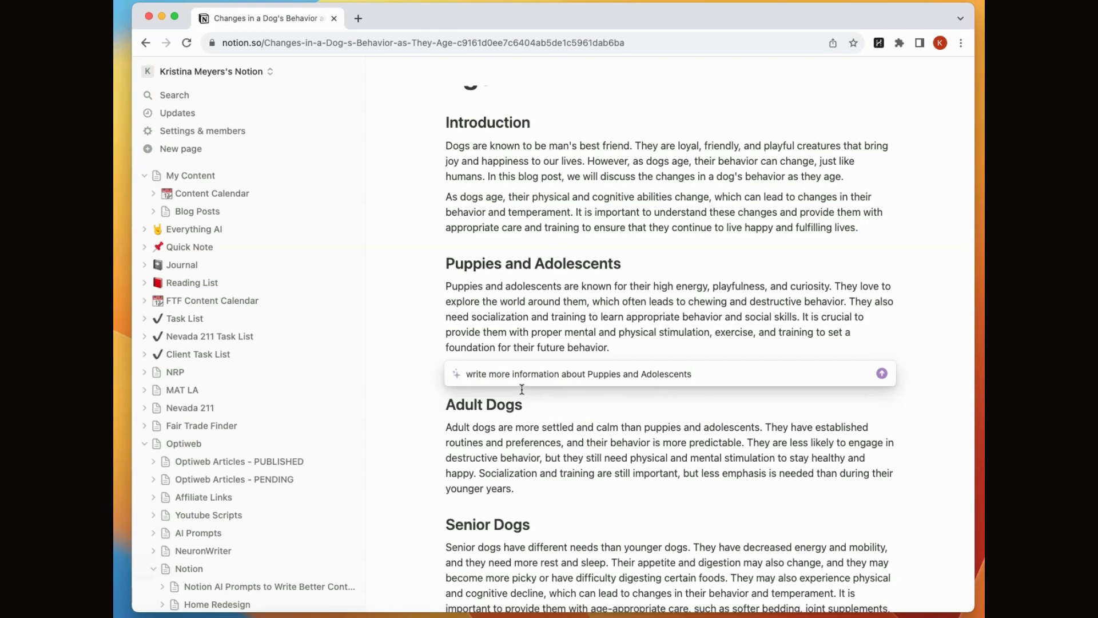
{"action": "left_click", "coordinate": [656, 371]}
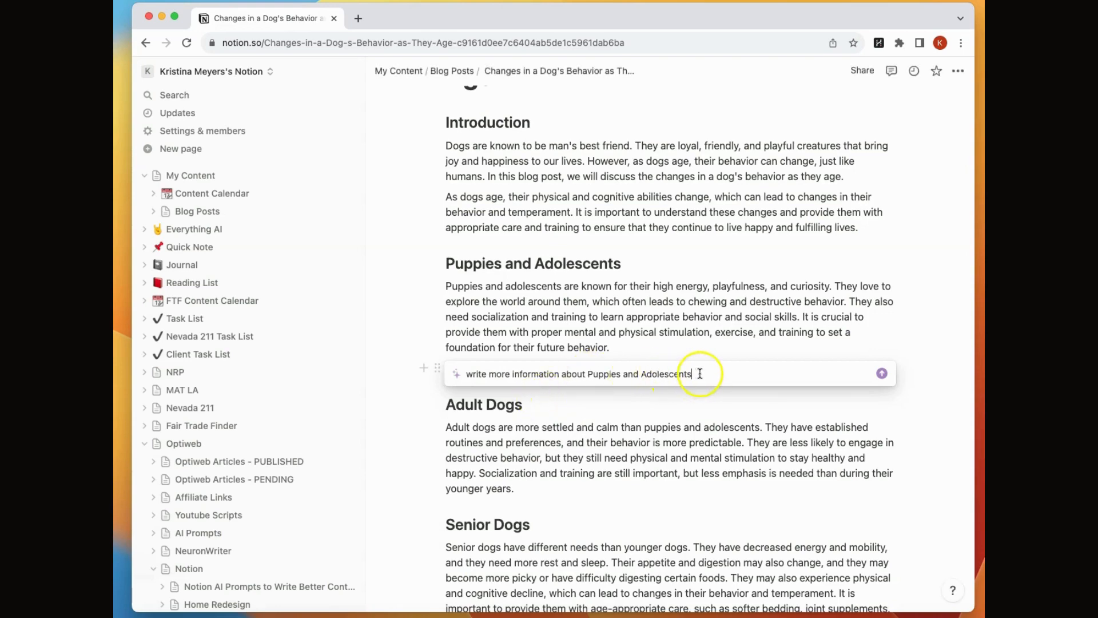
{"action": "key", "text": "Return"}
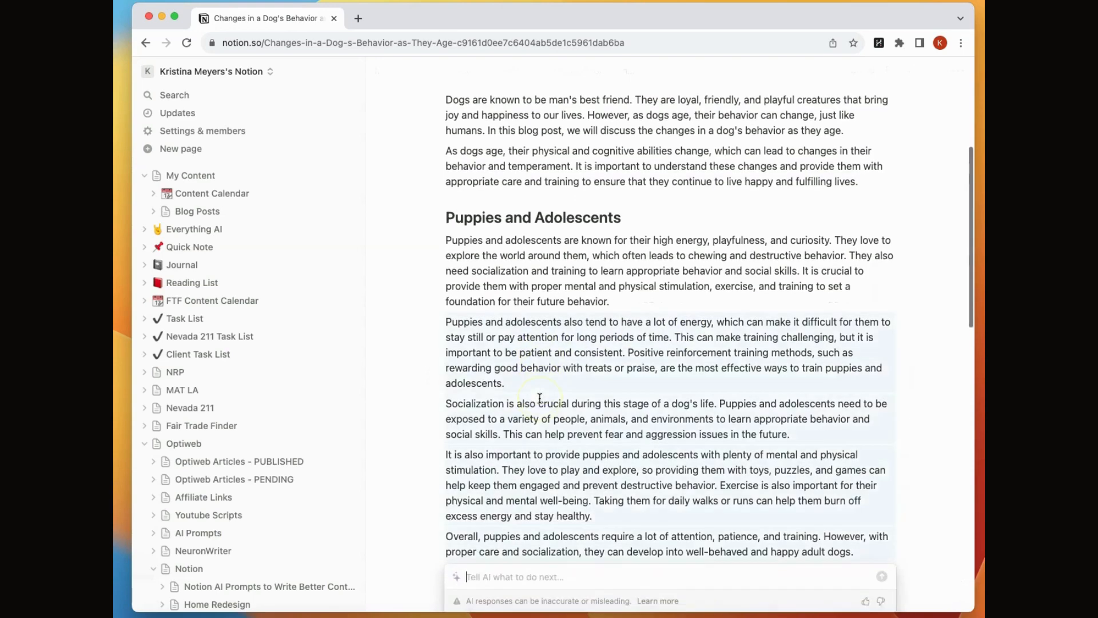
{"action": "left_click", "coordinate": [502, 567]}
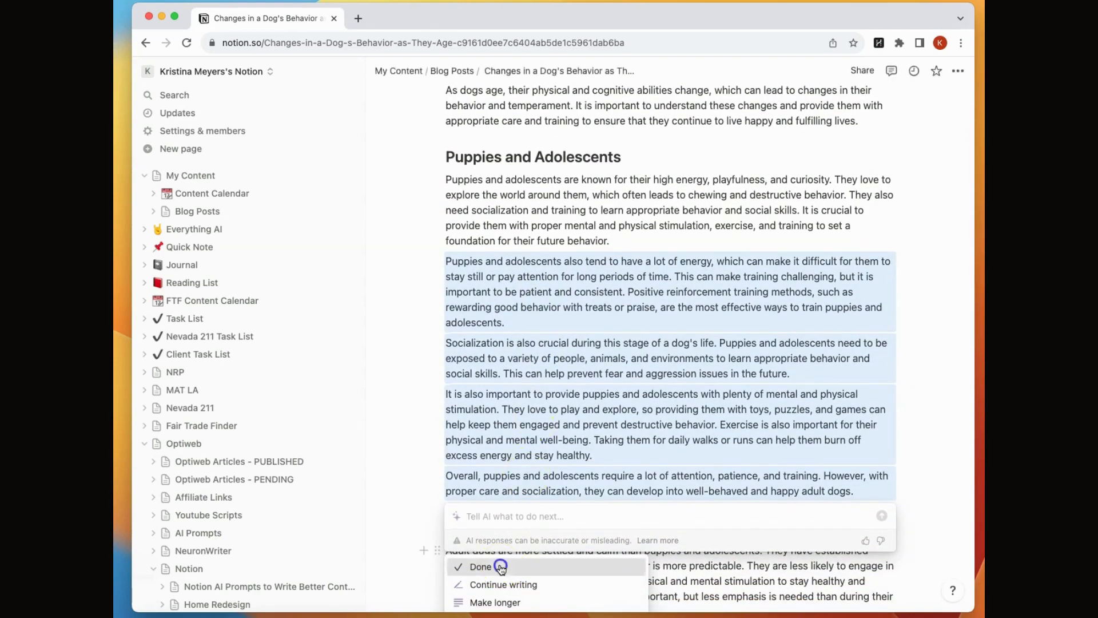
Delete the original first paragraph under the Puppies and Adolescents heading
{"action": "triple_click", "coordinate": [578, 227]}
{"action": "key", "text": "BackSpace"}
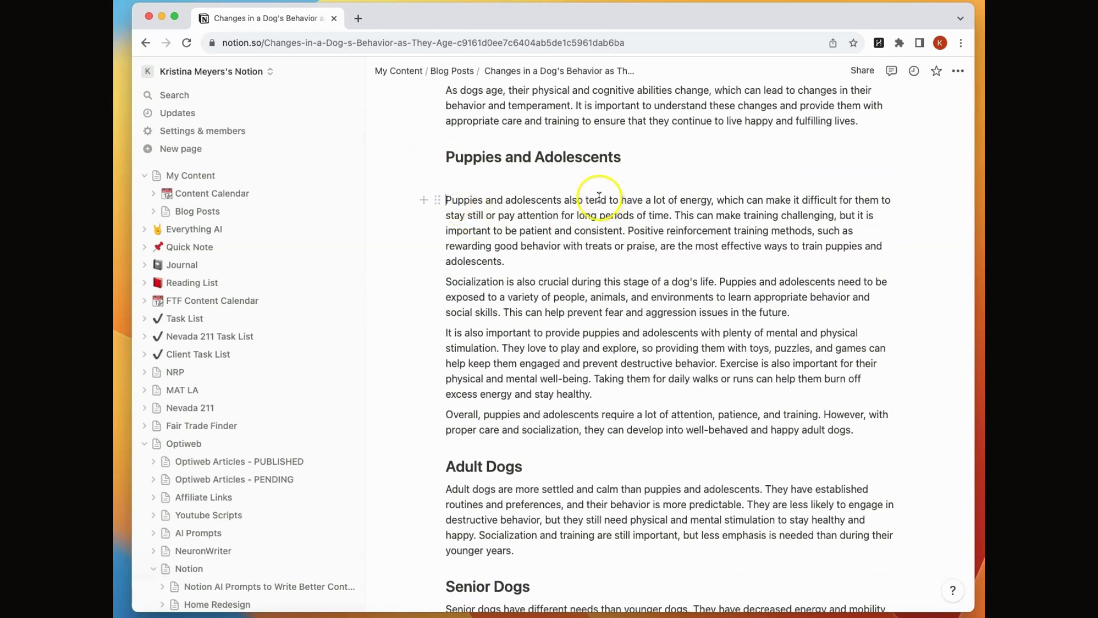
Remove the empty block left directly under the Puppies and Adolescents heading
{"action": "key", "text": "Delete"}
Review the expanded Puppies and Adolescents, Adult Dogs and Senior Dogs sections of the post
{"action": "scroll", "coordinate": [608, 225], "scroll_direction": "down", "scroll_amount": 1}
{"action": "scroll", "coordinate": [607, 233], "scroll_direction": "down", "scroll_amount": 2}
{"action": "scroll", "coordinate": [595, 231], "scroll_direction": "up", "scroll_amount": 4}
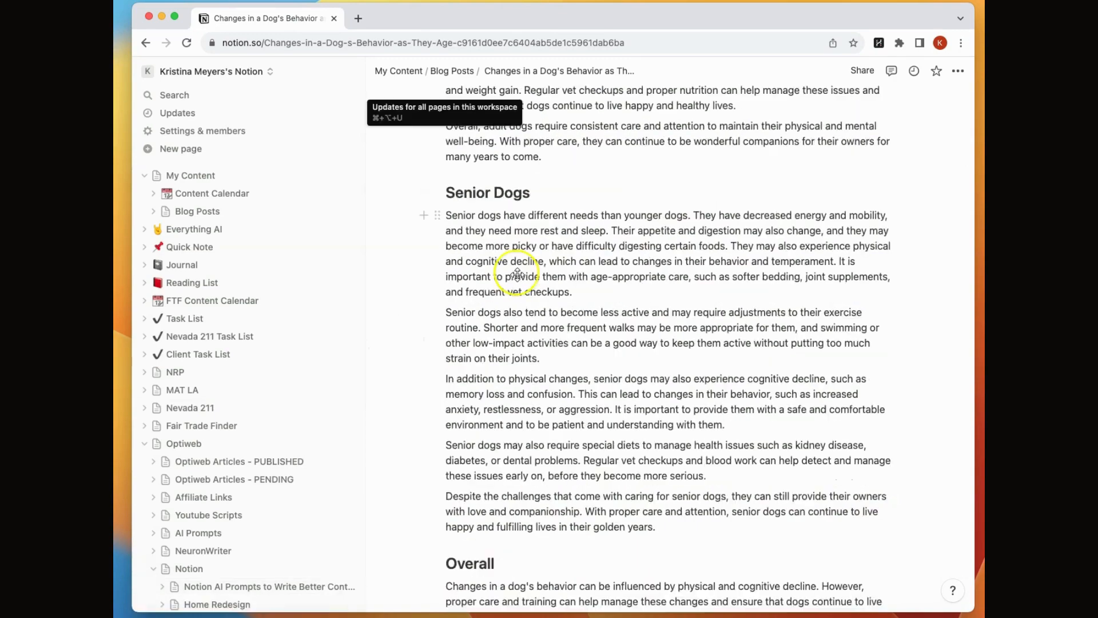
{"action": "scroll", "coordinate": [509, 272], "scroll_direction": "up", "scroll_amount": 5}
{"action": "scroll", "coordinate": [517, 274], "scroll_direction": "up", "scroll_amount": 6}
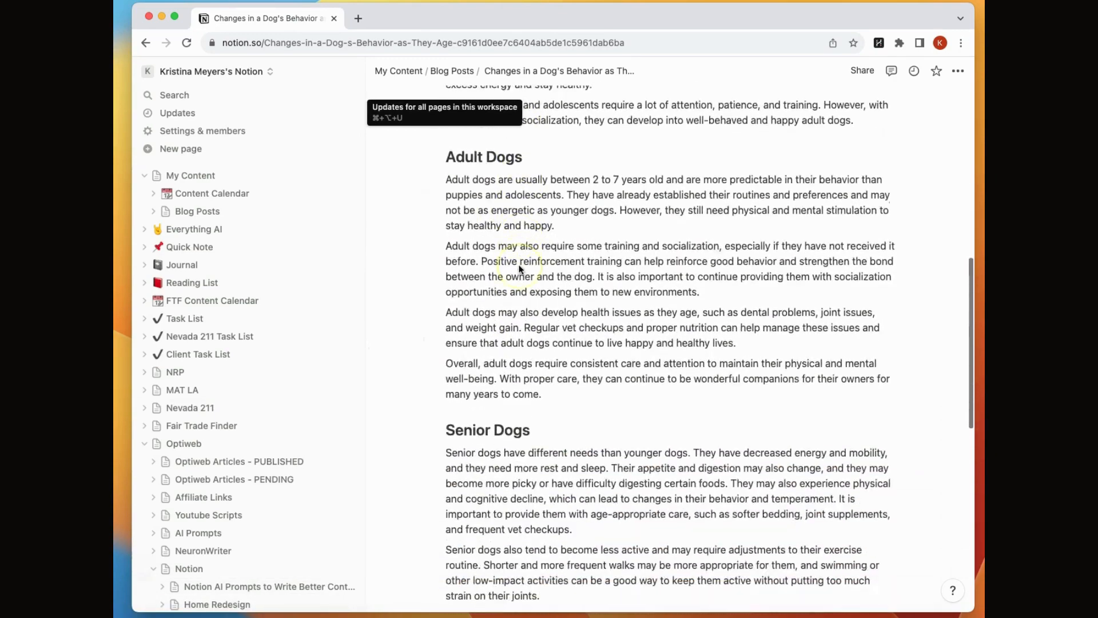
{"action": "scroll", "coordinate": [521, 270], "scroll_direction": "up", "scroll_amount": 3}
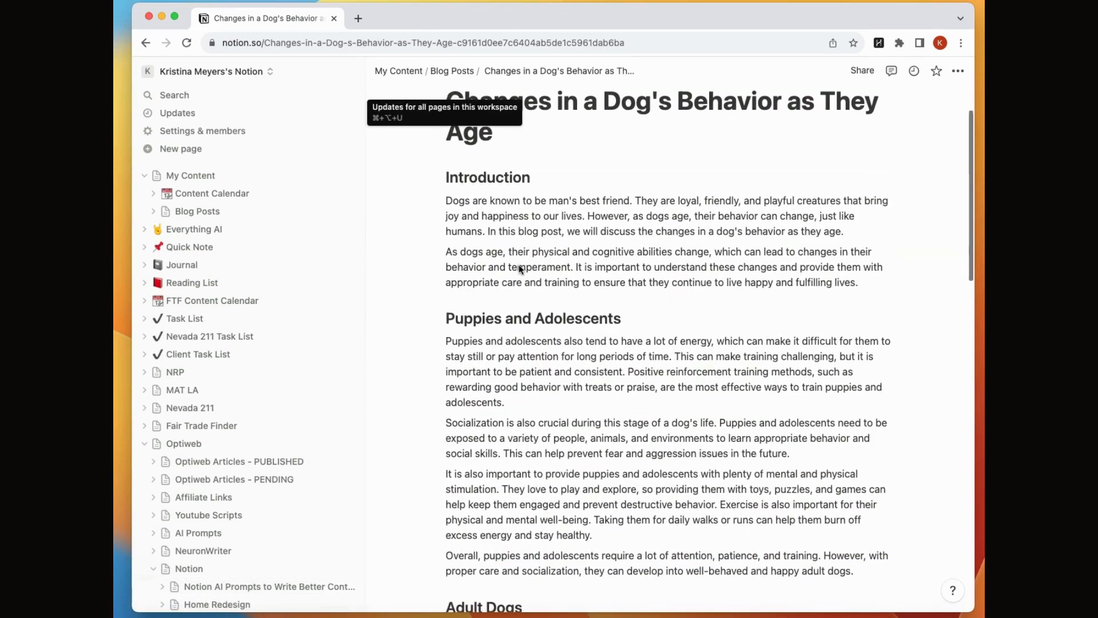
{"action": "left_click", "coordinate": [502, 182]}
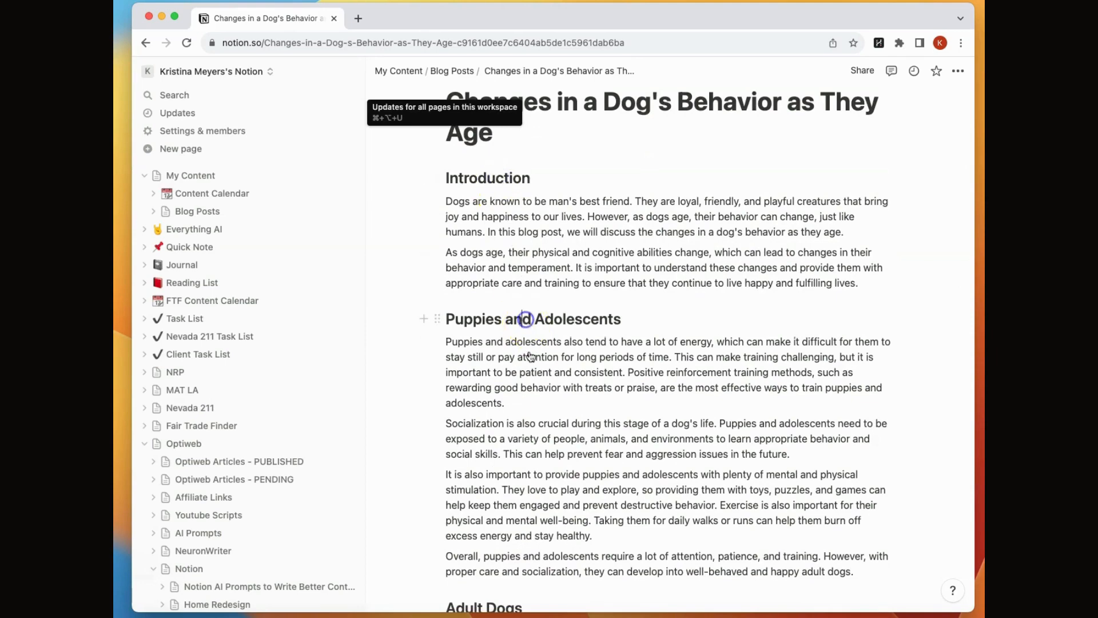
{"action": "scroll", "coordinate": [530, 366], "scroll_direction": "down", "scroll_amount": 8}
{"action": "scroll", "coordinate": [530, 372], "scroll_direction": "up", "scroll_amount": 5}
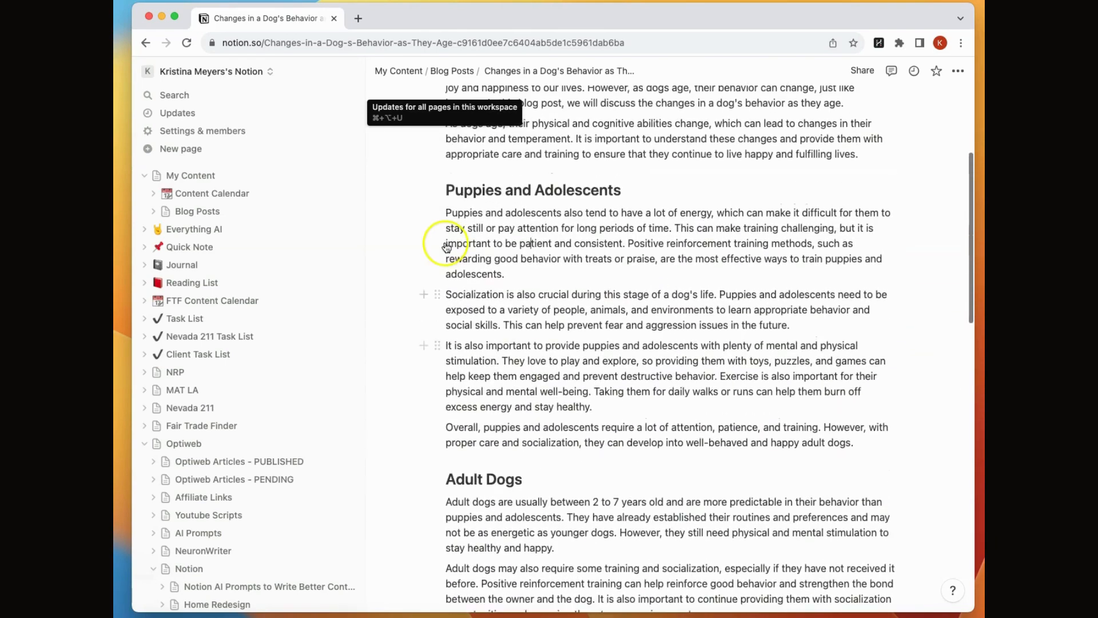
Have the AI "organize this section with h3 headers" for the four Puppies and Adolescents paragraphs and replace them with the result
{"action": "left_click", "coordinate": [451, 222]}
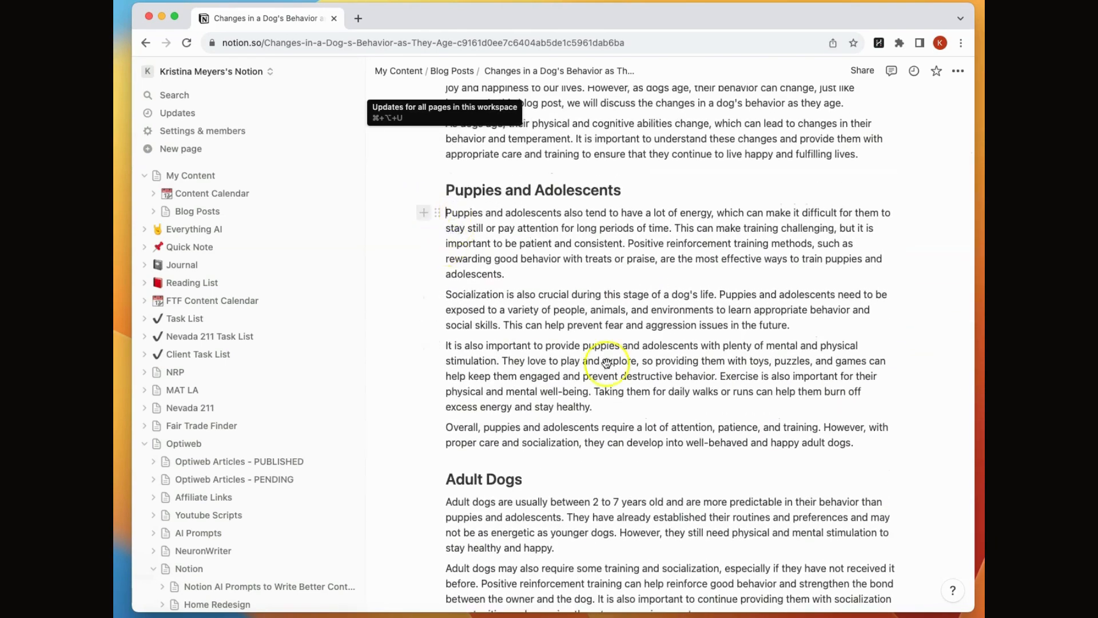
{"action": "left_click", "coordinate": [799, 423], "text": "shift"}
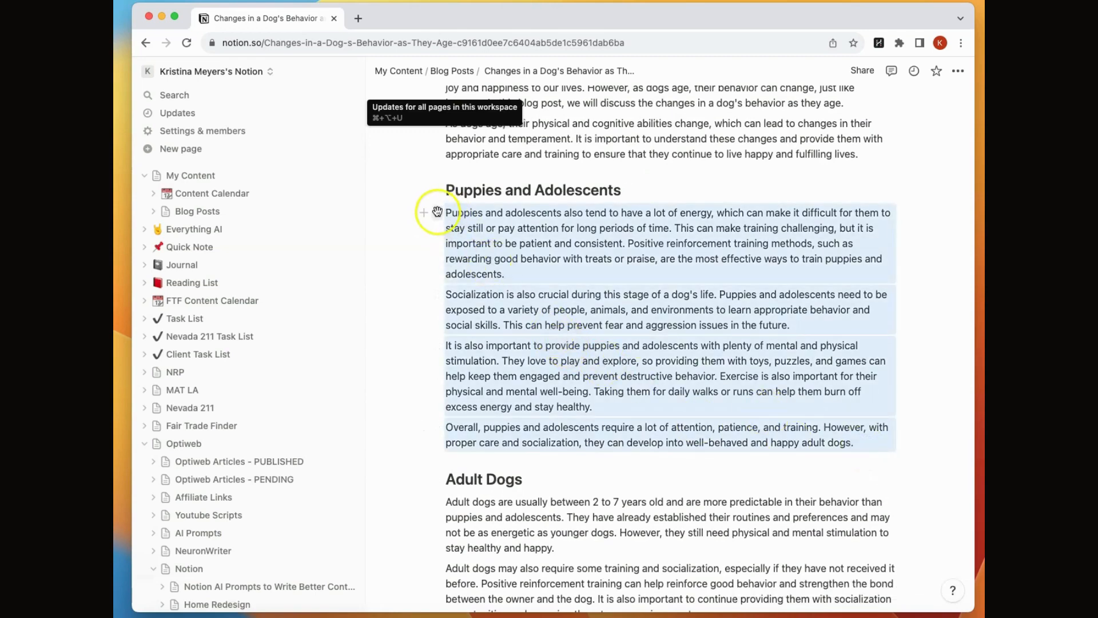
{"action": "left_click", "coordinate": [437, 212]}
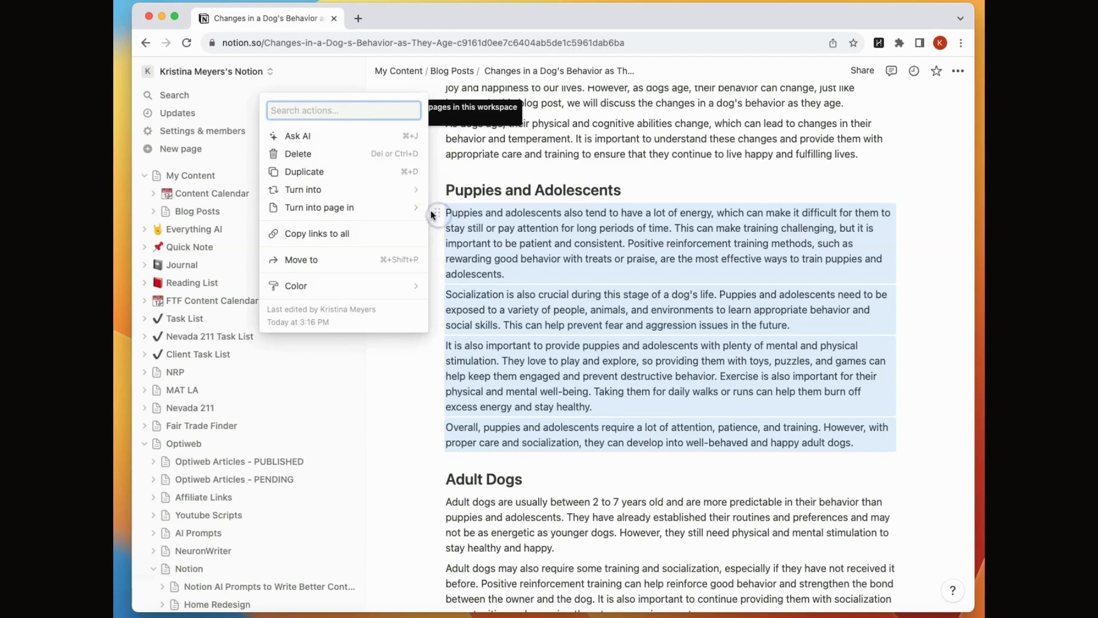
{"action": "left_click", "coordinate": [359, 140]}
{"action": "type", "text": "o"}
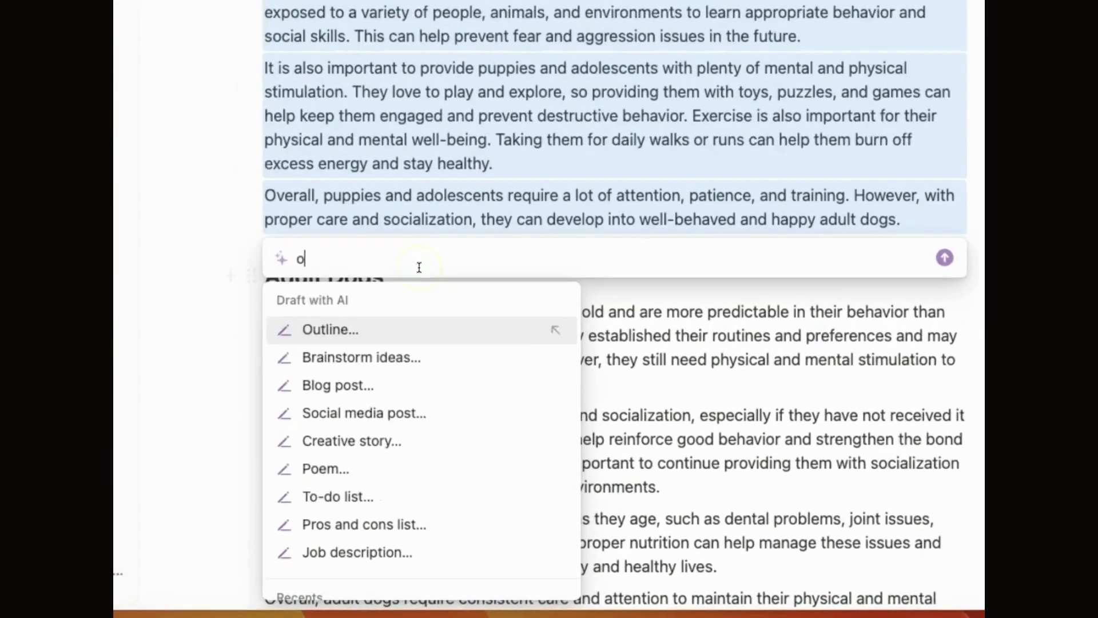
{"action": "type", "text": "rganize"}
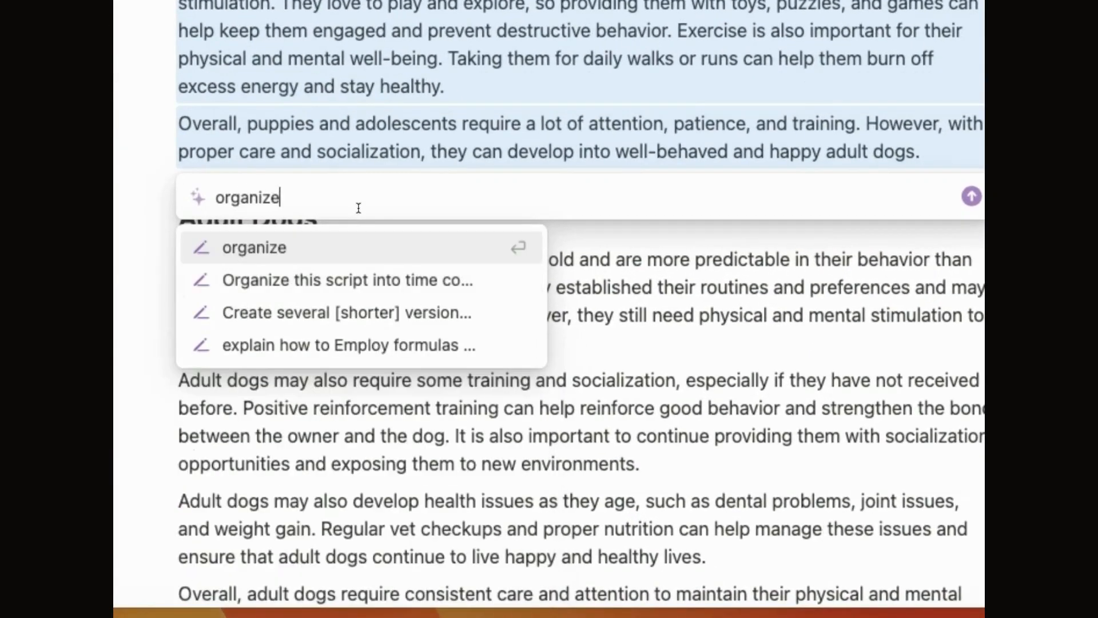
{"action": "type", "text": " this section"}
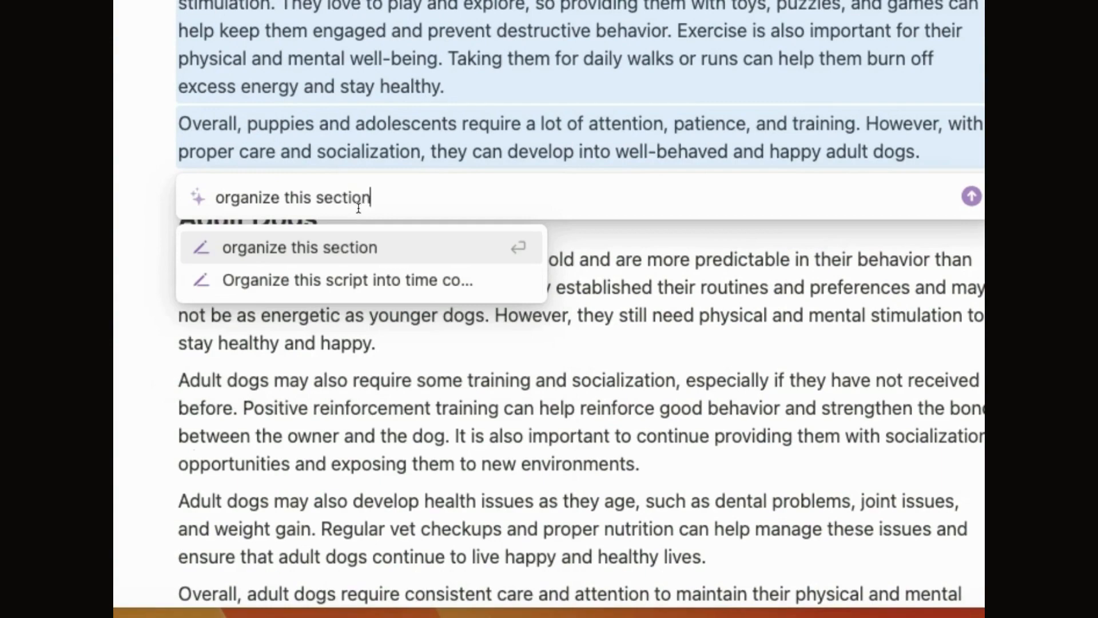
{"action": "type", "text": " with h3 headers"}
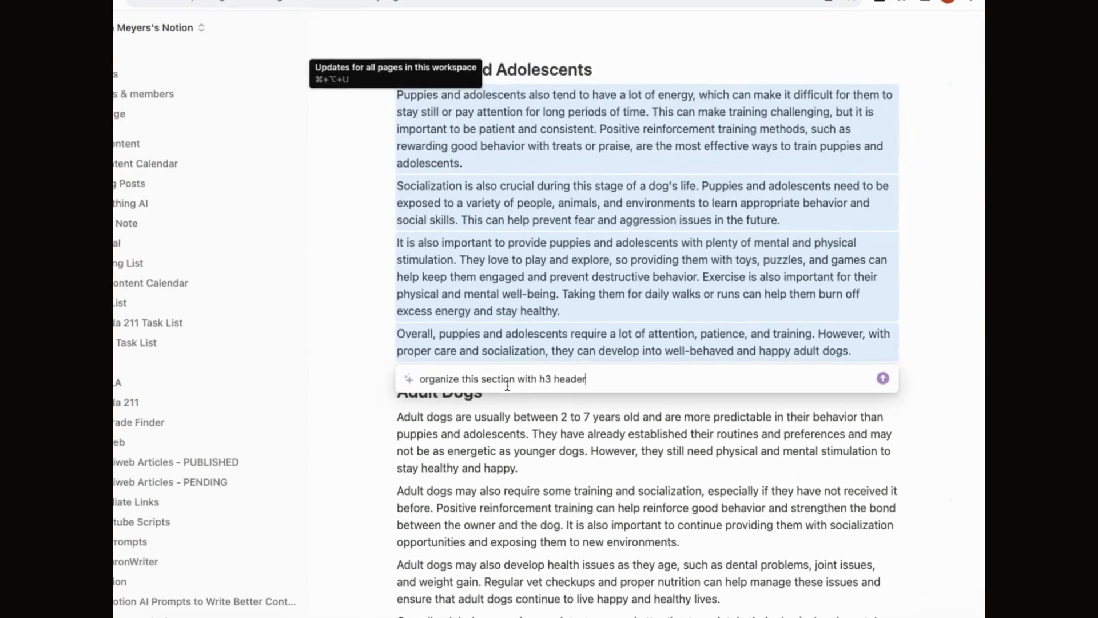
{"action": "key", "text": "Return"}
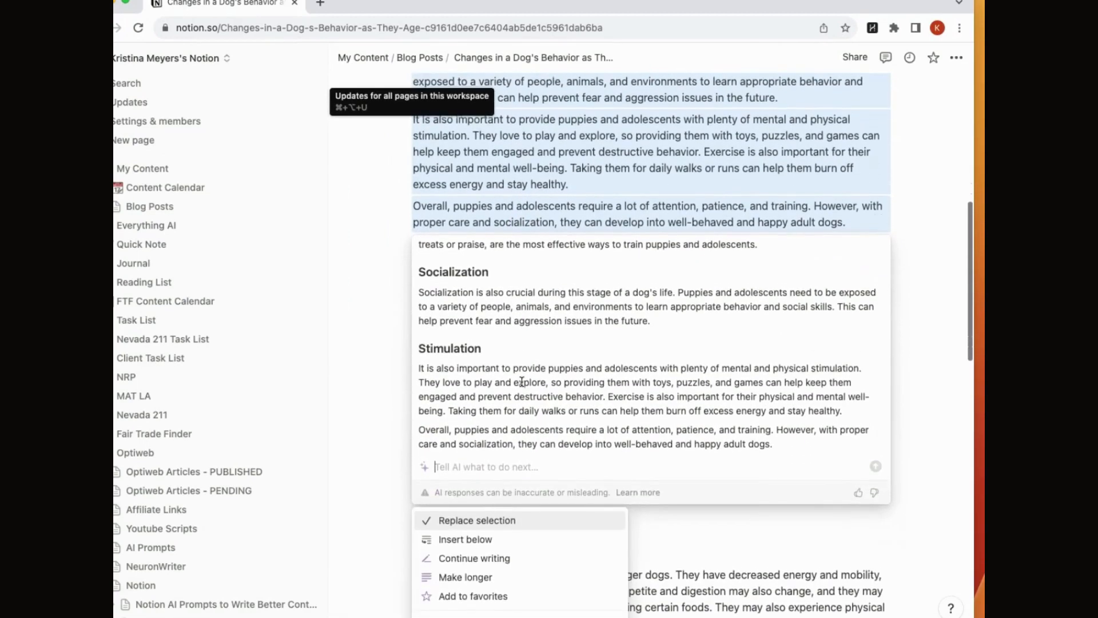
{"action": "left_click", "coordinate": [484, 502]}
{"action": "scroll", "coordinate": [569, 372], "scroll_direction": "up", "scroll_amount": 3}
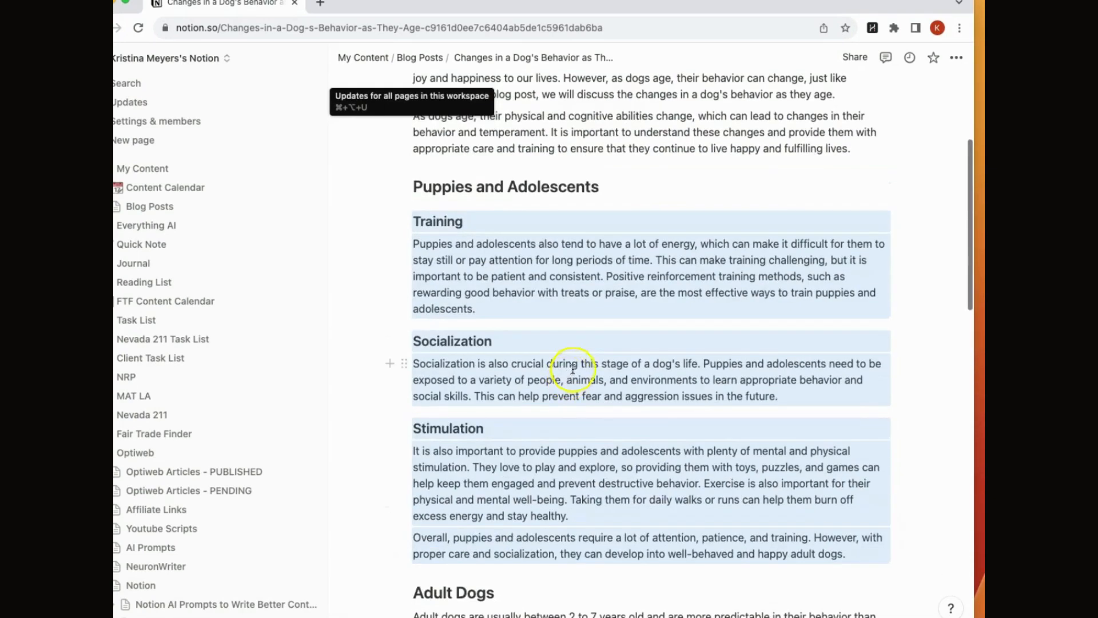
Reuse the recent AI prompt "organize this section with h3 headers" on the four Adult Dogs paragraphs and replace them with the result
{"action": "scroll", "coordinate": [581, 428], "scroll_direction": "down", "scroll_amount": 7}
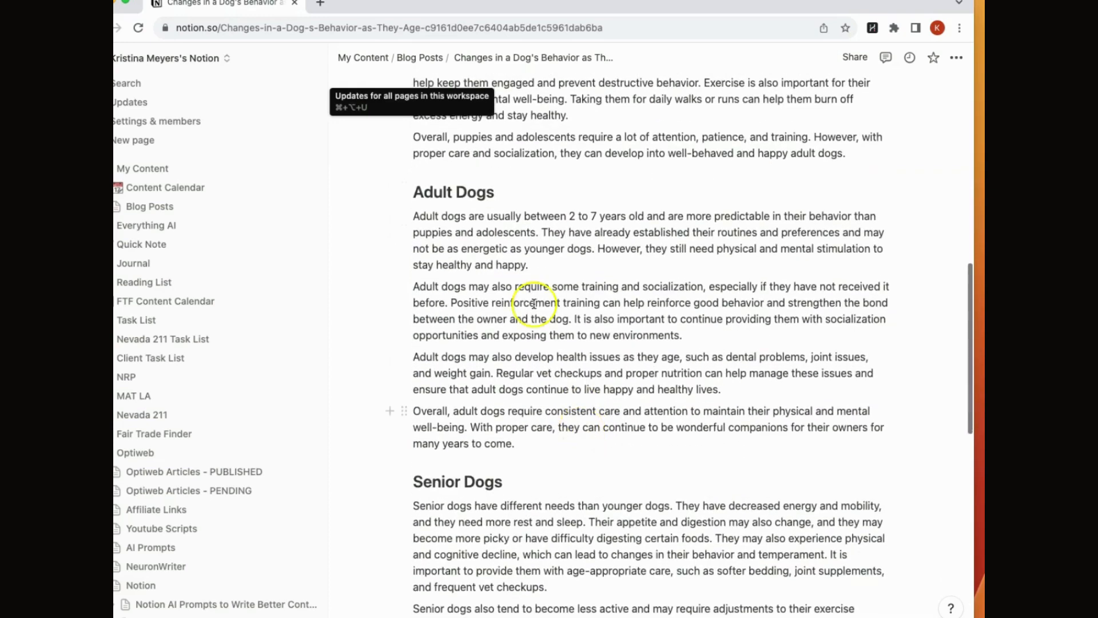
{"action": "left_click", "coordinate": [414, 216]}
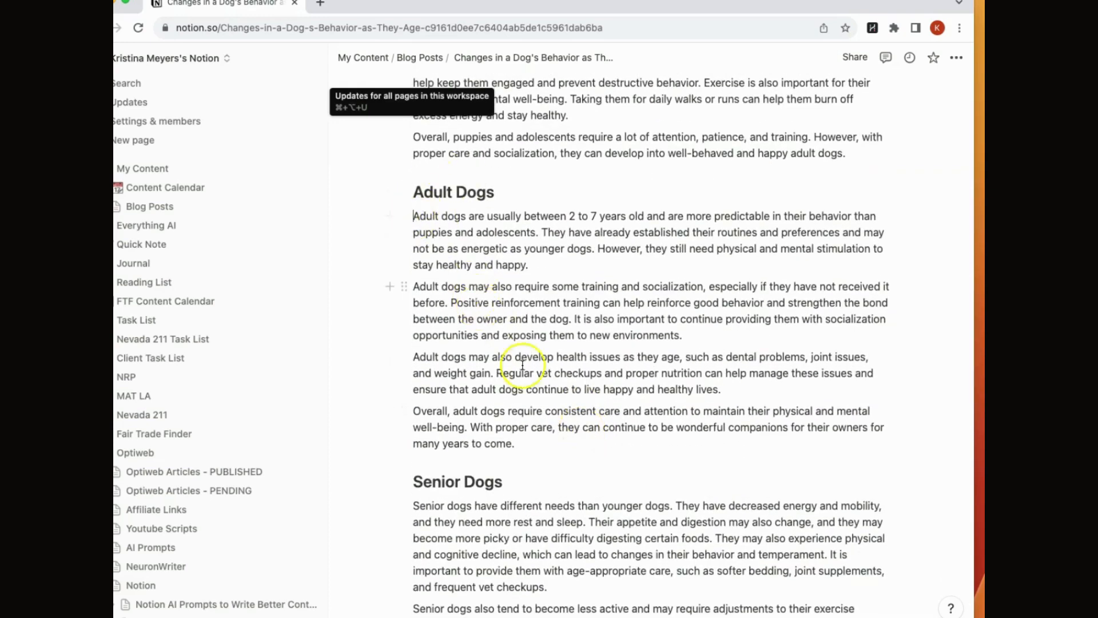
{"action": "left_click", "coordinate": [527, 444], "text": "shift"}
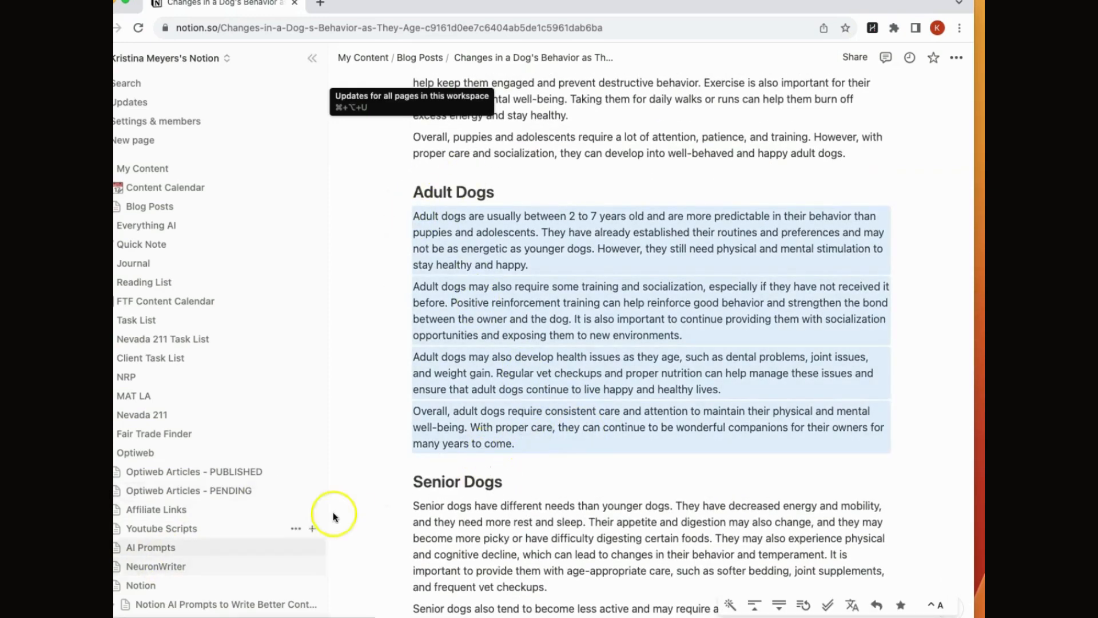
{"action": "left_click", "coordinate": [403, 218]}
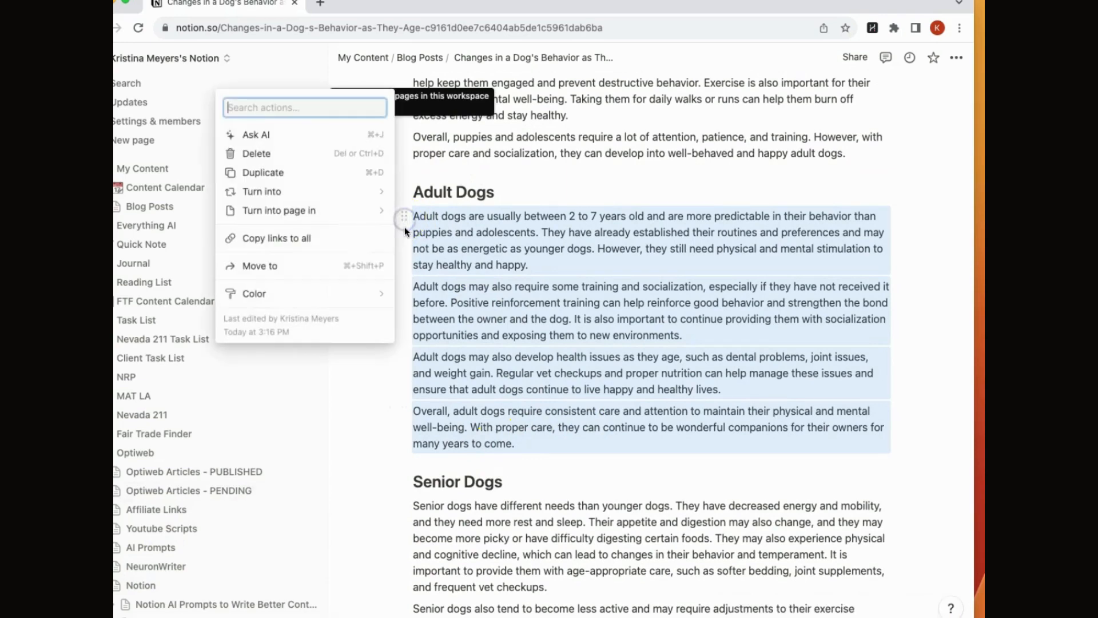
{"action": "left_click", "coordinate": [275, 135]}
{"action": "type", "text": "or"}
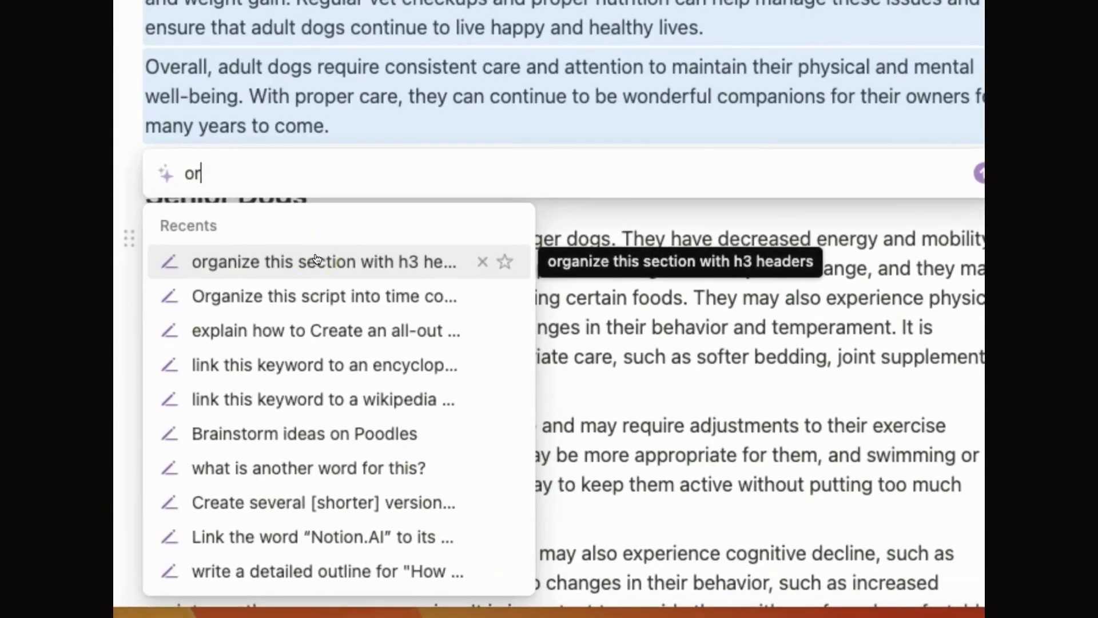
{"action": "left_click", "coordinate": [315, 261]}
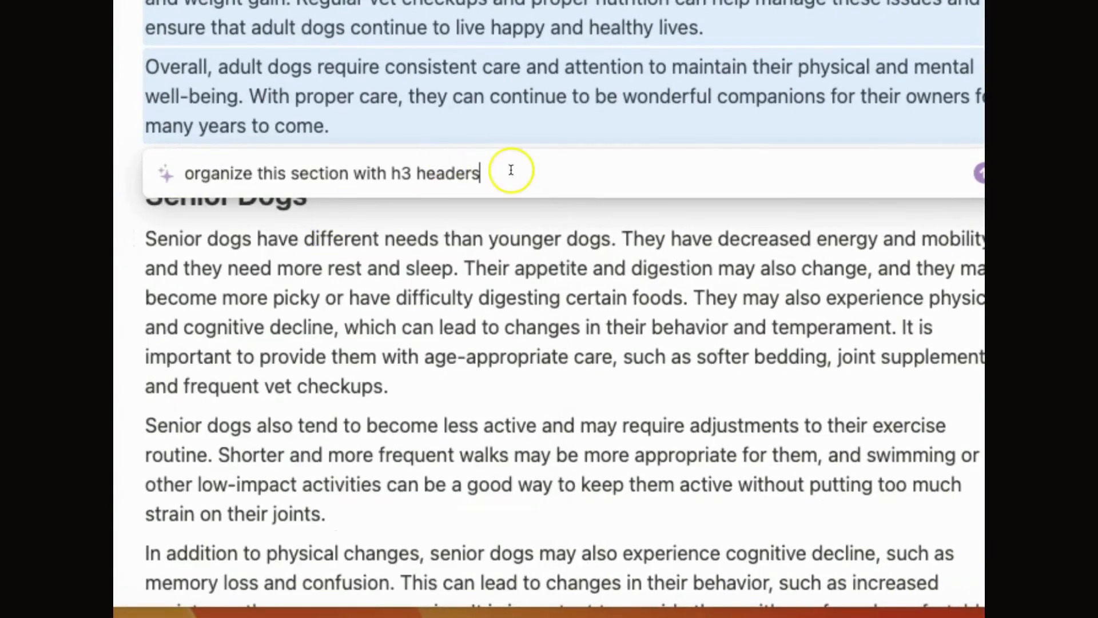
{"action": "key", "text": "Return"}
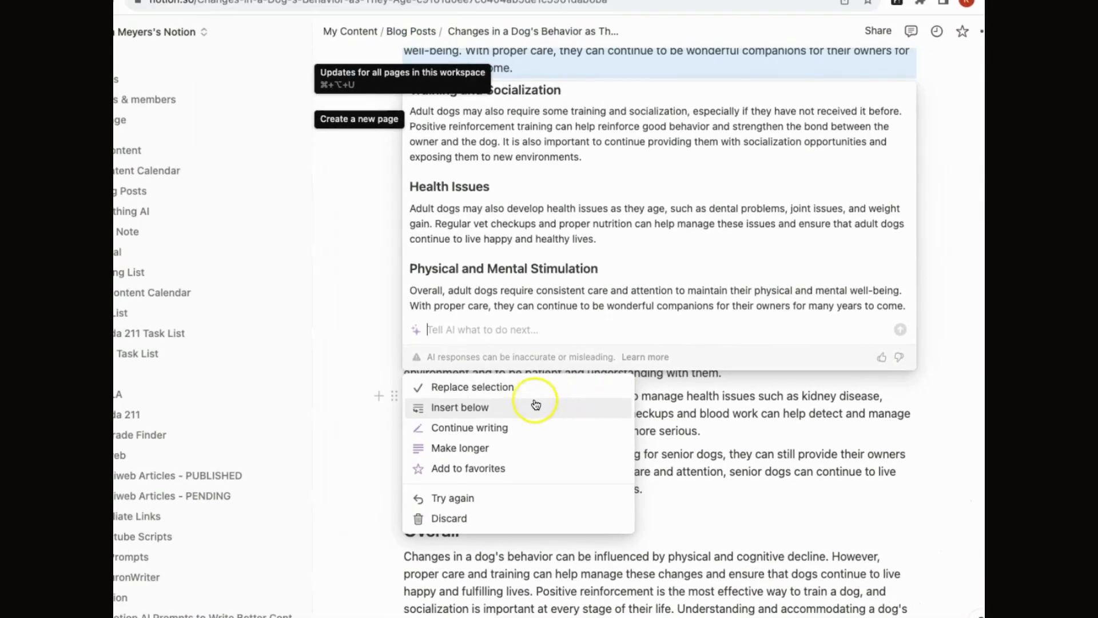
{"action": "left_click", "coordinate": [479, 387]}
Delete the first of the two duplicate Adult Dogs headings along with its empty block
{"action": "scroll", "coordinate": [589, 334], "scroll_direction": "up", "scroll_amount": 10}
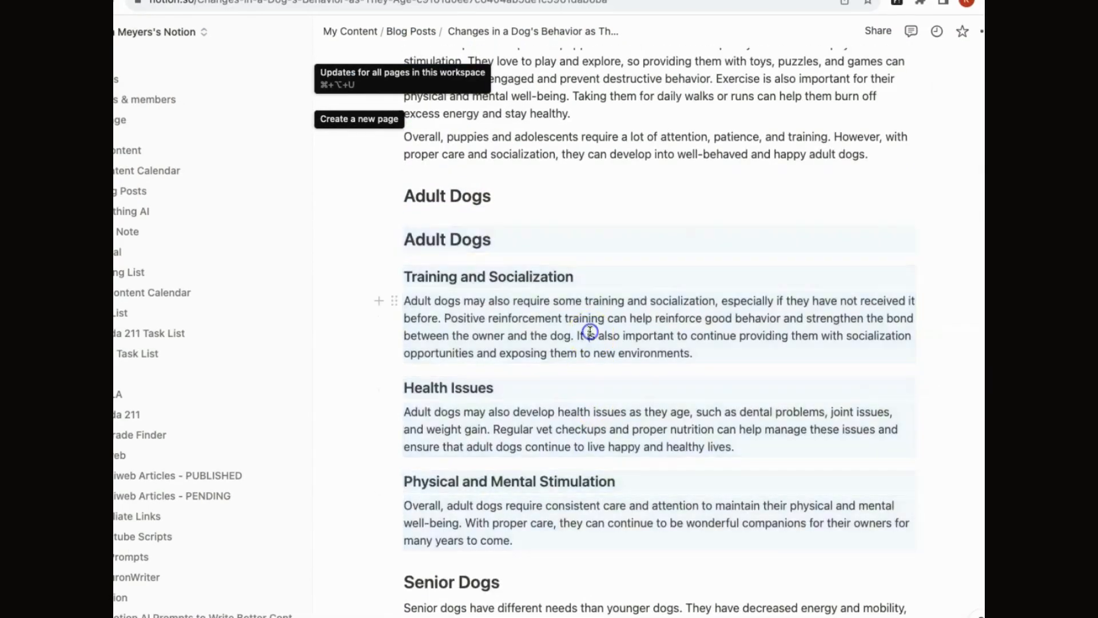
{"action": "triple_click", "coordinate": [480, 363]}
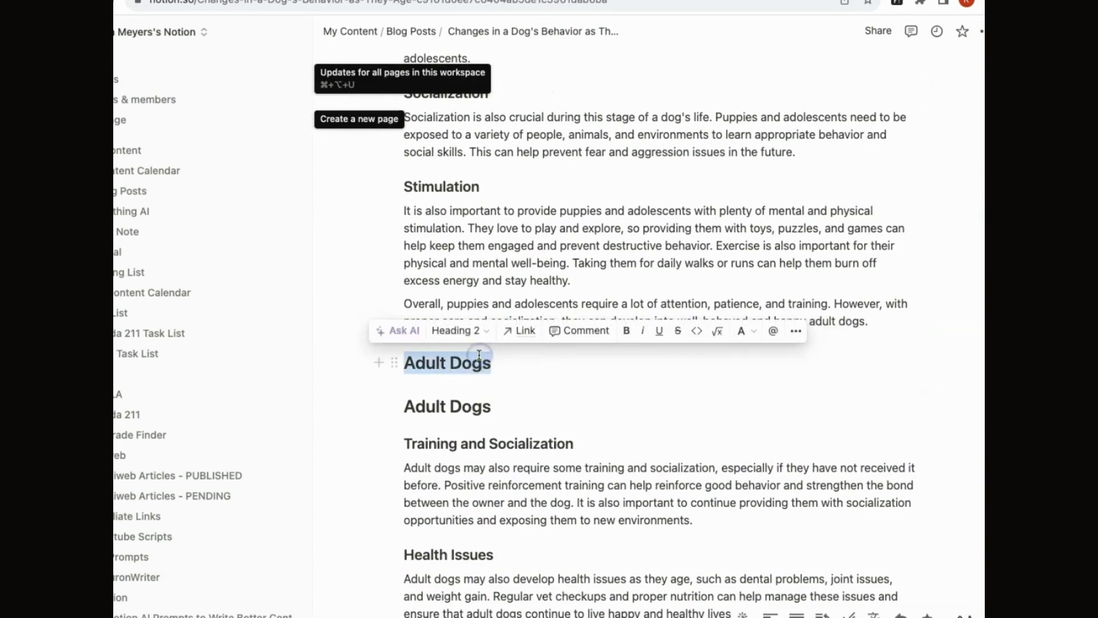
{"action": "key", "text": "BackSpace"}
{"action": "key", "text": "BackSpace"}
{"action": "key", "text": "BackSpace"}
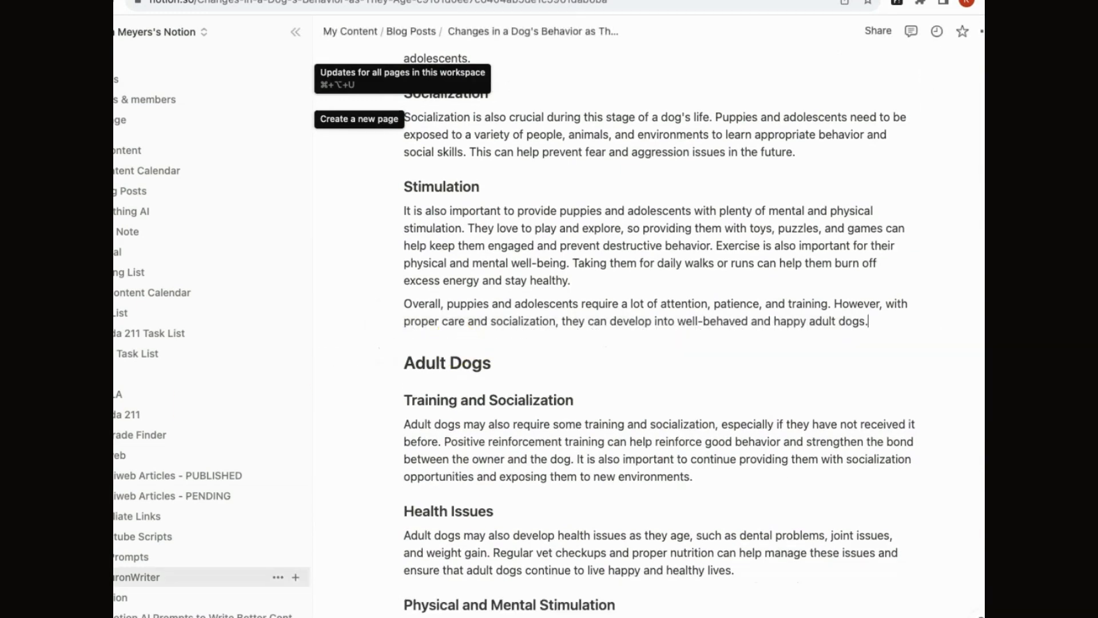
Ask the AI to "link this keyword to a wikipedia page" for the word "Dogs" that opens the Introduction
{"action": "scroll", "coordinate": [429, 401], "scroll_direction": "up", "scroll_amount": 3}
{"action": "scroll", "coordinate": [452, 419], "scroll_direction": "up", "scroll_amount": 4}
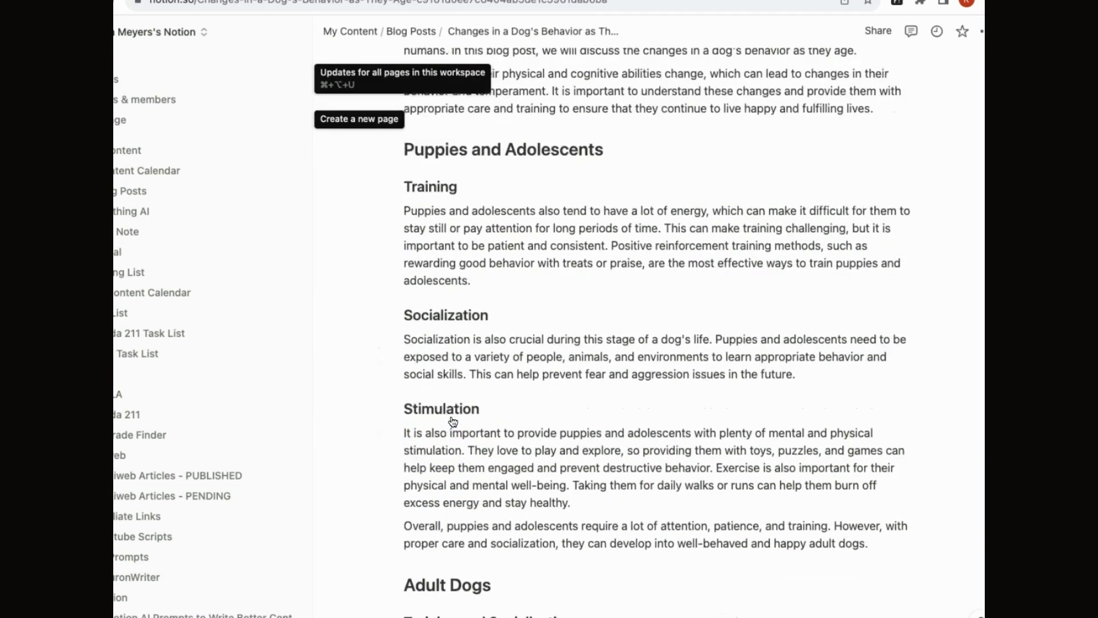
{"action": "scroll", "coordinate": [452, 420], "scroll_direction": "up", "scroll_amount": 2}
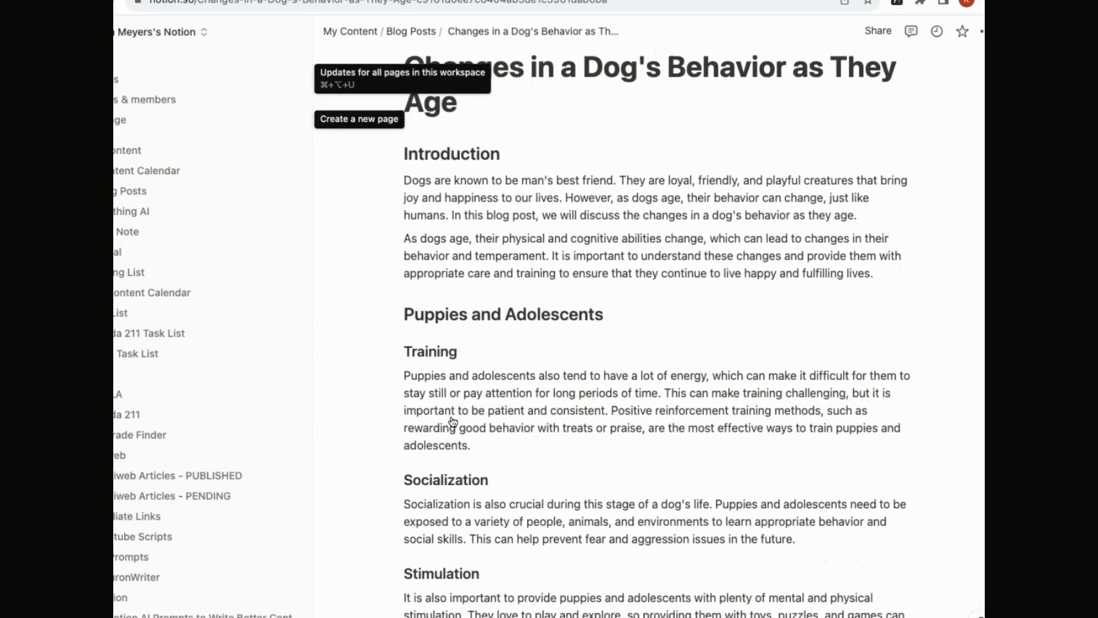
{"action": "scroll", "coordinate": [452, 422], "scroll_direction": "down", "scroll_amount": 1}
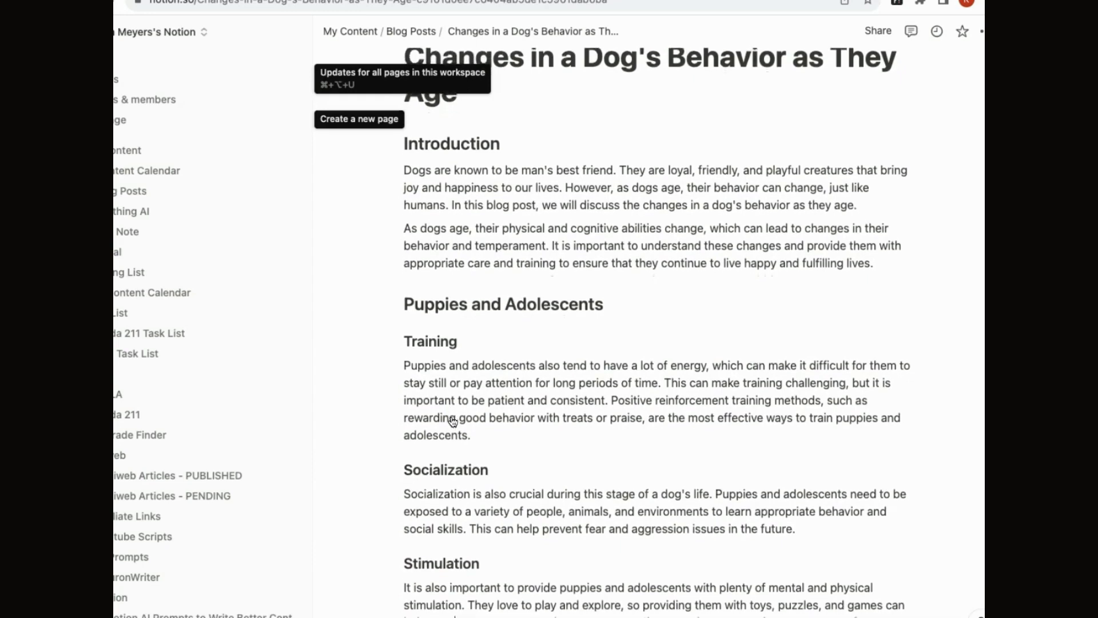
{"action": "scroll", "coordinate": [452, 422], "scroll_direction": "up", "scroll_amount": 1}
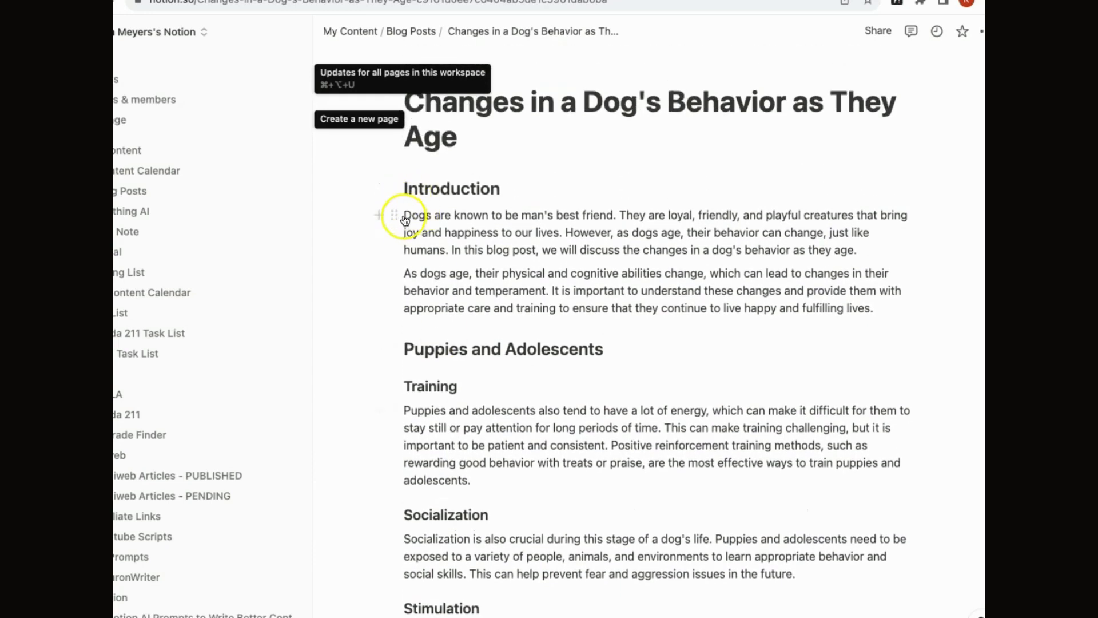
{"action": "double_click", "coordinate": [422, 215]}
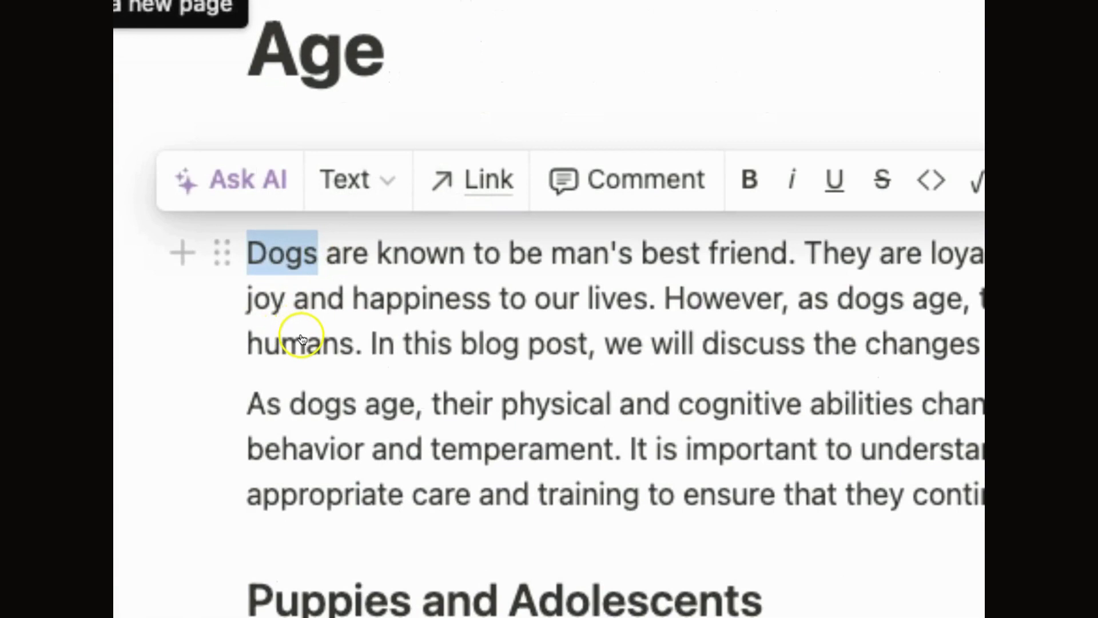
{"action": "left_click", "coordinate": [265, 179]}
{"action": "type", "text": "lin"}
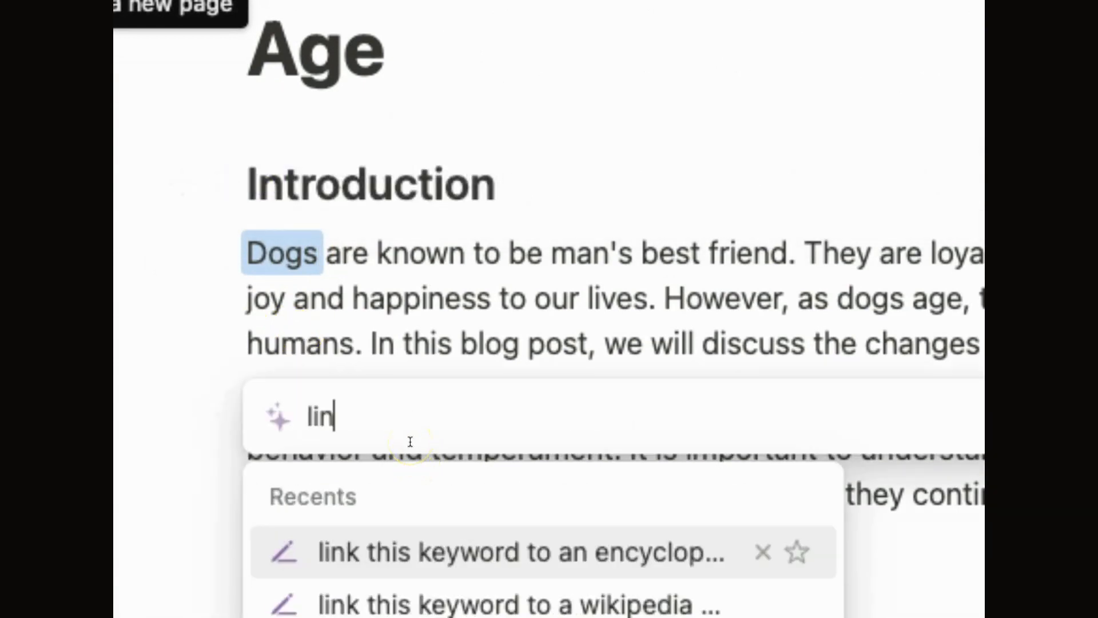
{"action": "type", "text": "k this key"}
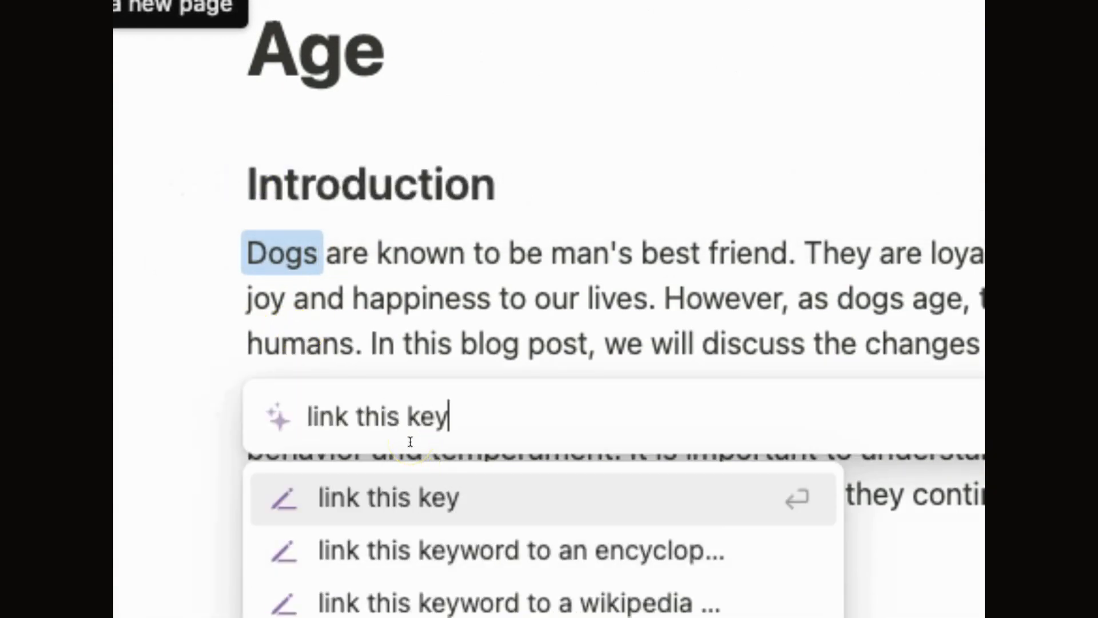
{"action": "type", "text": "word to a wikipedia page"}
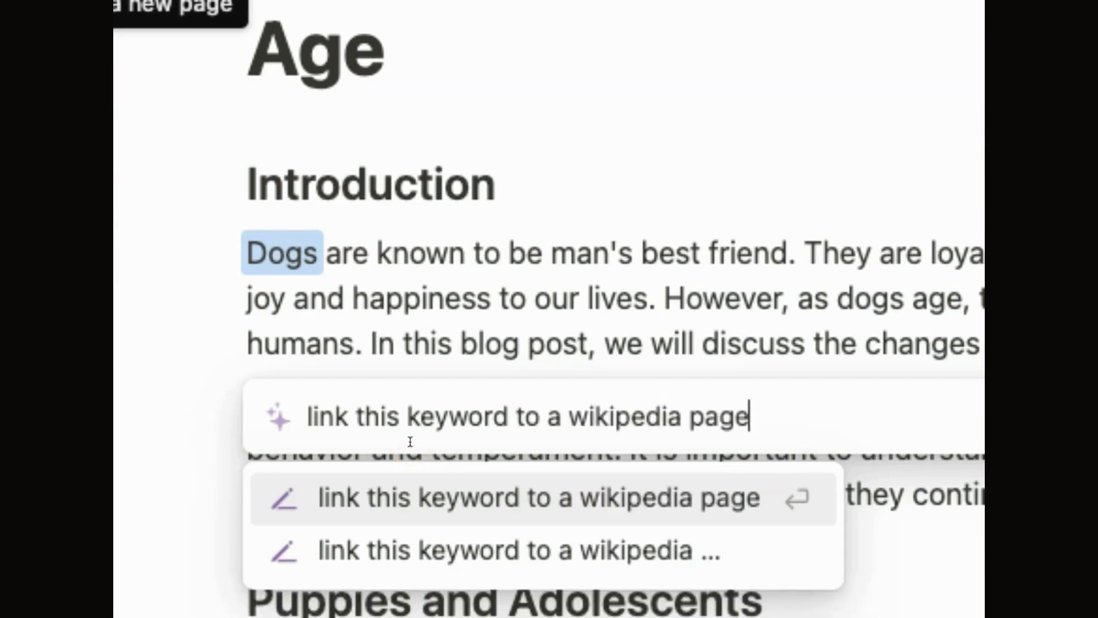
{"action": "key", "text": "Return"}
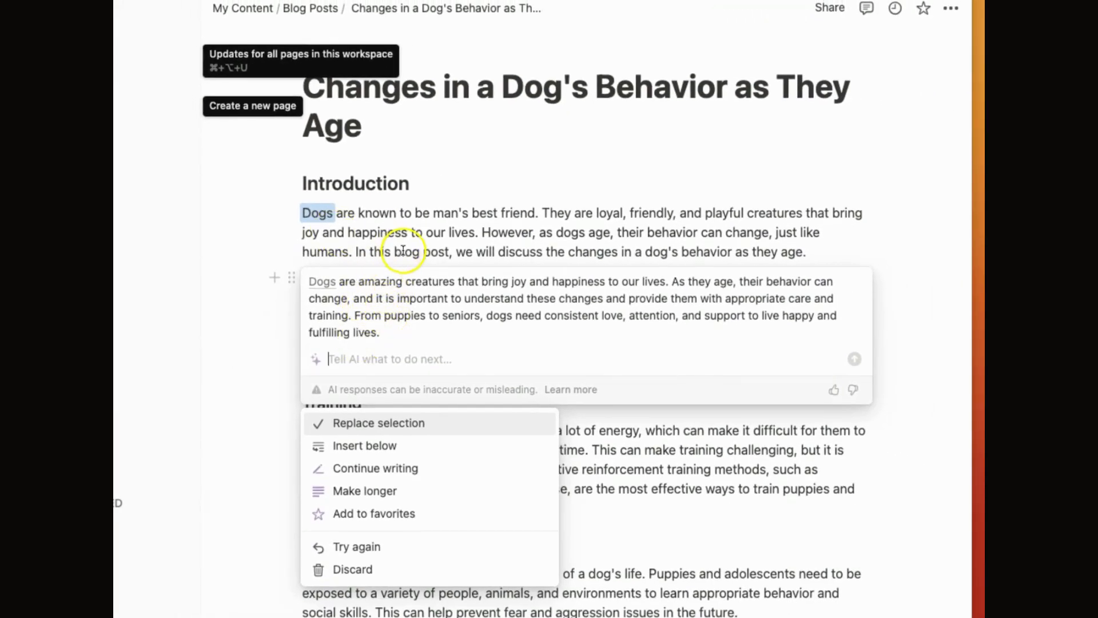
Replace the selected word with the AI's text and delete the leftover original text from "are known to be man's best friend" to the paragraph's end
{"action": "left_click", "coordinate": [331, 422]}
{"action": "left_click", "coordinate": [372, 308]}
{"action": "scroll", "coordinate": [401, 320], "scroll_direction": "up", "scroll_amount": 2}
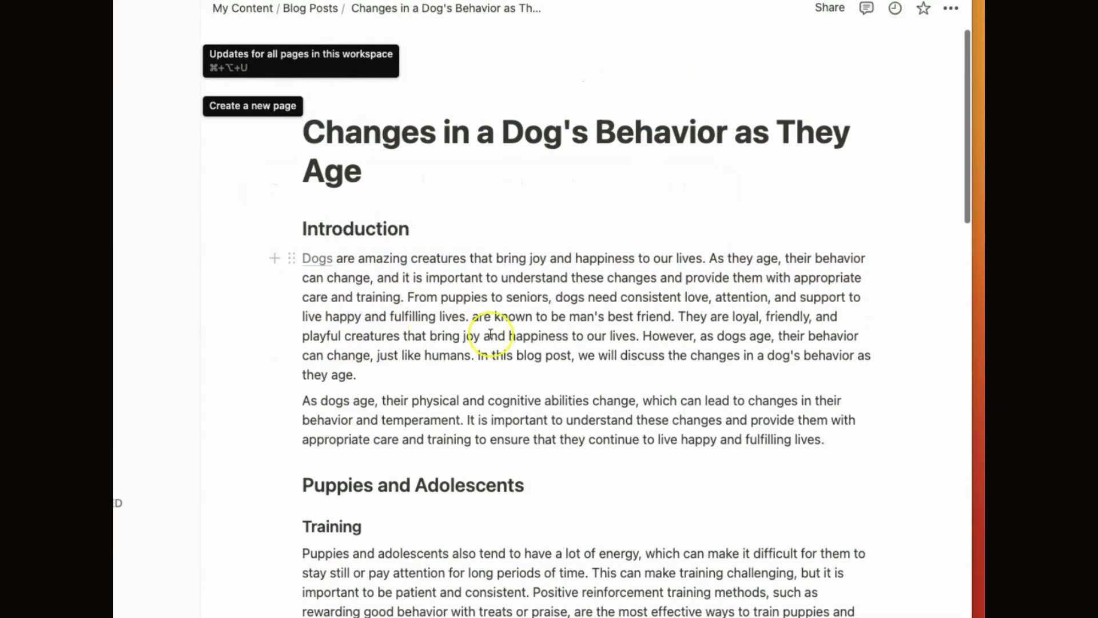
{"action": "left_click_drag", "start_coordinate": [470, 316], "coordinate": [465, 371]}
{"action": "key", "text": "BackSpace"}
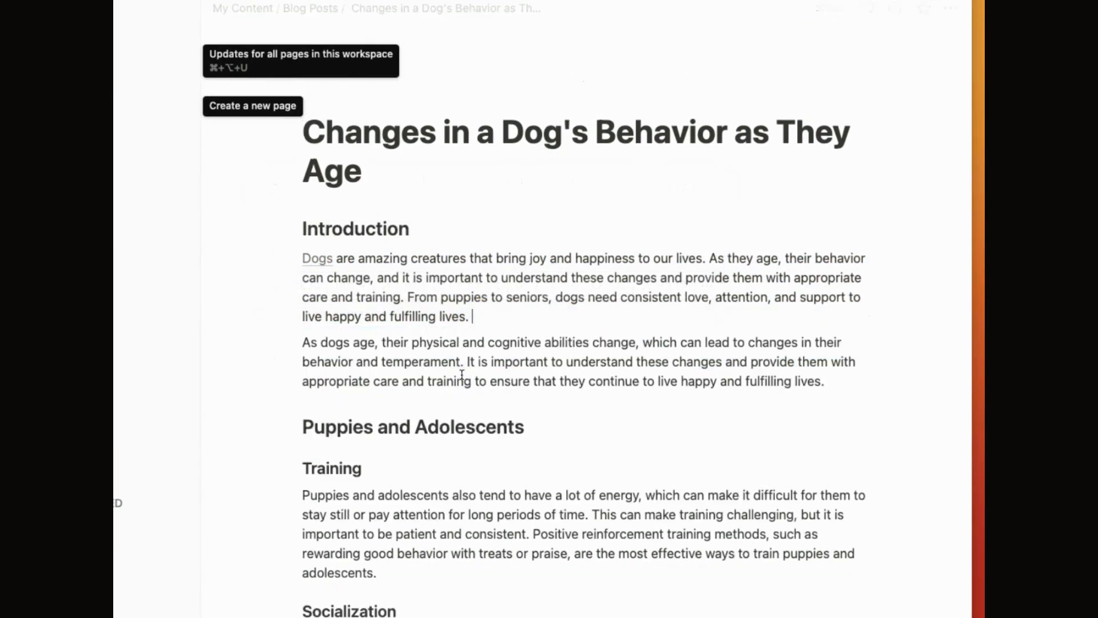
Check the Wikipedia page linked from the word "Dogs" in the Introduction and return to the blog post
{"action": "left_click", "coordinate": [321, 262]}
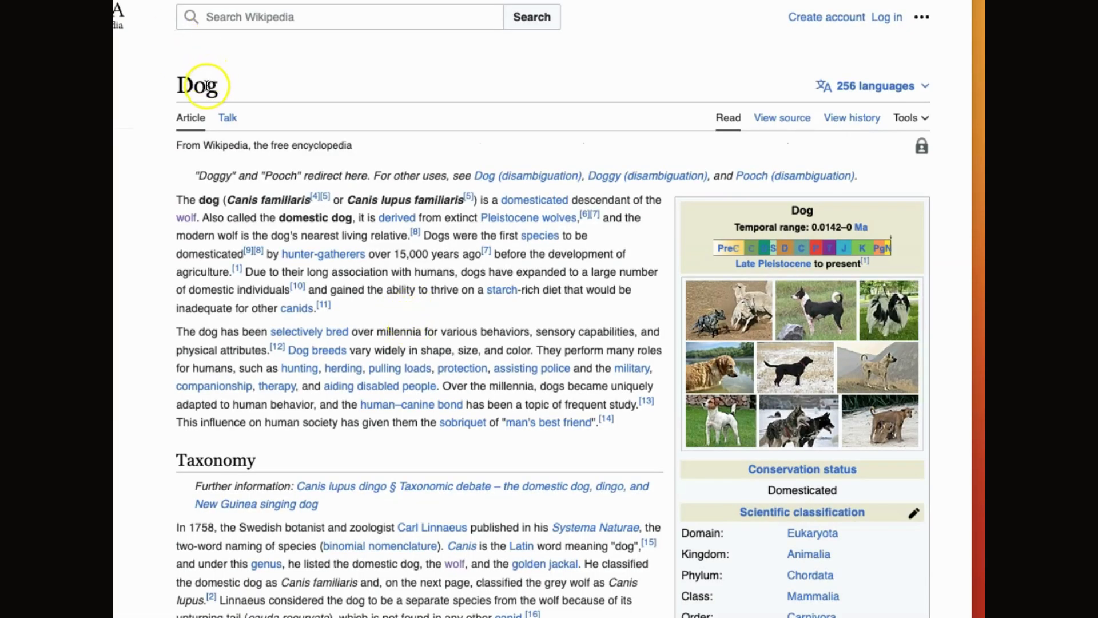
{"action": "key", "text": "super+w"}
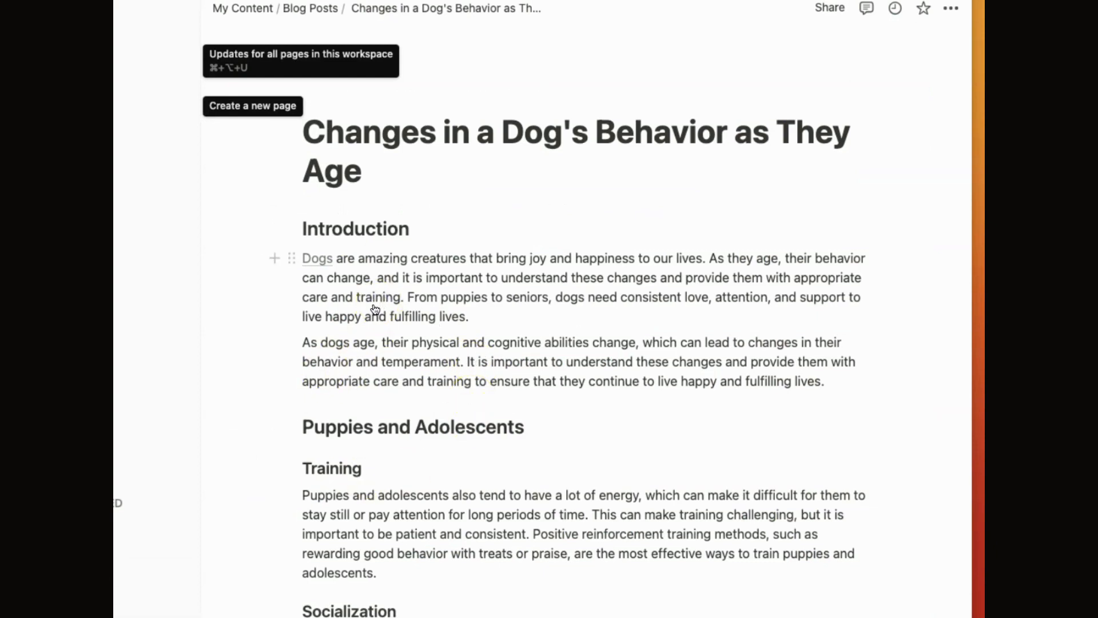
Insert the Unsplash photo of a smiling brown-and-white dog, found by searching "dog", and place it directly under the page title
{"action": "left_click", "coordinate": [274, 259]}
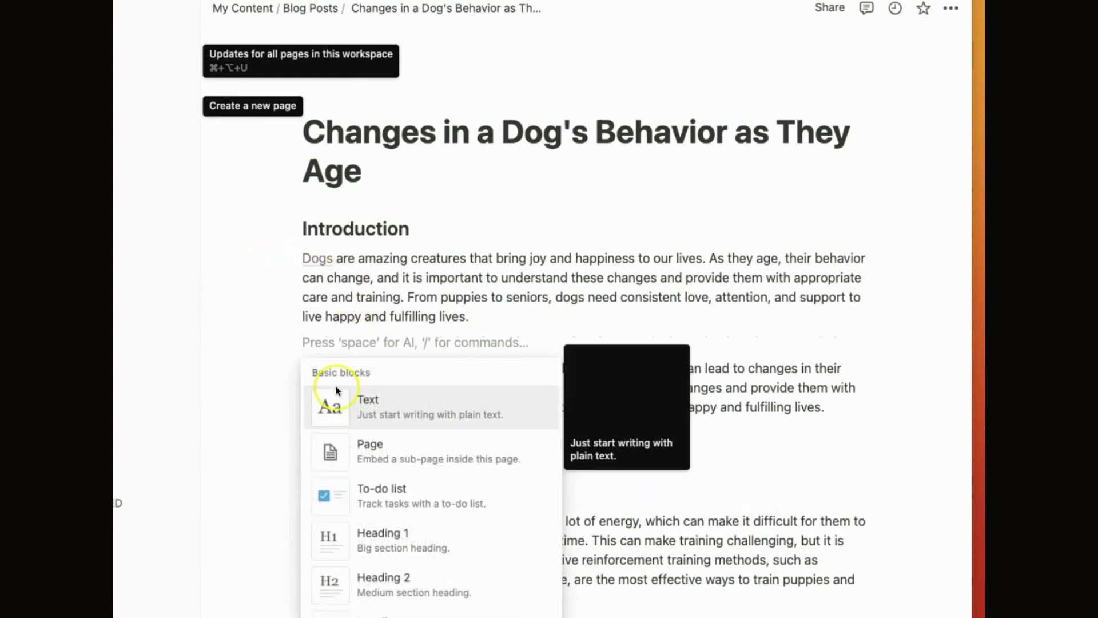
{"action": "scroll", "coordinate": [448, 595], "scroll_direction": "down", "scroll_amount": 5}
{"action": "scroll", "coordinate": [448, 595], "scroll_direction": "down", "scroll_amount": 5}
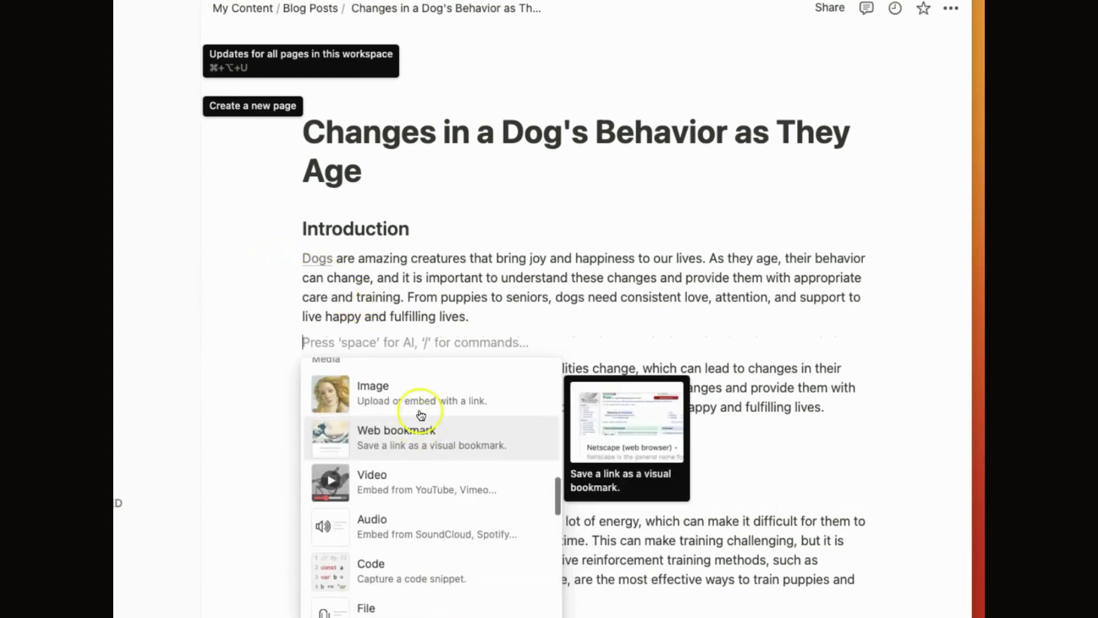
{"action": "left_click", "coordinate": [422, 395]}
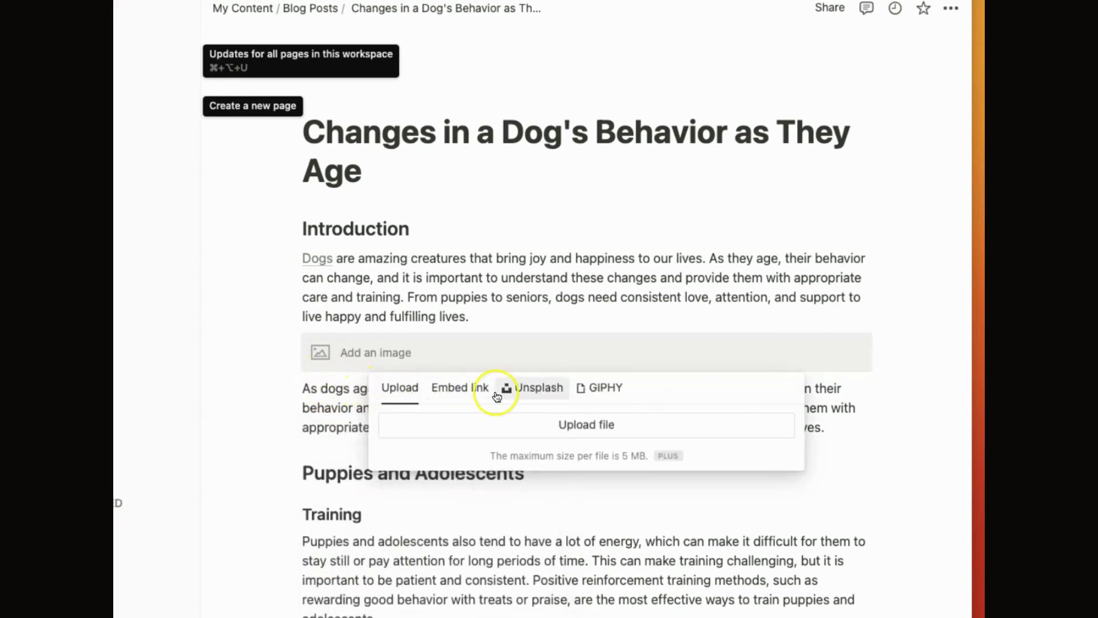
{"action": "left_click", "coordinate": [541, 387]}
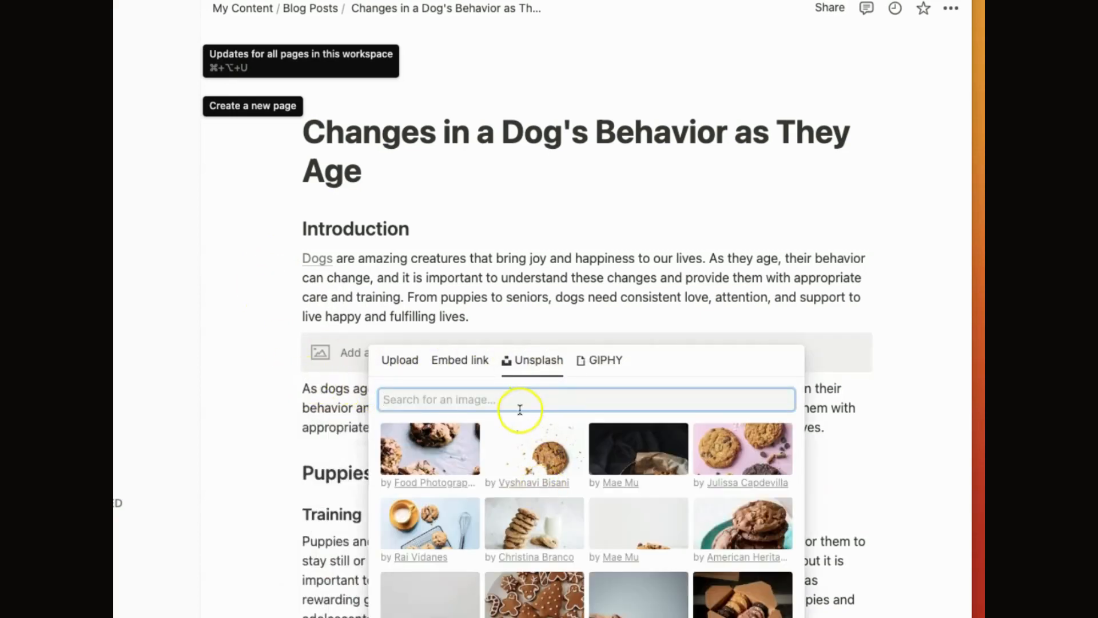
{"action": "type", "text": "dog"}
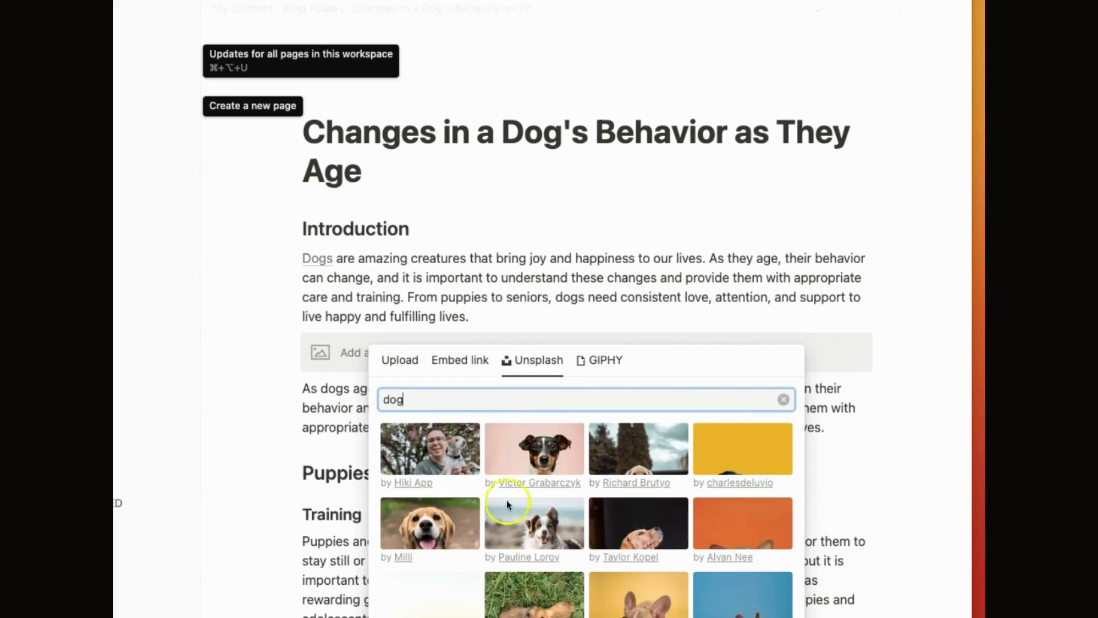
{"action": "left_click", "coordinate": [430, 523]}
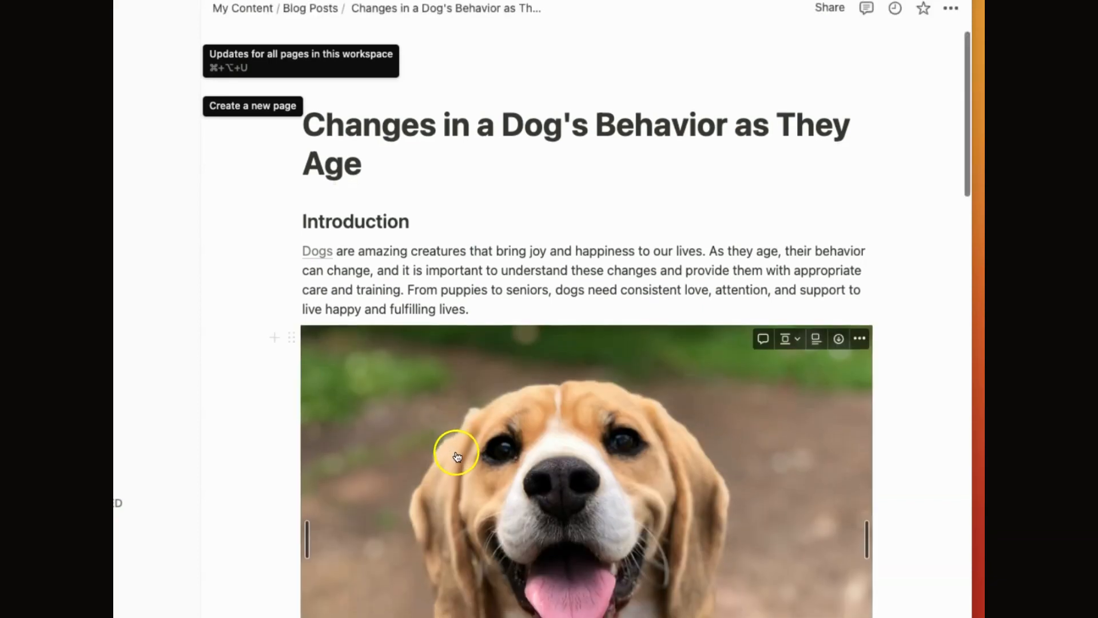
{"action": "left_click_drag", "start_coordinate": [292, 351], "coordinate": [329, 213]}
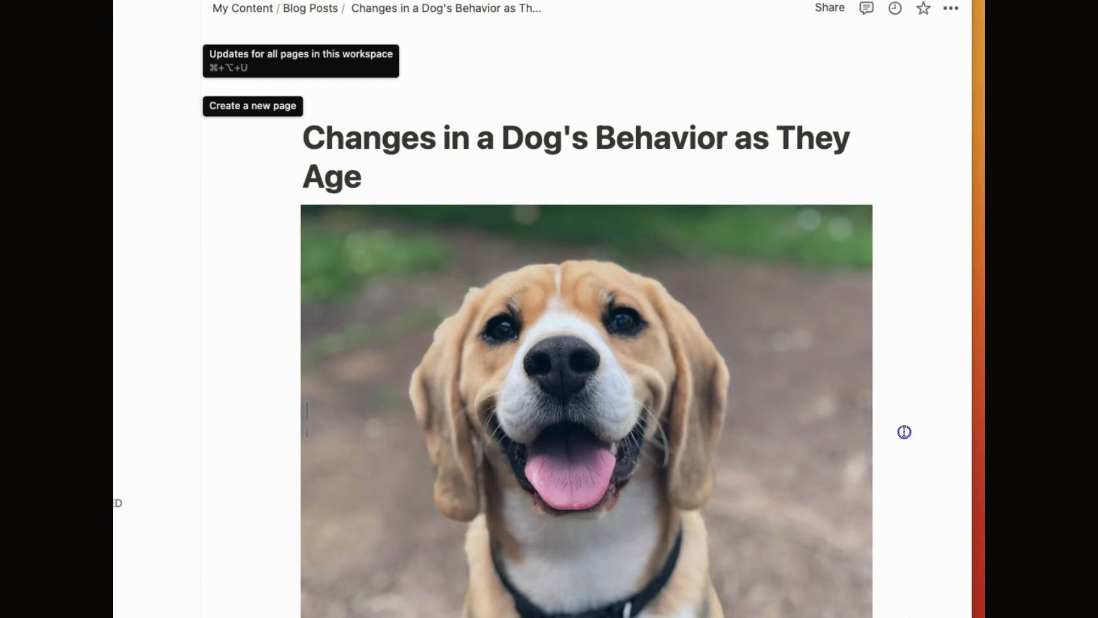
Add a video block under the Training heading and open its file upload option
{"action": "scroll", "coordinate": [903, 433], "scroll_direction": "down", "scroll_amount": 5}
{"action": "scroll", "coordinate": [906, 445], "scroll_direction": "down", "scroll_amount": 9}
{"action": "scroll", "coordinate": [907, 444], "scroll_direction": "up", "scroll_amount": 1}
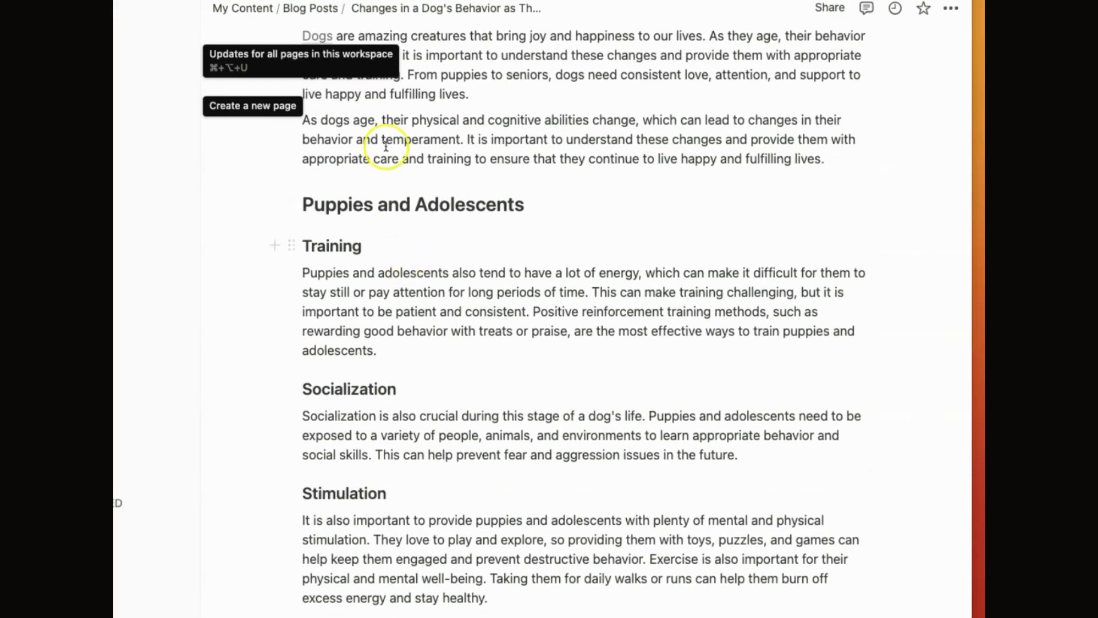
{"action": "left_click", "coordinate": [275, 246]}
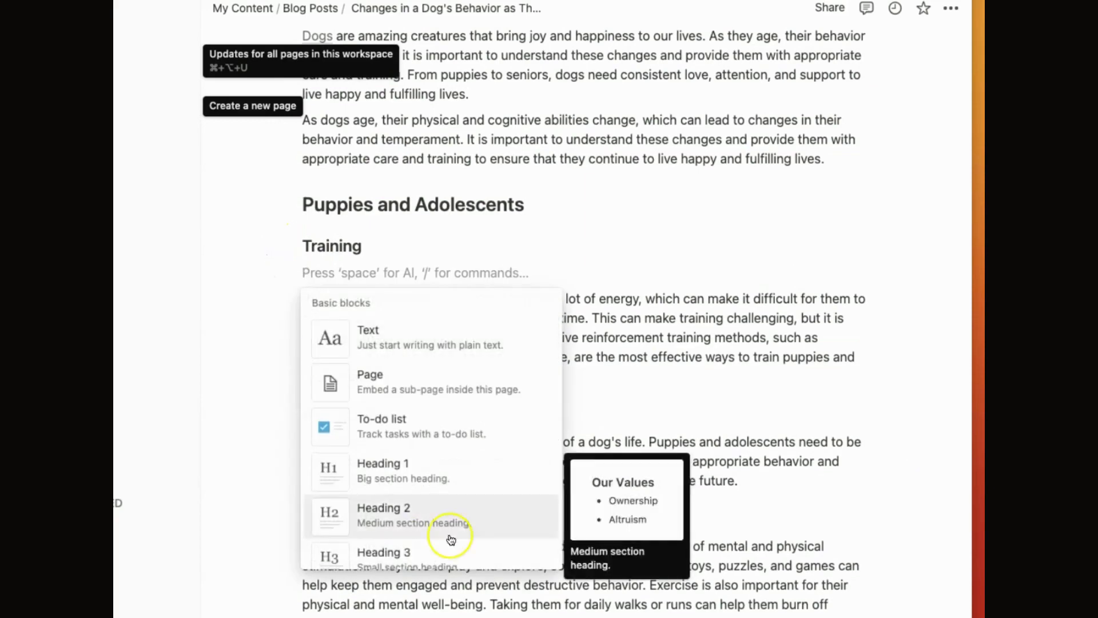
{"action": "scroll", "coordinate": [448, 520], "scroll_direction": "down", "scroll_amount": 10}
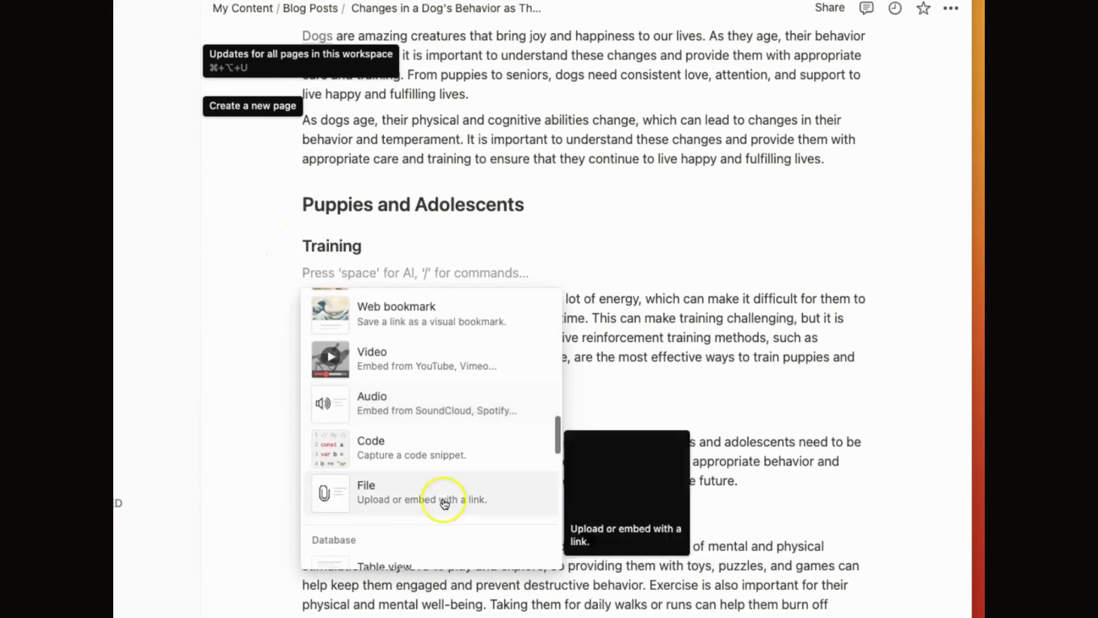
{"action": "left_click", "coordinate": [400, 357]}
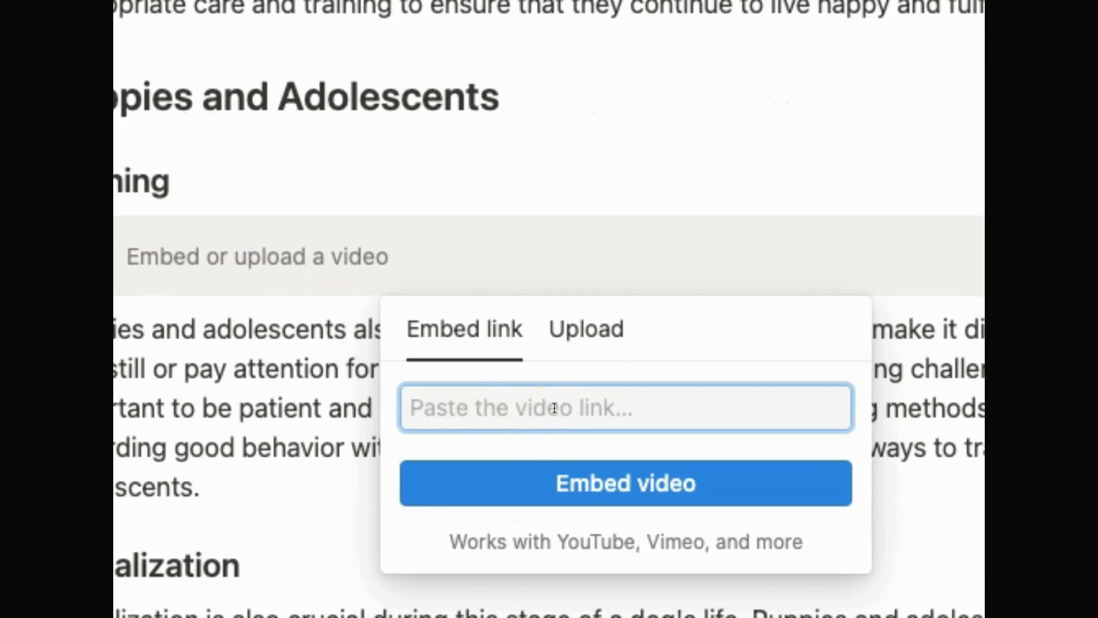
{"action": "left_click", "coordinate": [575, 332]}
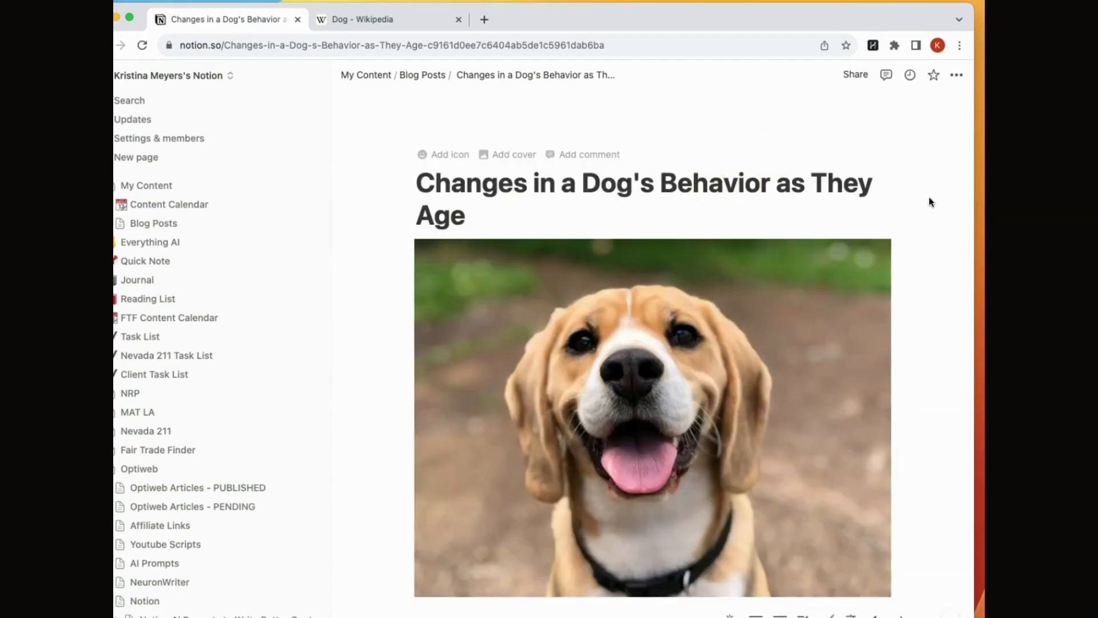
Look at the form for inviting people to the blog post and publish the page to the web
{"action": "left_click", "coordinate": [853, 75]}
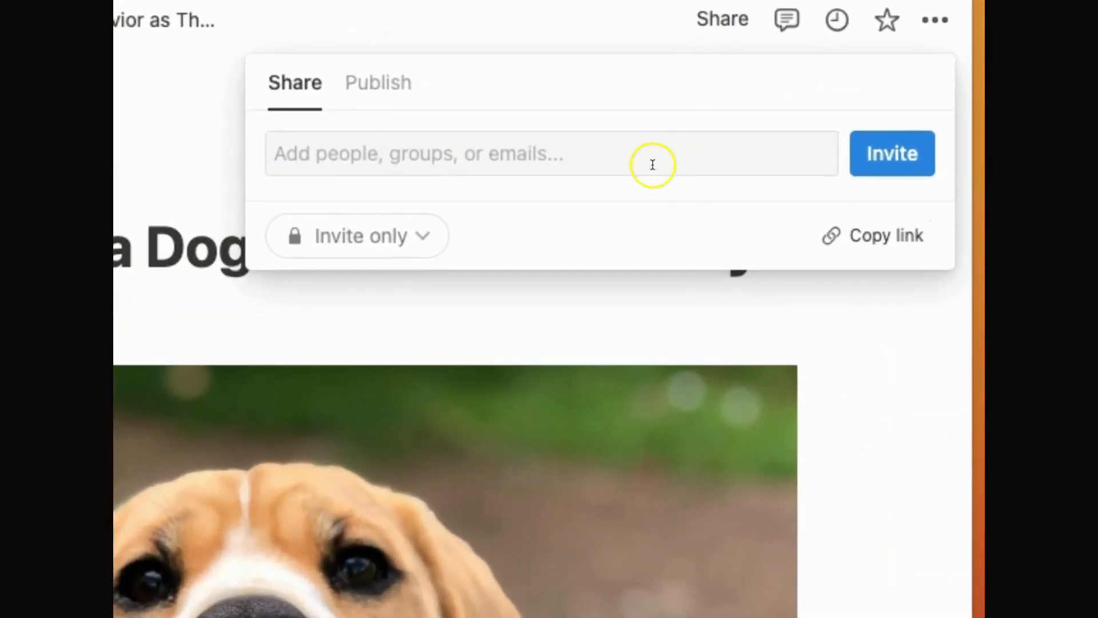
{"action": "left_click", "coordinate": [799, 146]}
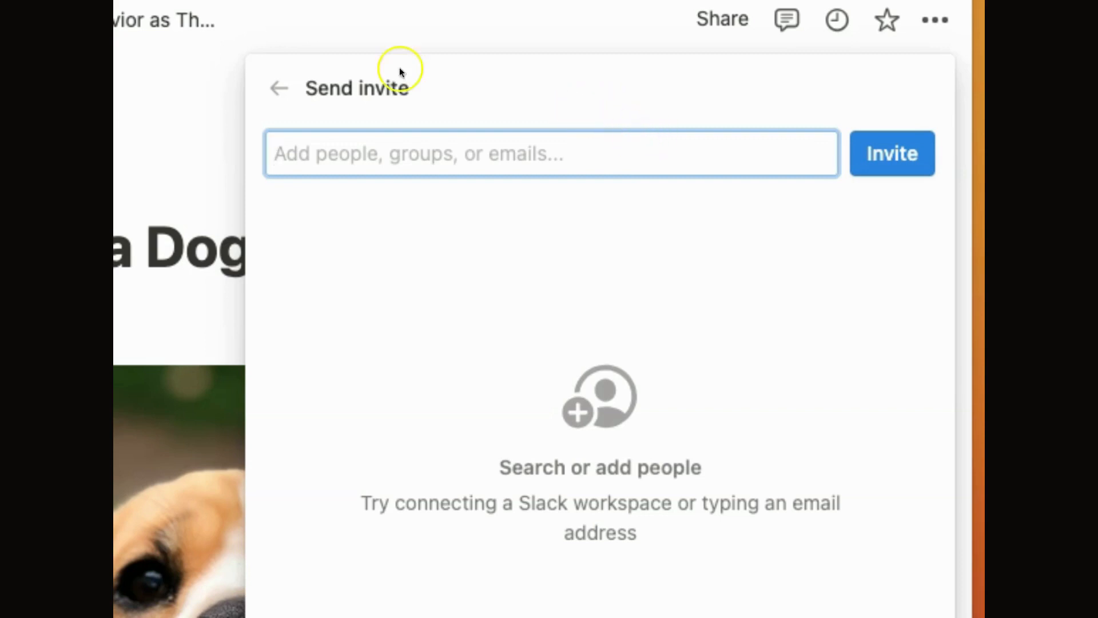
{"action": "left_click", "coordinate": [283, 86]}
{"action": "left_click", "coordinate": [404, 80]}
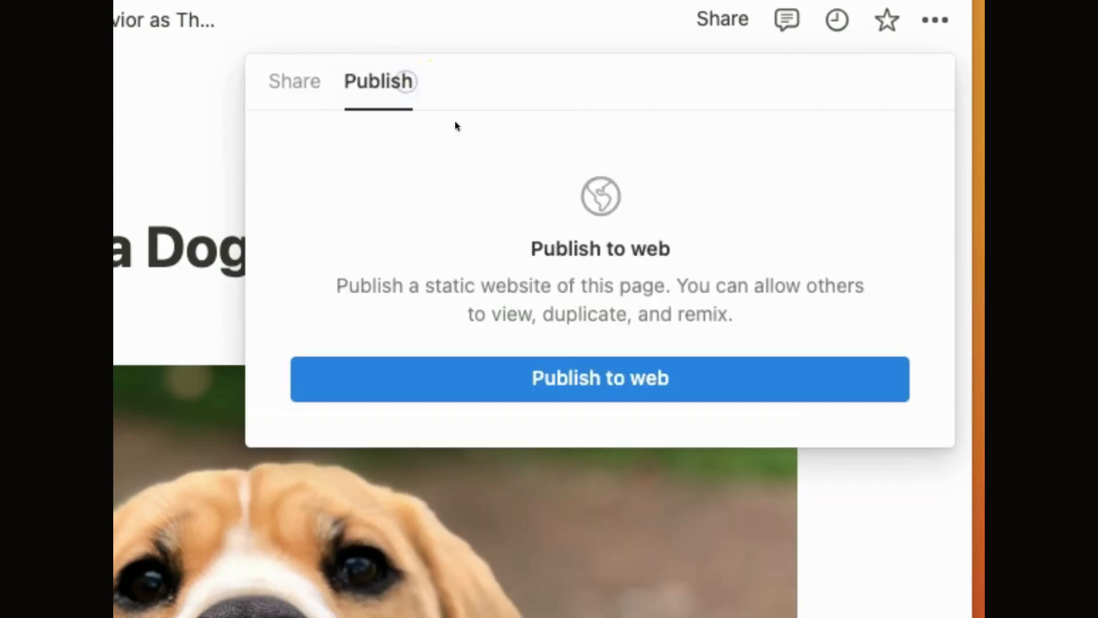
{"action": "left_click", "coordinate": [592, 377]}
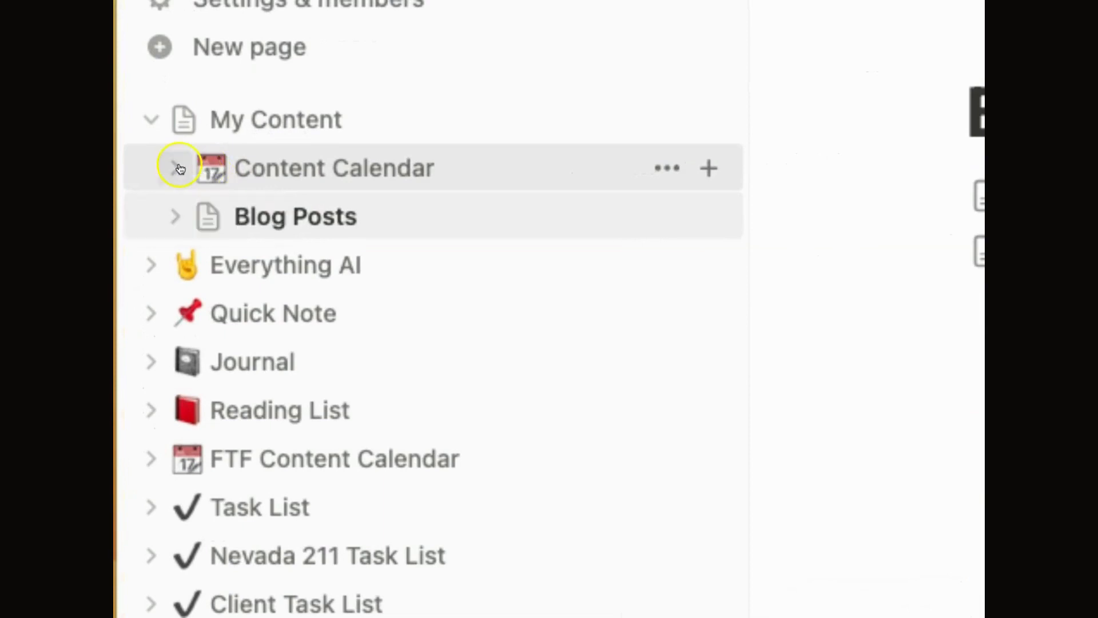
Expand Blog Posts and Content Calendar and move the page "Changes in a Dog's Behavior as They Age" into Content Calendar
{"action": "left_click", "coordinate": [183, 218]}
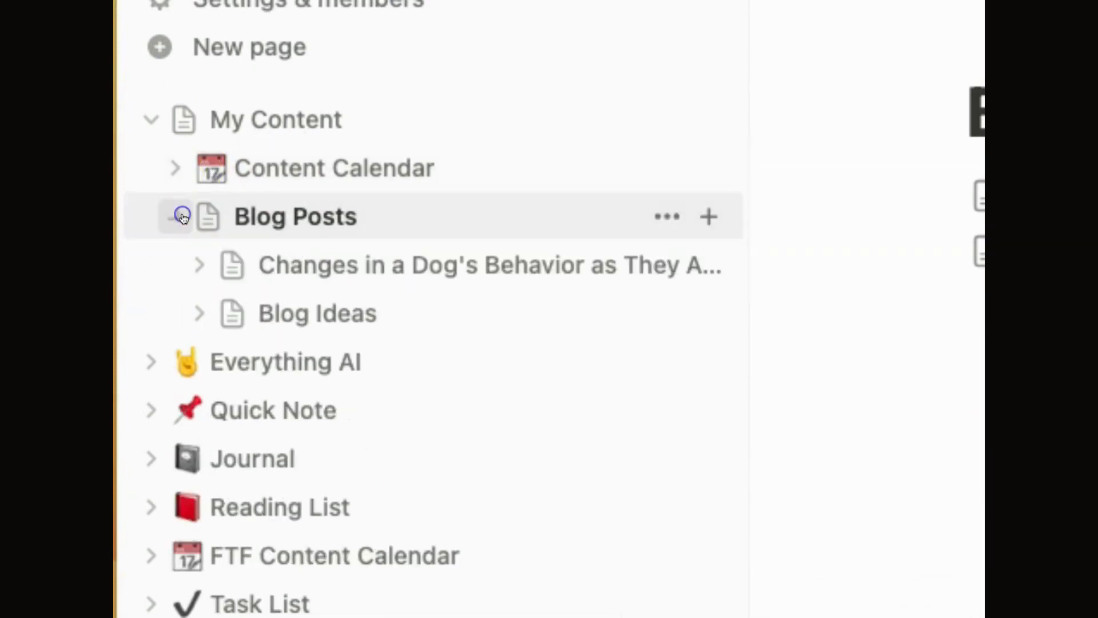
{"action": "left_click", "coordinate": [178, 171]}
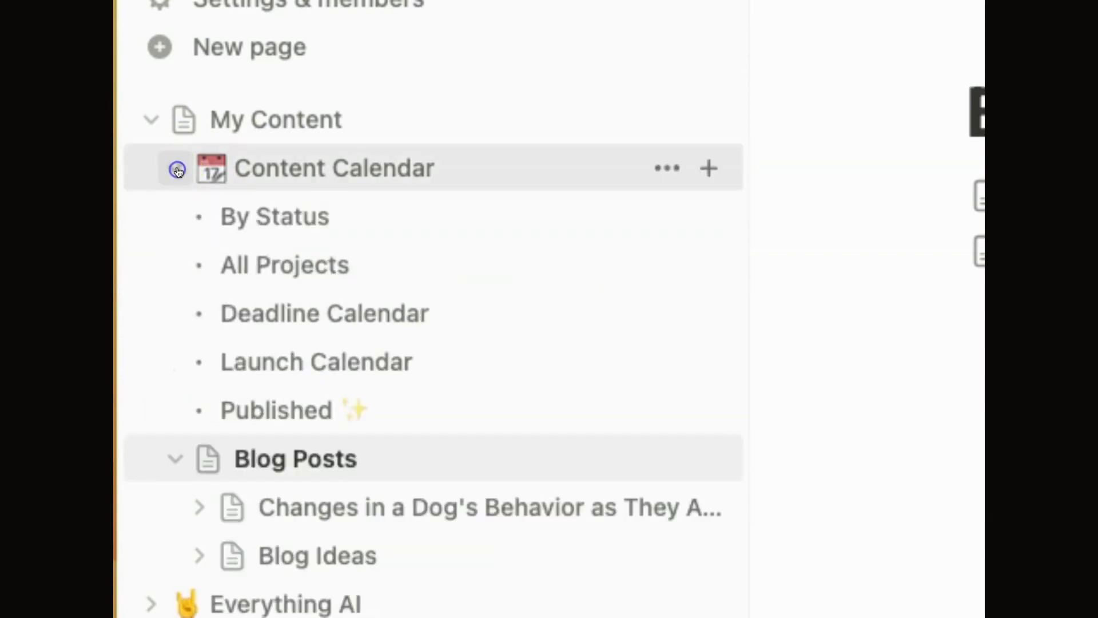
{"action": "left_click", "coordinate": [321, 503]}
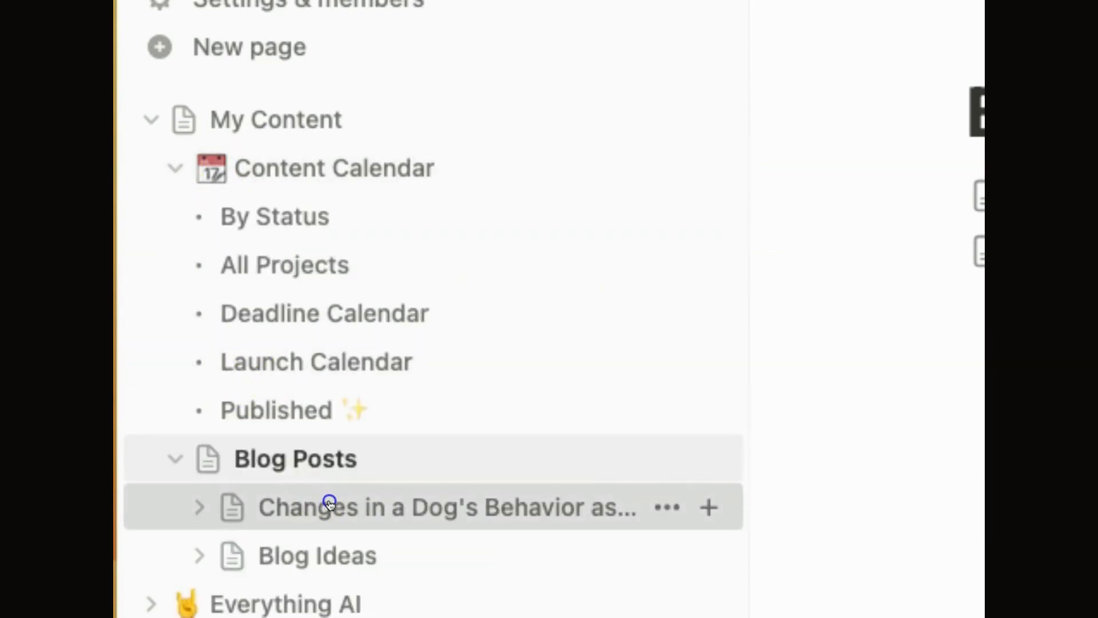
{"action": "left_click_drag", "start_coordinate": [330, 504], "coordinate": [372, 198]}
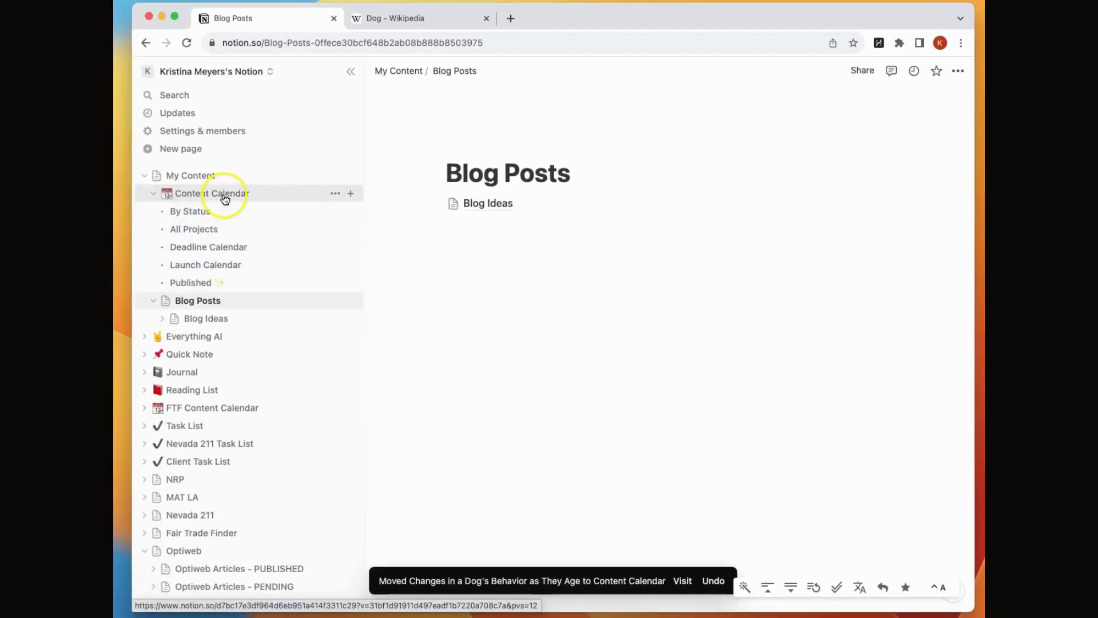
Open the Content Calendar and delete every entry except "Changes in a Dog's Behavior as They Age"
{"action": "left_click", "coordinate": [230, 195]}
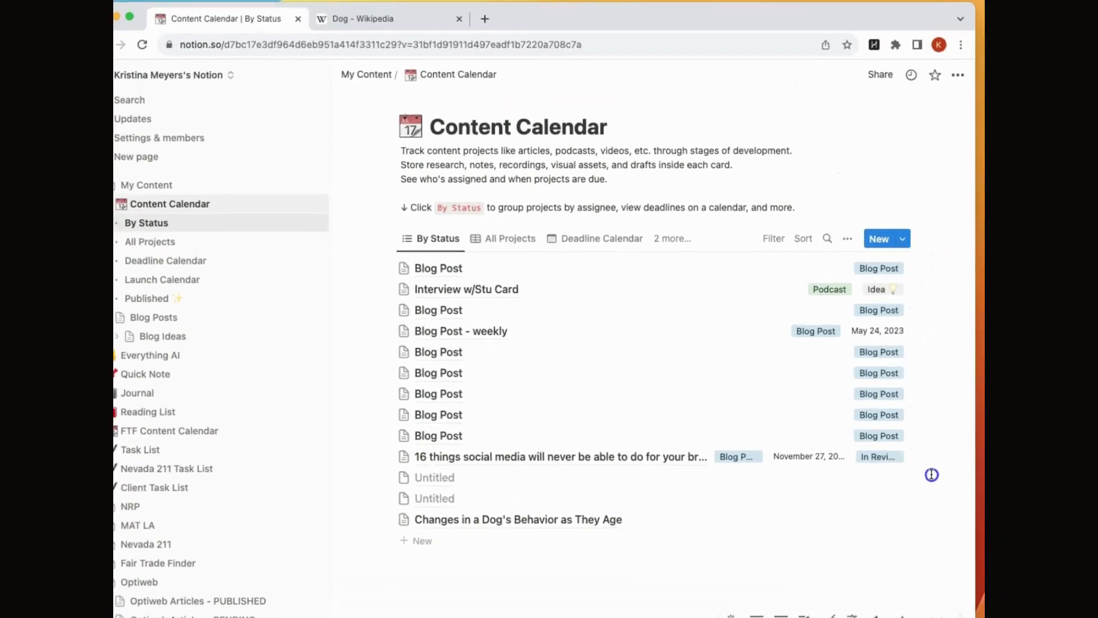
{"action": "left_click_drag", "start_coordinate": [931, 474], "coordinate": [393, 275]}
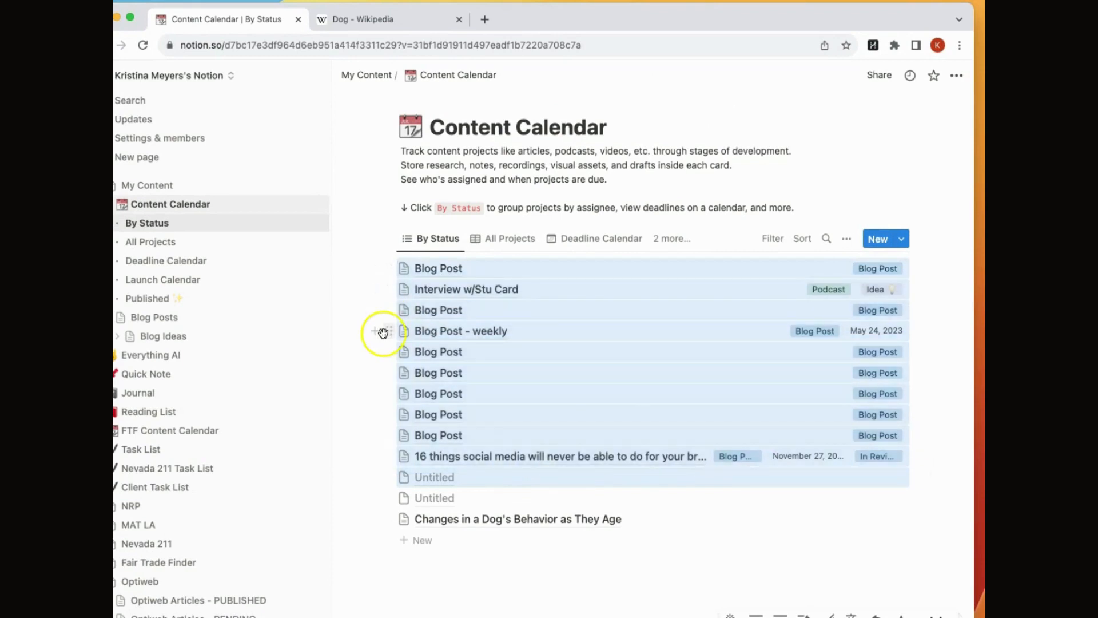
{"action": "key", "text": "BackSpace"}
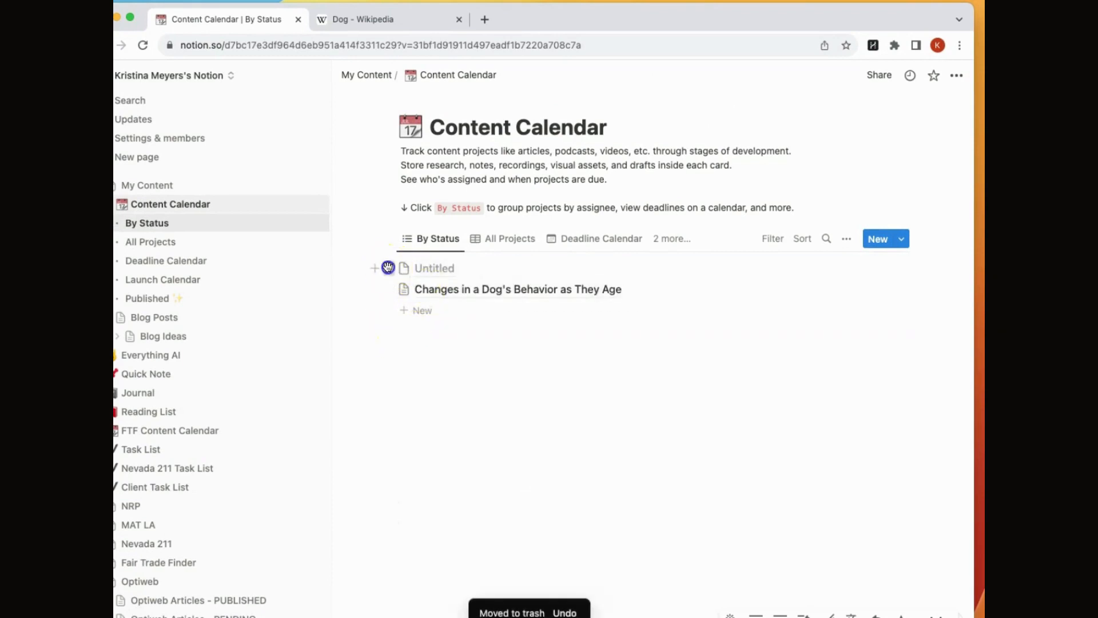
{"action": "left_click", "coordinate": [389, 267]}
{"action": "left_click", "coordinate": [254, 168]}
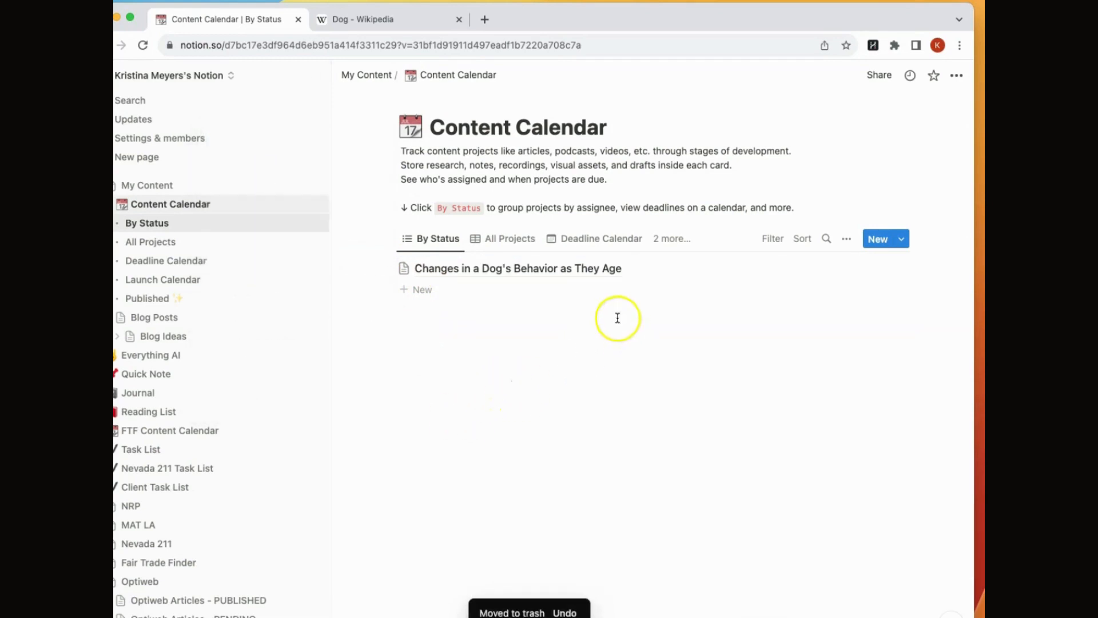
Open the "Changes in a Dog's Behavior as They Age" entry and assign it to the listed workspace member
{"action": "left_click", "coordinate": [581, 271]}
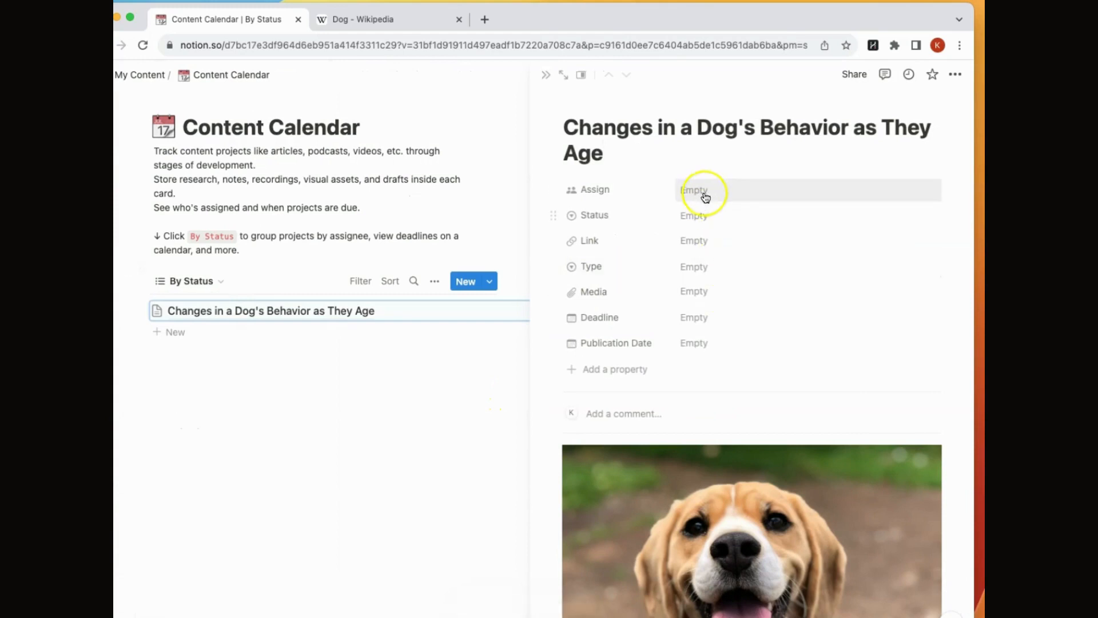
{"action": "left_click", "coordinate": [704, 193]}
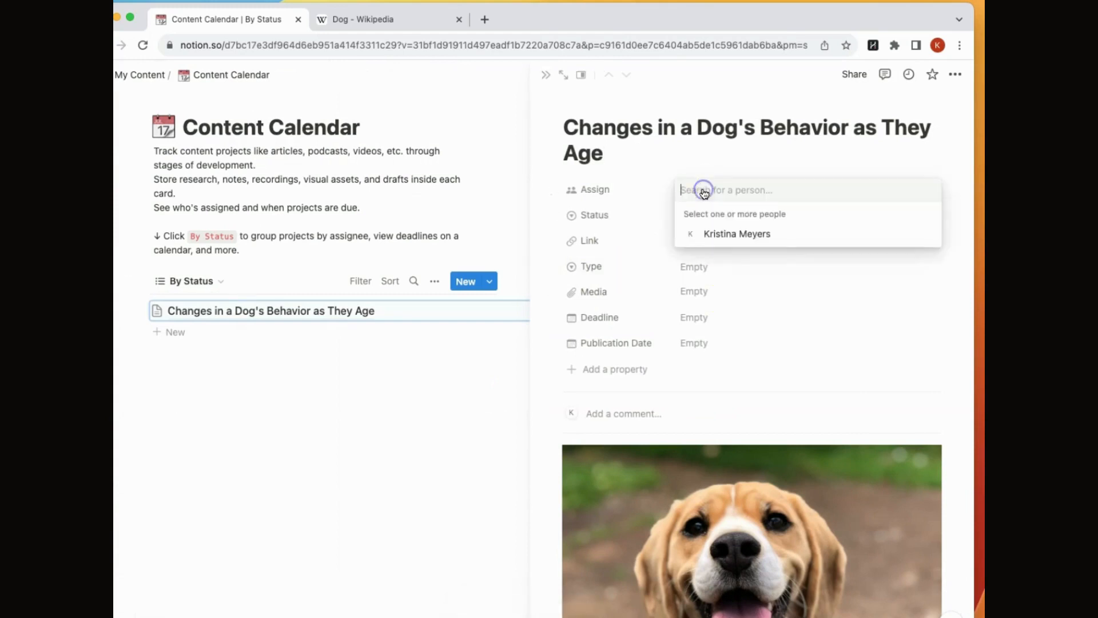
{"action": "left_click", "coordinate": [729, 235]}
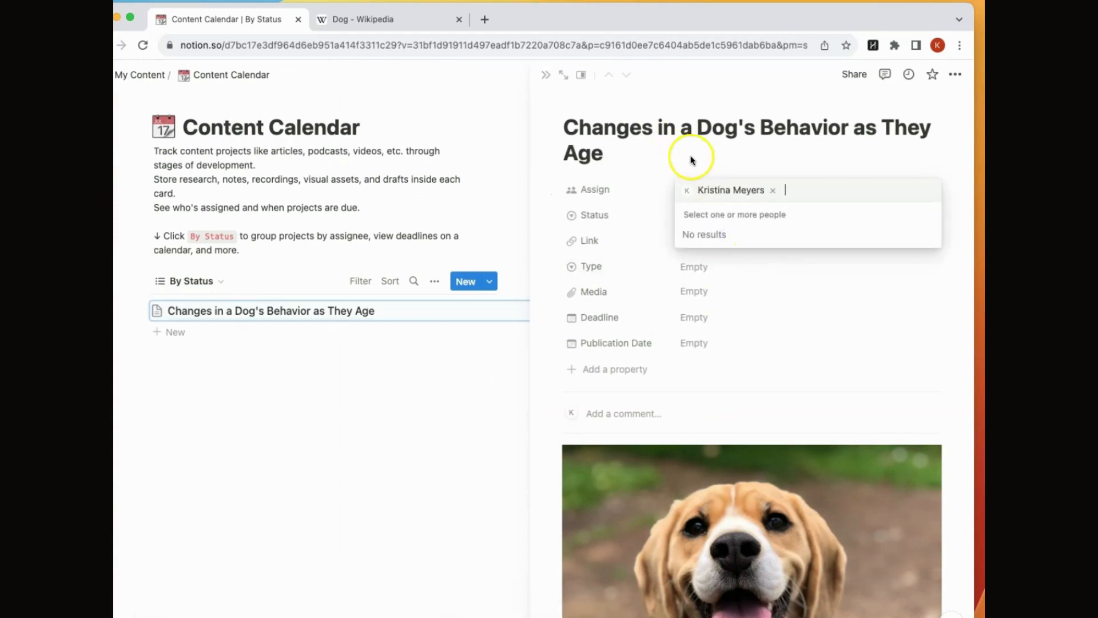
{"action": "left_click", "coordinate": [690, 157]}
Set the entry's Status to In Progress and its Type to Blog Post
{"action": "left_click", "coordinate": [698, 214]}
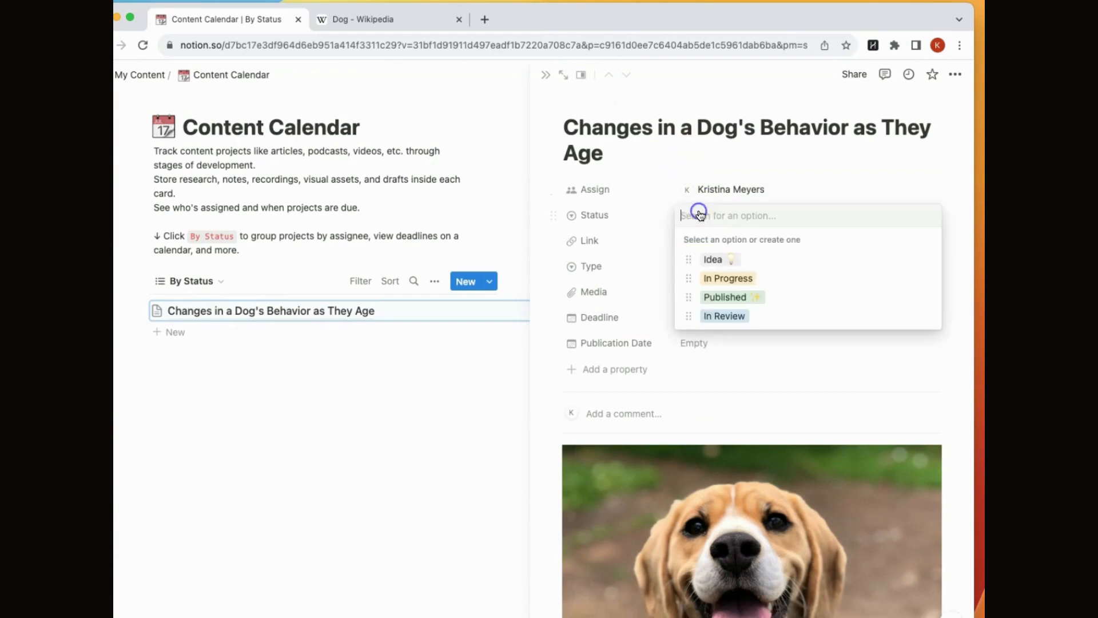
{"action": "left_click", "coordinate": [729, 278]}
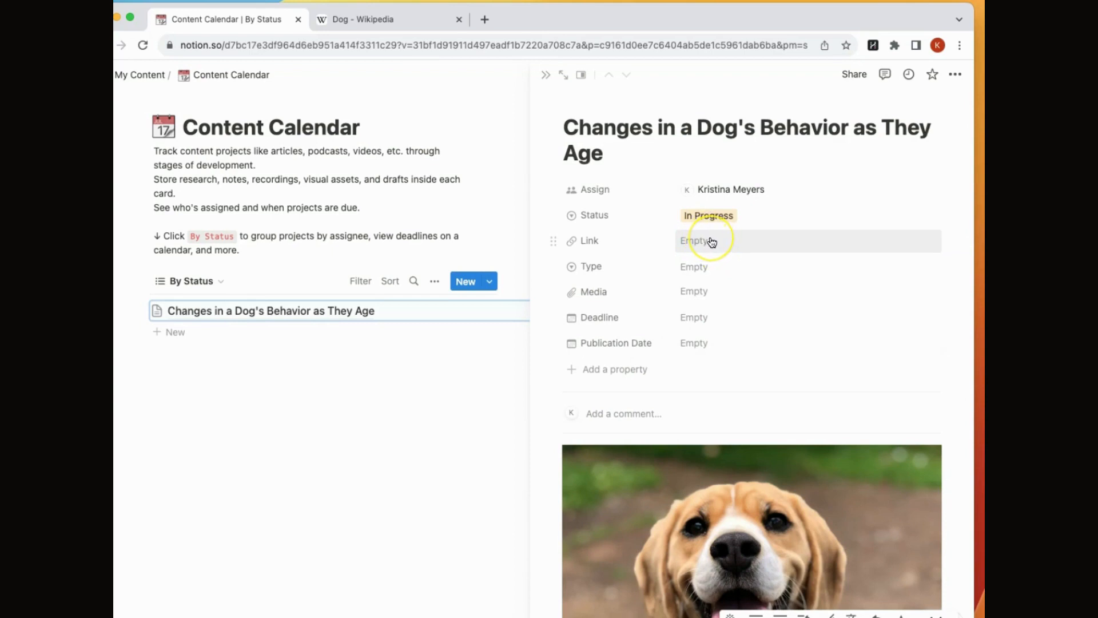
{"action": "left_click", "coordinate": [711, 271]}
{"action": "left_click", "coordinate": [725, 313]}
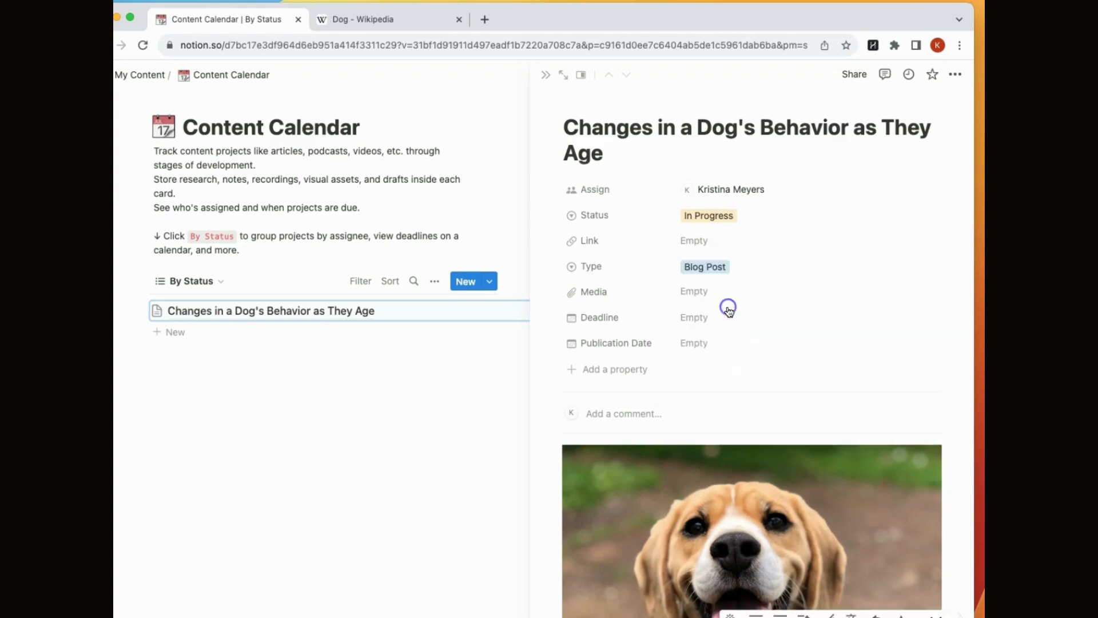
View the file upload and embed link options of the entry's Media property without adding anything
{"action": "left_click", "coordinate": [690, 293]}
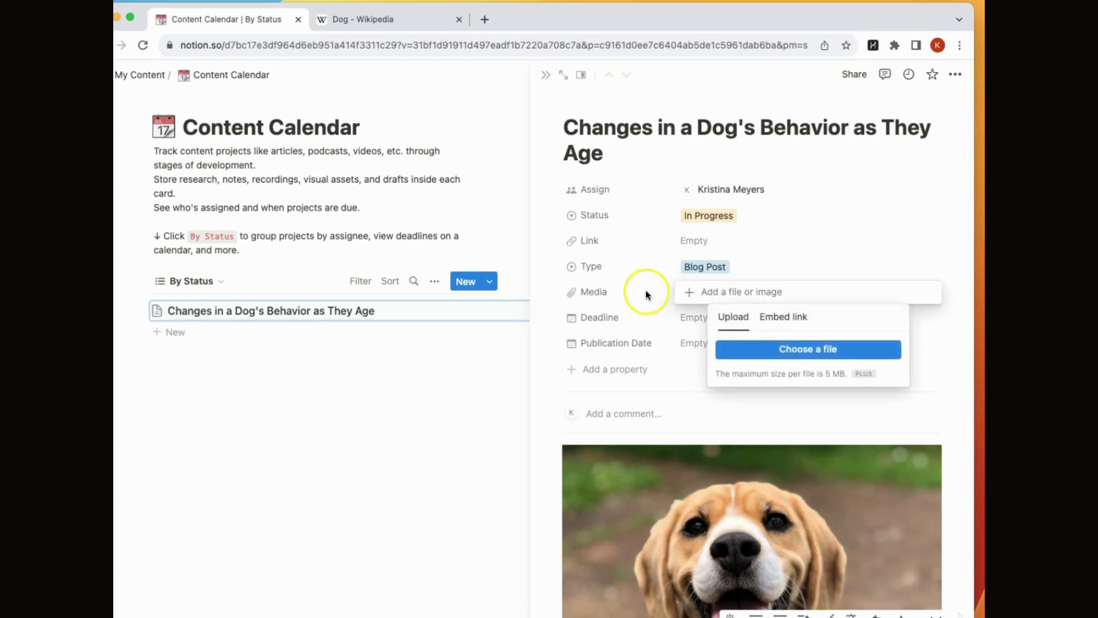
{"action": "left_click", "coordinate": [776, 349]}
{"action": "left_click", "coordinate": [797, 322]}
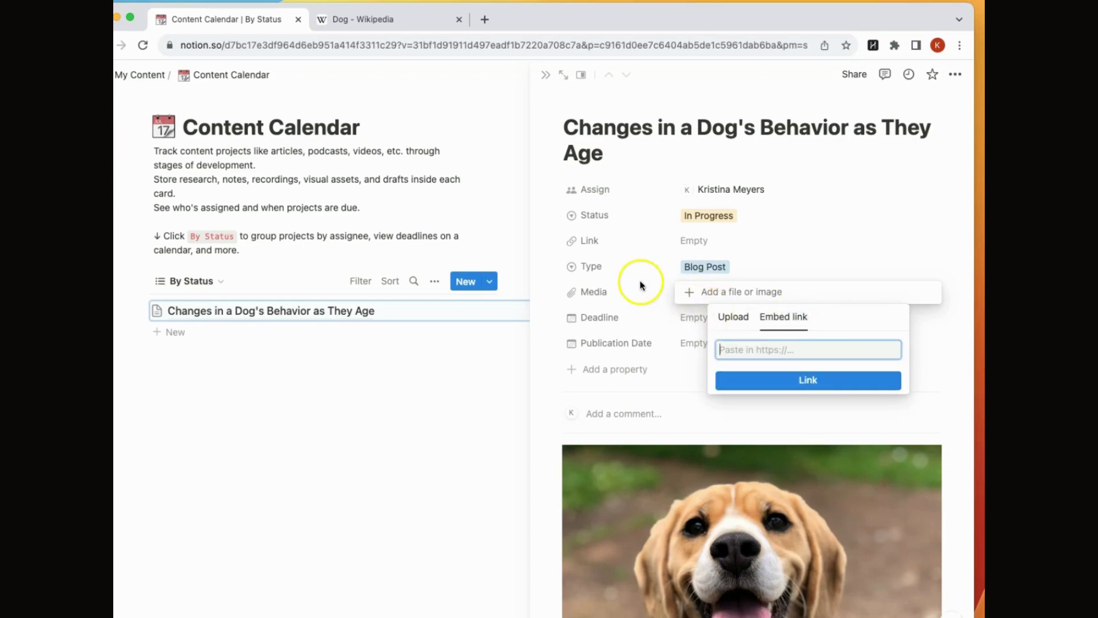
{"action": "left_click", "coordinate": [641, 284]}
Set the entry's Deadline to August 31, 2023 and close the entry
{"action": "left_click", "coordinate": [693, 317]}
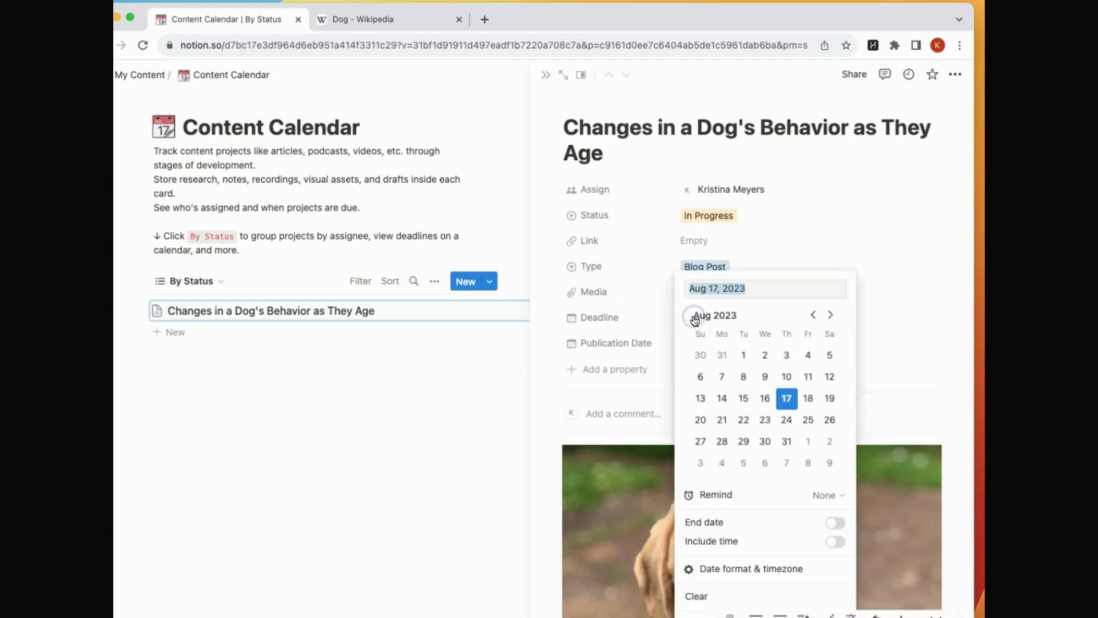
{"action": "left_click", "coordinate": [789, 441]}
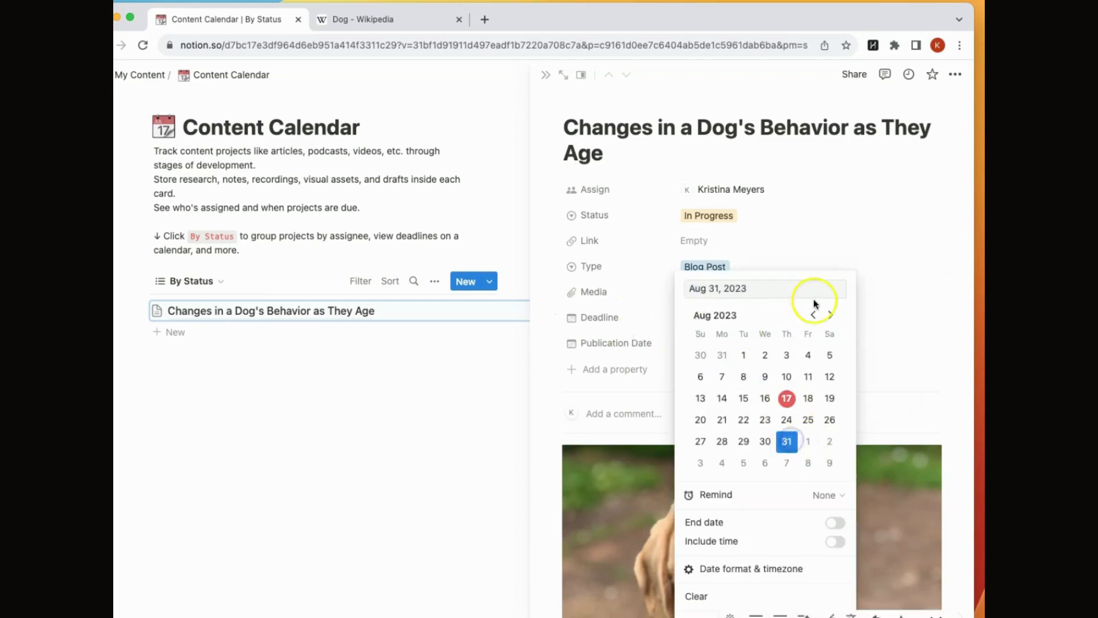
{"action": "left_click", "coordinate": [879, 229]}
{"action": "scroll", "coordinate": [859, 355], "scroll_direction": "down", "scroll_amount": 10}
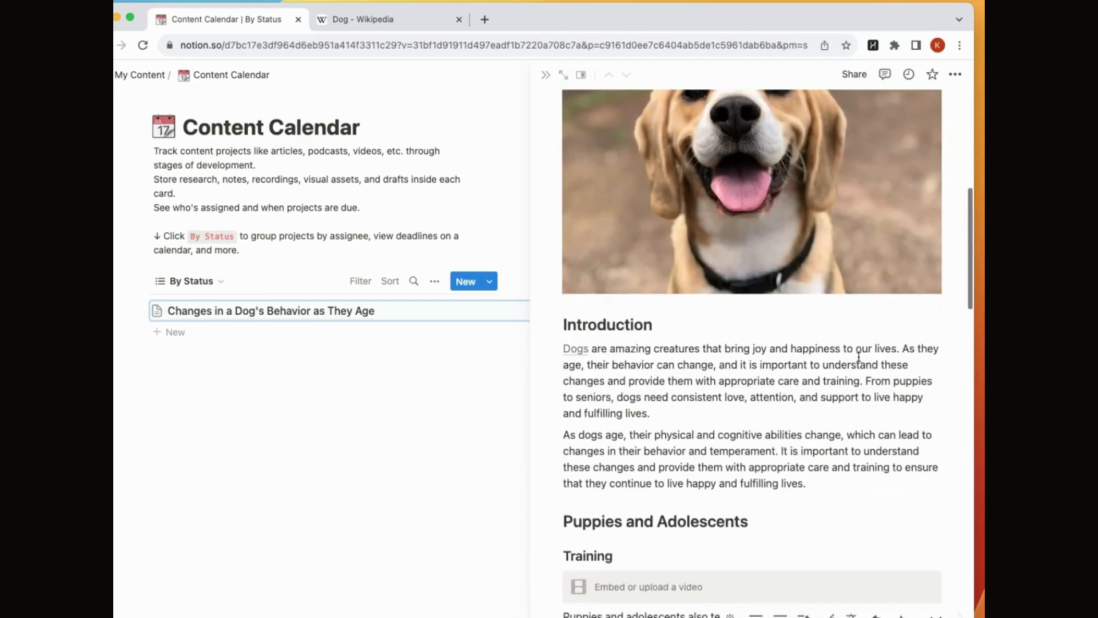
{"action": "scroll", "coordinate": [858, 356], "scroll_direction": "down", "scroll_amount": 15}
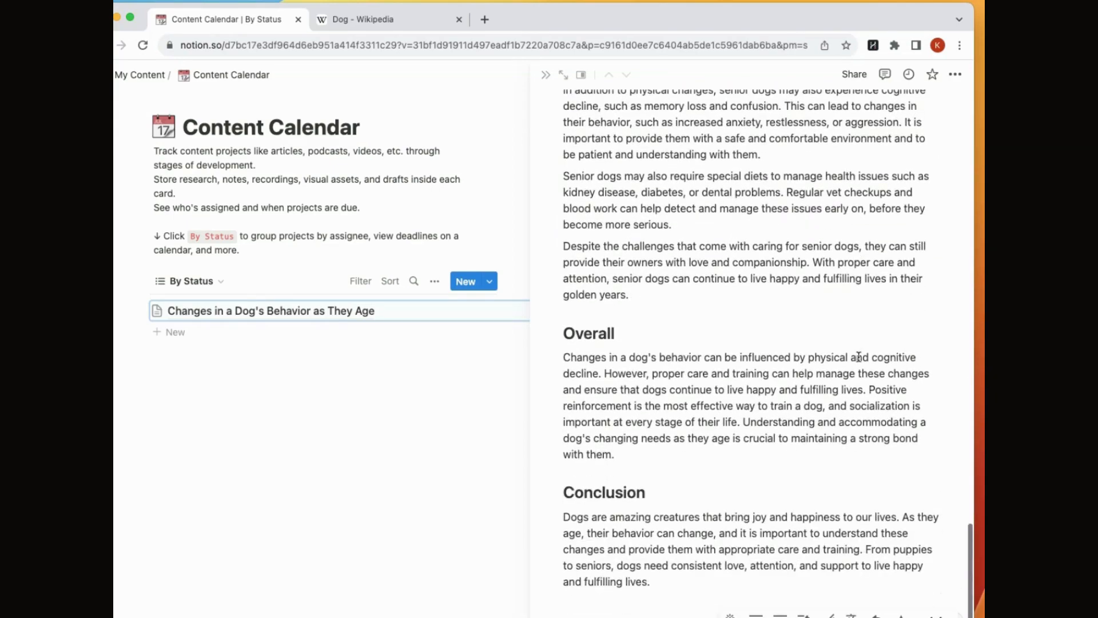
{"action": "scroll", "coordinate": [859, 355], "scroll_direction": "up", "scroll_amount": 8}
{"action": "scroll", "coordinate": [858, 355], "scroll_direction": "up", "scroll_amount": 10}
{"action": "left_click", "coordinate": [808, 331]}
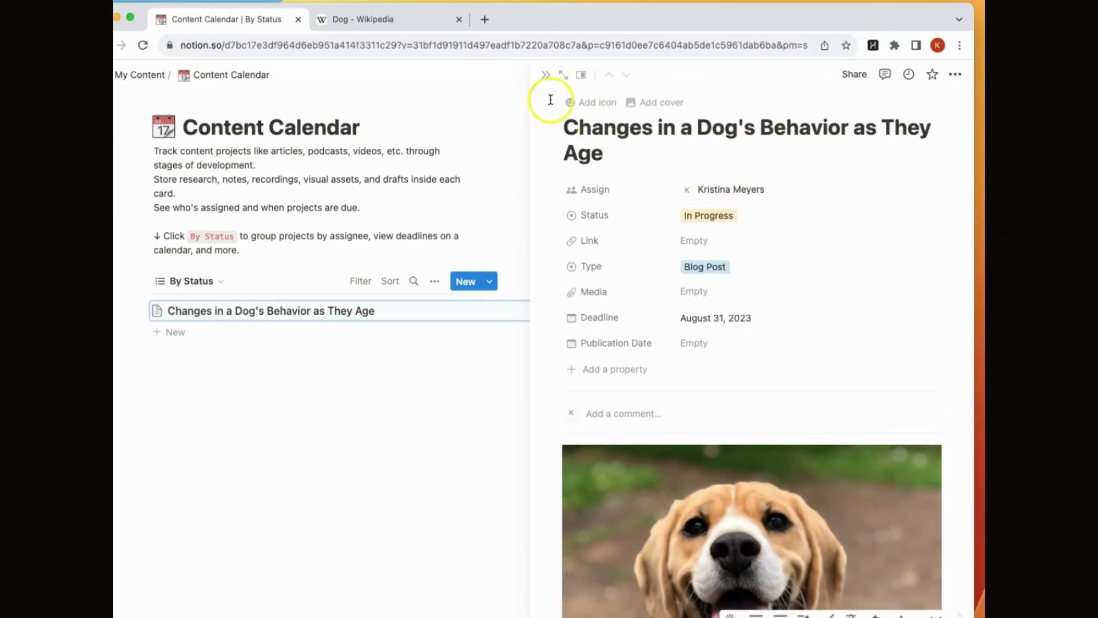
{"action": "left_click", "coordinate": [543, 81]}
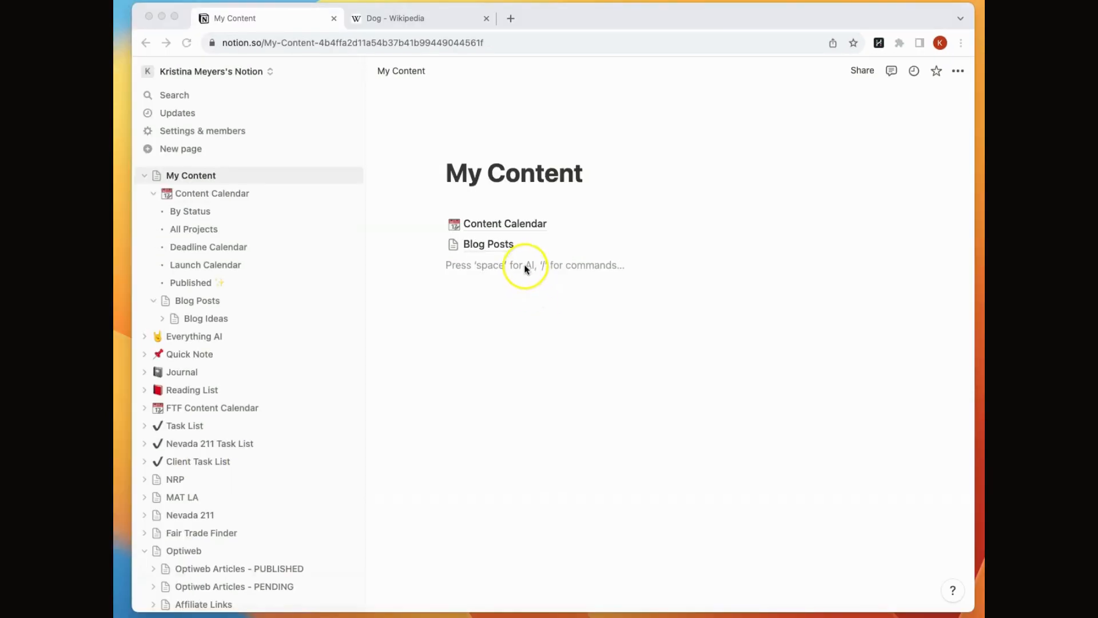
Create an empty sub-page titled "Social Media" below Blog Posts on the My Content page
{"action": "left_click", "coordinate": [525, 266]}
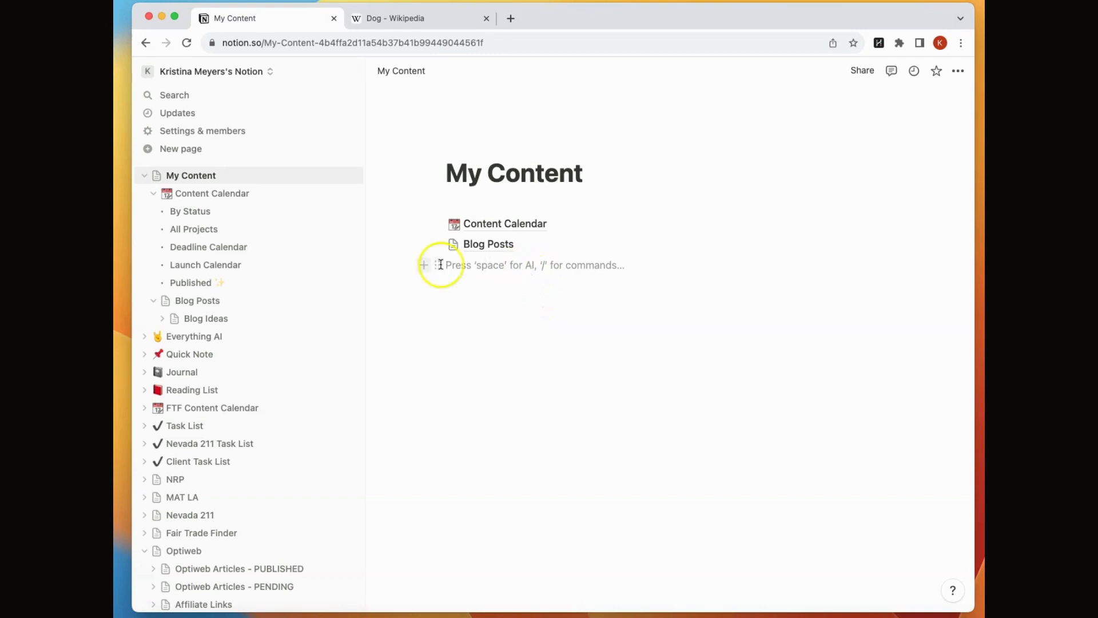
{"action": "left_click", "coordinate": [421, 265]}
{"action": "left_click", "coordinate": [522, 345]}
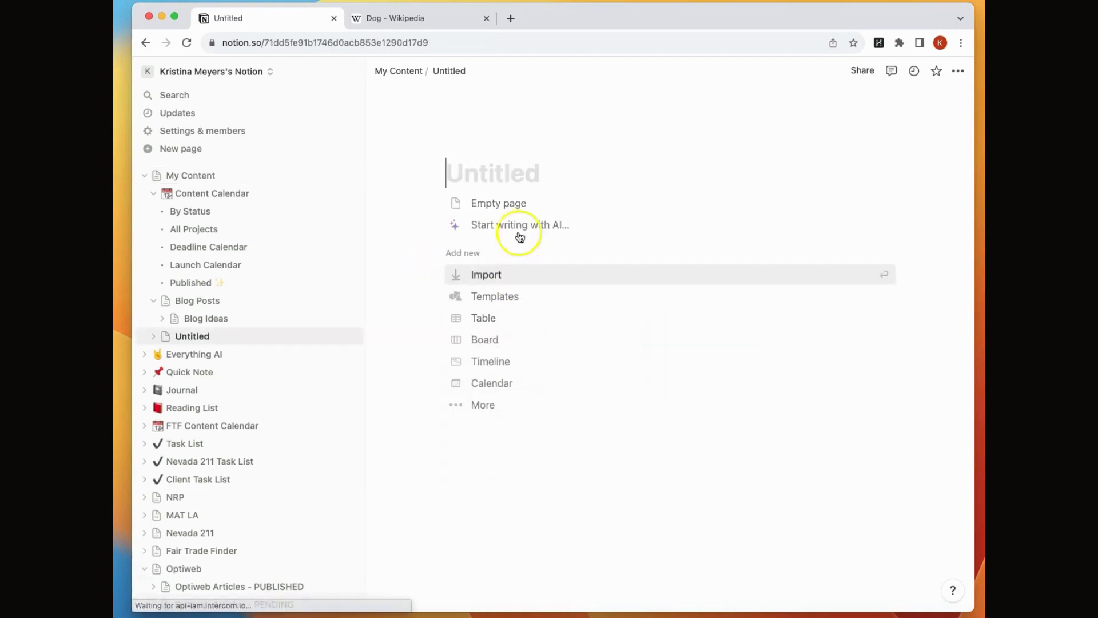
{"action": "type", "text": "Social M"}
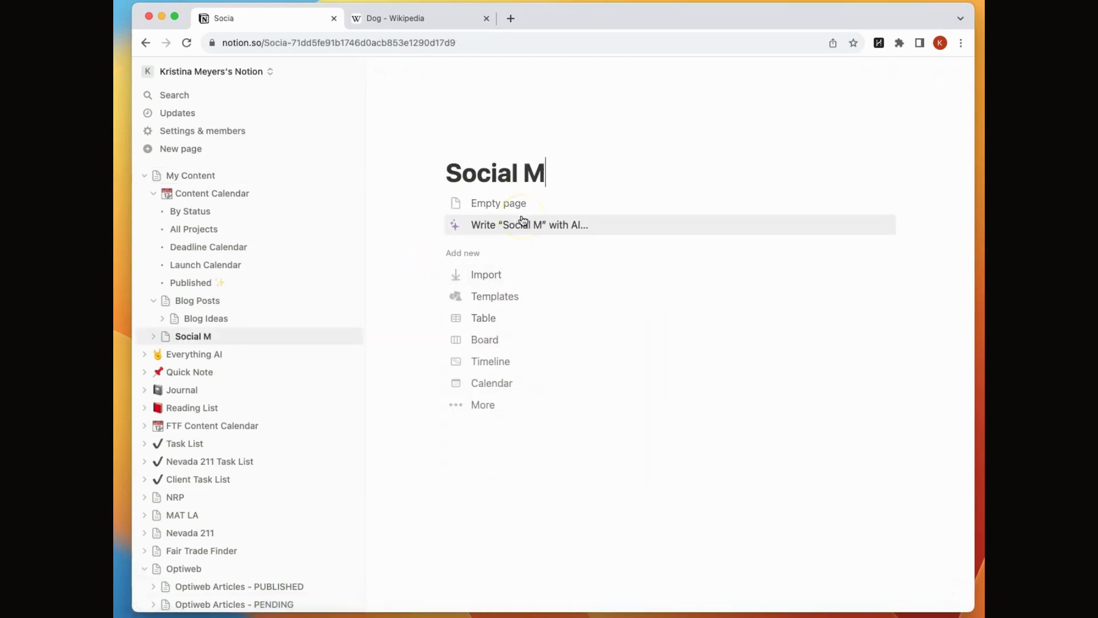
{"action": "type", "text": "edia"}
{"action": "left_click", "coordinate": [465, 203]}
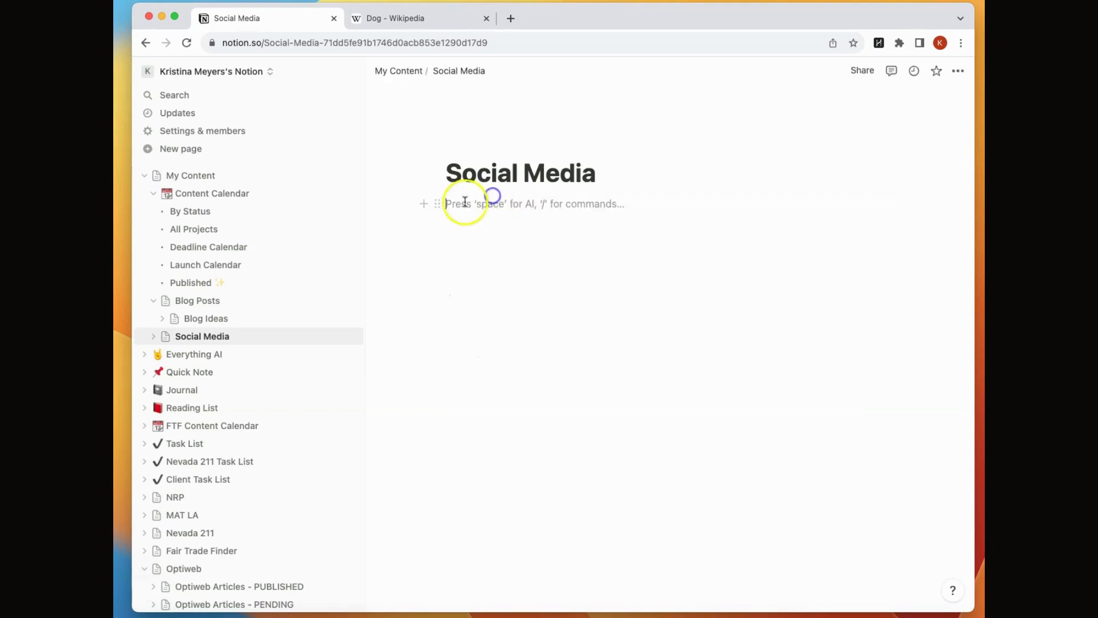
Add a sub-page titled "Instagram" to the Social Media page and return to Social Media
{"action": "left_click", "coordinate": [424, 203]}
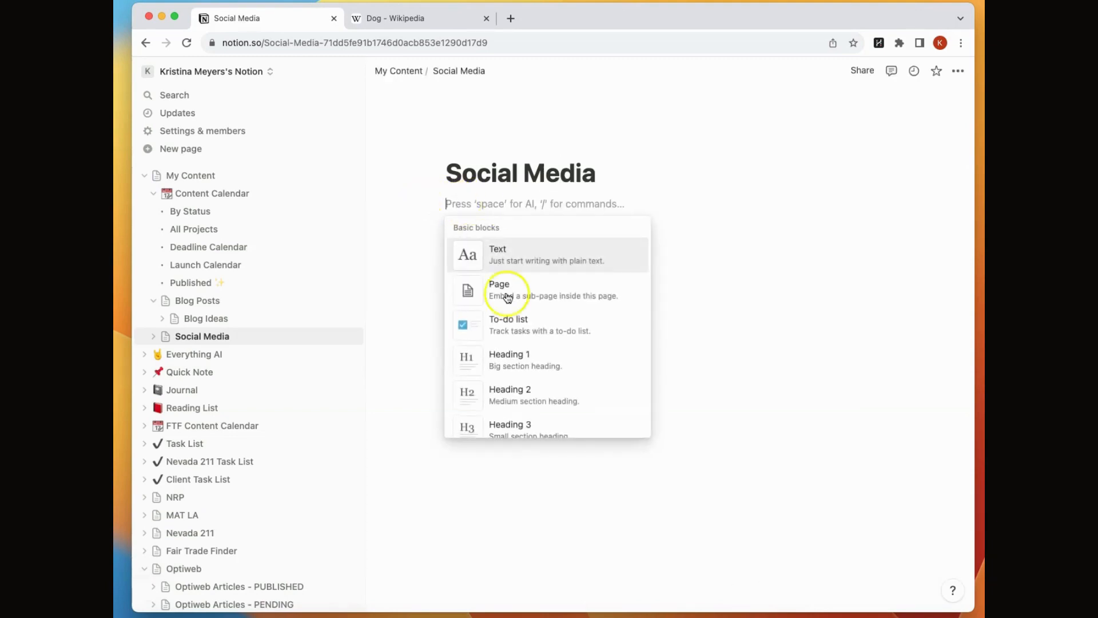
{"action": "left_click", "coordinate": [528, 293]}
{"action": "type", "text": "In"}
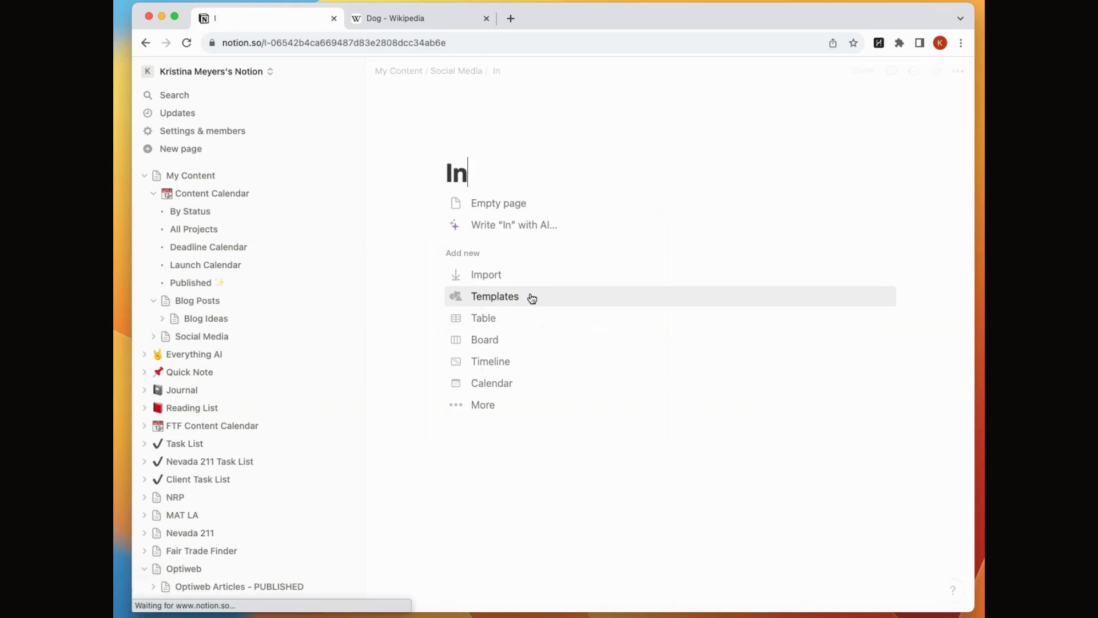
{"action": "type", "text": "stagram"}
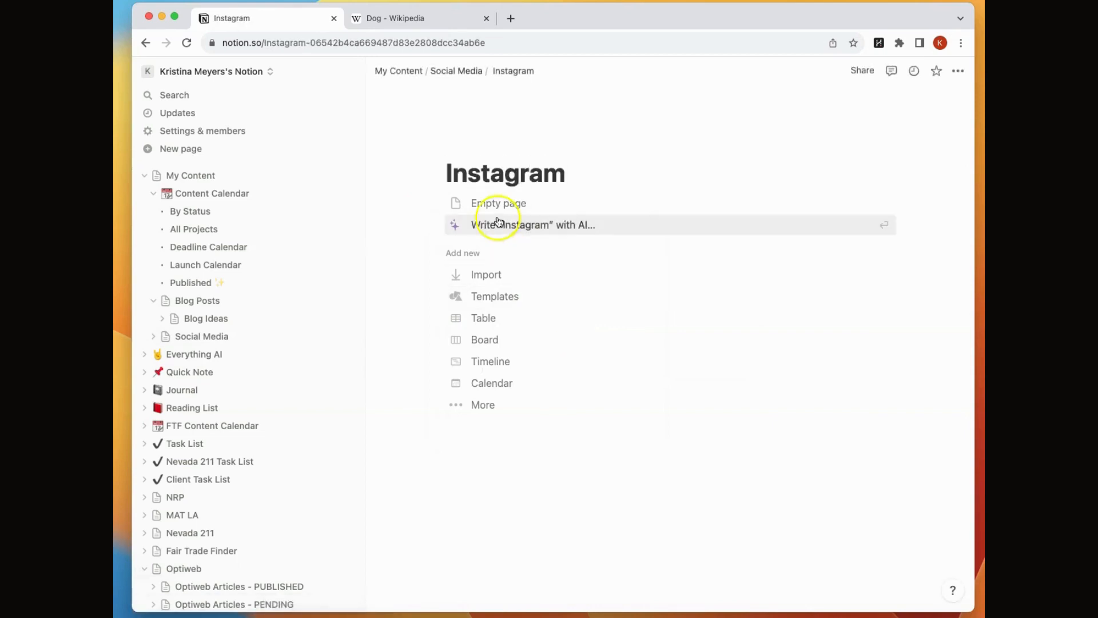
{"action": "left_click", "coordinate": [460, 70]}
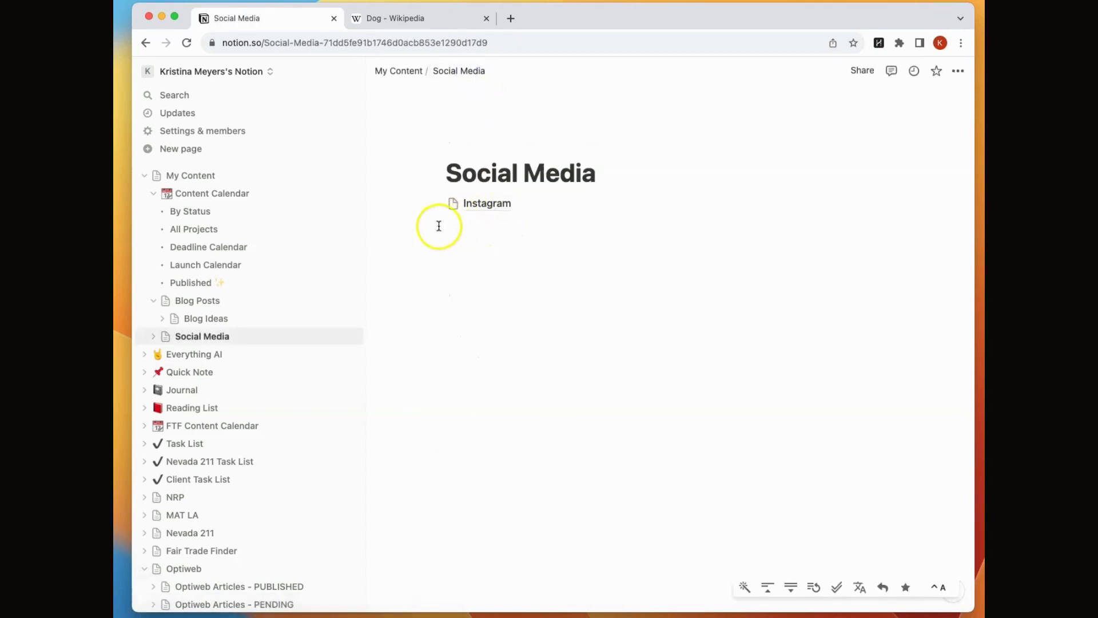
Add a sub-page titled "Facebook" below Instagram and return to the Social Media page
{"action": "left_click", "coordinate": [478, 217]}
{"action": "left_click", "coordinate": [427, 223]}
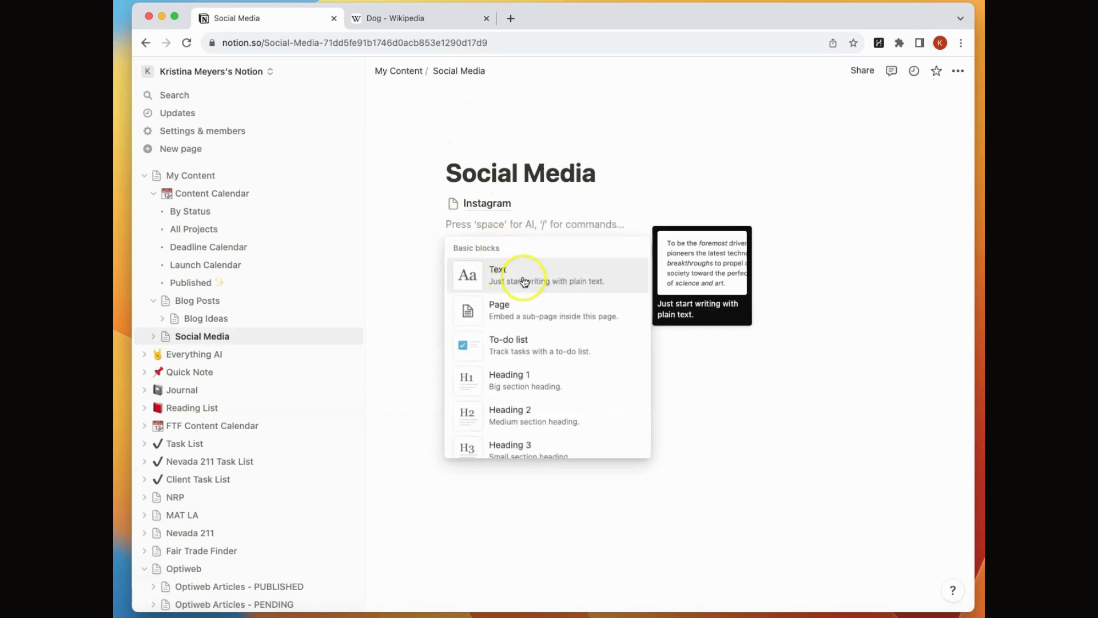
{"action": "left_click", "coordinate": [519, 312]}
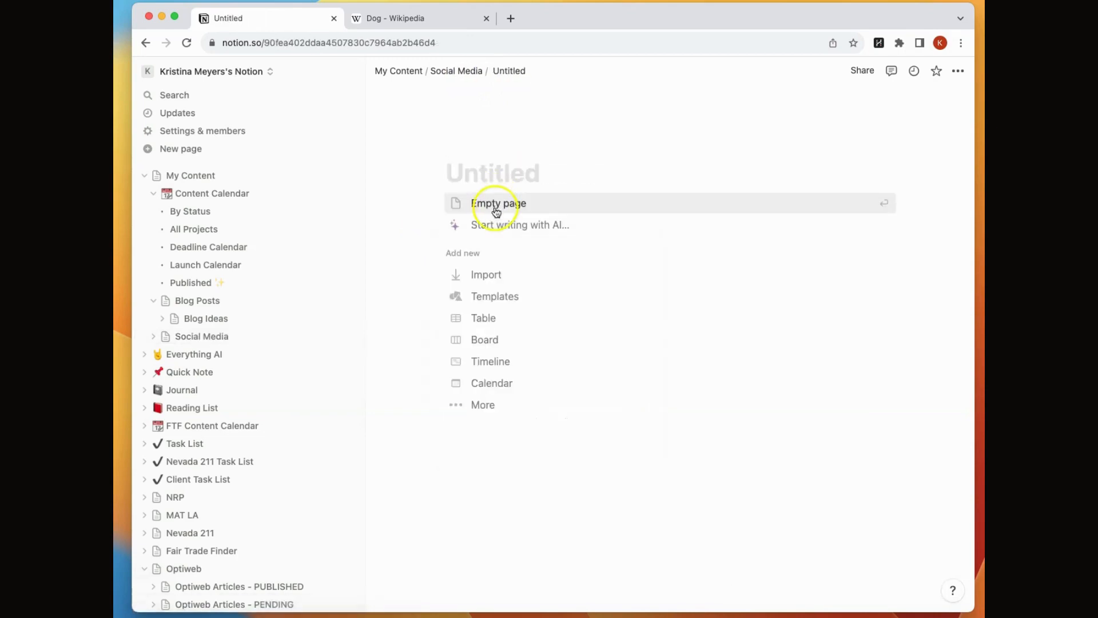
{"action": "type", "text": "Facebook"}
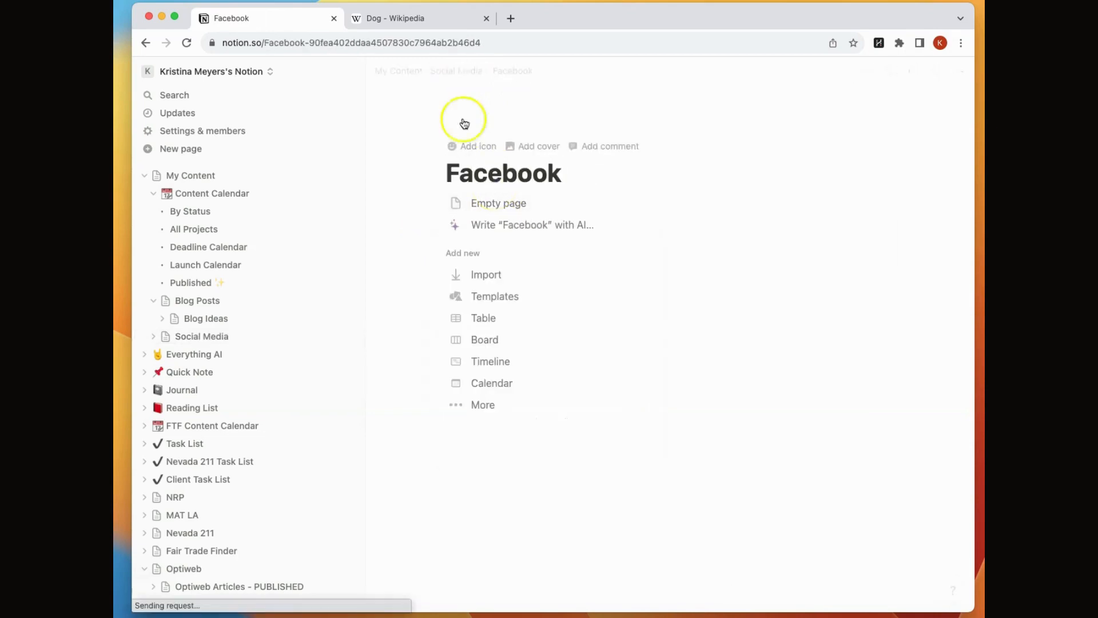
{"action": "left_click", "coordinate": [458, 70]}
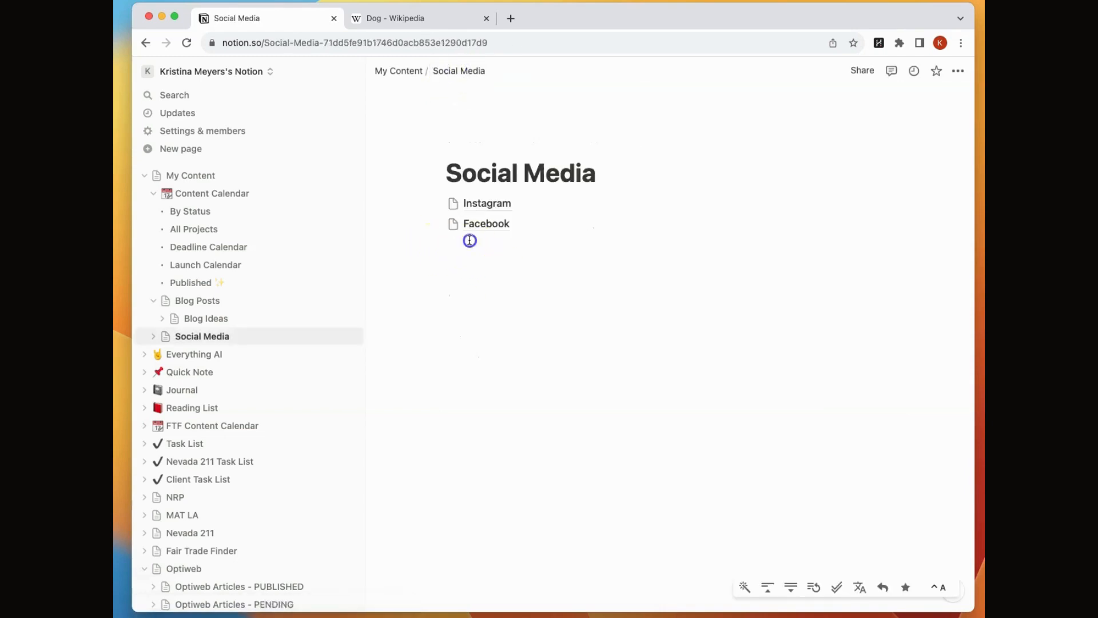
Add a sub-page titled "LinkedIn" below Facebook and return to the Social Media page
{"action": "left_click", "coordinate": [469, 240]}
{"action": "left_click", "coordinate": [426, 245]}
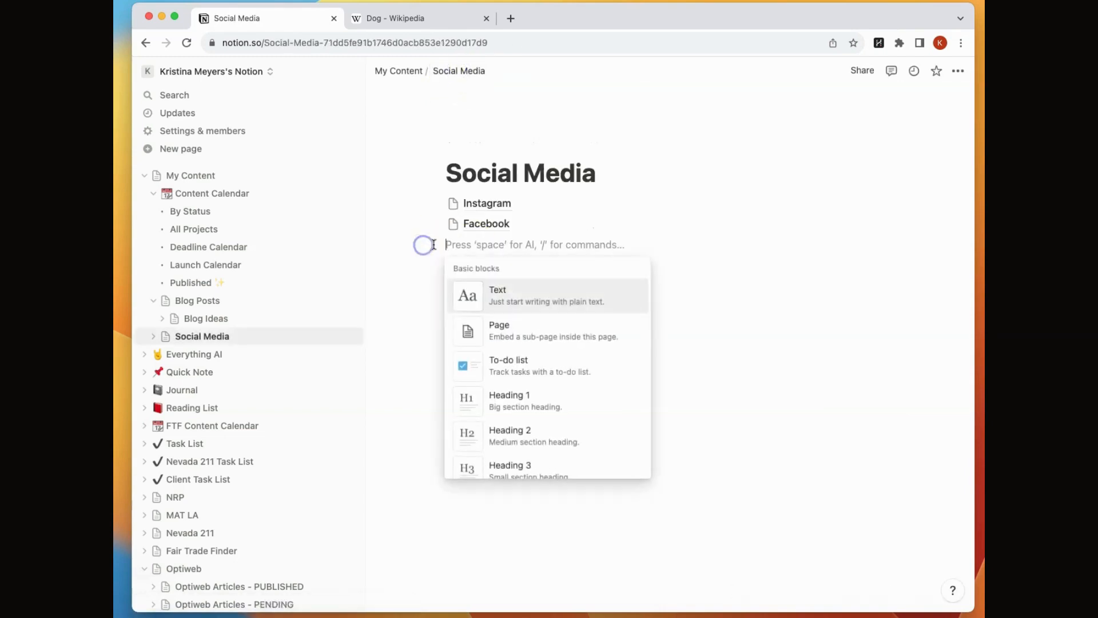
{"action": "left_click", "coordinate": [514, 338]}
{"action": "type", "text": "Linked"}
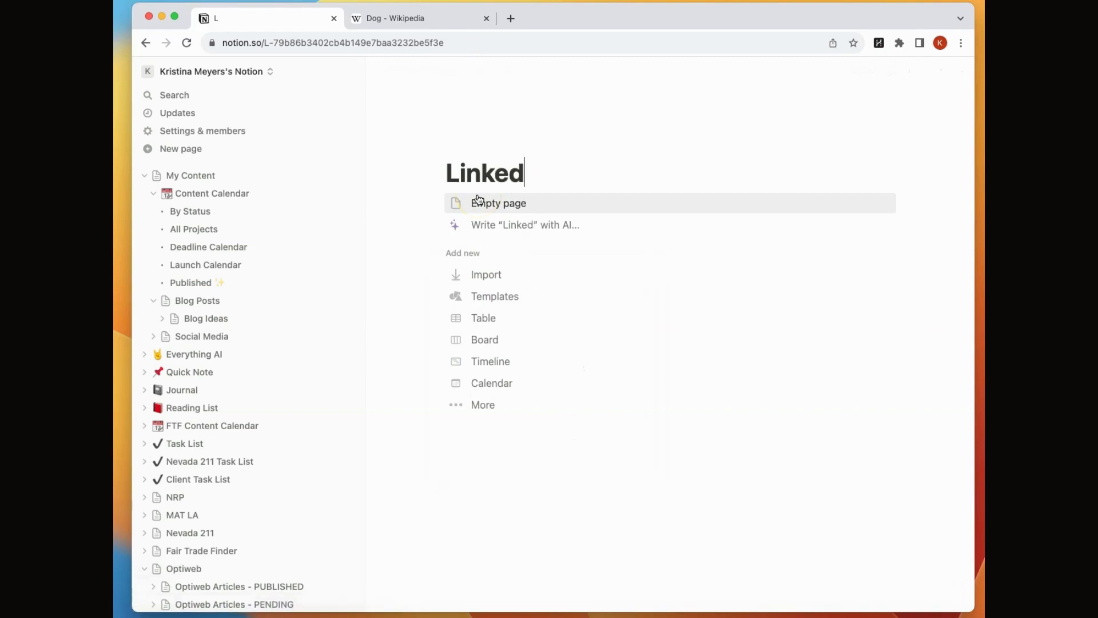
{"action": "type", "text": "In"}
{"action": "left_click", "coordinate": [468, 72]}
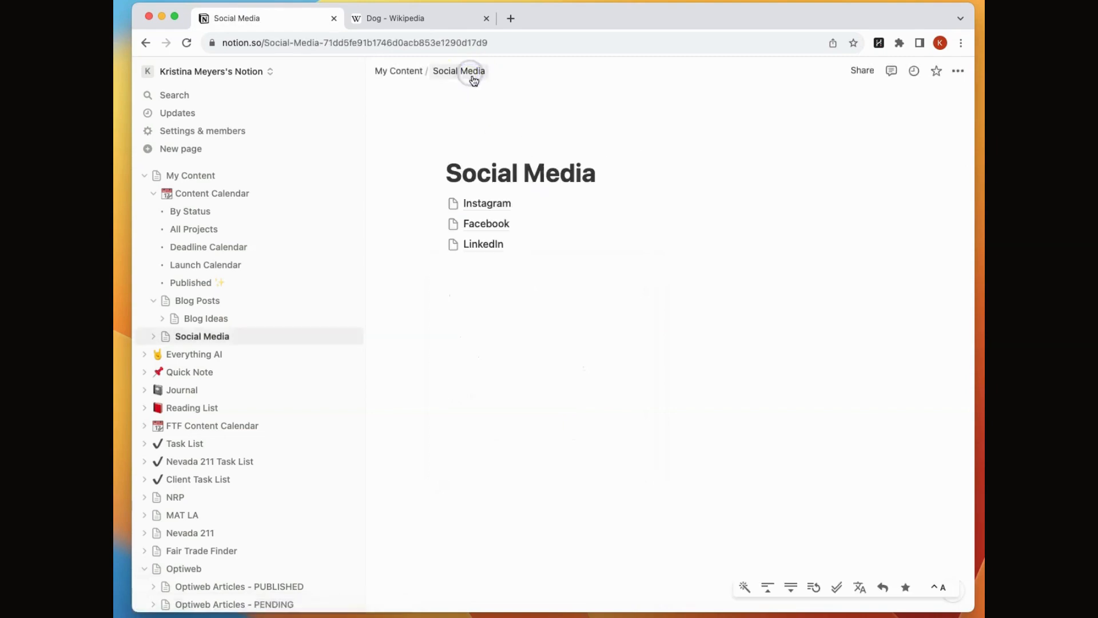
On the Instagram page, generate and keep AI text using the prompt "Write a 7 instagram social media posts about how dogs age"
{"action": "left_click", "coordinate": [498, 206]}
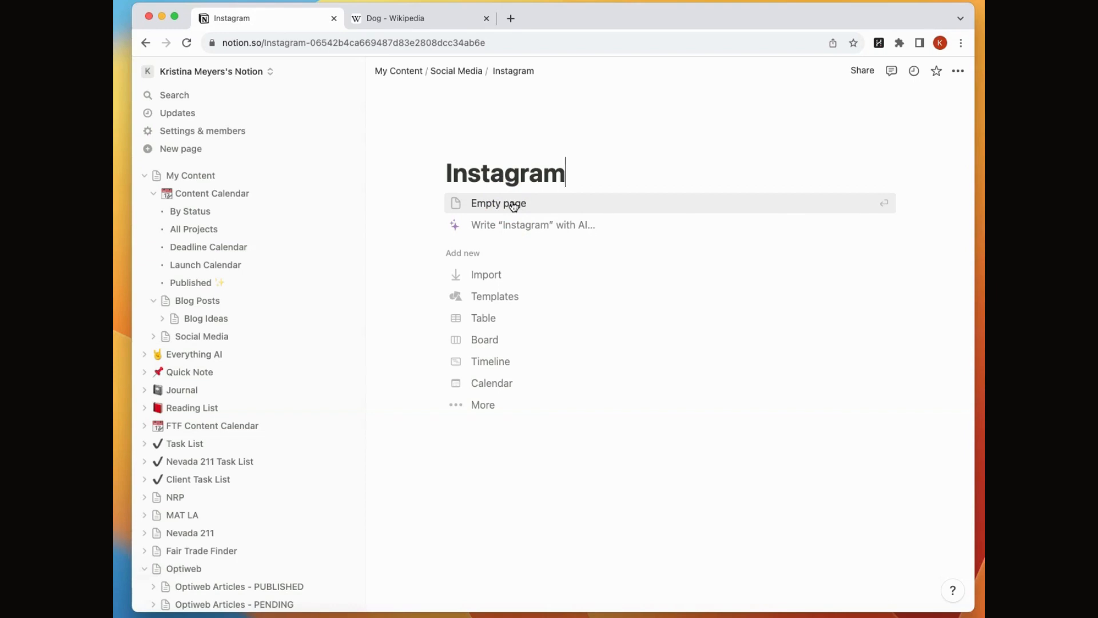
{"action": "left_click", "coordinate": [499, 204]}
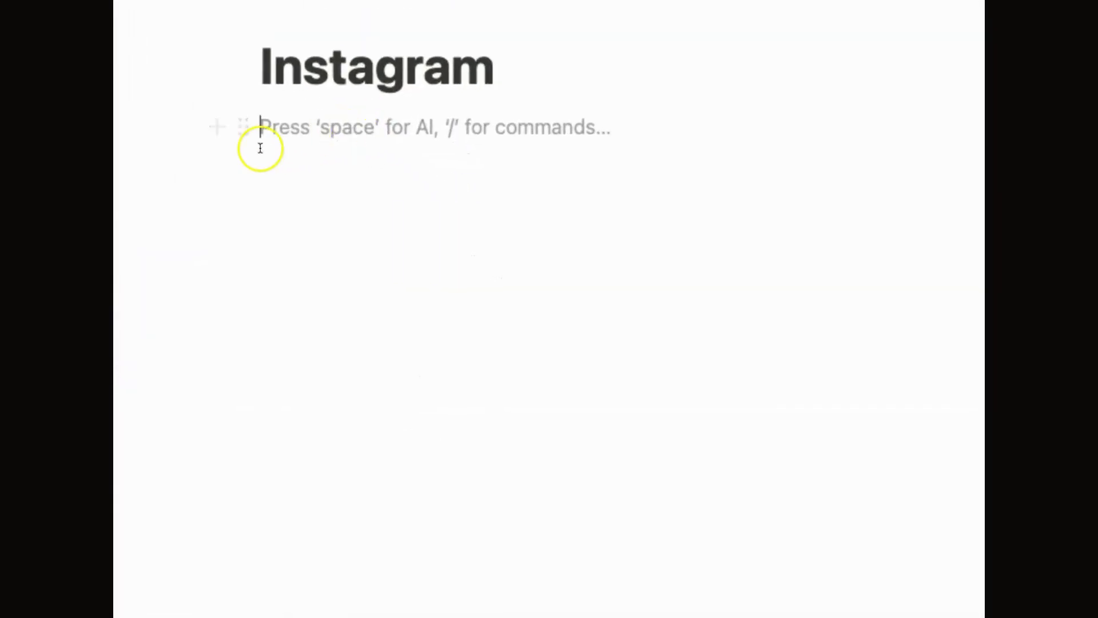
{"action": "key", "text": "space"}
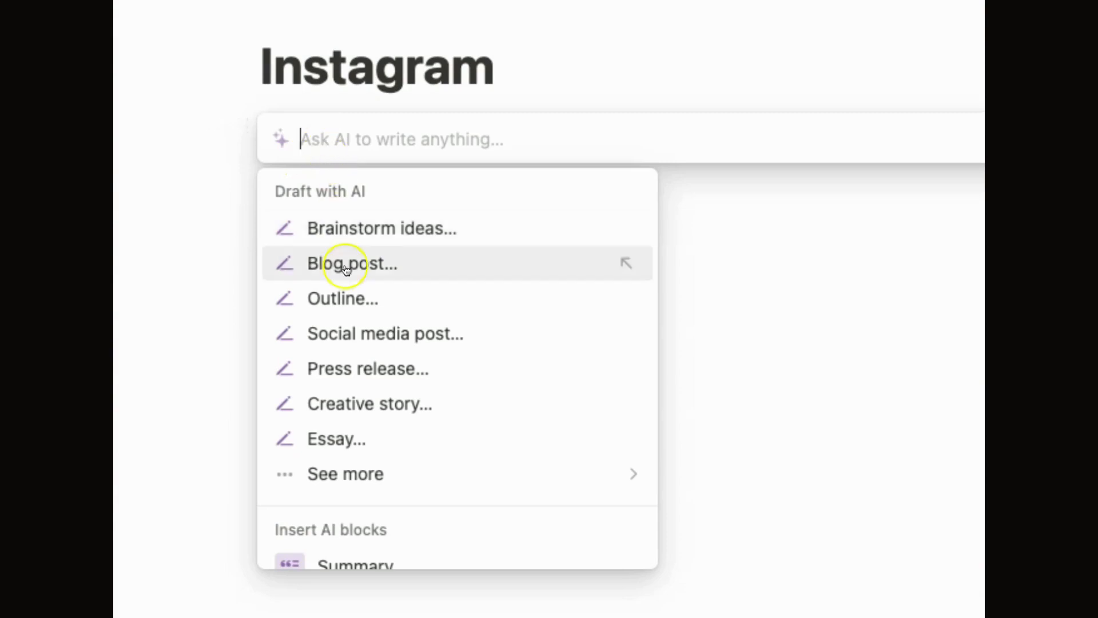
{"action": "left_click", "coordinate": [355, 333]}
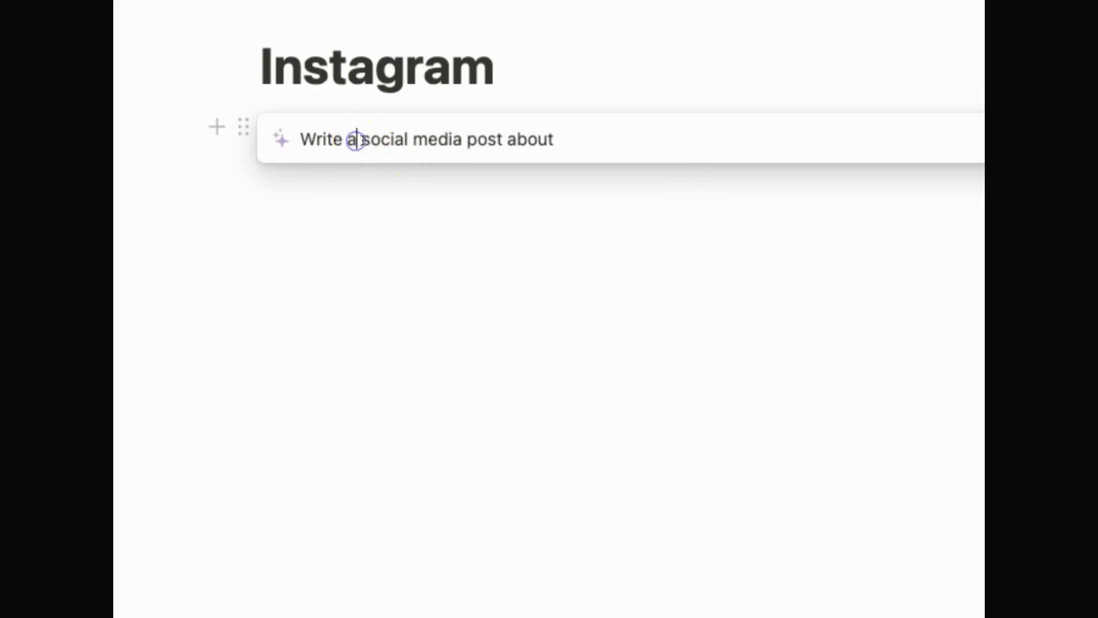
{"action": "type", "text": "7 instagram"}
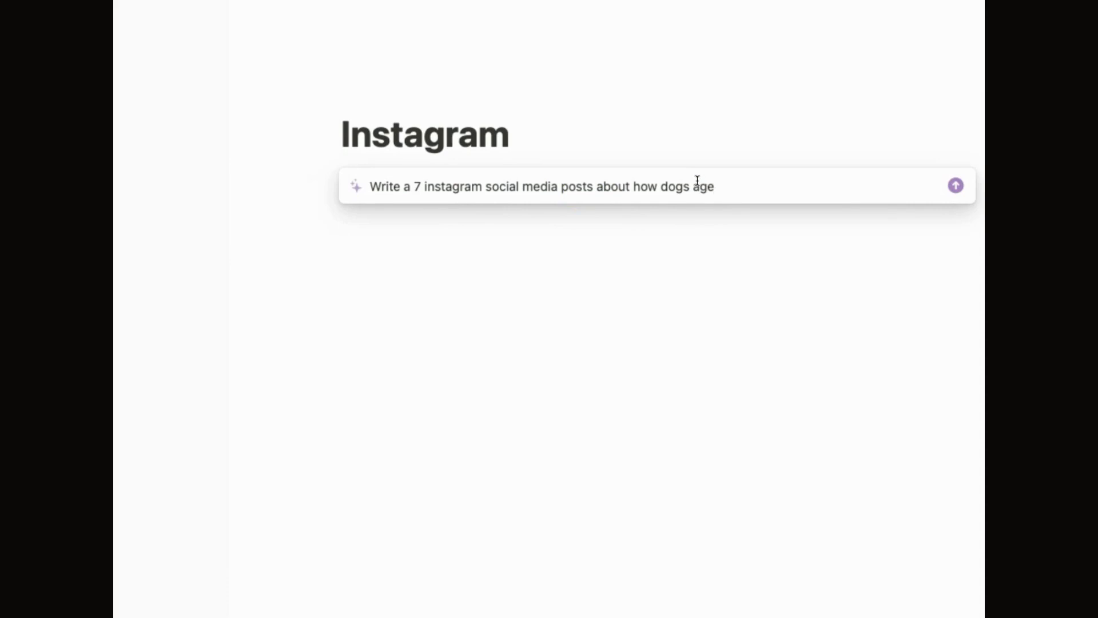
{"action": "key", "text": "Return"}
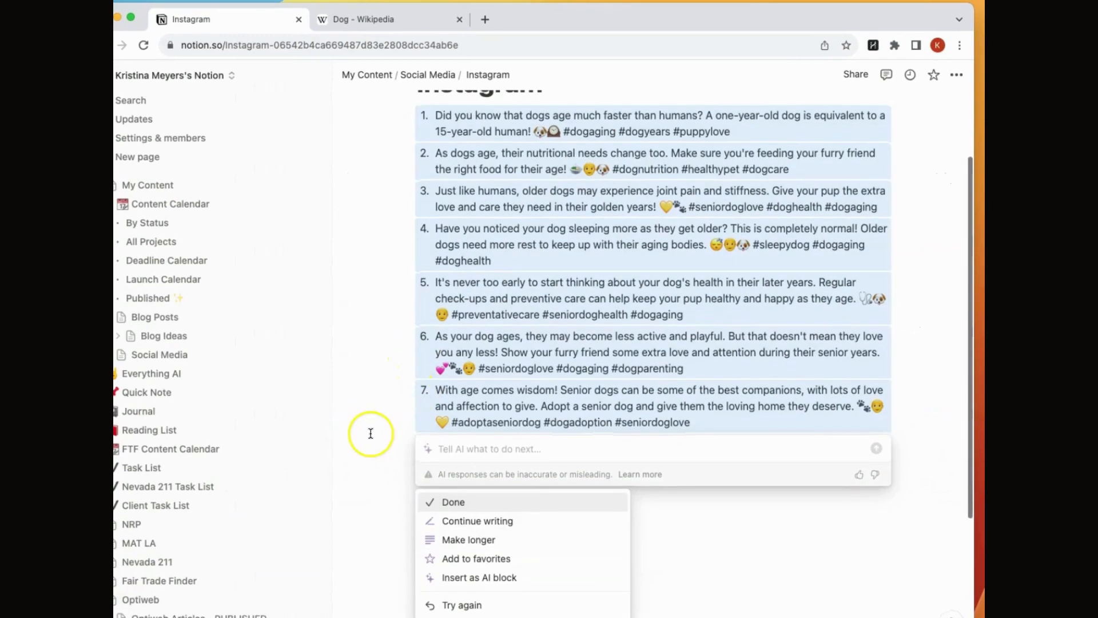
{"action": "left_click", "coordinate": [449, 502]}
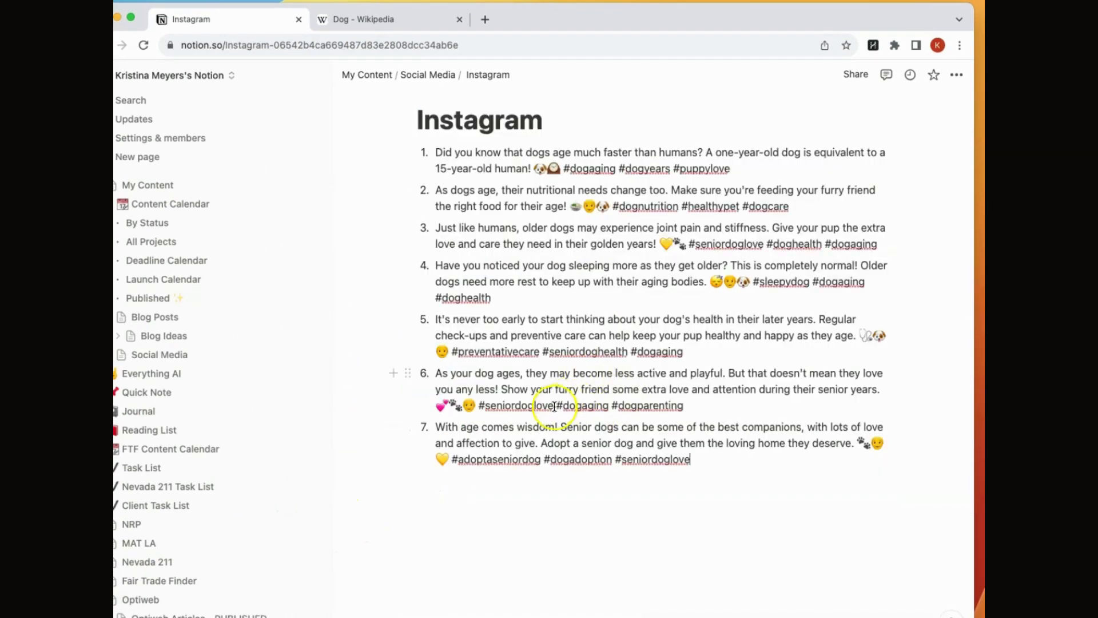
Copy the text of the first Instagram post and remove it from the numbered list
{"action": "scroll", "coordinate": [572, 407], "scroll_direction": "up", "scroll_amount": 2}
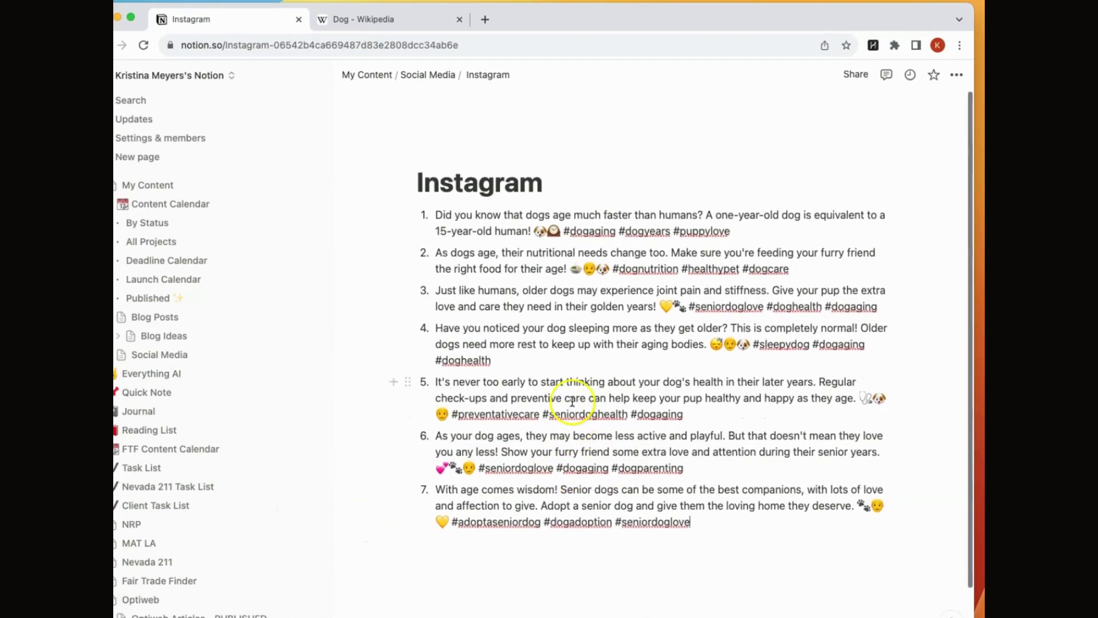
{"action": "left_click", "coordinate": [423, 216]}
{"action": "left_click", "coordinate": [521, 473]}
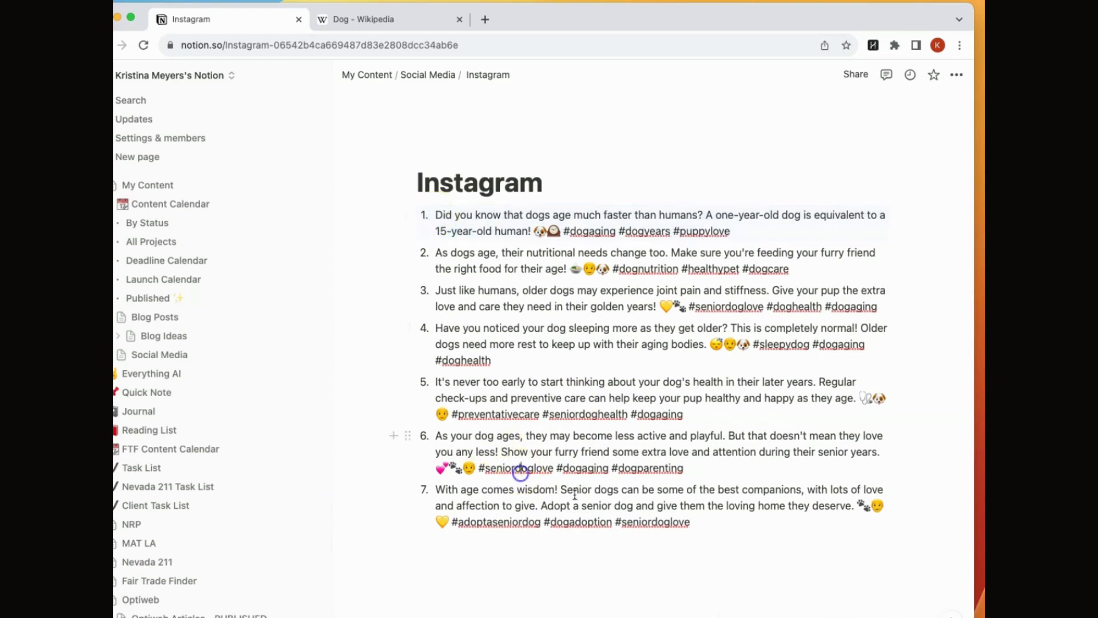
{"action": "left_click", "coordinate": [711, 529]}
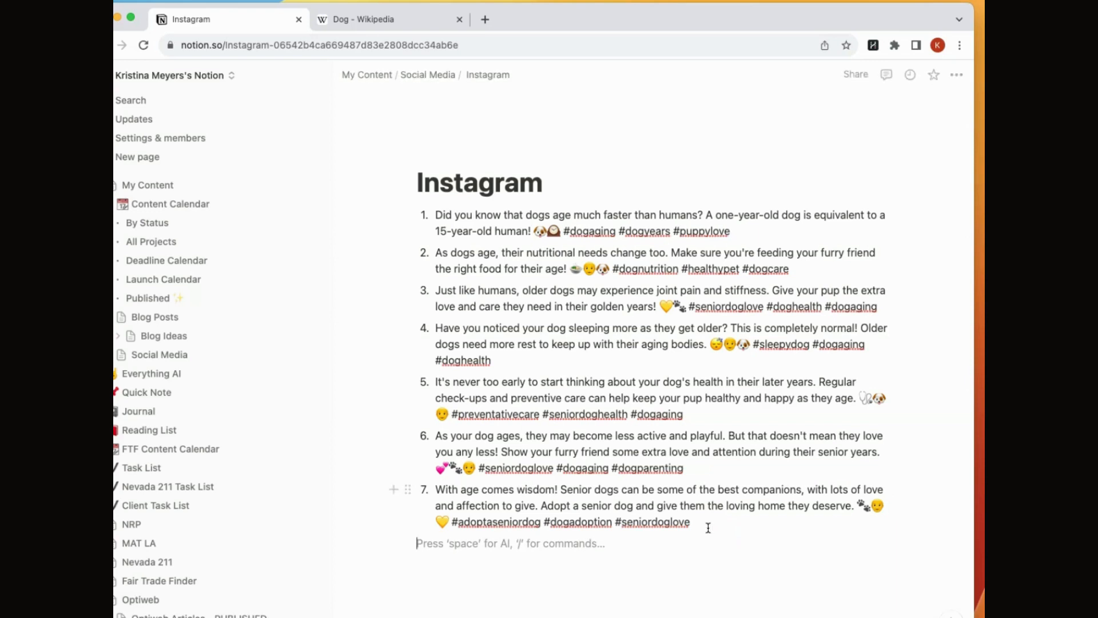
{"action": "left_click", "coordinate": [416, 536]}
{"action": "triple_click", "coordinate": [491, 214]}
{"action": "key", "text": "super+c"}
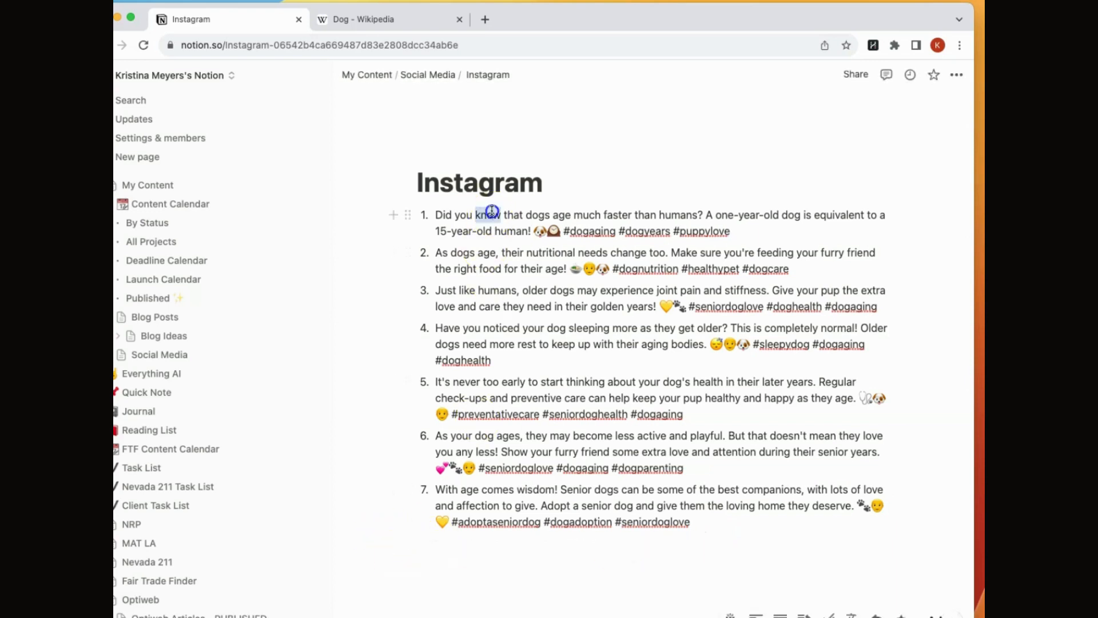
{"action": "key", "text": "BackSpace"}
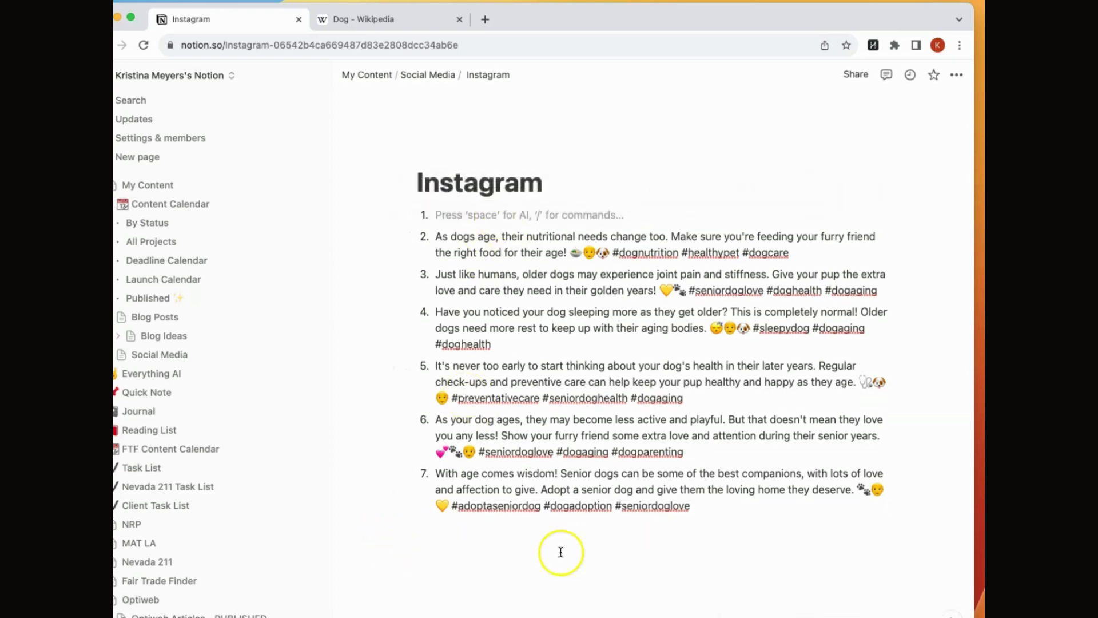
Add a sub-page titled "Day #1" below the numbered list of posts on the Instagram page
{"action": "left_click", "coordinate": [559, 533]}
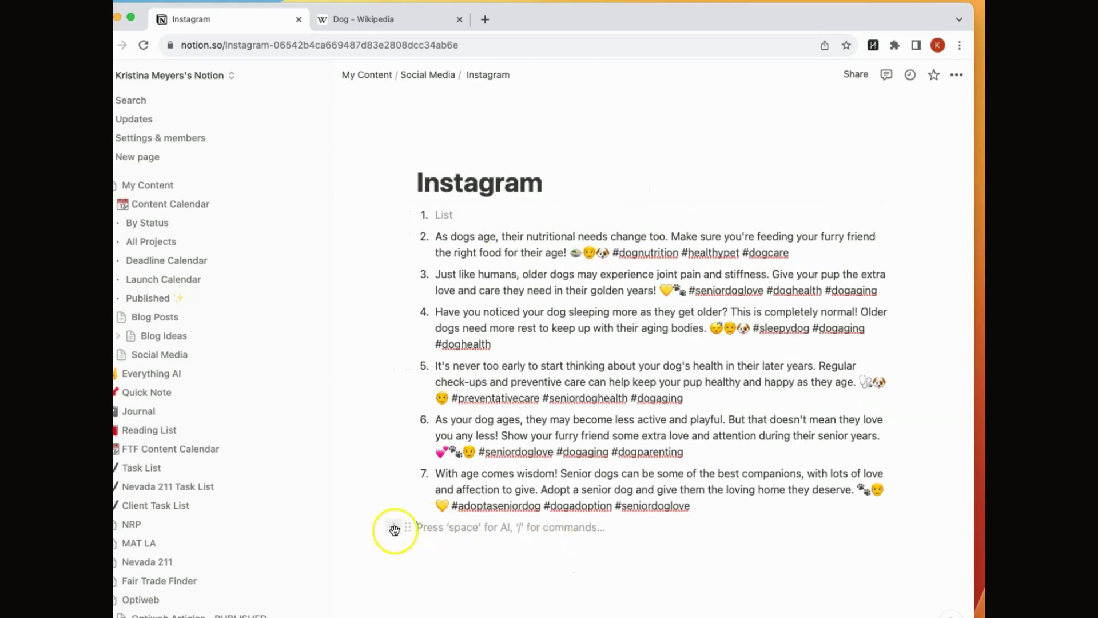
{"action": "left_click", "coordinate": [394, 530]}
{"action": "left_click", "coordinate": [488, 351]}
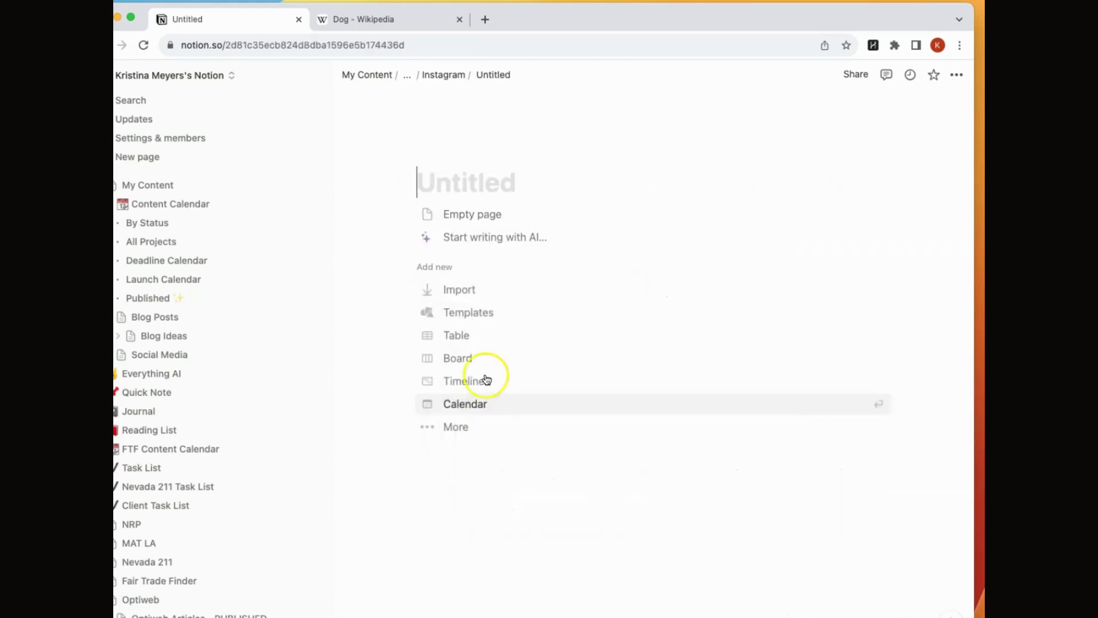
{"action": "type", "text": "Day #1"}
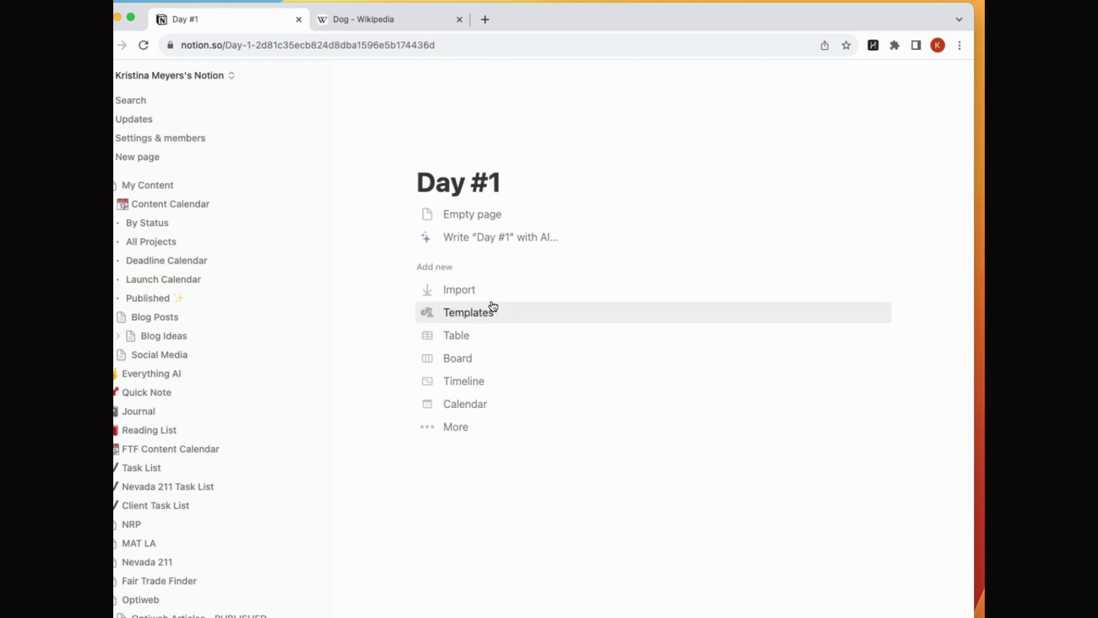
Paste the copied post into the Day #1 page, convert it from a numbered item to plain text, and add an empty line above it
{"action": "left_click", "coordinate": [475, 219]}
{"action": "key", "text": "super+v"}
{"action": "left_click", "coordinate": [437, 215]}
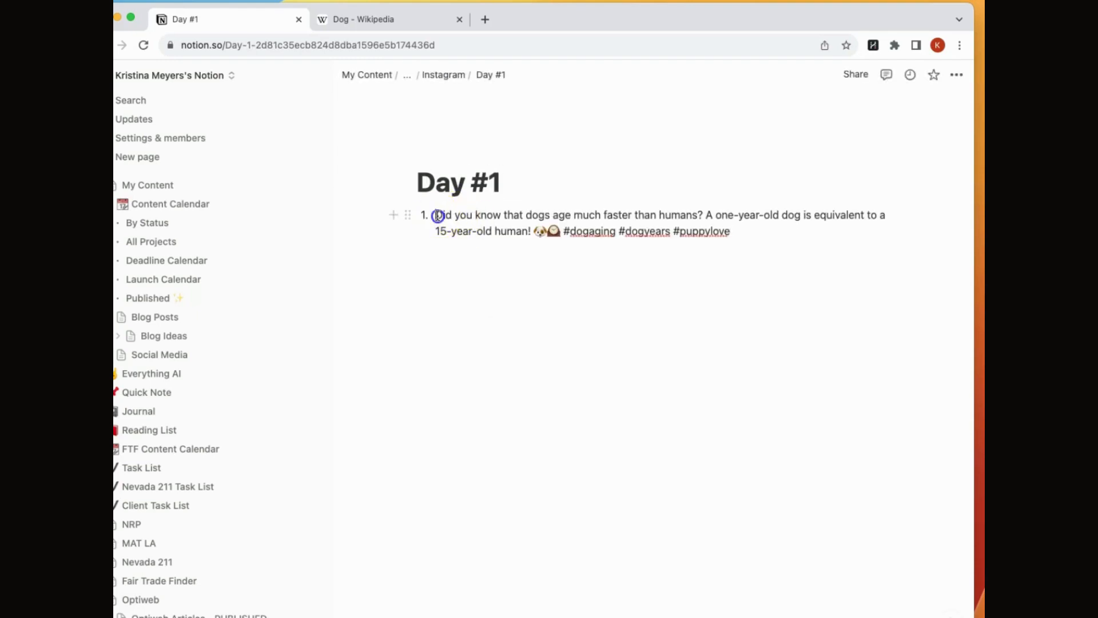
{"action": "key", "text": "BackSpace"}
{"action": "key", "text": "Return"}
{"action": "left_click", "coordinate": [429, 213]}
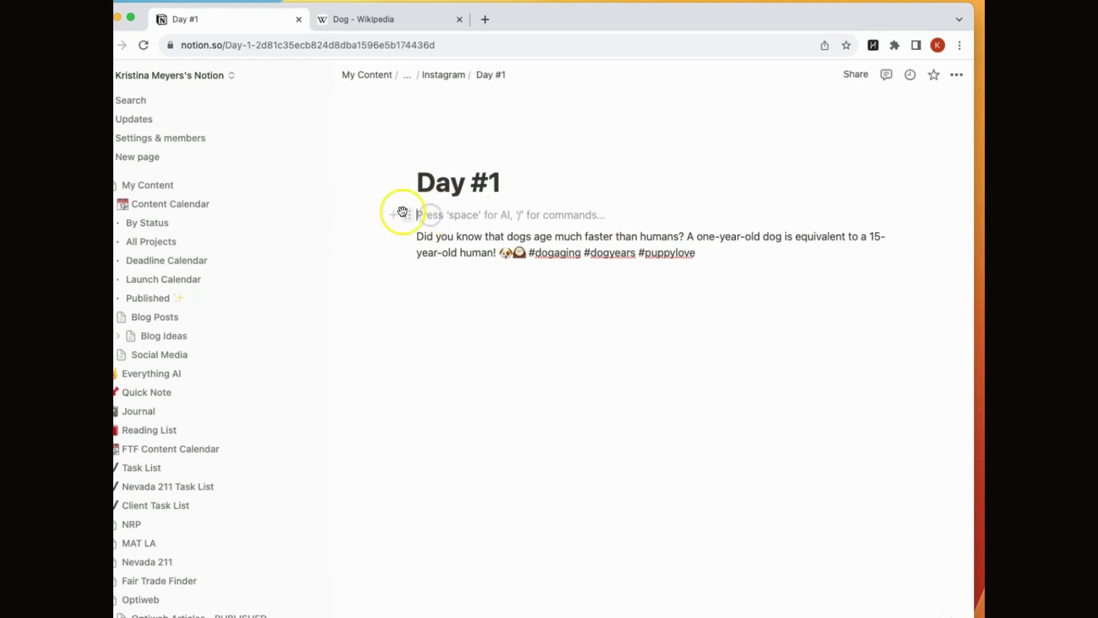
Insert an image block above the post text and fill it with the white dog GIF from a GIPHY search for "dog"
{"action": "left_click", "coordinate": [396, 214]}
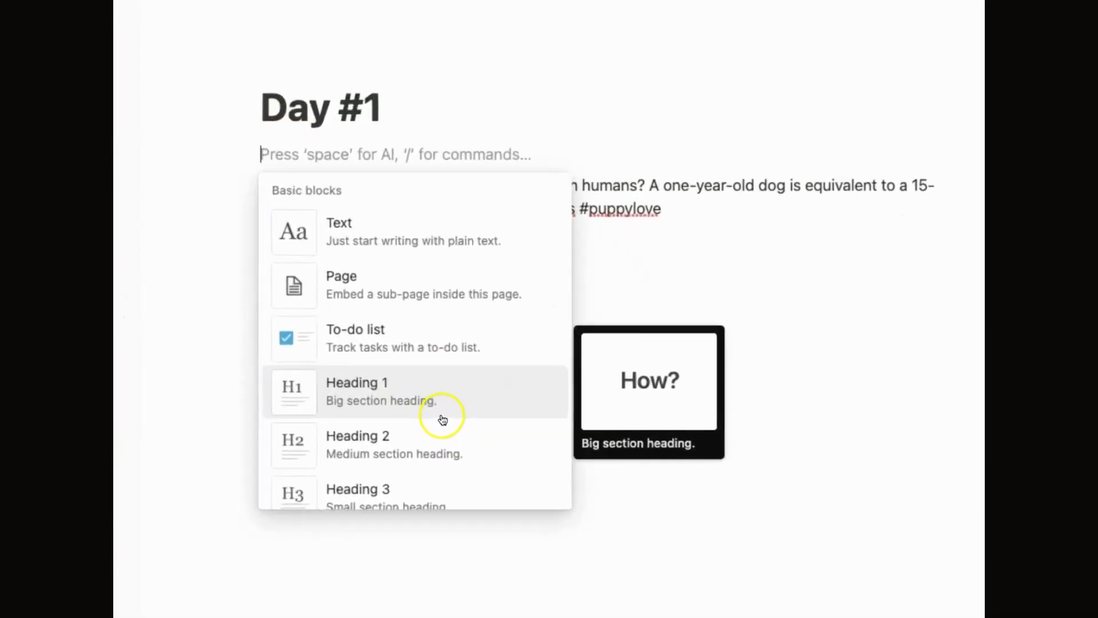
{"action": "scroll", "coordinate": [379, 471], "scroll_direction": "down", "scroll_amount": 10}
{"action": "left_click", "coordinate": [370, 338]}
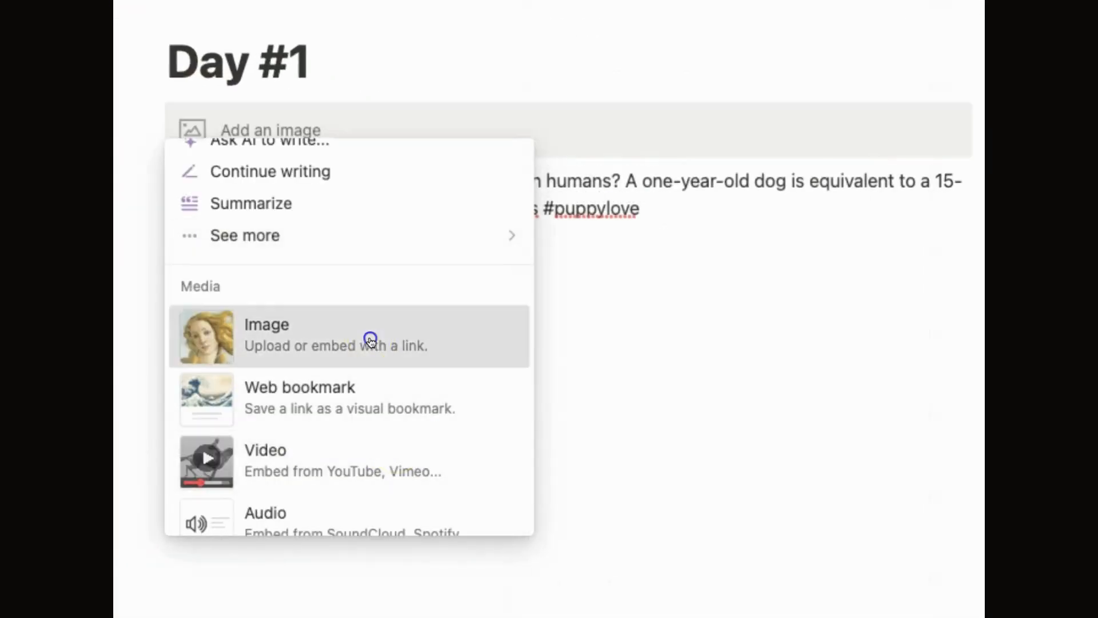
{"action": "left_click", "coordinate": [606, 186]}
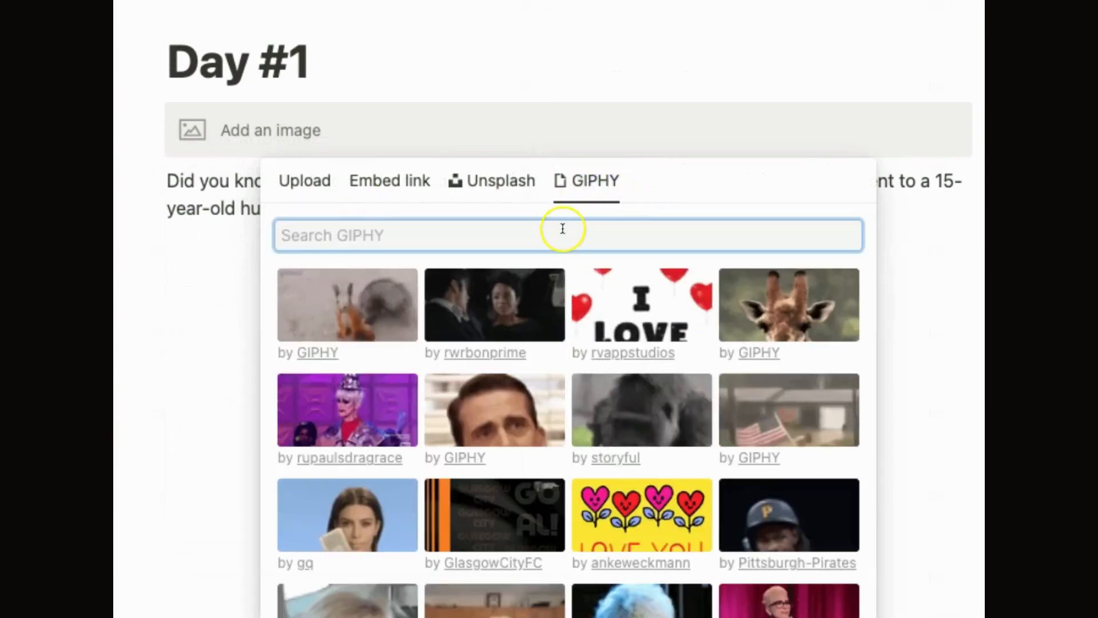
{"action": "type", "text": "dog"}
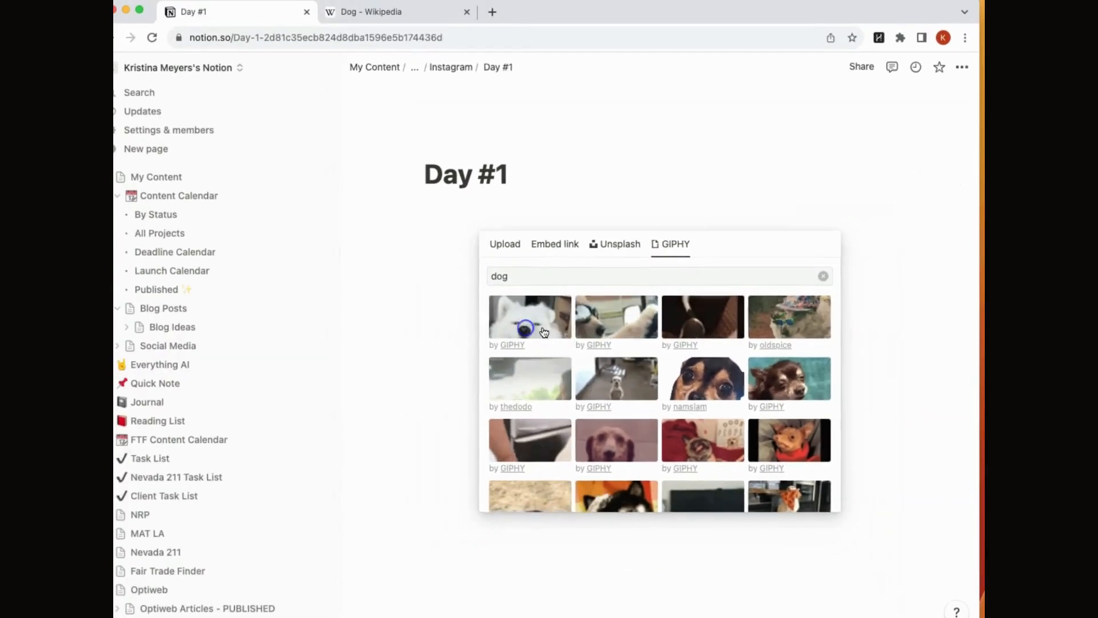
{"action": "left_click", "coordinate": [400, 330]}
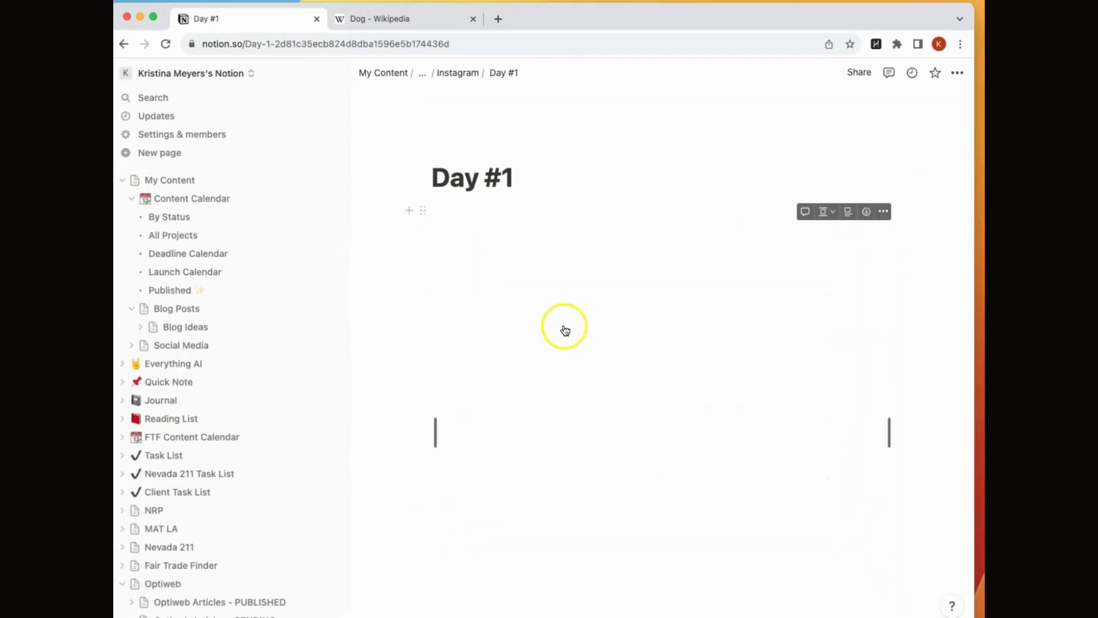
{"action": "scroll", "coordinate": [611, 289], "scroll_direction": "down", "scroll_amount": 4}
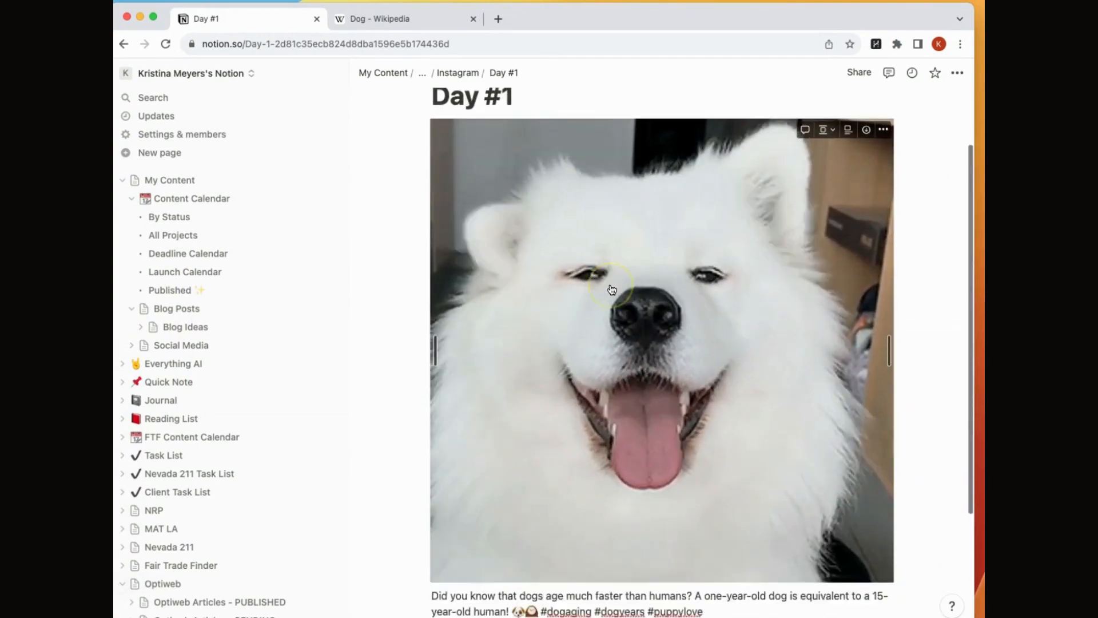
{"action": "scroll", "coordinate": [607, 517], "scroll_direction": "up", "scroll_amount": 5}
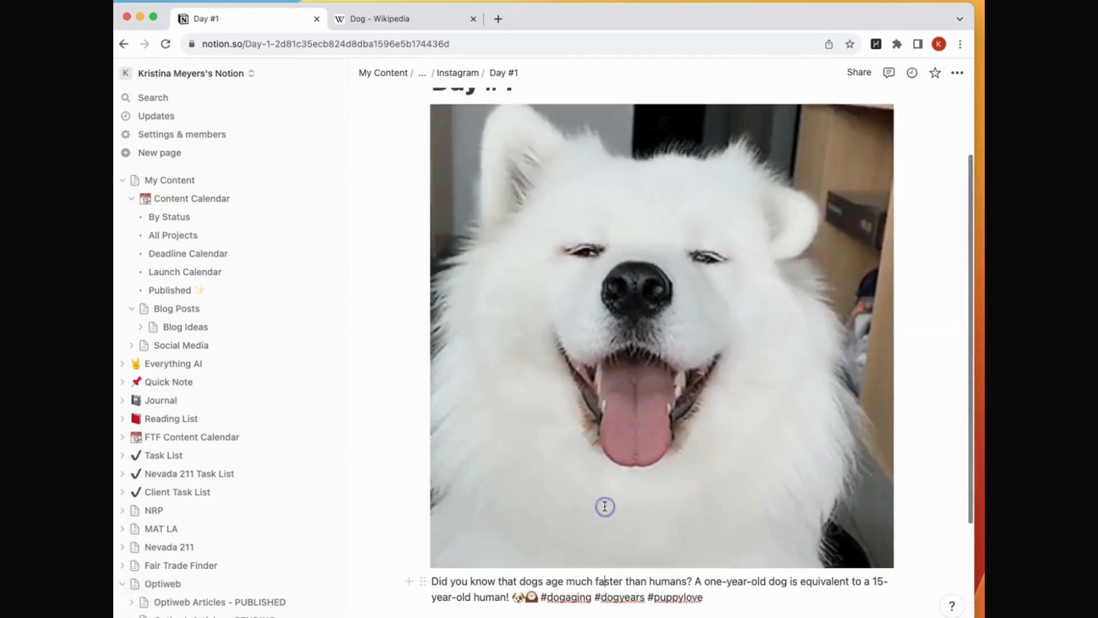
Extend the page title to "Day #1 - How Dogs Age" and return to the Instagram page
{"action": "left_click", "coordinate": [555, 180]}
{"action": "type", "text": "- "}
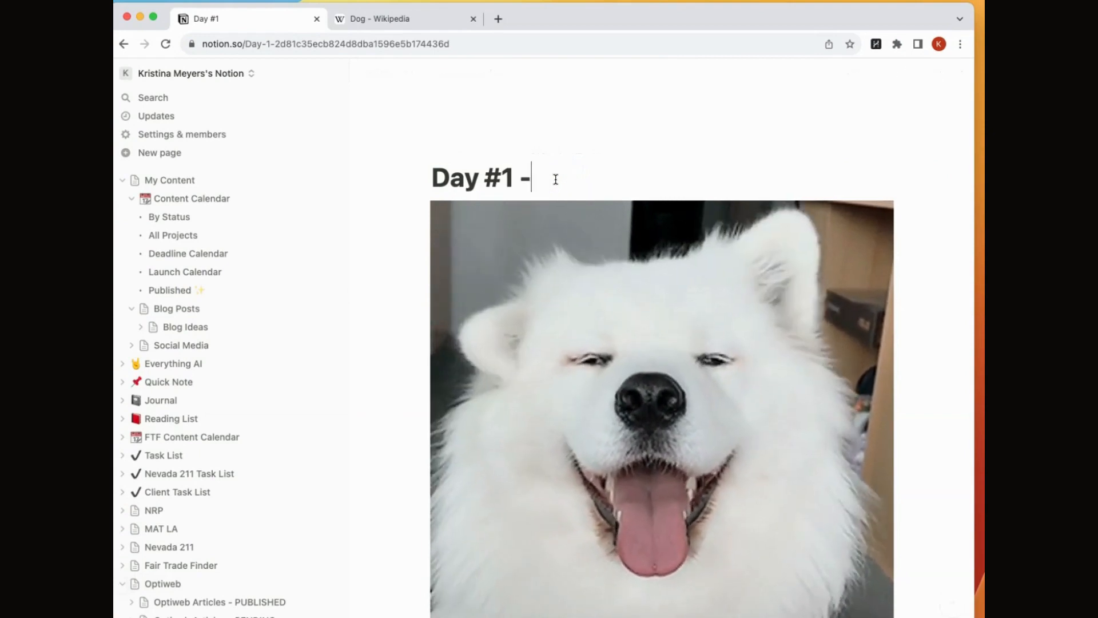
{"action": "type", "text": "How Dogs Age"}
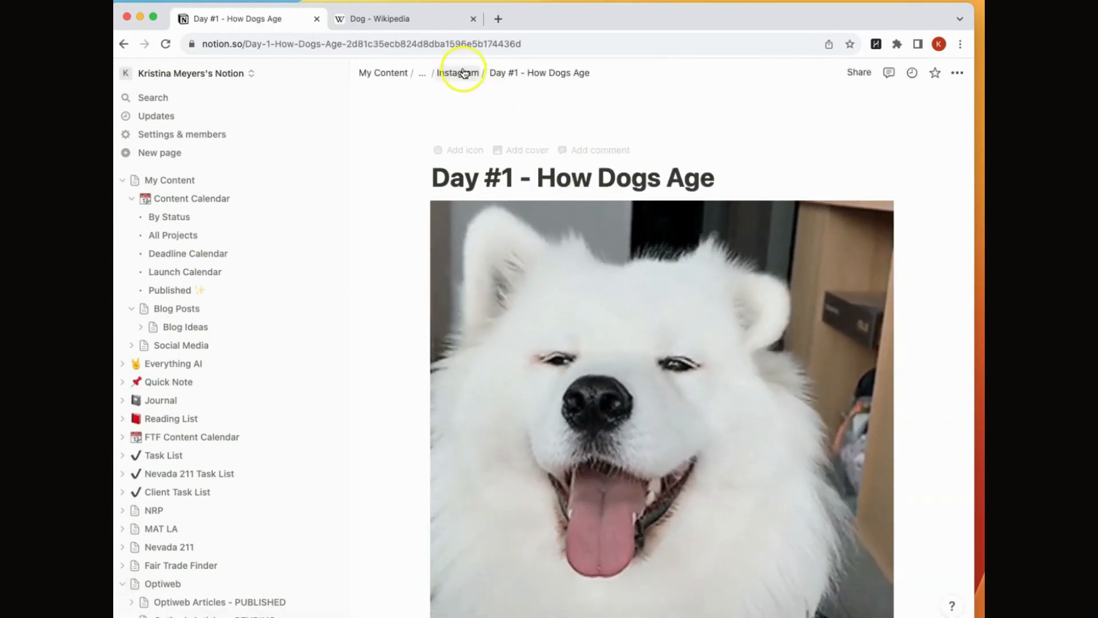
{"action": "left_click", "coordinate": [462, 72]}
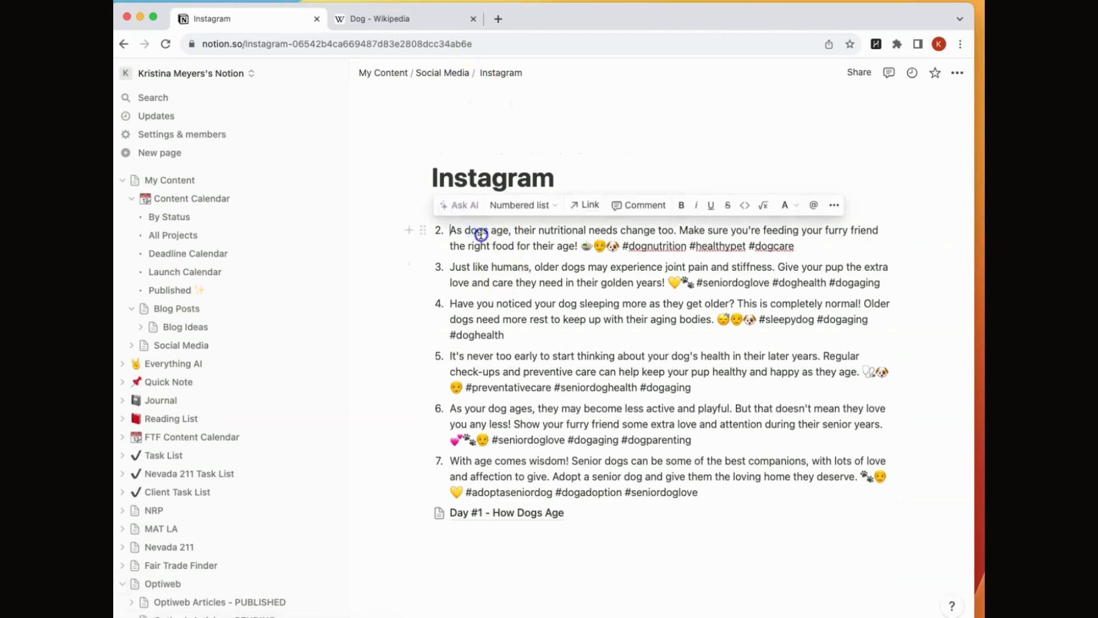
Copy the text of the second Instagram post, about nutritional needs, and remove it from the numbered list
{"action": "left_click", "coordinate": [481, 233]}
{"action": "triple_click", "coordinate": [579, 232]}
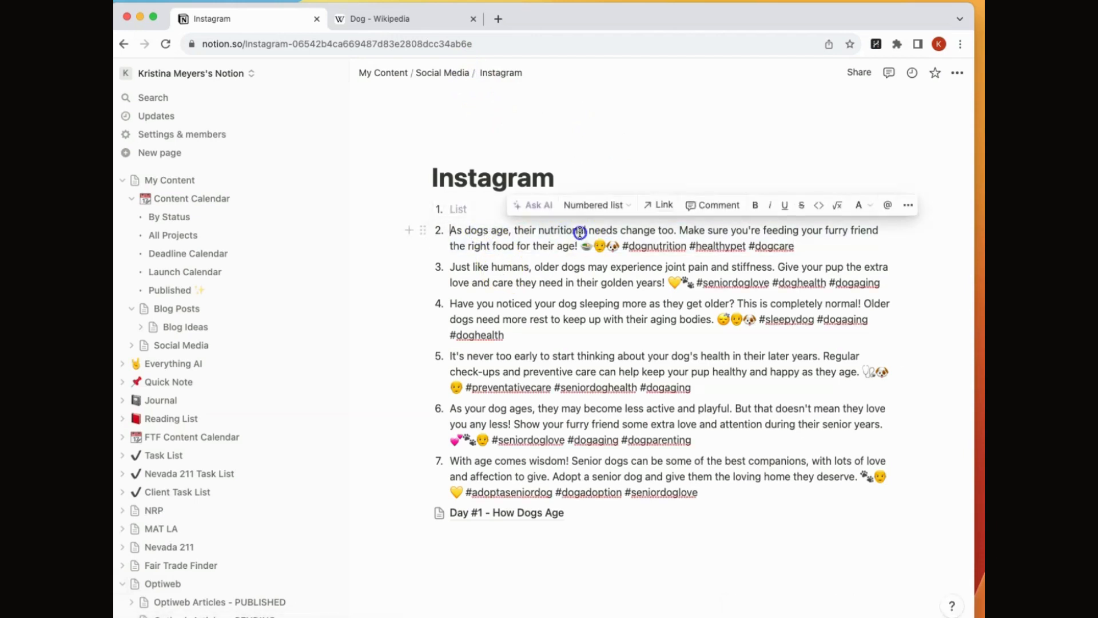
{"action": "key", "text": "BackSpace"}
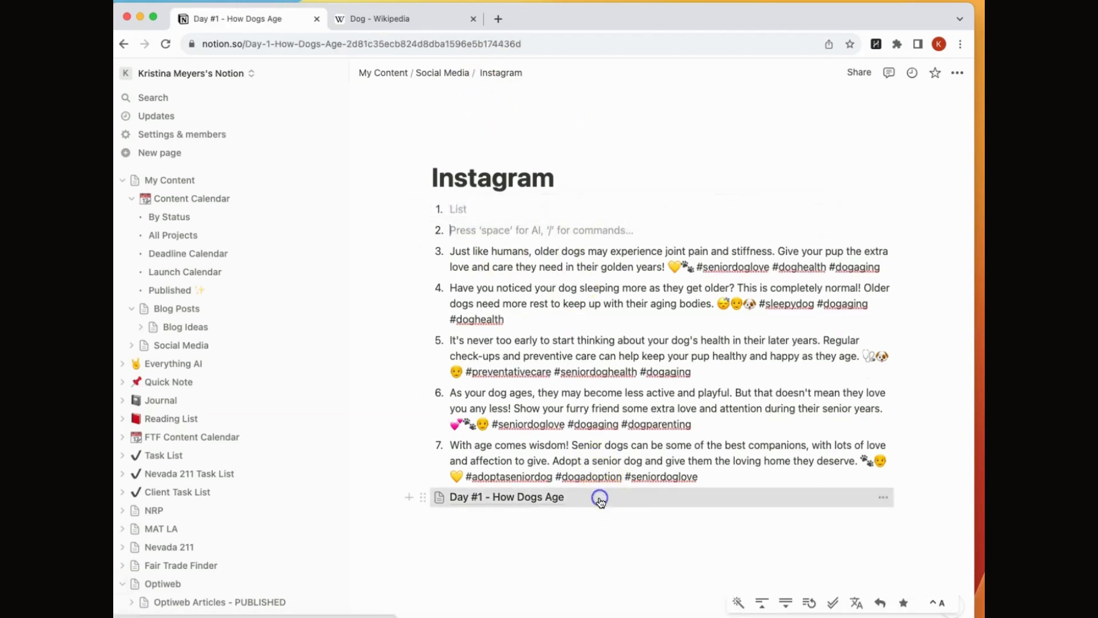
{"action": "left_click", "coordinate": [599, 496]}
{"action": "left_click", "coordinate": [464, 72]}
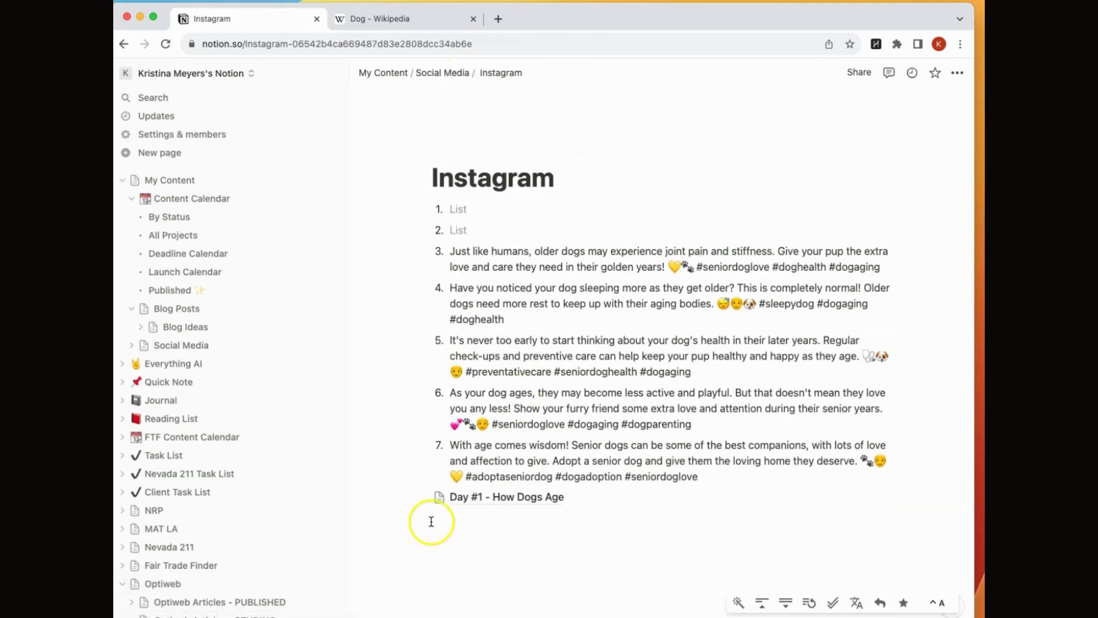
Add a sub-page titled "Day #2 - How Dogs Age" below the Day #1 page link
{"action": "left_click", "coordinate": [452, 518]}
{"action": "left_click", "coordinate": [417, 518]}
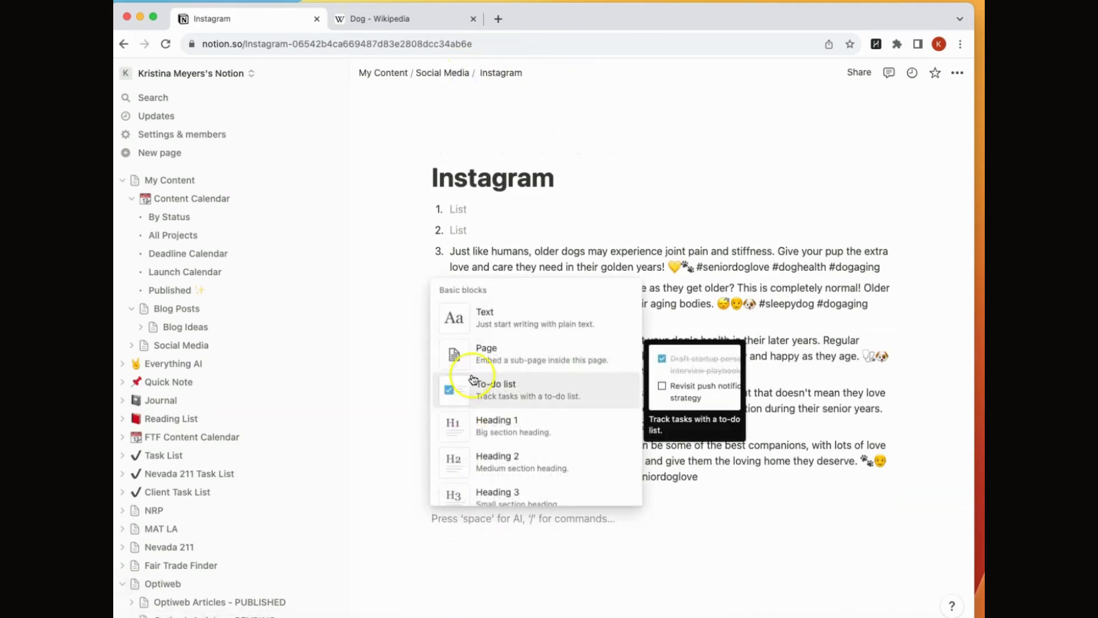
{"action": "left_click", "coordinate": [490, 354]}
{"action": "type", "text": "Day #2"}
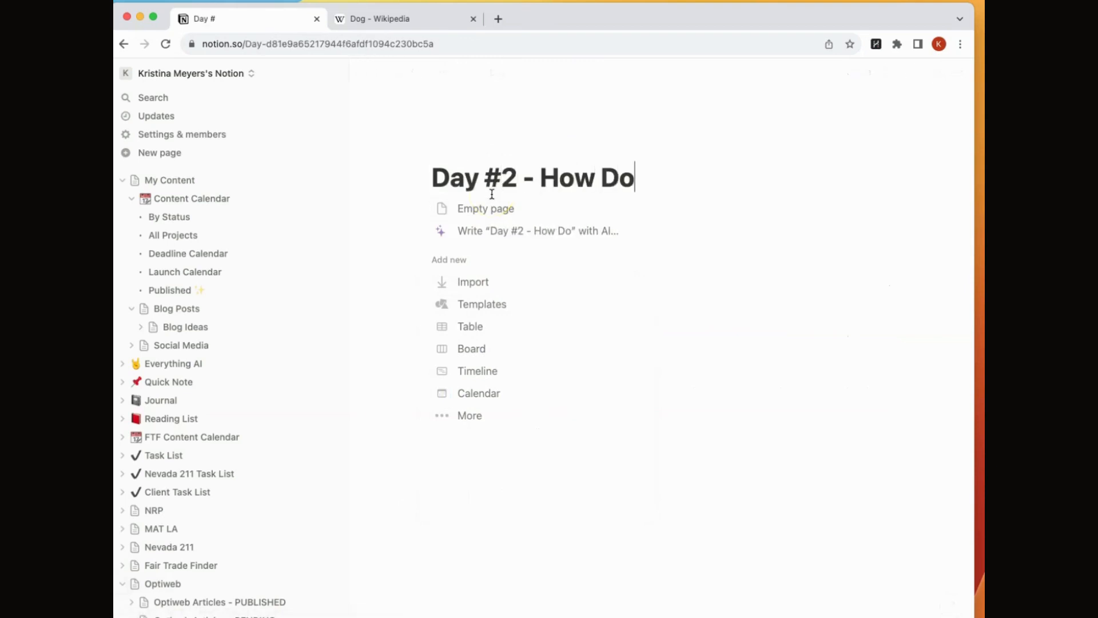
{"action": "type", "text": " - How Dogs Age"}
Paste the nutrition post into the Day #2 page as plain text and add an empty line above it
{"action": "left_click", "coordinate": [491, 207]}
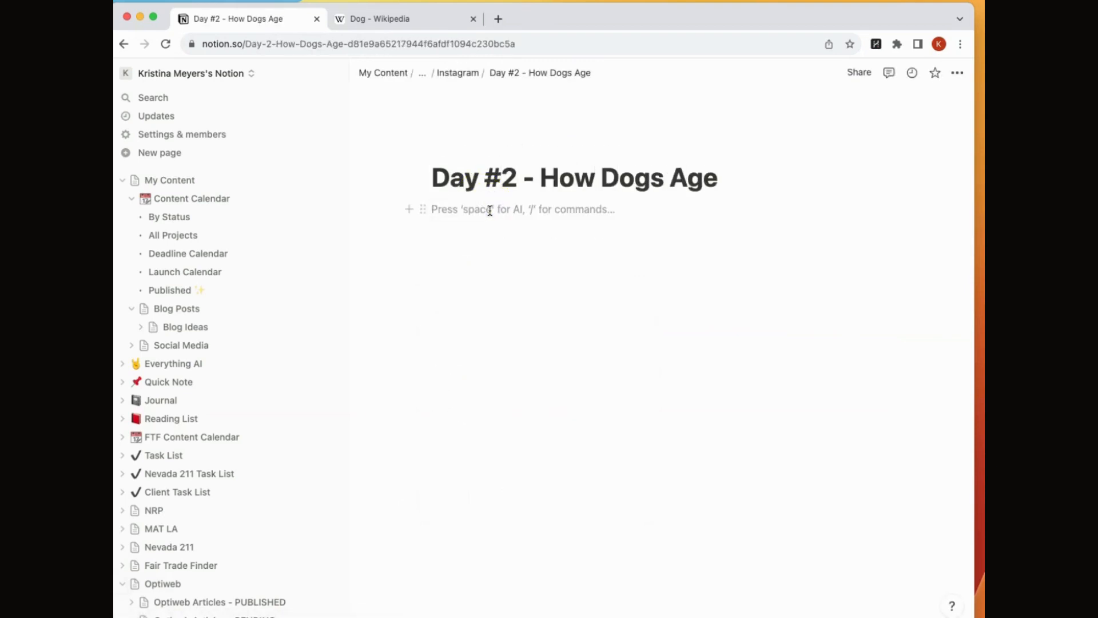
{"action": "type", "text": "As dogs age, their nutritional needs change too. Make sure you're feeding your furry friend the right food for their age! 🥣😌🐶 #dognutrition #healthypet #dogcare"}
{"action": "key", "text": "BackSpace"}
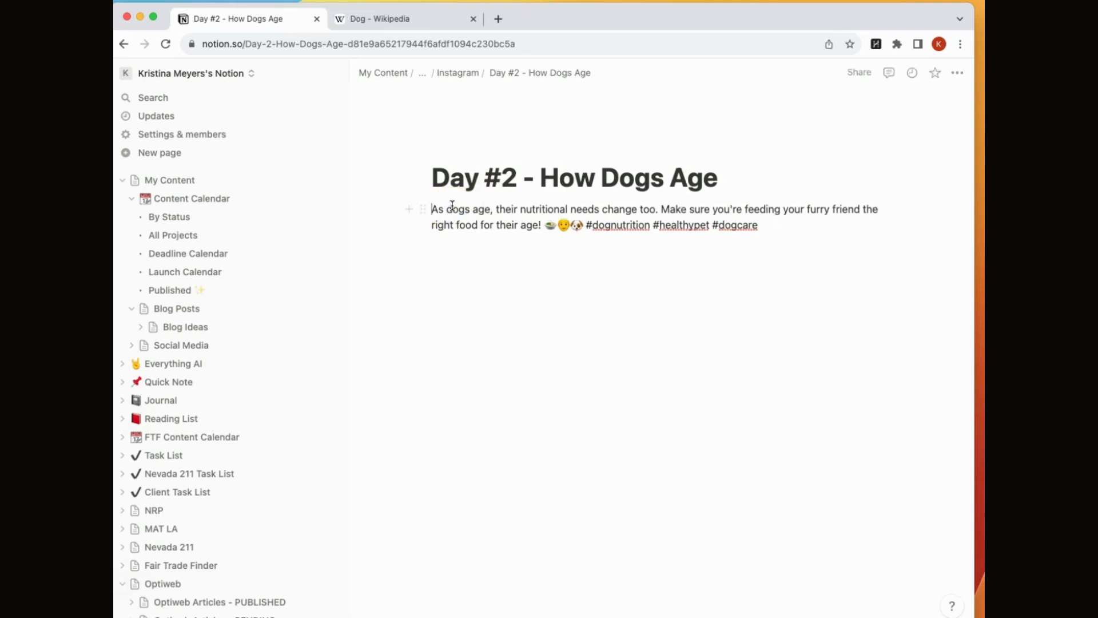
{"action": "key", "text": "Return"}
Insert a dog photo on a pink background from an Unsplash search for "dog" above the Day #2 text, and return to the Instagram page
{"action": "left_click", "coordinate": [410, 209]}
{"action": "scroll", "coordinate": [536, 383], "scroll_direction": "down", "scroll_amount": 10}
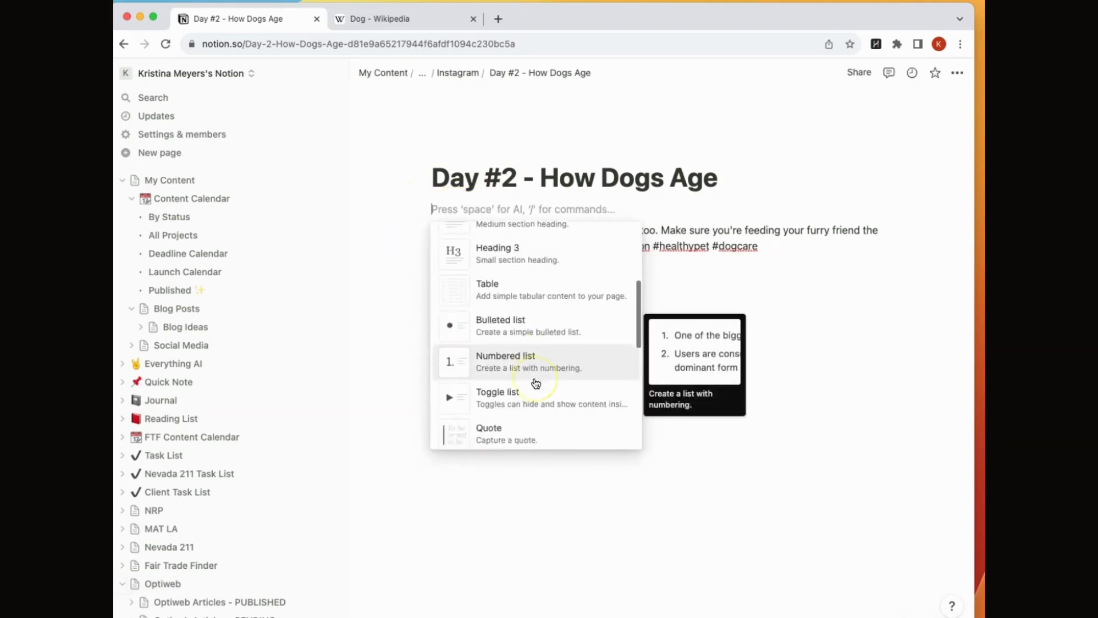
{"action": "left_click", "coordinate": [536, 387]}
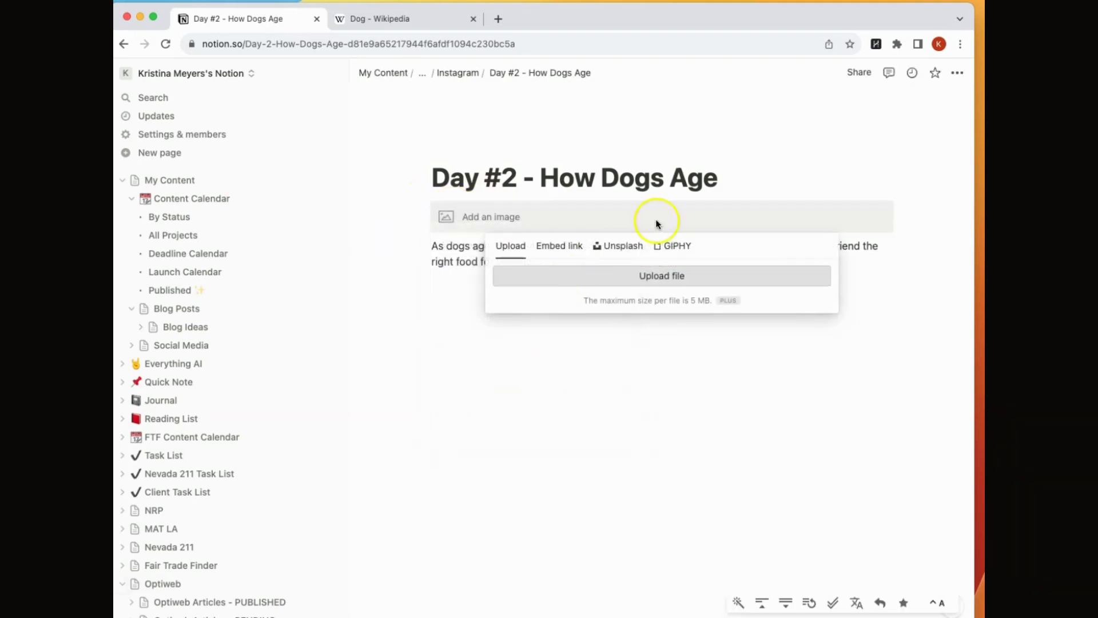
{"action": "left_click", "coordinate": [622, 246]}
{"action": "type", "text": "dog"}
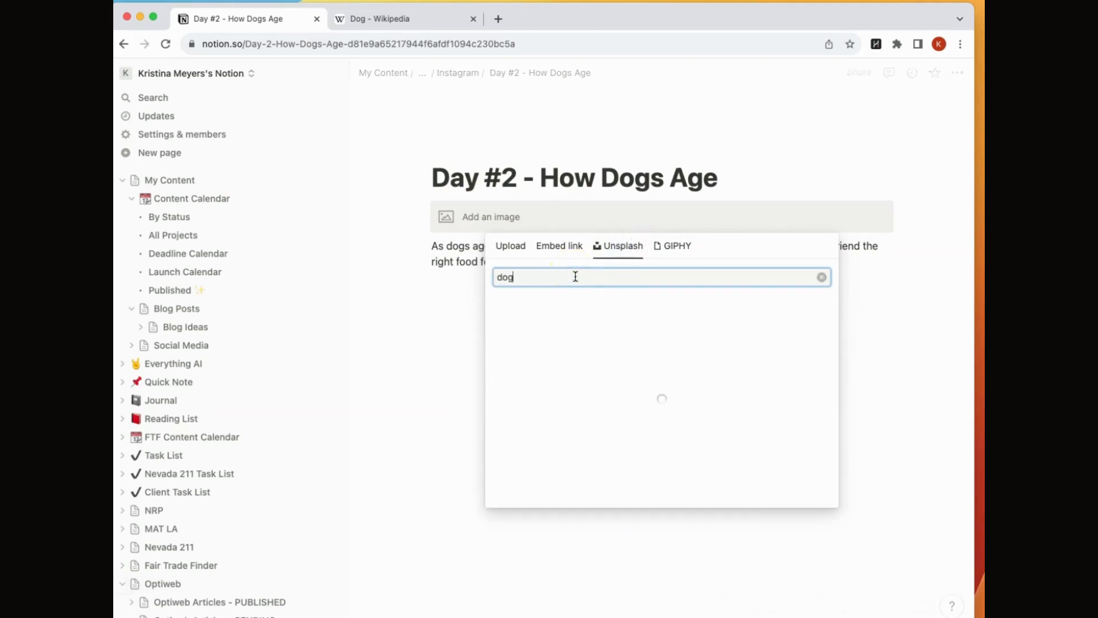
{"action": "left_click", "coordinate": [633, 309]}
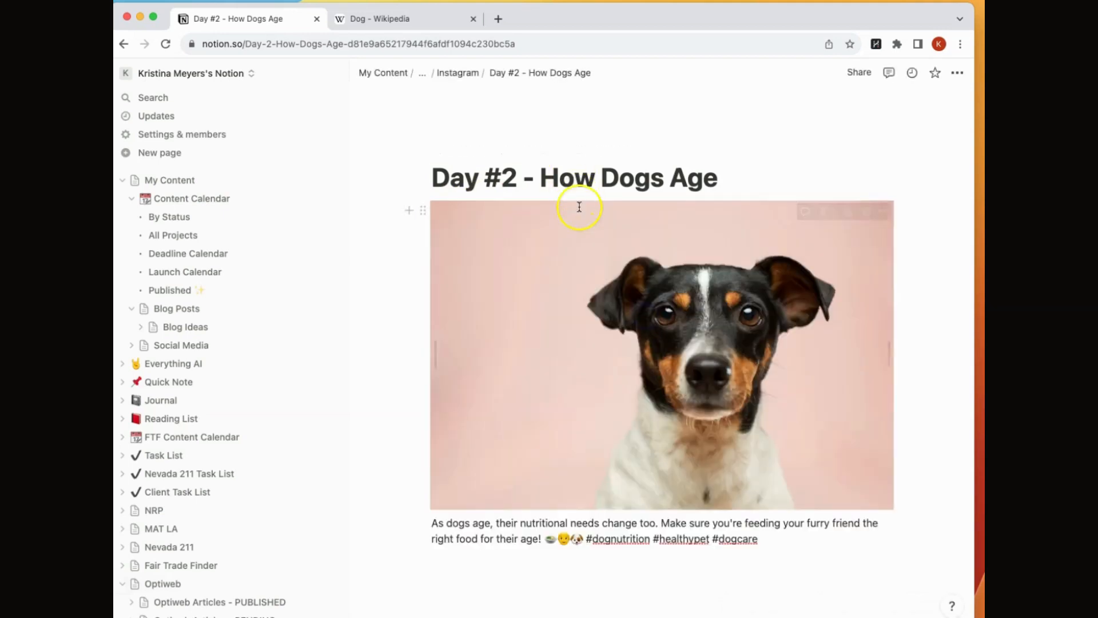
{"action": "left_click", "coordinate": [478, 73]}
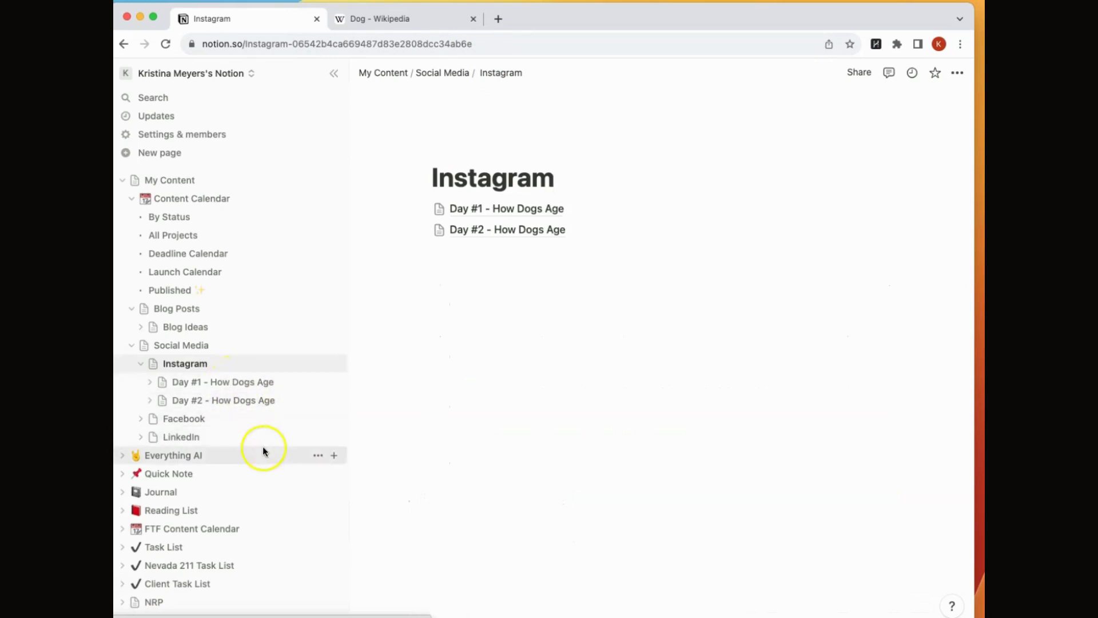
Move the Day #1 and Day #2 pages from Instagram into the Content Calendar and open the calendar's By Status view
{"action": "left_click", "coordinate": [240, 387]}
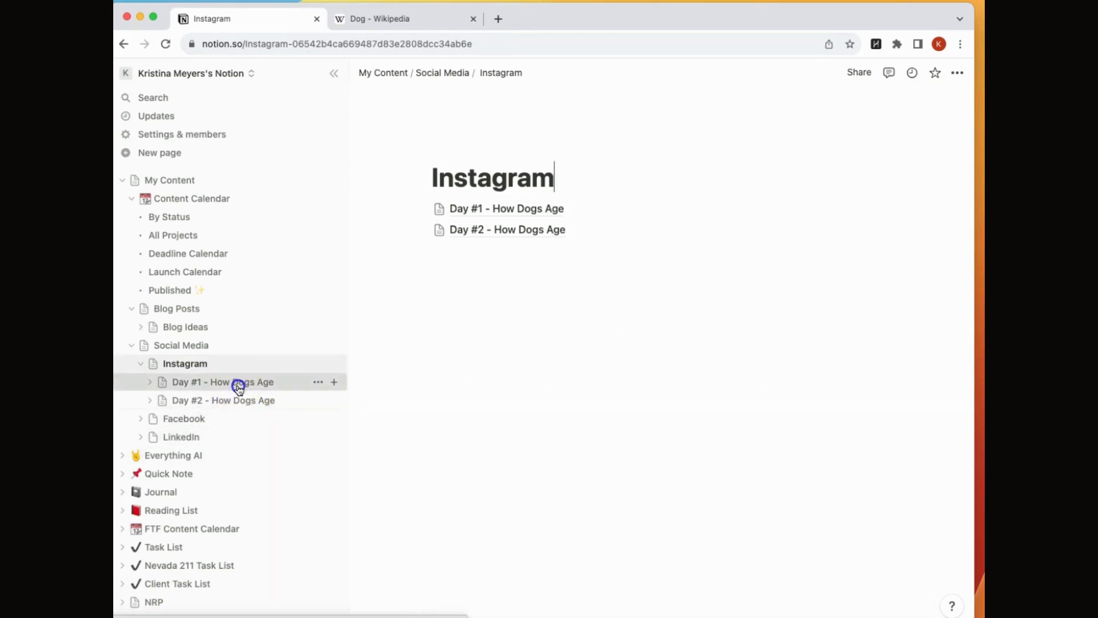
{"action": "left_click_drag", "start_coordinate": [239, 387], "coordinate": [248, 227]}
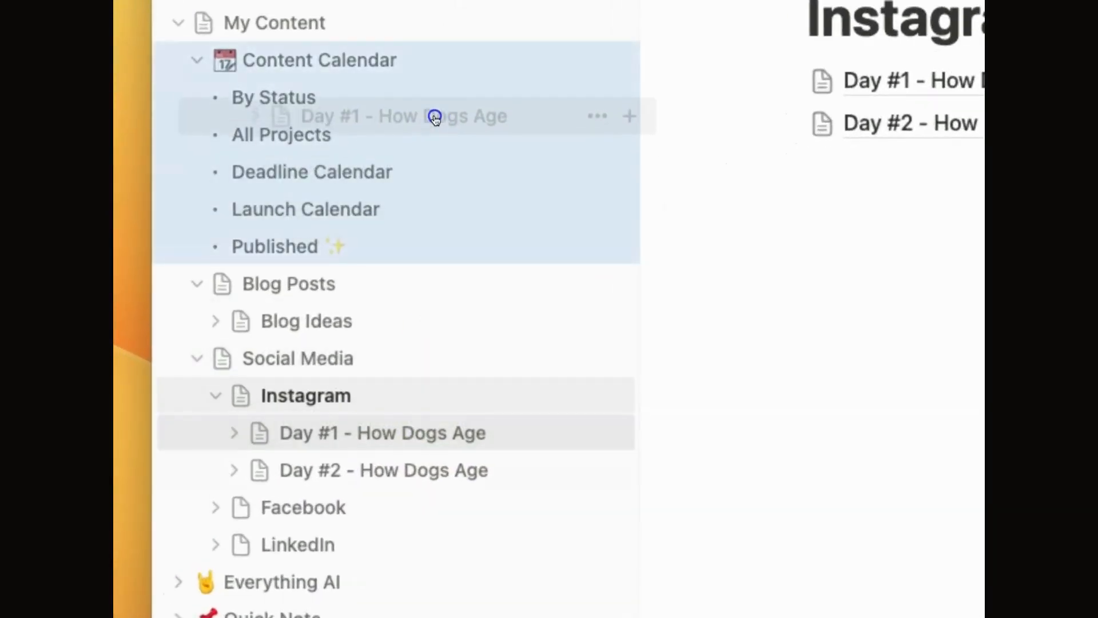
{"action": "left_click_drag", "start_coordinate": [435, 118], "coordinate": [434, 99]}
{"action": "left_click_drag", "start_coordinate": [357, 440], "coordinate": [333, 90]}
{"action": "left_click", "coordinate": [332, 60]}
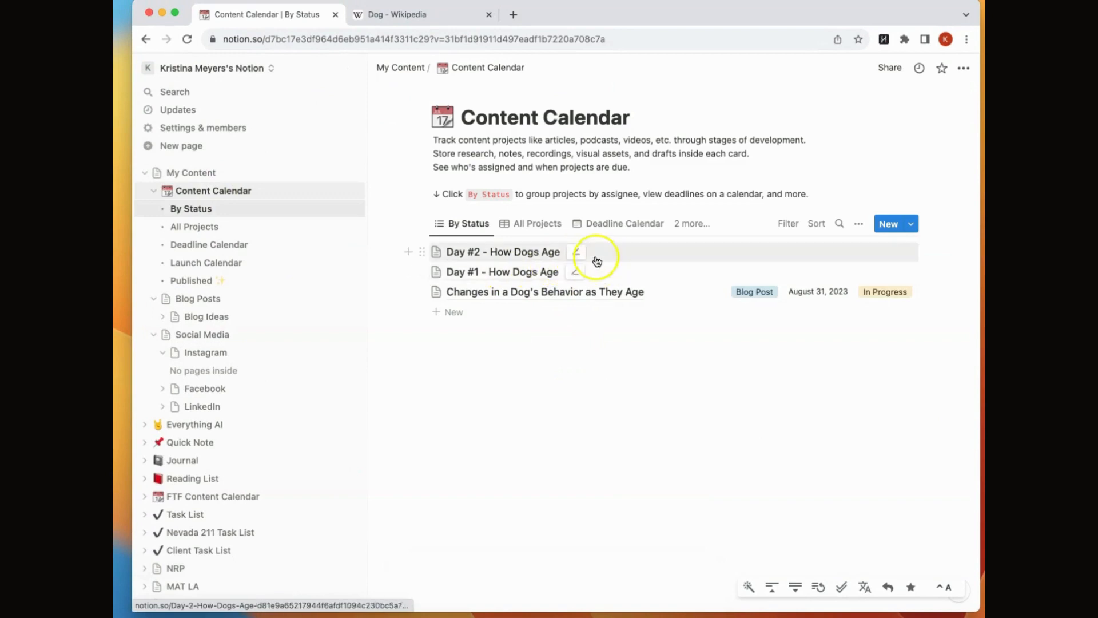
Open the Day #2 - How Dogs Age entry, assign it to the workspace owner, and set its Status to In Progress
{"action": "left_click", "coordinate": [549, 253]}
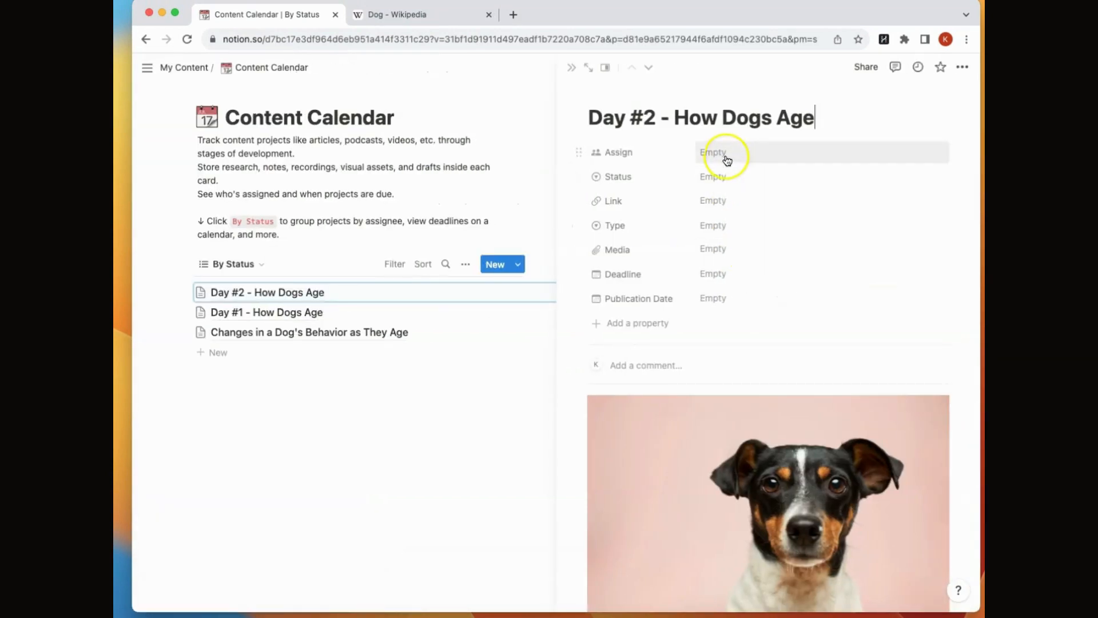
{"action": "left_click", "coordinate": [725, 154]}
{"action": "left_click", "coordinate": [723, 196]}
{"action": "left_click", "coordinate": [770, 221]}
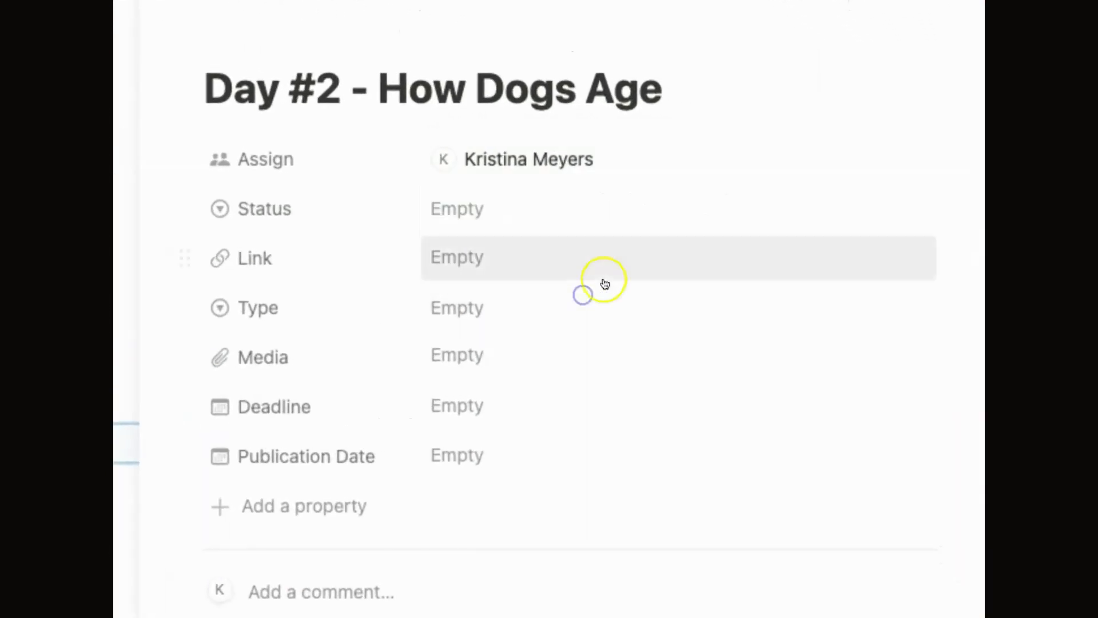
{"action": "left_click", "coordinate": [488, 209]}
{"action": "left_click", "coordinate": [534, 330]}
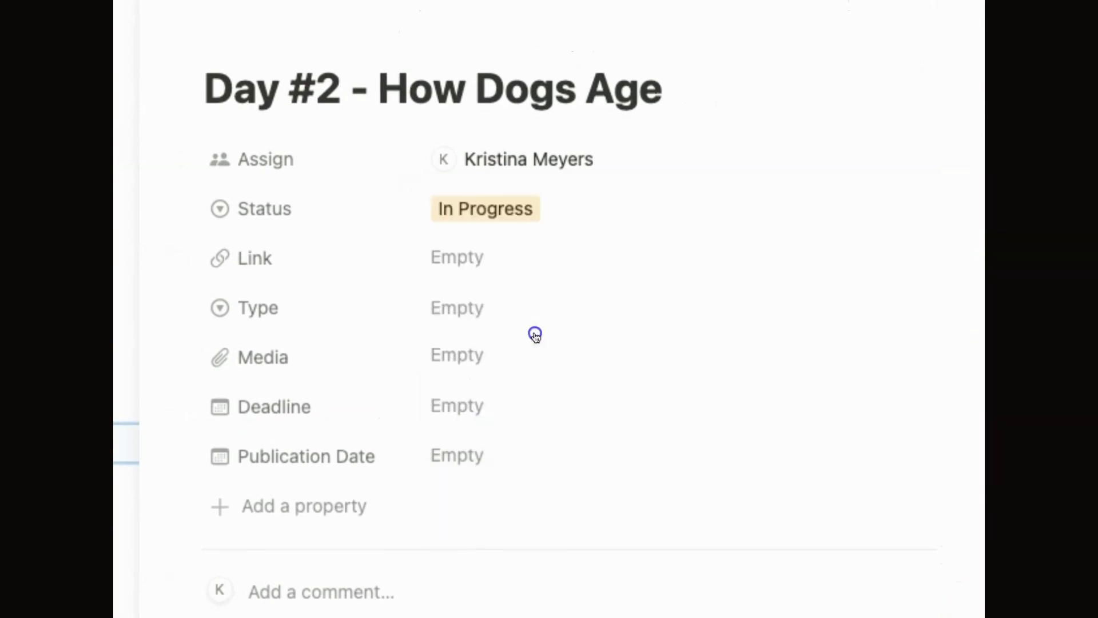
Set the Day #2 entry's Deadline to August 30, 2023 and its Type to Instagram, and close the entry
{"action": "left_click", "coordinate": [479, 397]}
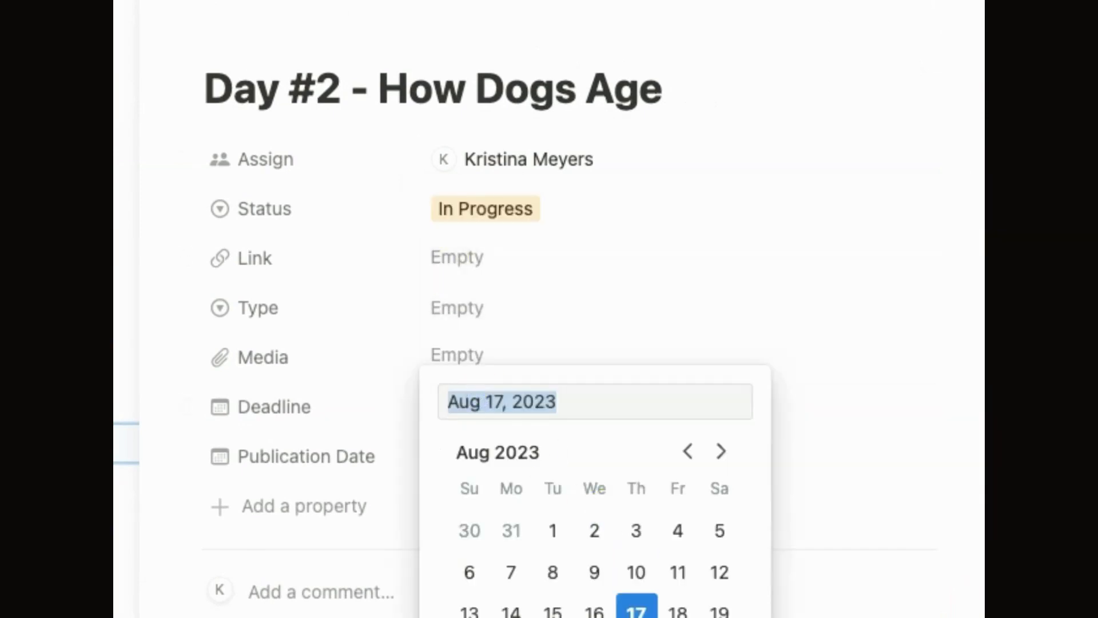
{"action": "left_click", "coordinate": [594, 617]}
{"action": "left_click", "coordinate": [480, 299]}
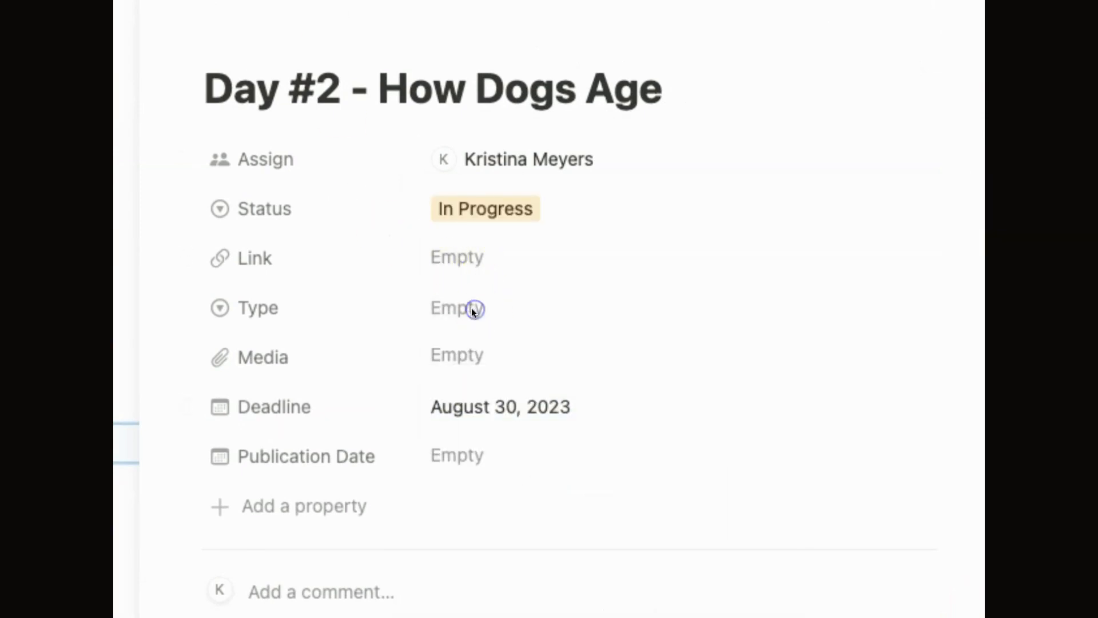
{"action": "left_click", "coordinate": [475, 307]}
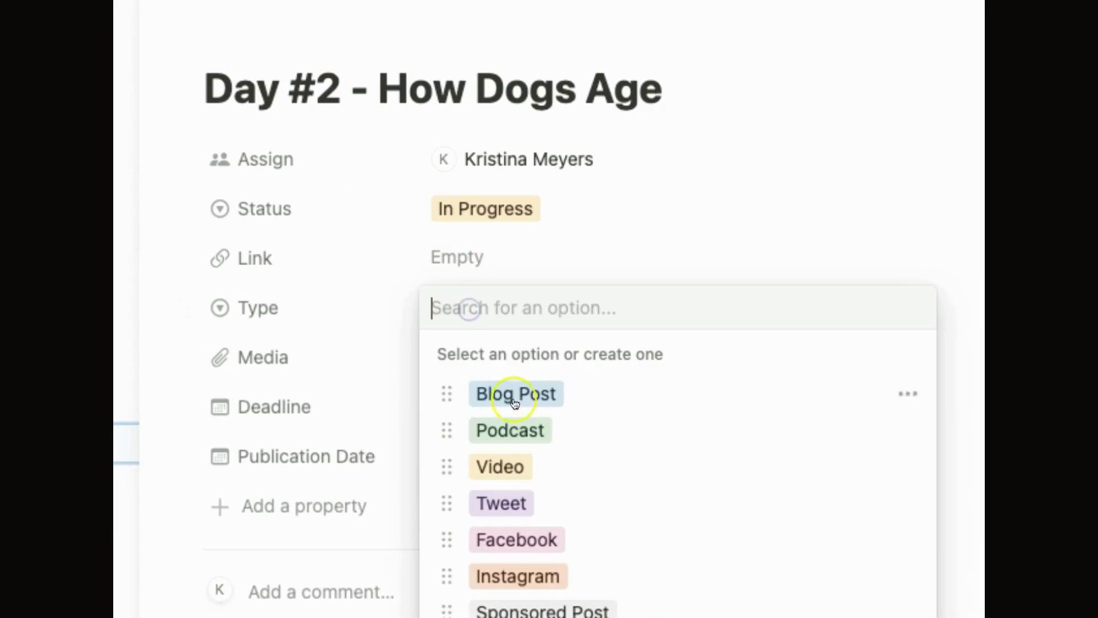
{"action": "left_click", "coordinate": [516, 573]}
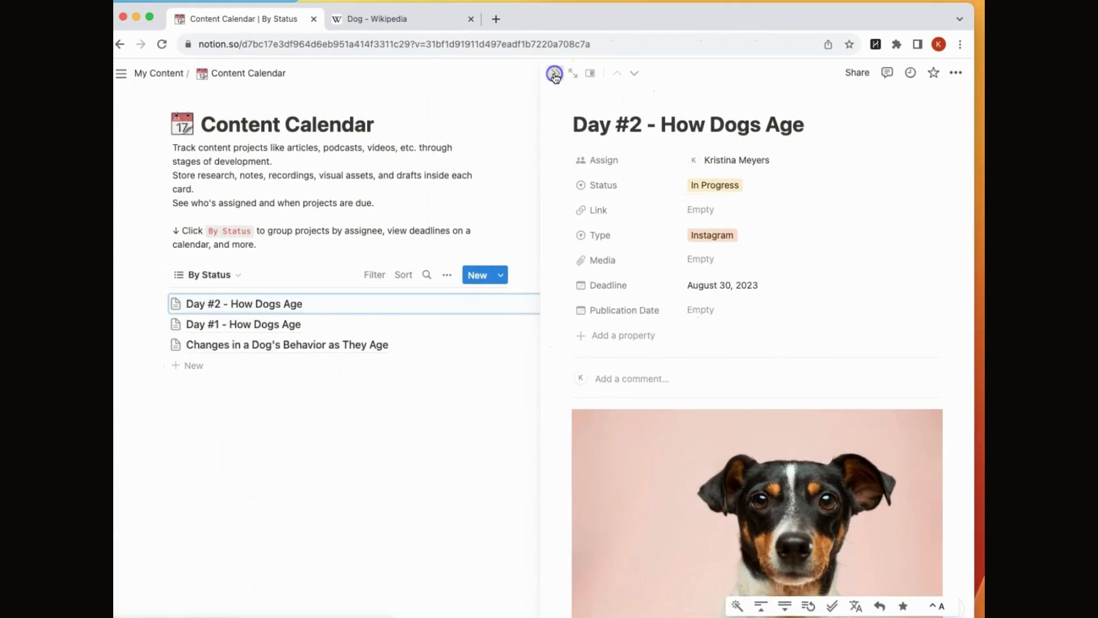
{"action": "left_click", "coordinate": [554, 75]}
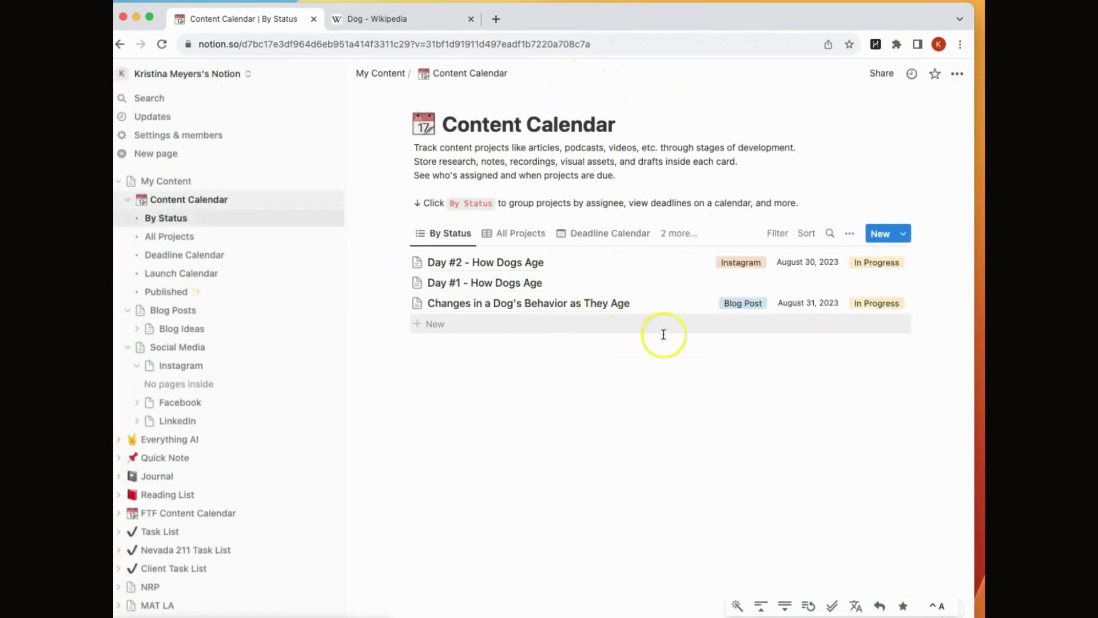
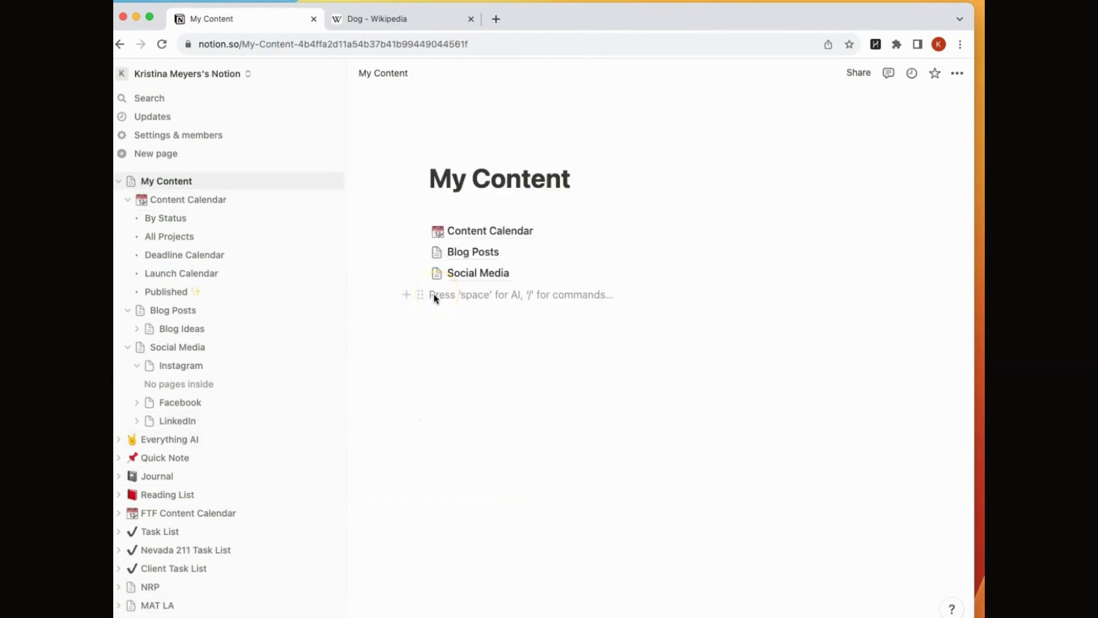
Add an empty sub-page titled "Newsletters" below Social Media on the My Content page
{"action": "left_click", "coordinate": [407, 294]}
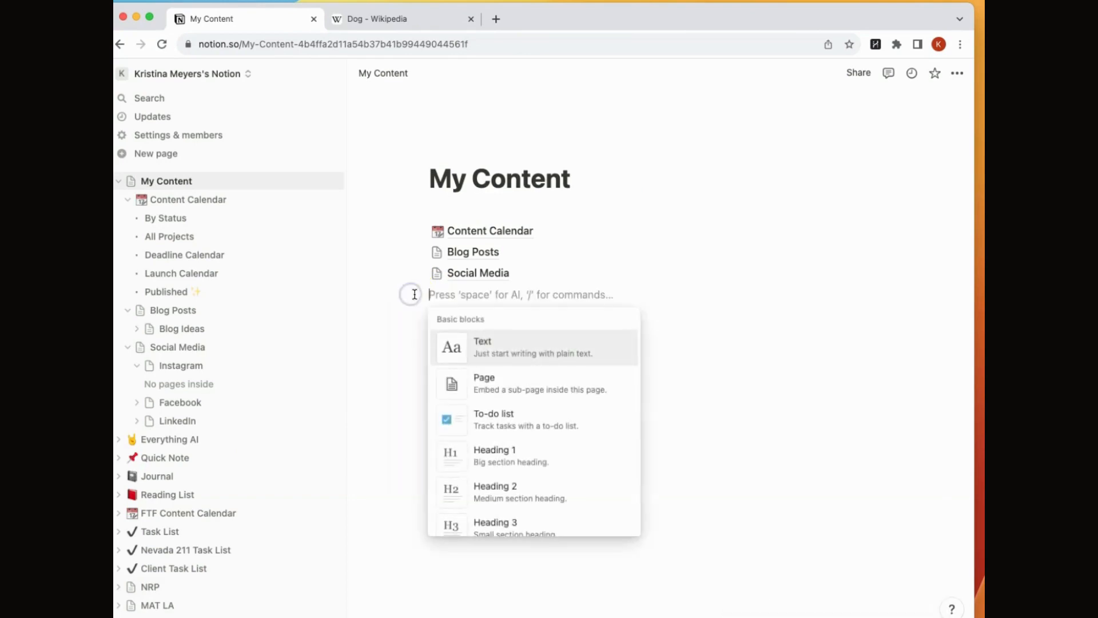
{"action": "left_click", "coordinate": [494, 383]}
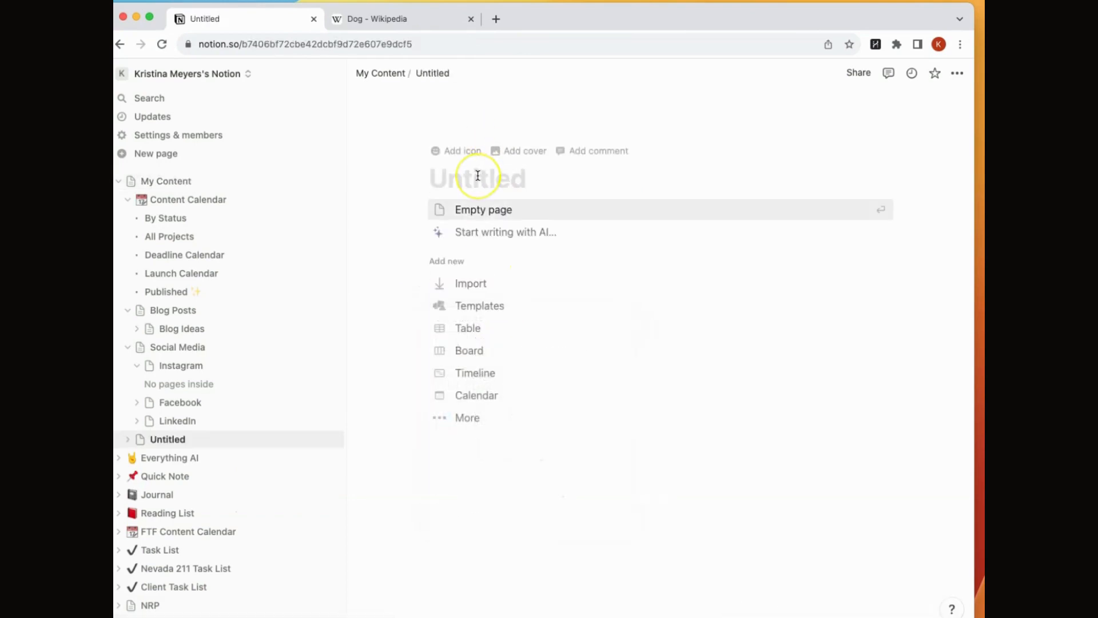
{"action": "type", "text": "Newsletters"}
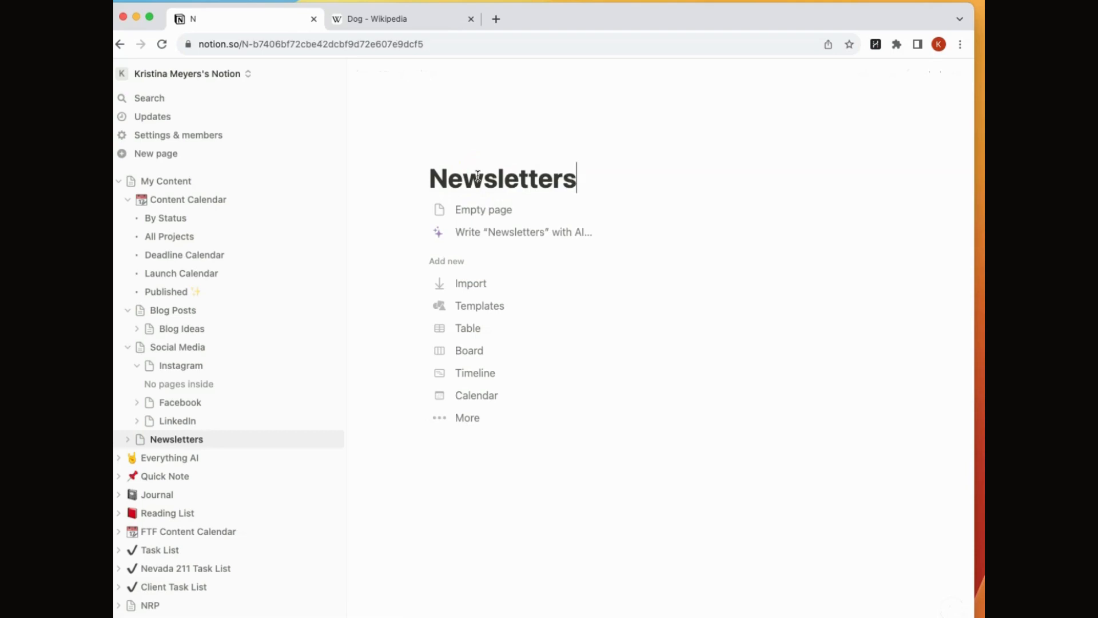
{"action": "left_click", "coordinate": [492, 210]}
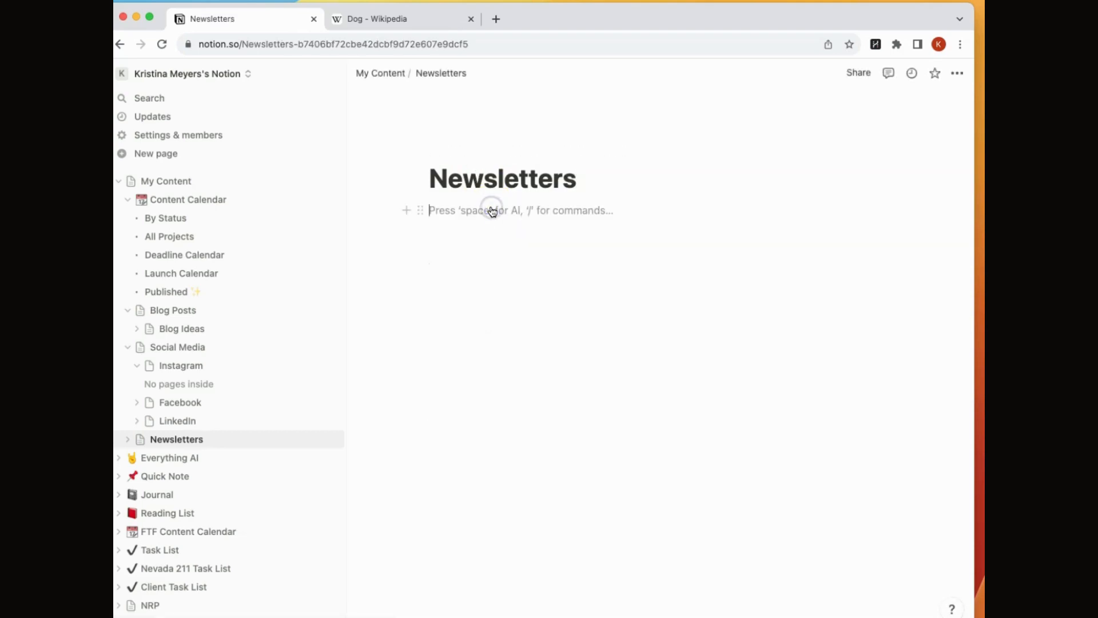
{"action": "type", "text": "Week of August 21 2023"}
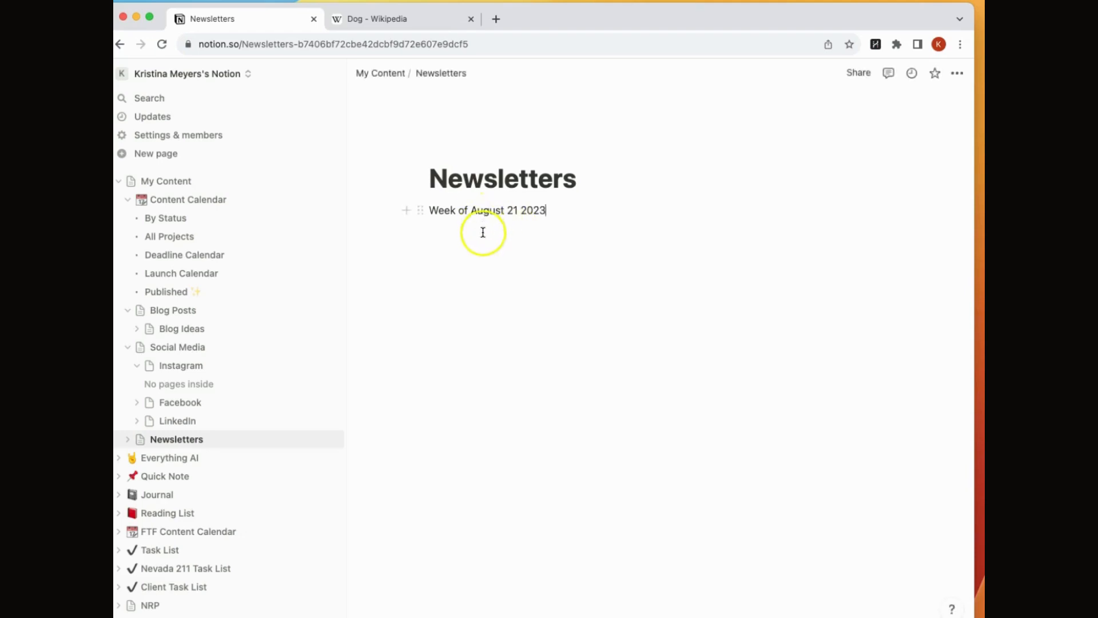
{"action": "left_click_drag", "start_coordinate": [429, 212], "coordinate": [506, 205]}
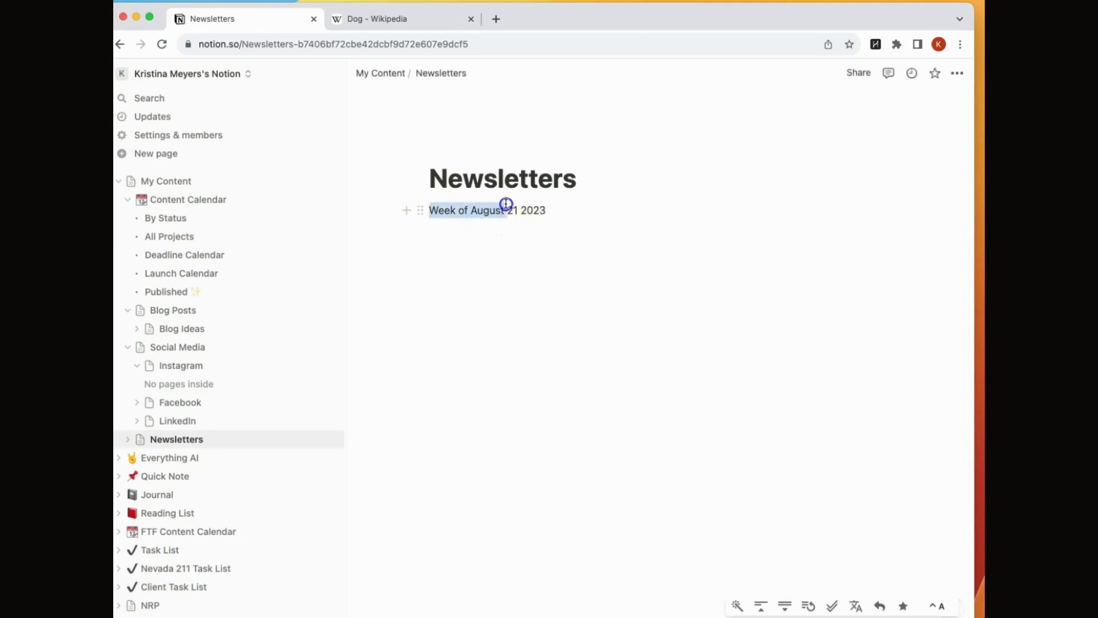
{"action": "key", "text": "BackSpace"}
Add an empty sub-page titled "Week of August 21 2023" inside the Newsletters page
{"action": "left_click", "coordinate": [405, 211]}
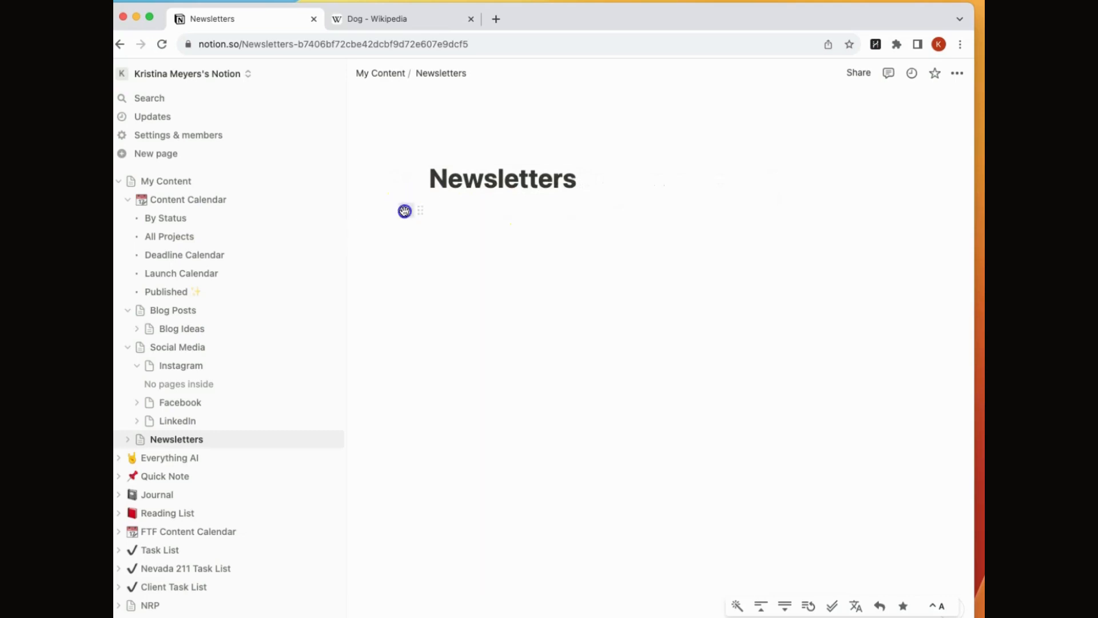
{"action": "left_click", "coordinate": [517, 296]}
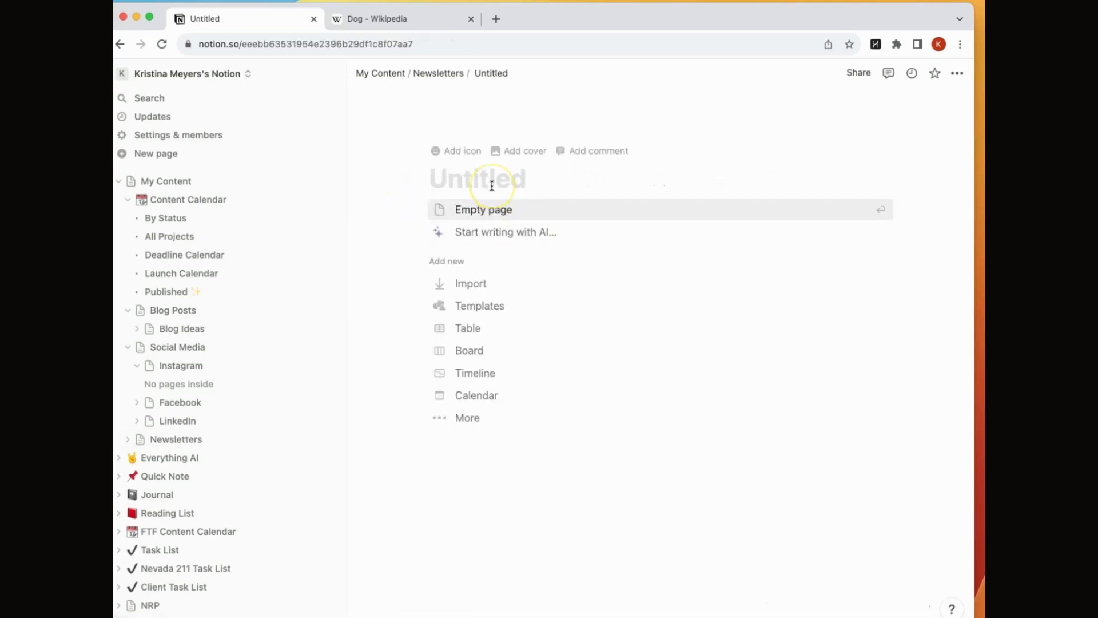
{"action": "left_click", "coordinate": [492, 185]}
{"action": "type", "text": "Week of August 21 2023"}
{"action": "left_click", "coordinate": [492, 209]}
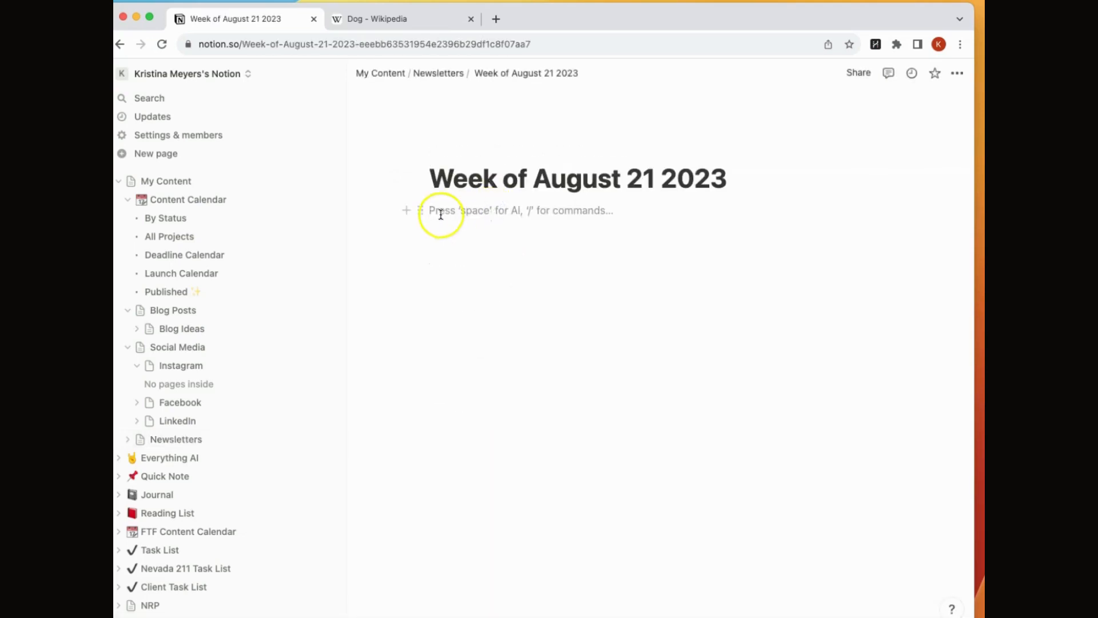
Generate the page text with the AI prompt "Write a newsletter edition about how dogs age" and keep the result
{"action": "key", "text": "space"}
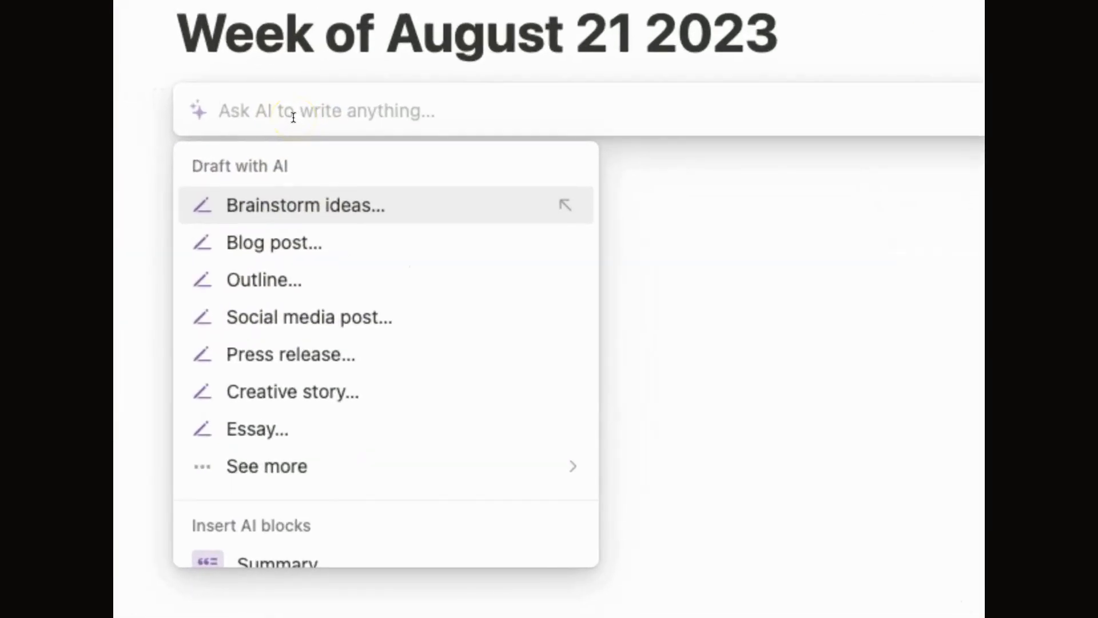
{"action": "type", "text": "Write an ed"}
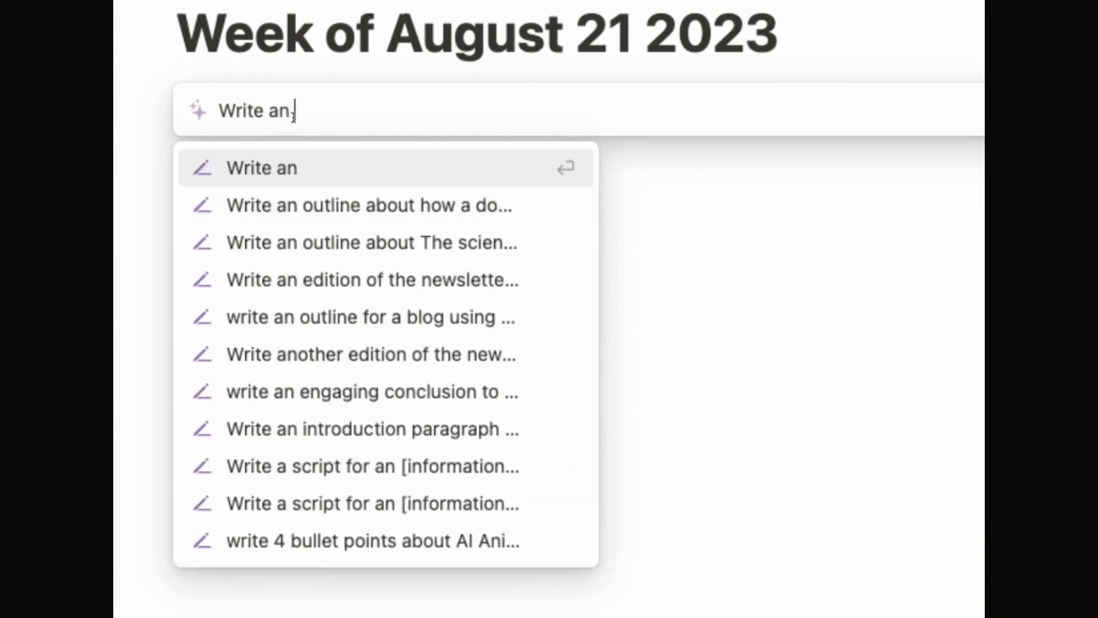
{"action": "key", "text": "BackSpace"}
{"action": "key", "text": "BackSpace"}
{"action": "key", "text": "BackSpace"}
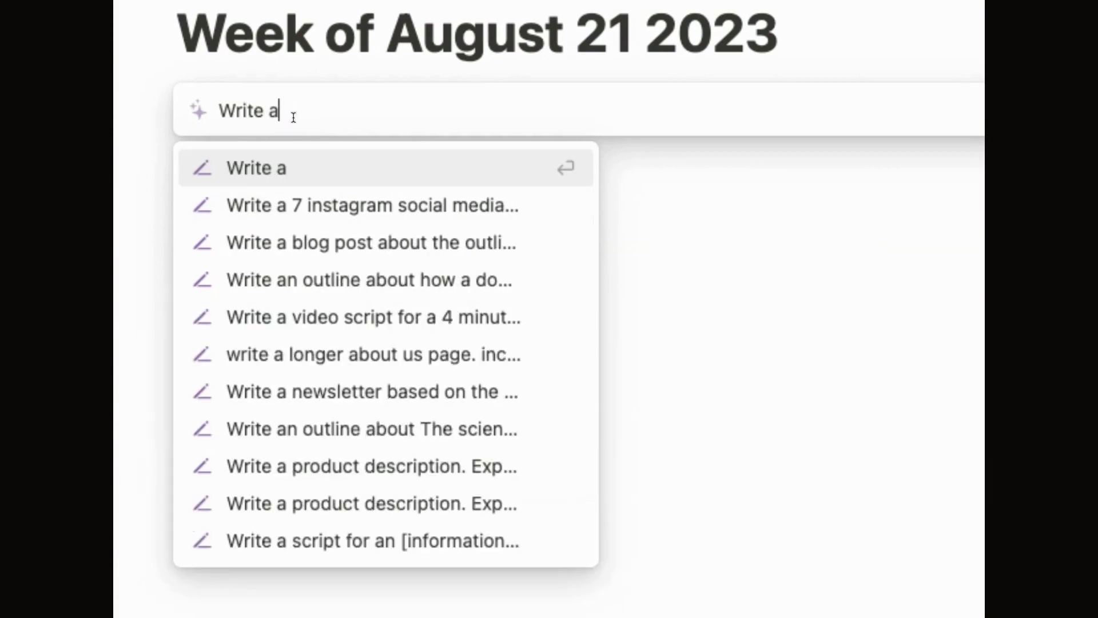
{"action": "type", "text": "newset"}
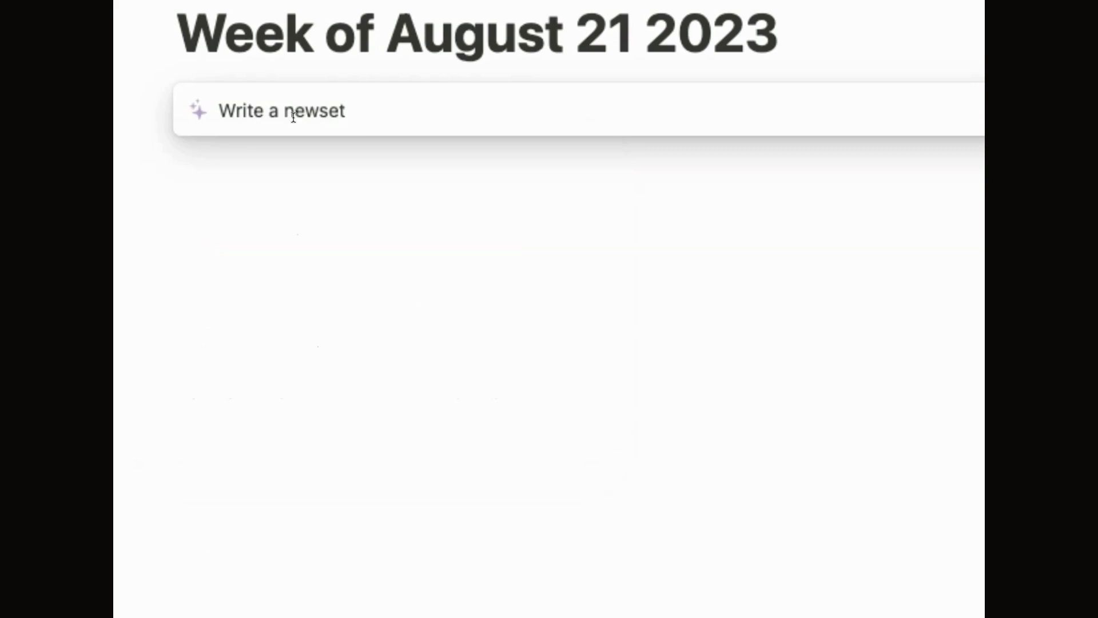
{"action": "key", "text": "BackSpace"}
{"action": "key", "text": "BackSpace"}
{"action": "type", "text": "letter editi"}
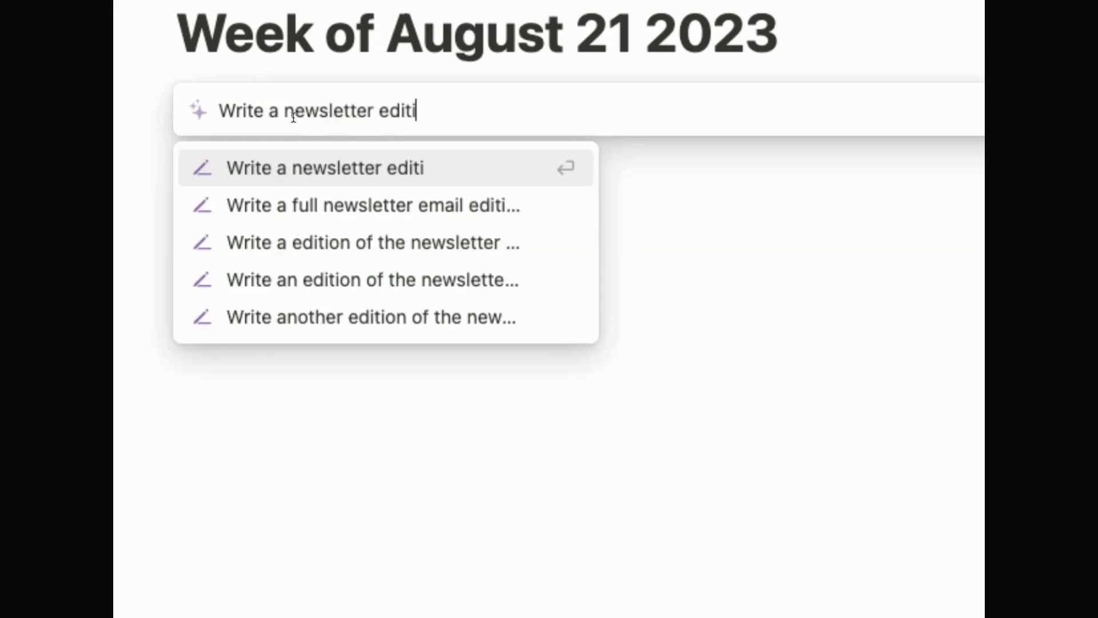
{"action": "type", "text": "on ab"}
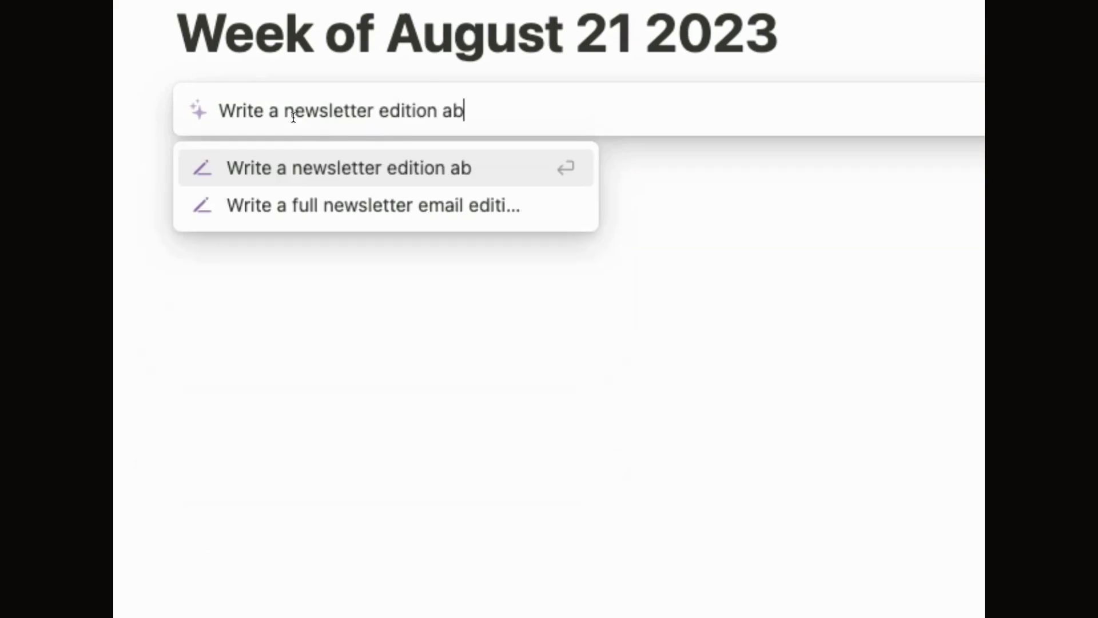
{"action": "type", "text": "out how dogs age"}
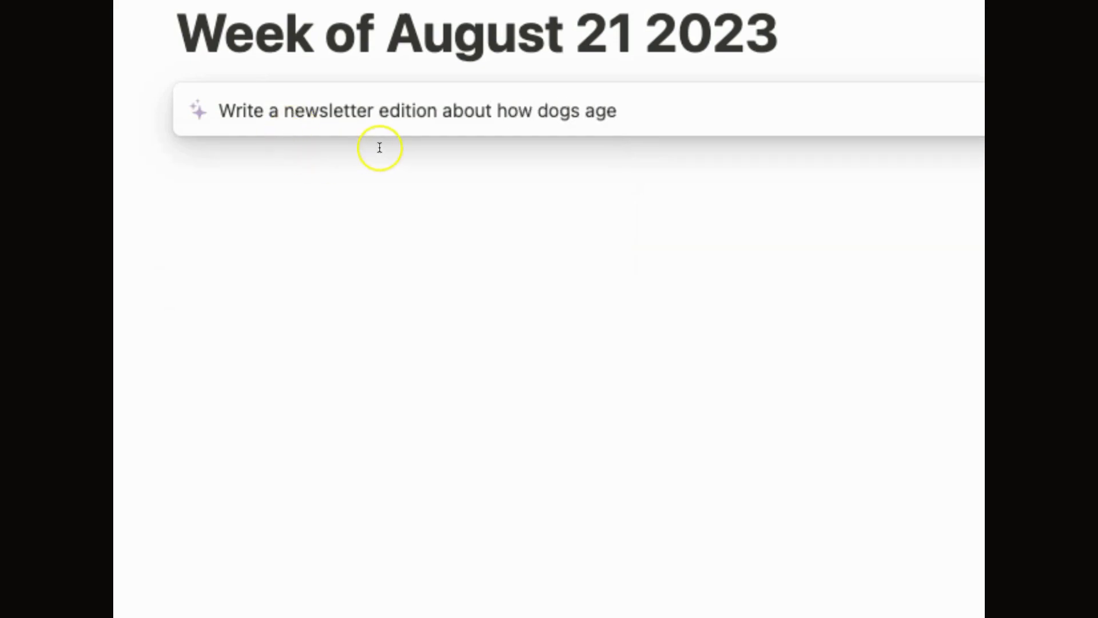
{"action": "key", "text": "Return"}
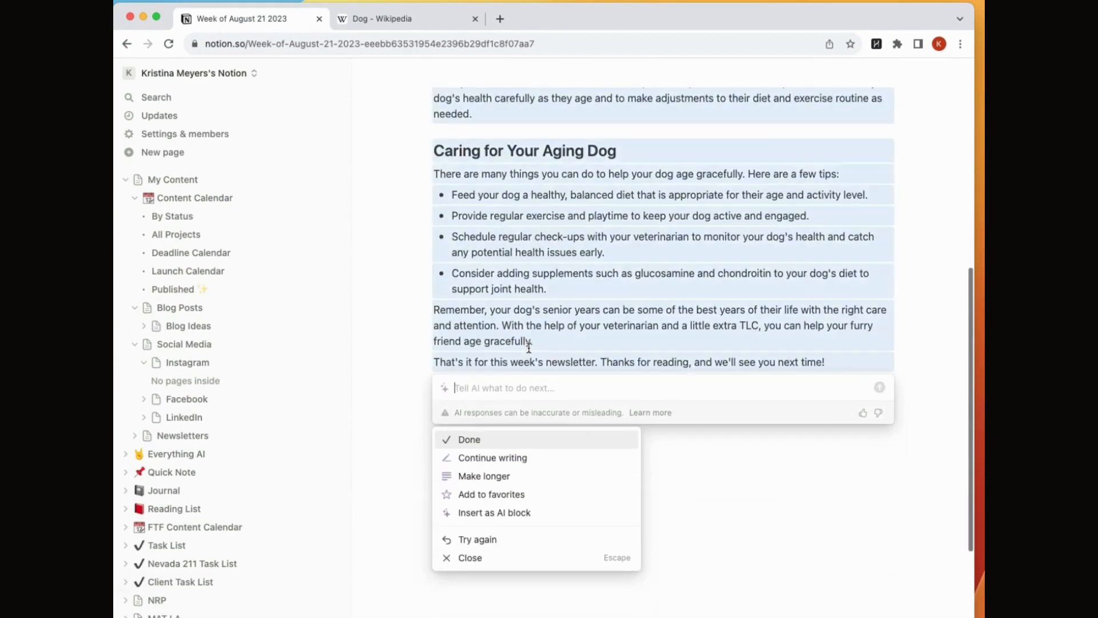
{"action": "left_click", "coordinate": [478, 466]}
Insert a photo of a brown and white dog from an Unsplash search for "dog" below the "Newsletter: How Dogs Age" heading
{"action": "scroll", "coordinate": [492, 297], "scroll_direction": "up", "scroll_amount": 5}
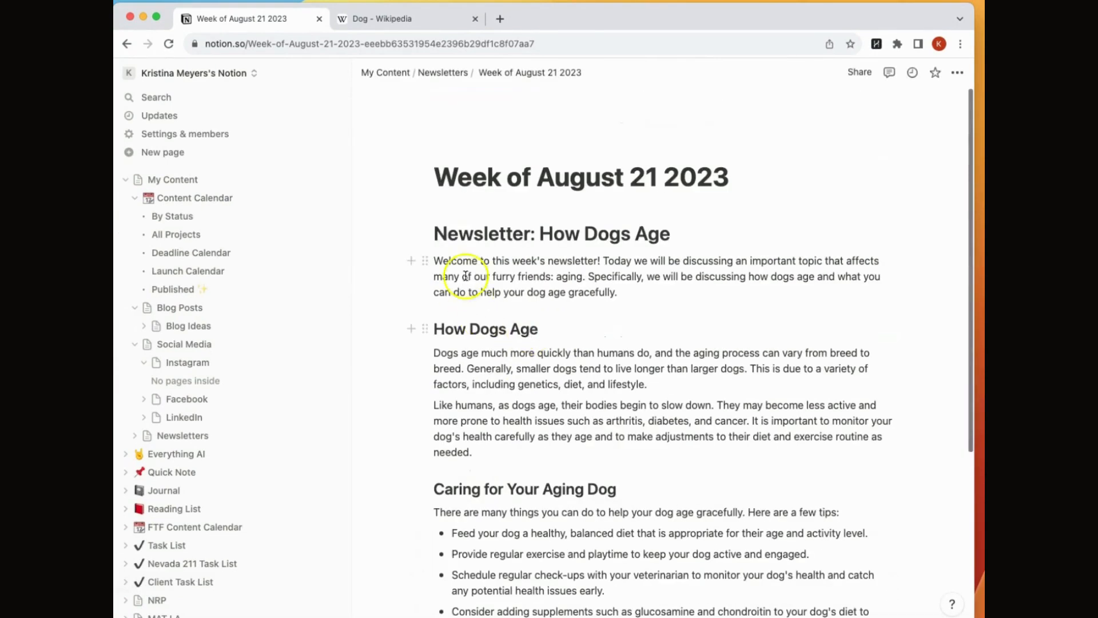
{"action": "left_click", "coordinate": [407, 231]}
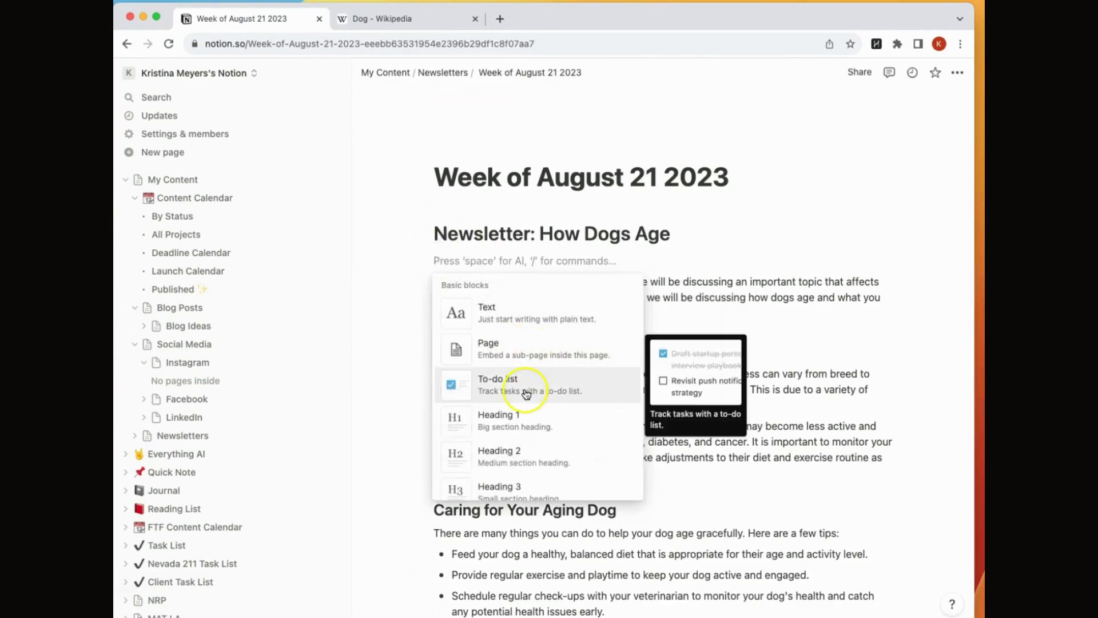
{"action": "scroll", "coordinate": [526, 395], "scroll_direction": "down", "scroll_amount": 4}
{"action": "scroll", "coordinate": [527, 394], "scroll_direction": "up", "scroll_amount": 4}
{"action": "scroll", "coordinate": [526, 394], "scroll_direction": "down", "scroll_amount": 9}
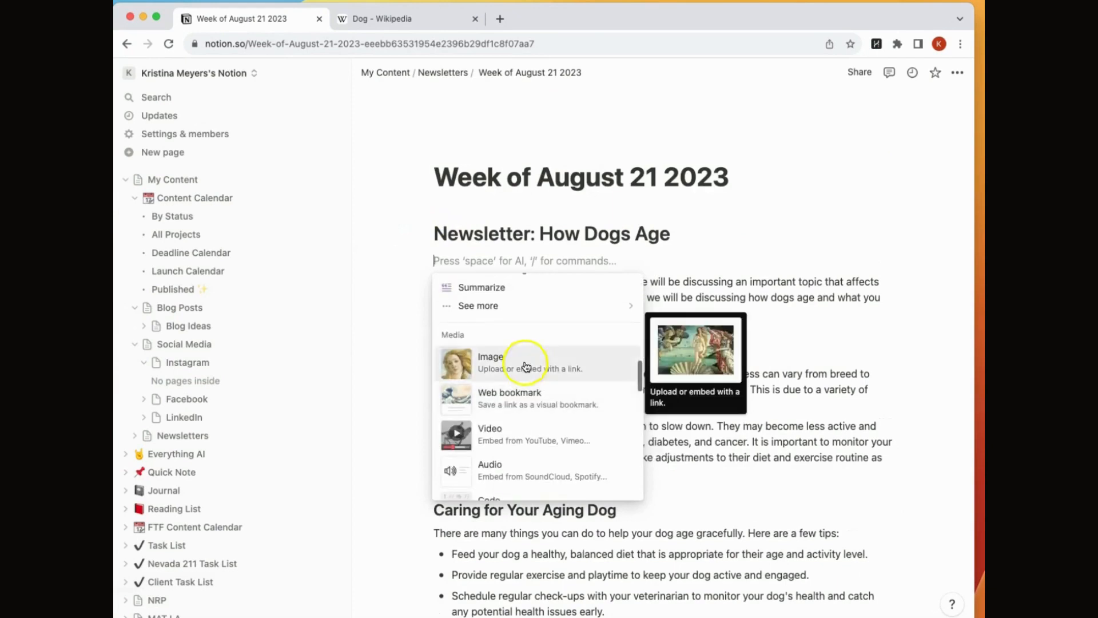
{"action": "left_click", "coordinate": [522, 366]}
{"action": "left_click", "coordinate": [627, 295]}
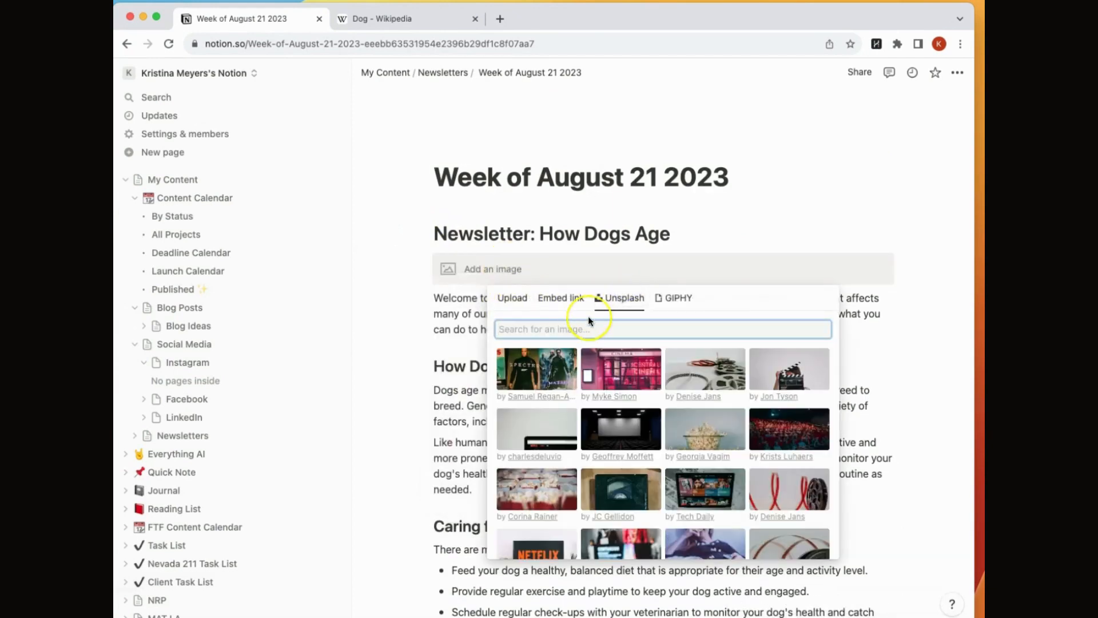
{"action": "type", "text": "dog"}
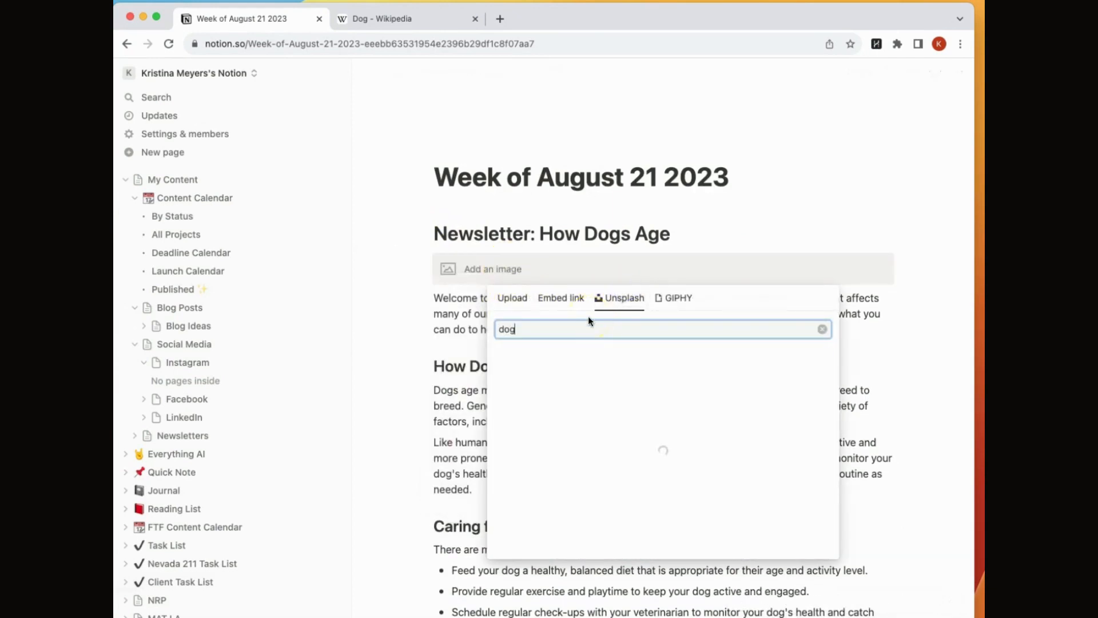
{"action": "left_click", "coordinate": [644, 431]}
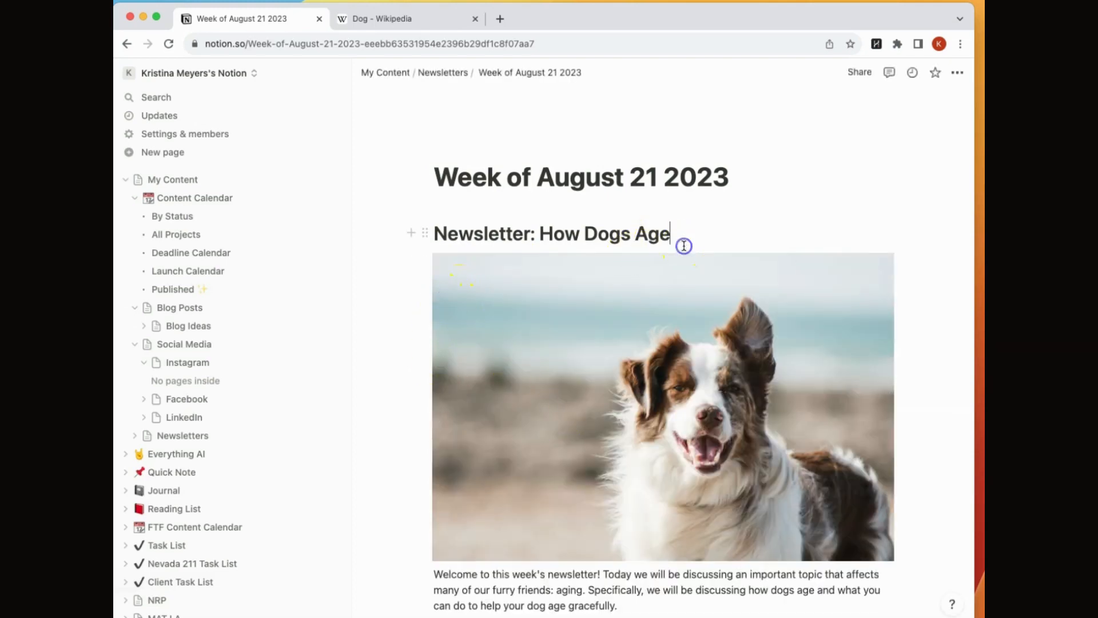
Review the newsletter, return to the Newsletters page, and move the Week of August 21 2023 page into the Content Calendar
{"action": "scroll", "coordinate": [748, 466], "scroll_direction": "down", "scroll_amount": 8}
{"action": "scroll", "coordinate": [750, 469], "scroll_direction": "up", "scroll_amount": 7}
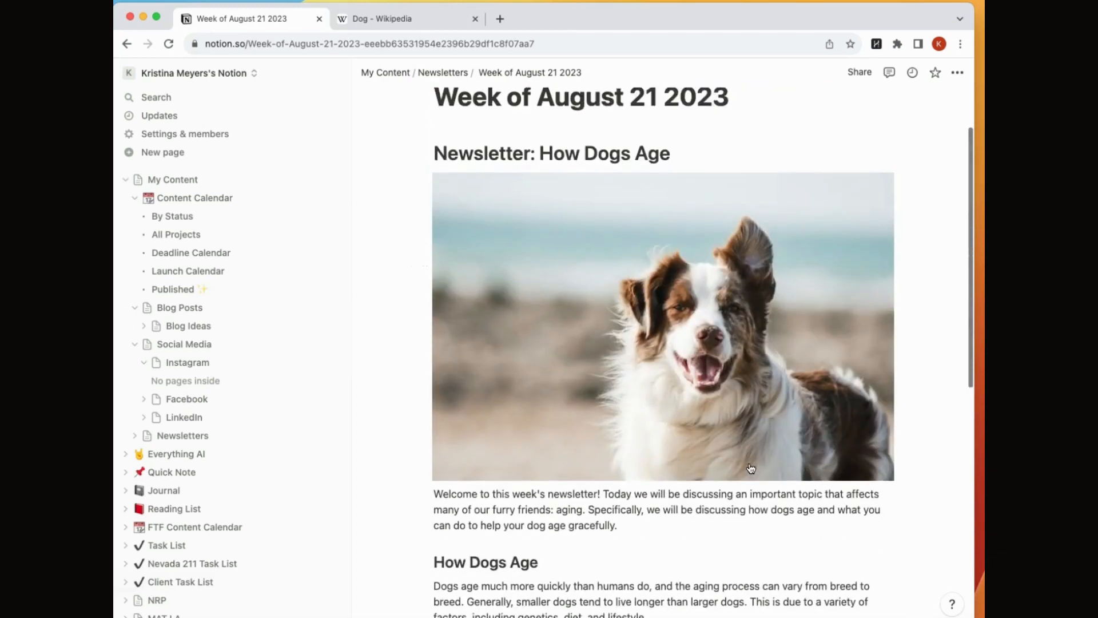
{"action": "scroll", "coordinate": [750, 468], "scroll_direction": "down", "scroll_amount": 8}
{"action": "left_click", "coordinate": [824, 443]}
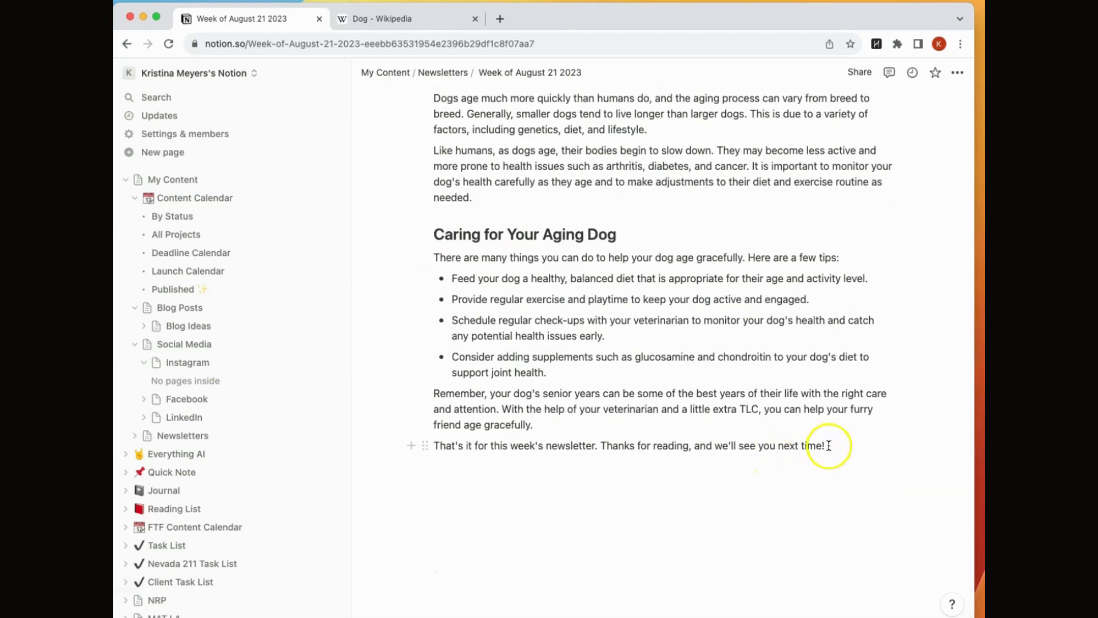
{"action": "scroll", "coordinate": [846, 456], "scroll_direction": "up", "scroll_amount": 15}
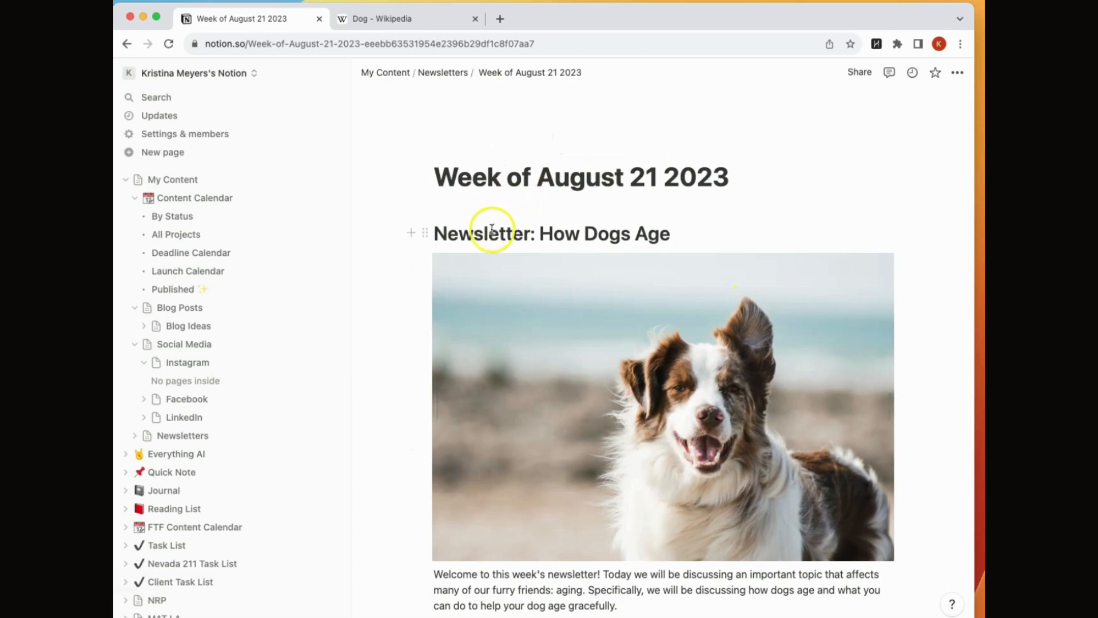
{"action": "left_click", "coordinate": [460, 74]}
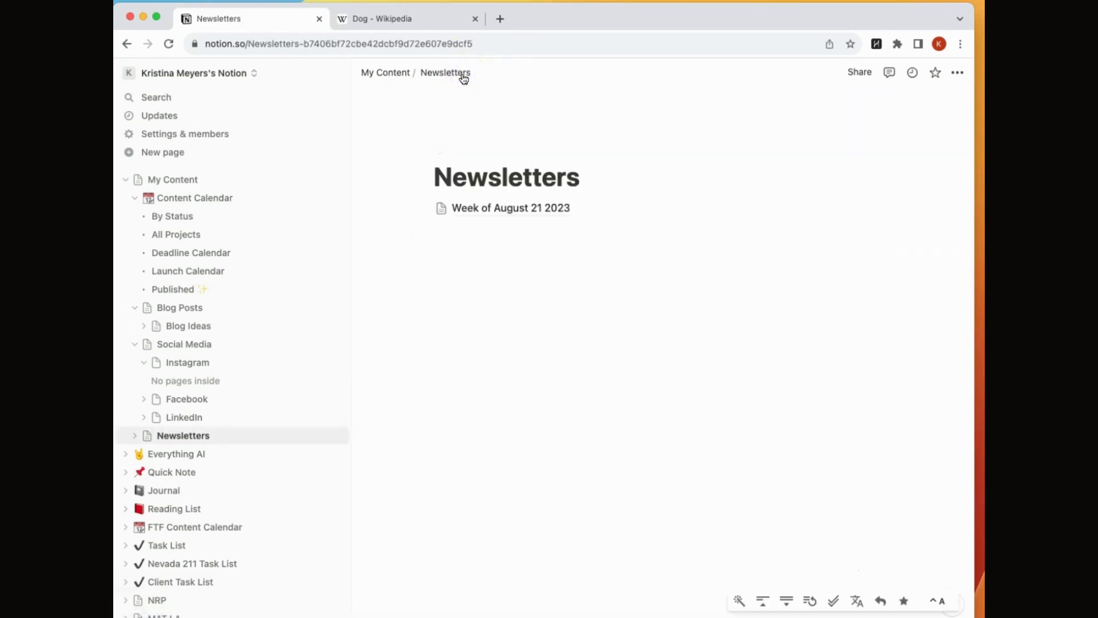
{"action": "left_click", "coordinate": [135, 436]}
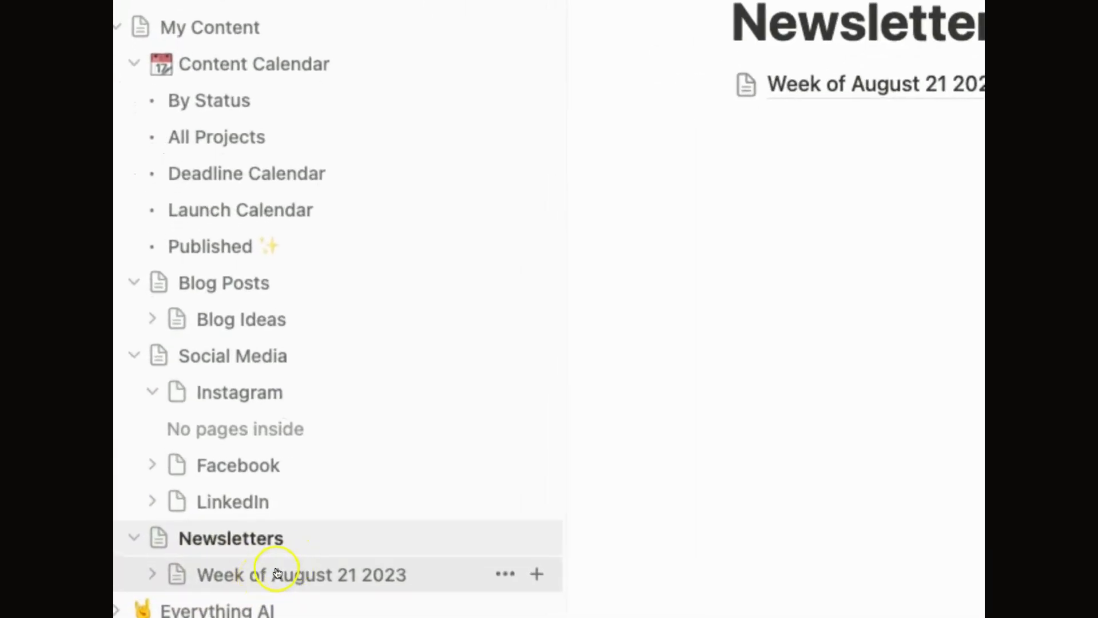
{"action": "left_click", "coordinate": [317, 573]}
{"action": "left_click_drag", "start_coordinate": [318, 576], "coordinate": [338, 128]}
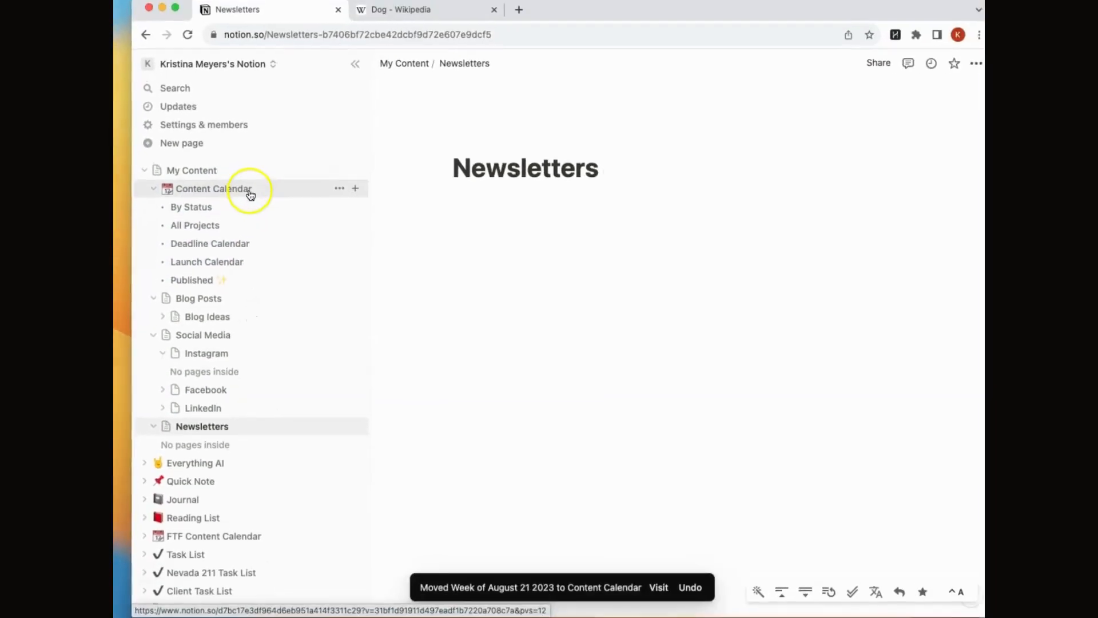
Open the Week of August 21 2023 entry in the Content Calendar and set its status to In Progress
{"action": "left_click", "coordinate": [250, 195]}
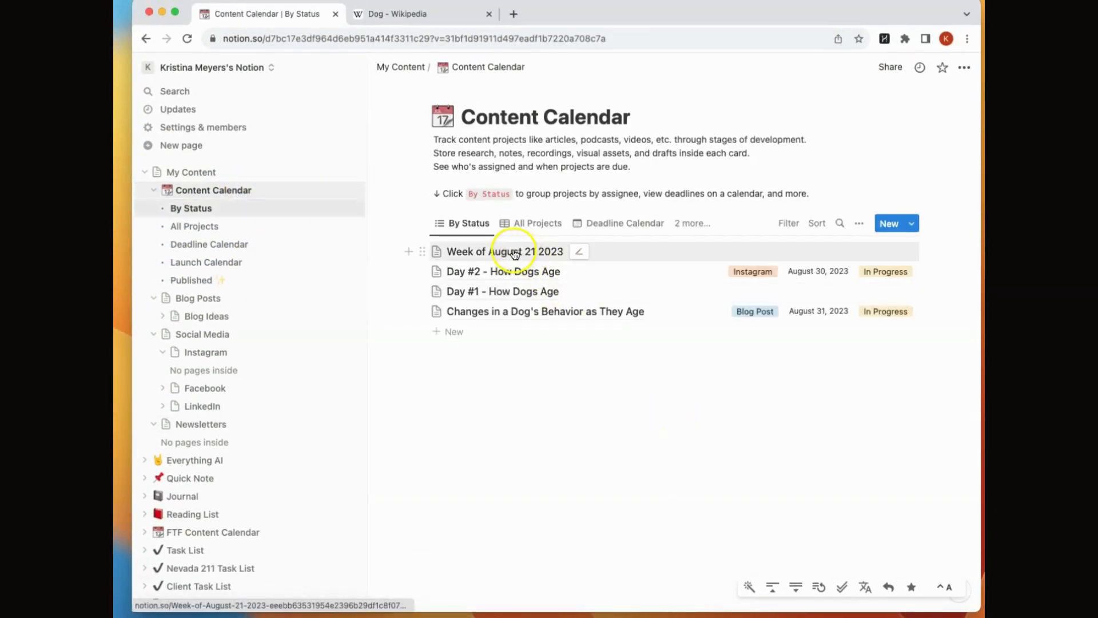
{"action": "left_click", "coordinate": [561, 256]}
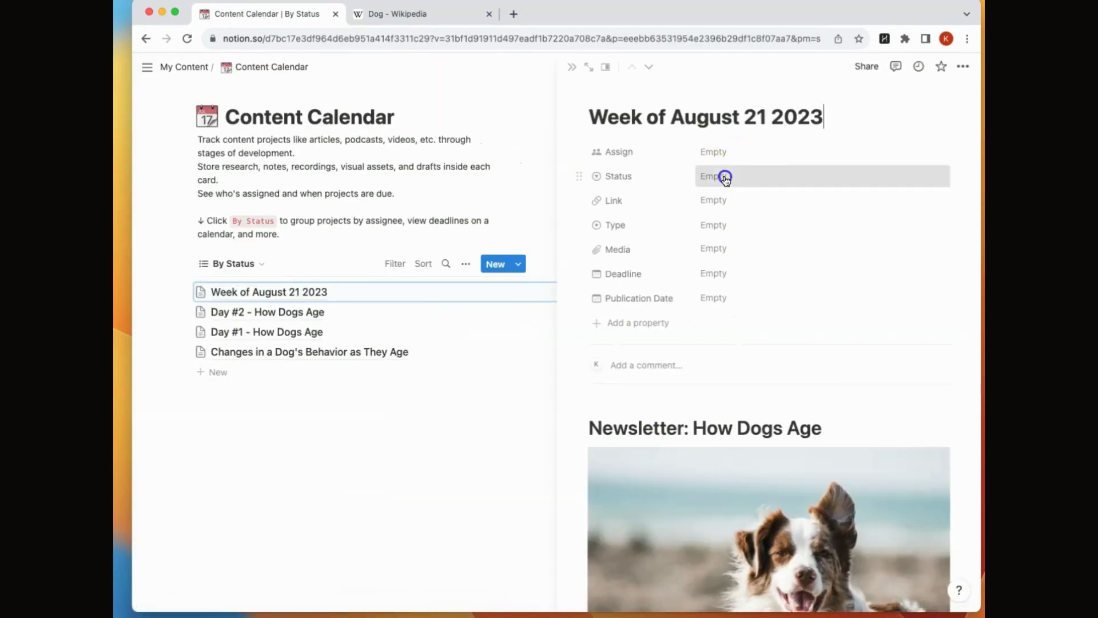
{"action": "left_click", "coordinate": [724, 178]}
{"action": "left_click", "coordinate": [745, 234]}
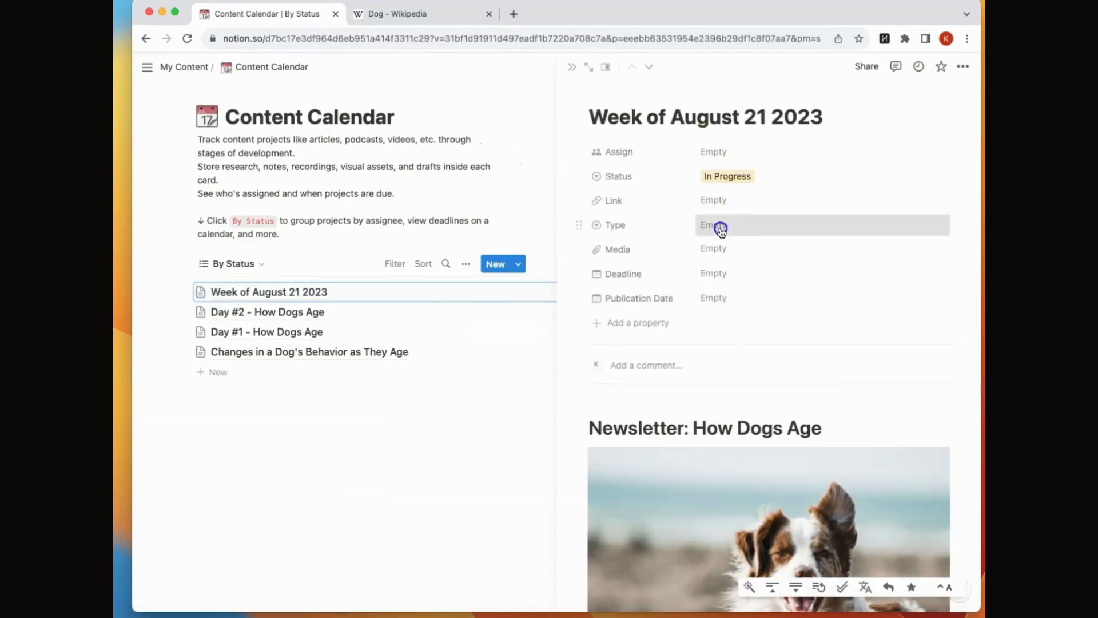
Rename the Sponsored Post type option to "Newsletter" and assign it as the Week of August 21 2023 entry's type
{"action": "left_click", "coordinate": [720, 228]}
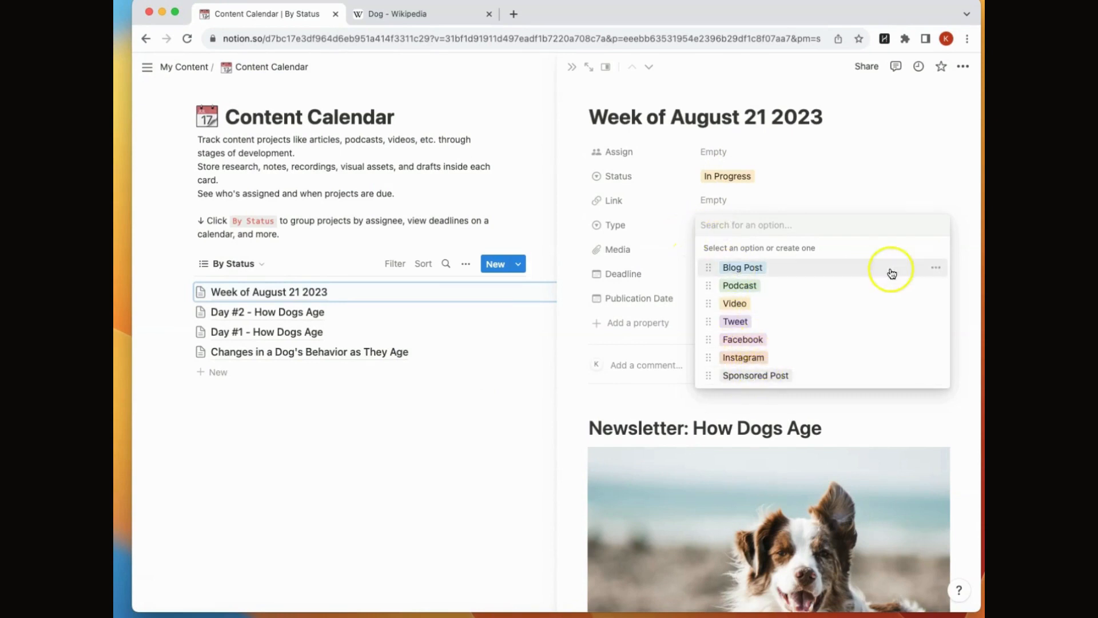
{"action": "left_click", "coordinate": [935, 376]}
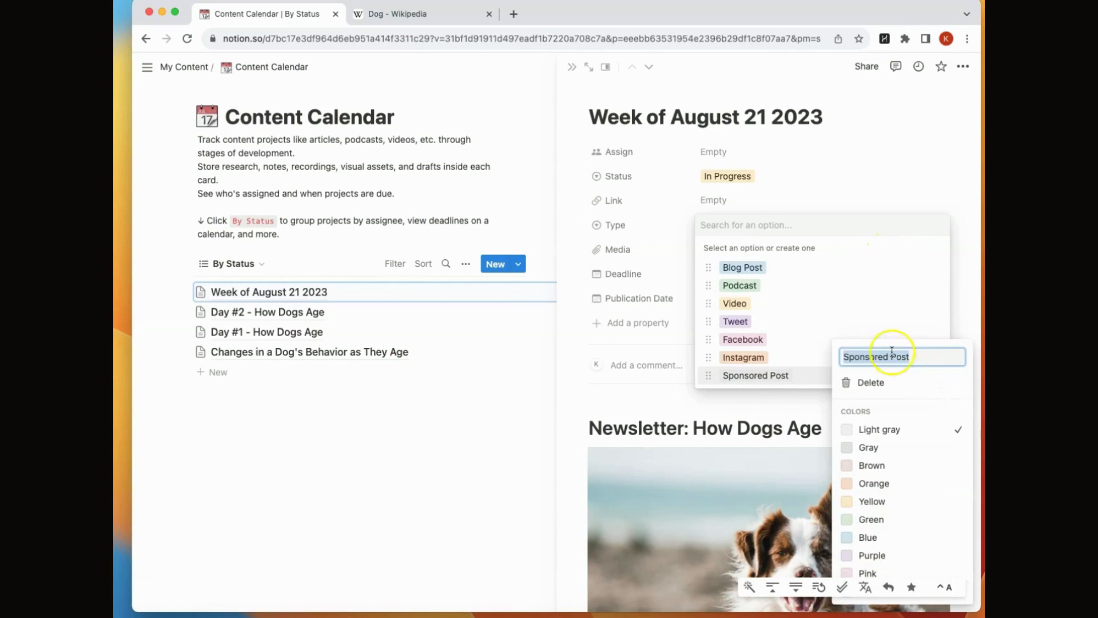
{"action": "type", "text": "Newslett"}
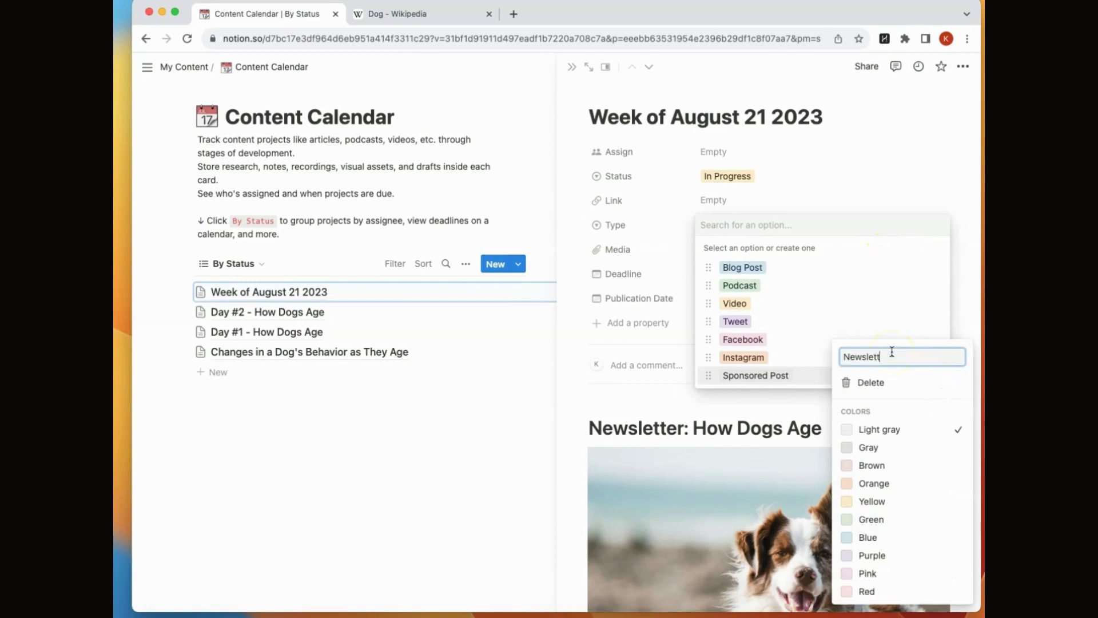
{"action": "type", "text": "er"}
{"action": "key", "text": "Return"}
{"action": "left_click", "coordinate": [886, 356]}
{"action": "left_click", "coordinate": [745, 375]}
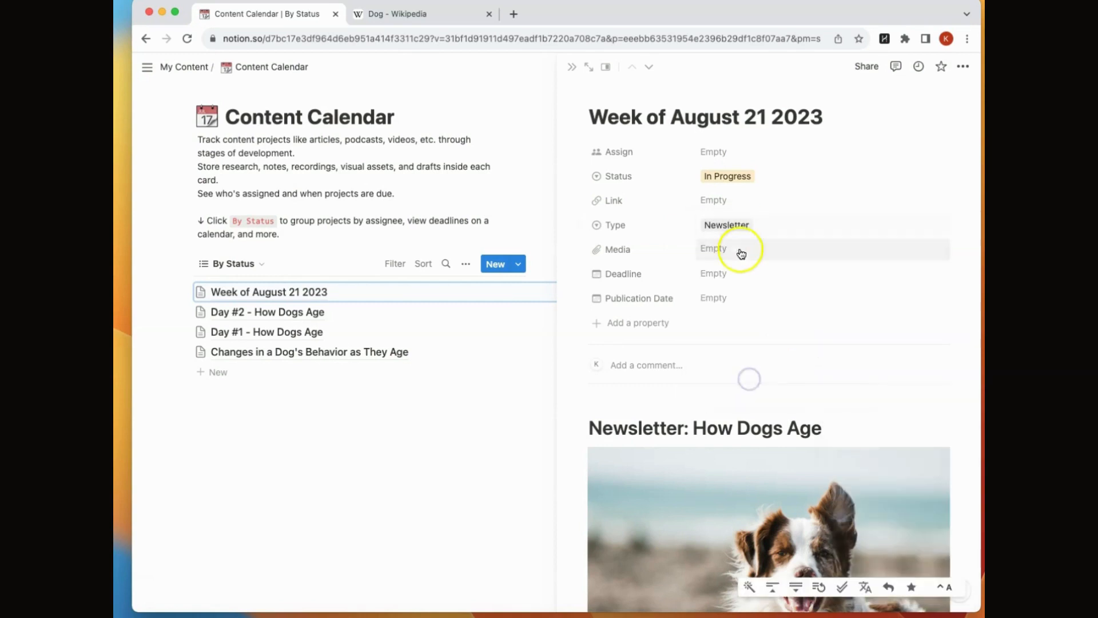
Set the newsletter entry's deadline to August 22, 2023 and close the entry
{"action": "left_click", "coordinate": [721, 267]}
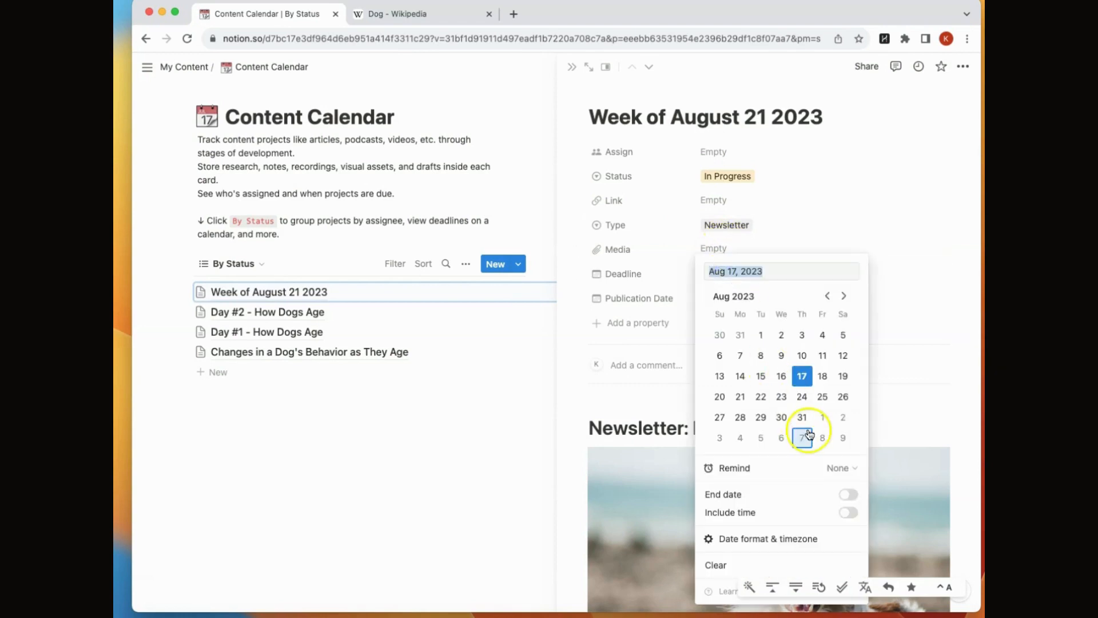
{"action": "left_click", "coordinate": [761, 397]}
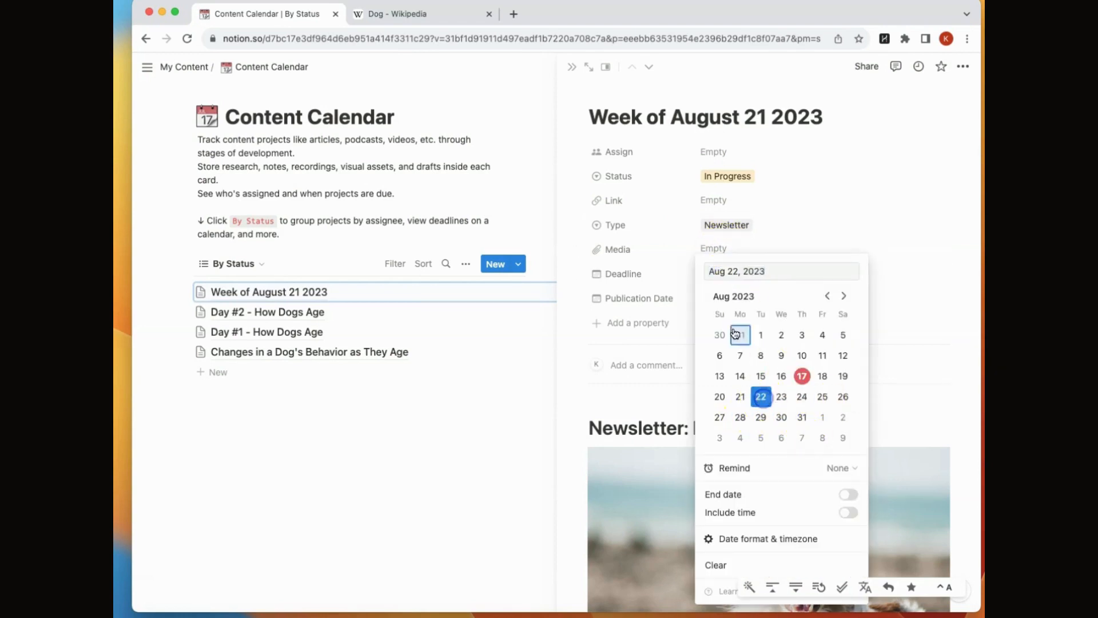
{"action": "left_click", "coordinate": [864, 250]}
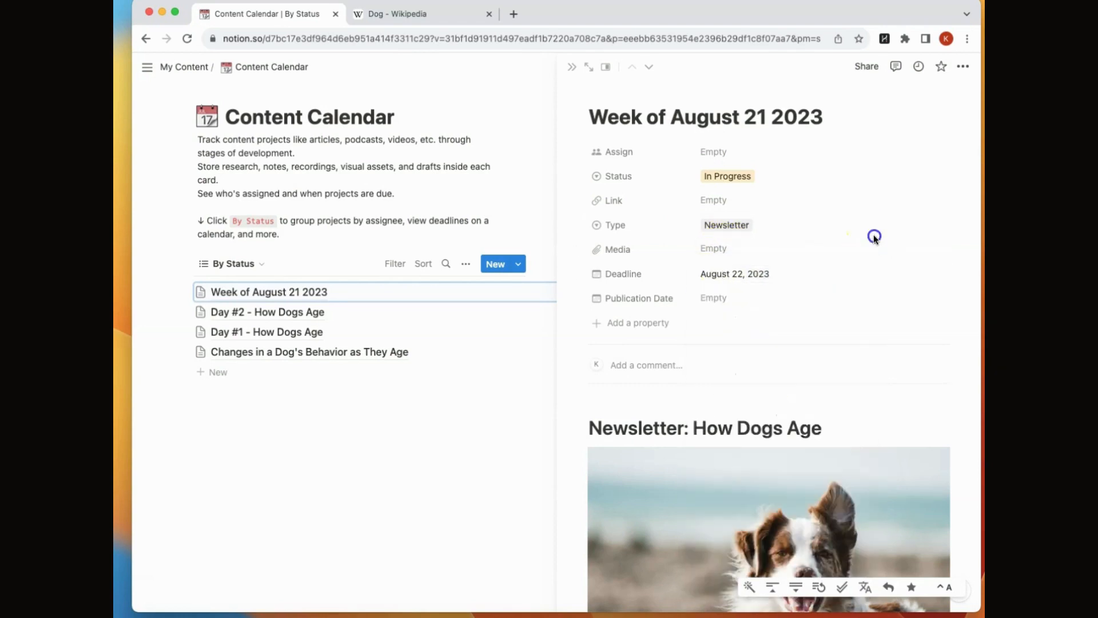
{"action": "left_click", "coordinate": [569, 66]}
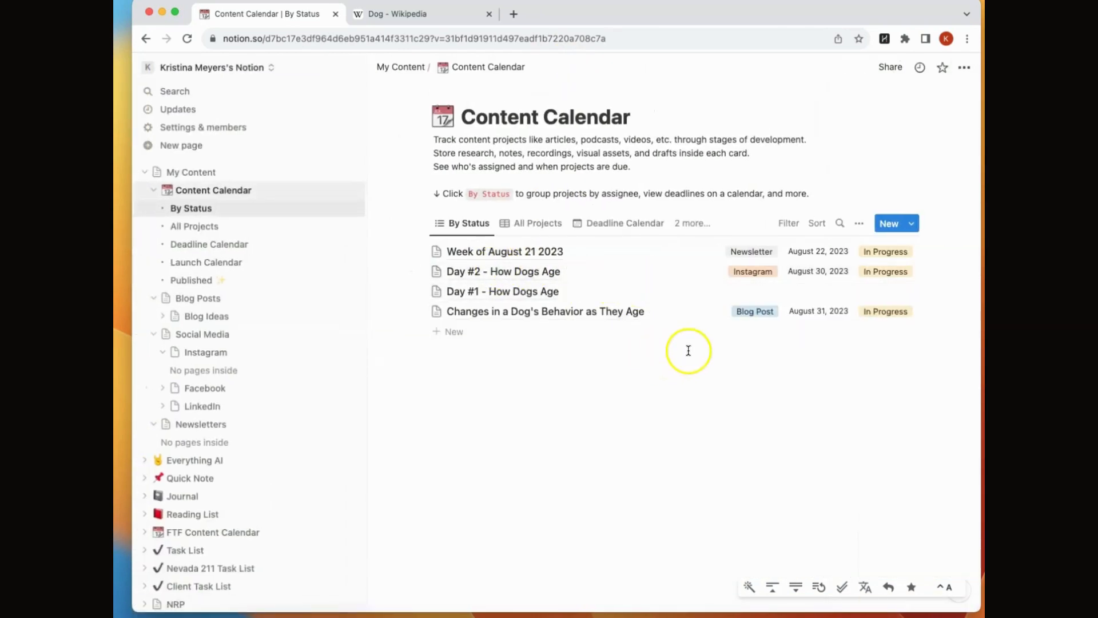
Set the Day #1 - How Dogs Age entry's type to Instagram and its deadline to August 24, 2023, then close it
{"action": "left_click", "coordinate": [526, 293]}
{"action": "left_click", "coordinate": [724, 219]}
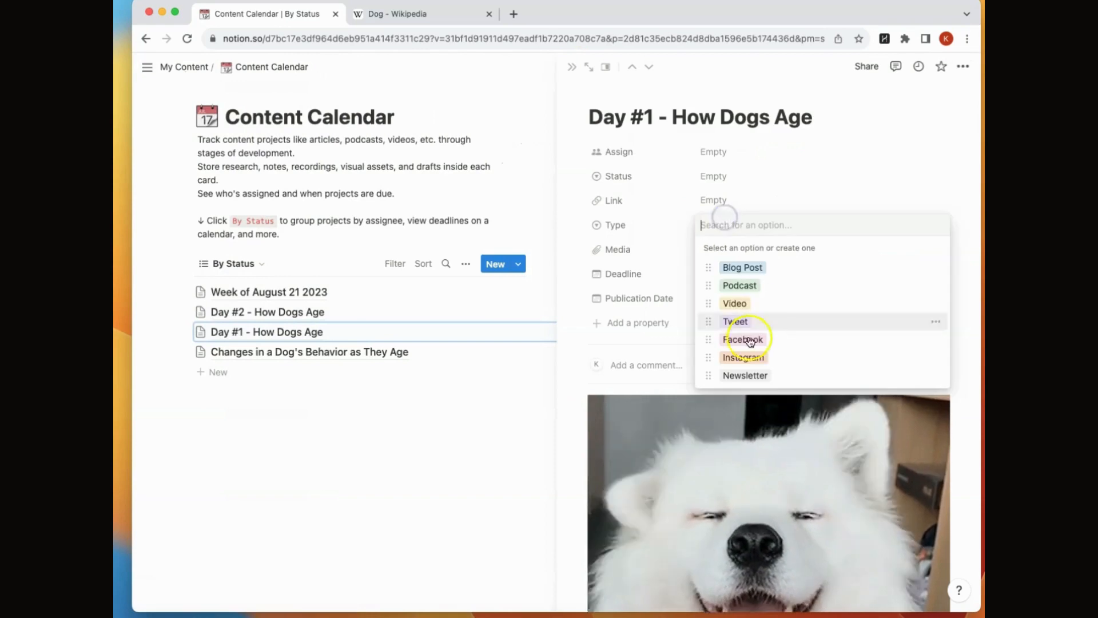
{"action": "left_click", "coordinate": [740, 356]}
{"action": "left_click", "coordinate": [736, 275]}
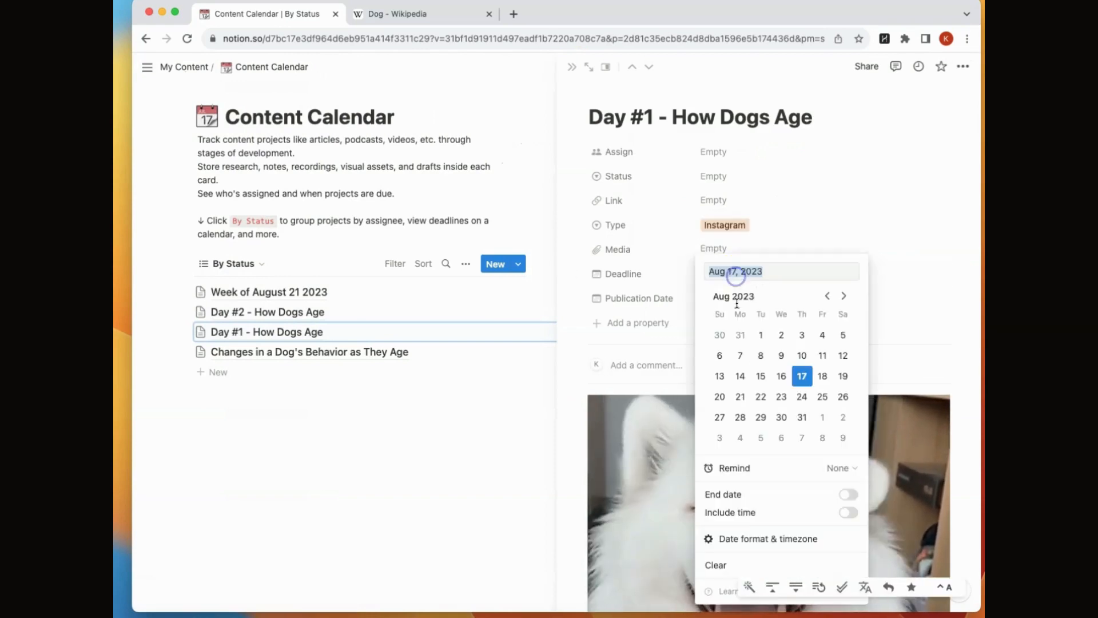
{"action": "left_click", "coordinate": [802, 396]}
{"action": "left_click", "coordinate": [570, 67]}
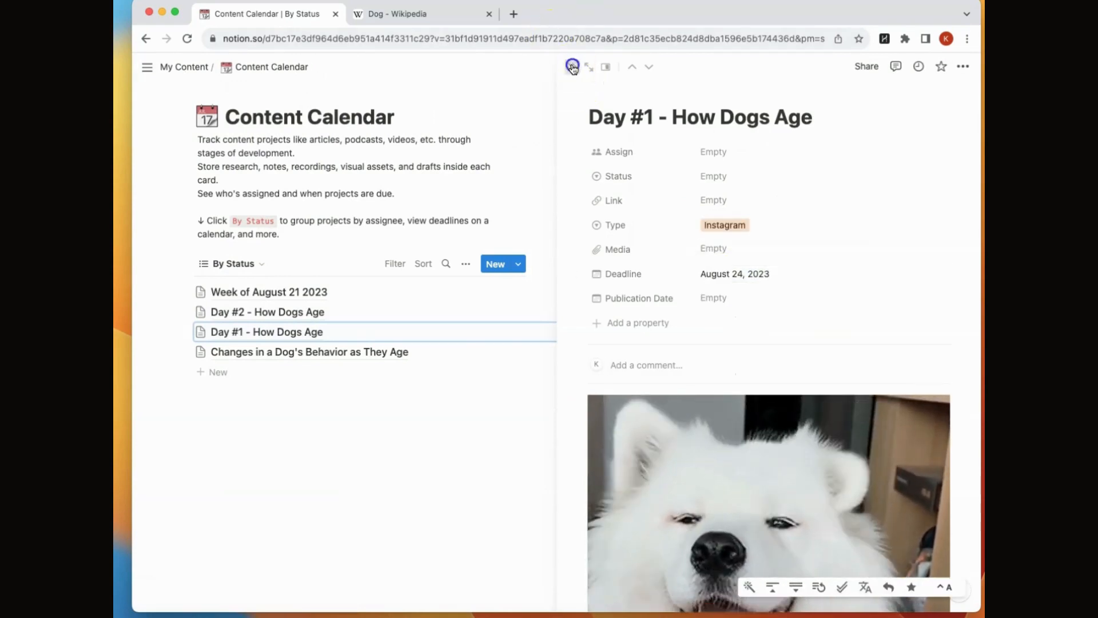
{"action": "left_click", "coordinate": [570, 67]}
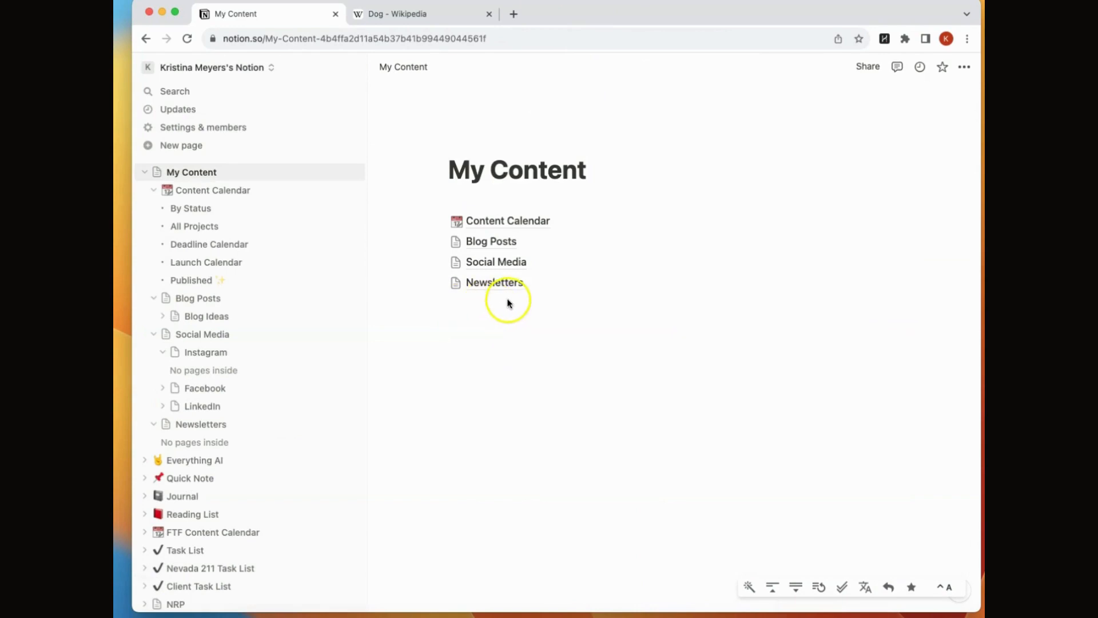
Add an empty sub-page titled "Video Scripts" below Newsletters on the My Content page
{"action": "left_click", "coordinate": [508, 301]}
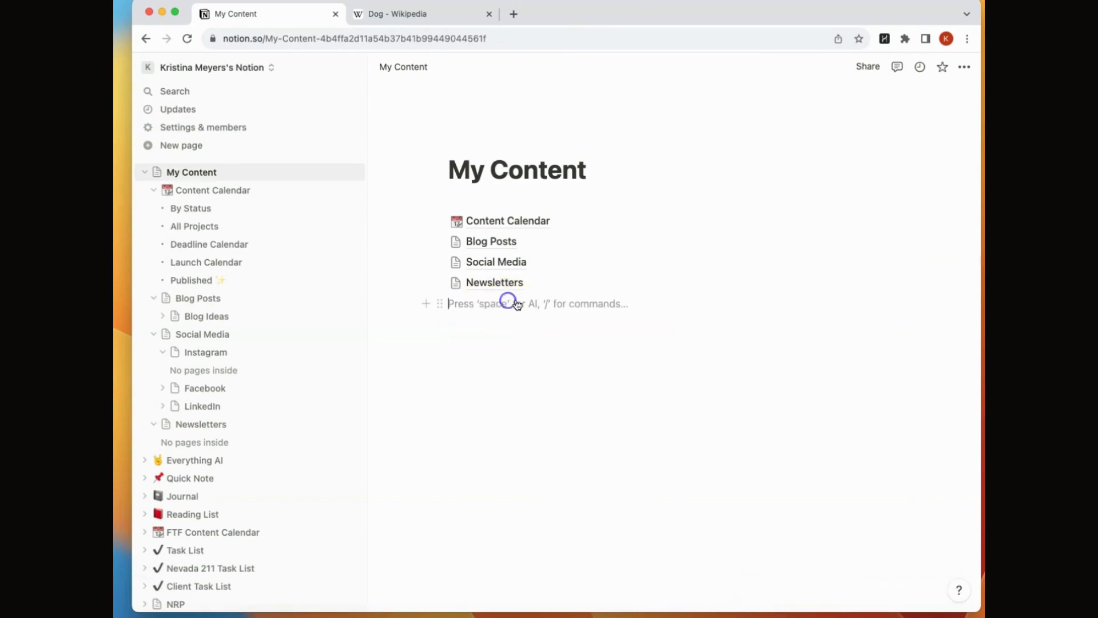
{"action": "left_click", "coordinate": [429, 304]}
{"action": "left_click", "coordinate": [521, 383]}
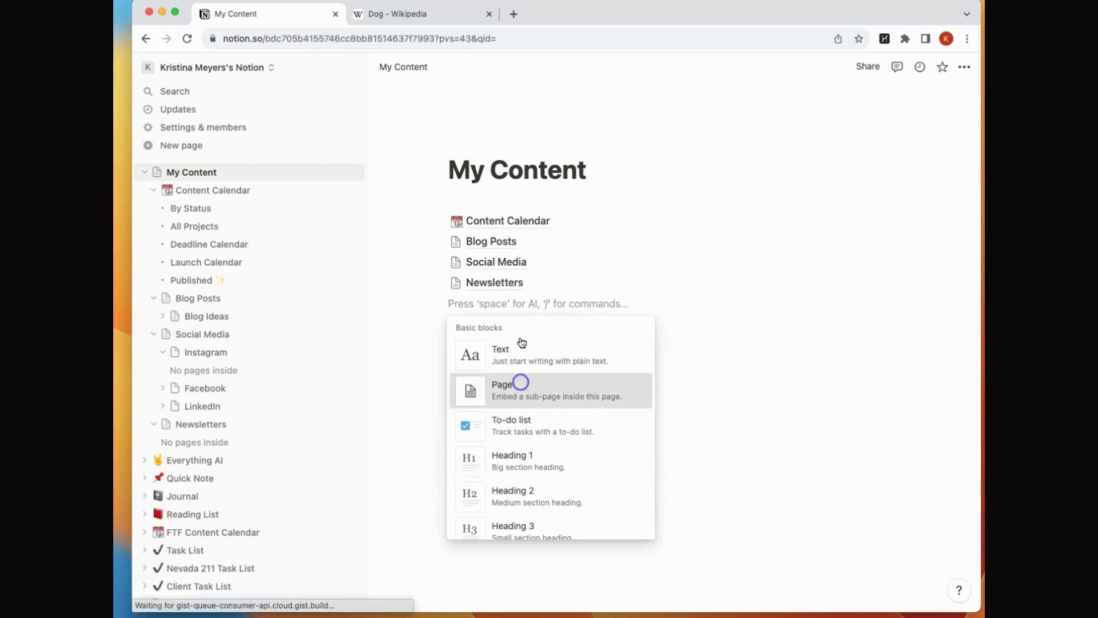
{"action": "type", "text": "Video Scripts"}
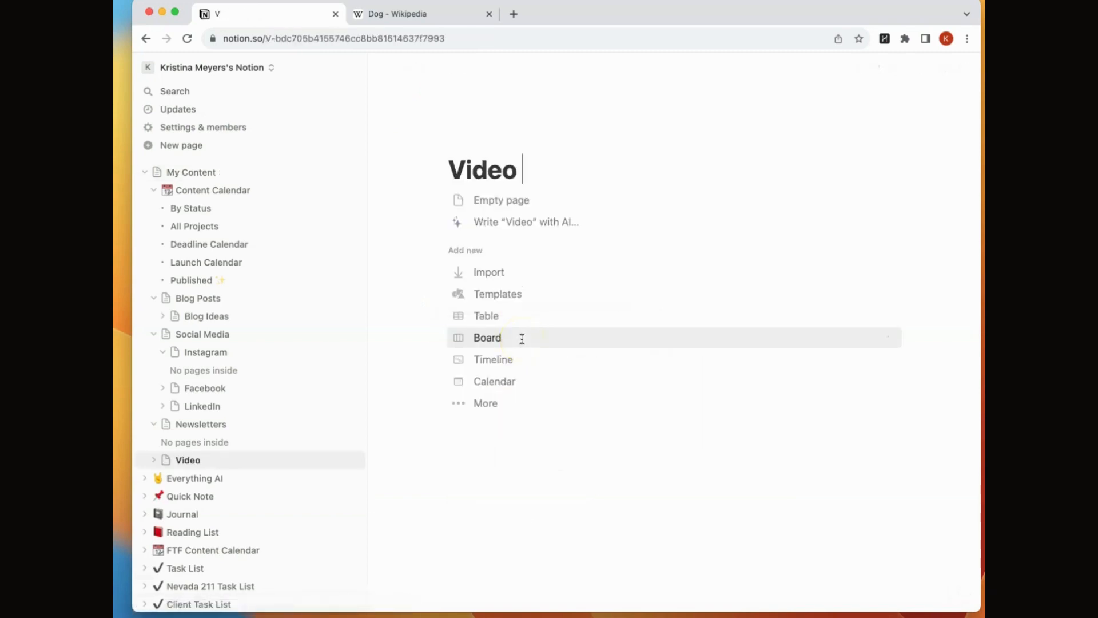
{"action": "left_click", "coordinate": [517, 200]}
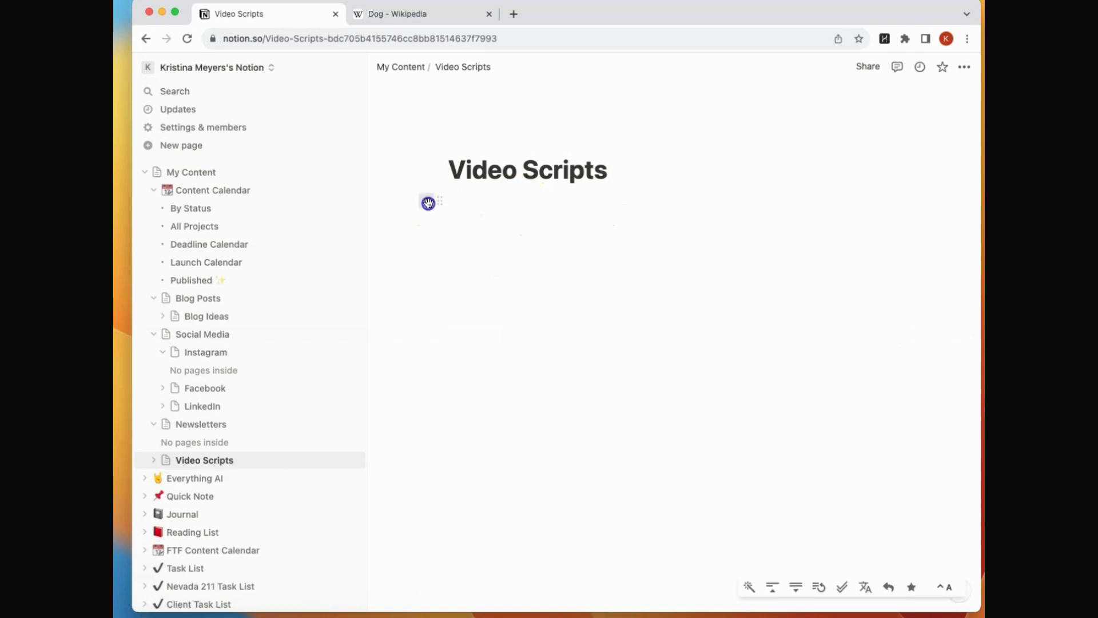
Add an empty sub-page titled "How Dogs Age" inside the Video Scripts page
{"action": "left_click", "coordinate": [429, 202]}
{"action": "left_click", "coordinate": [498, 288]}
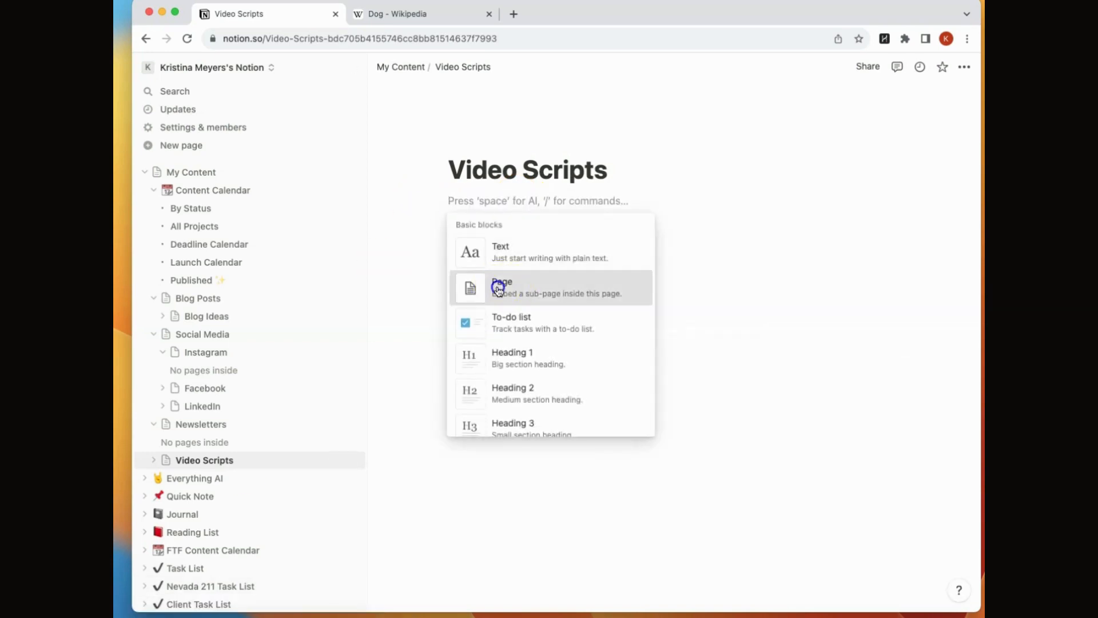
{"action": "type", "text": "How D"}
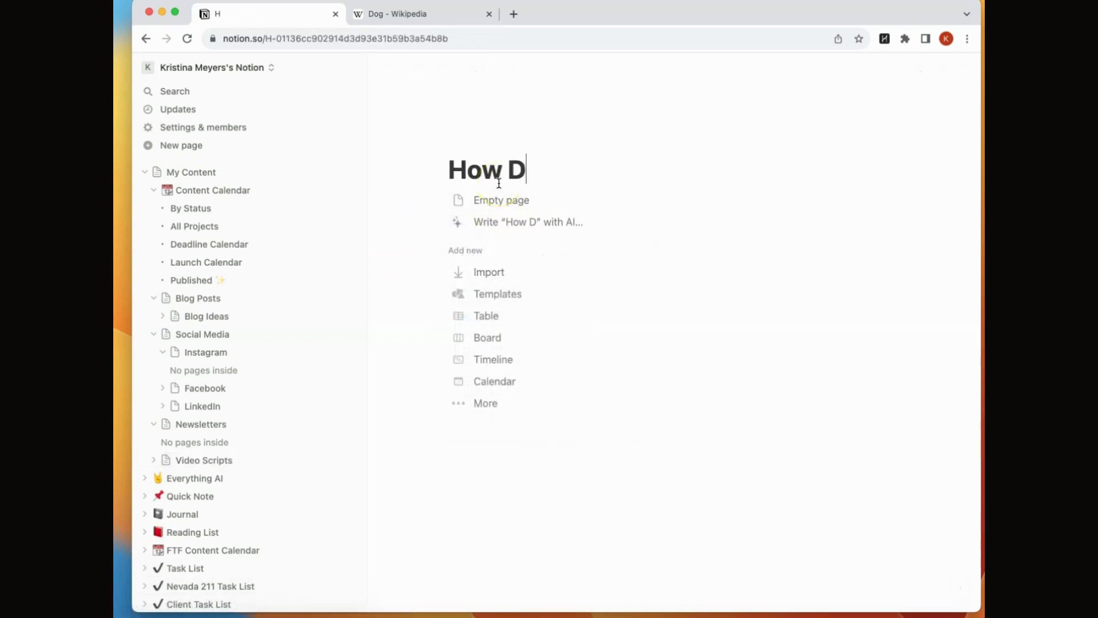
{"action": "type", "text": "ogs Age"}
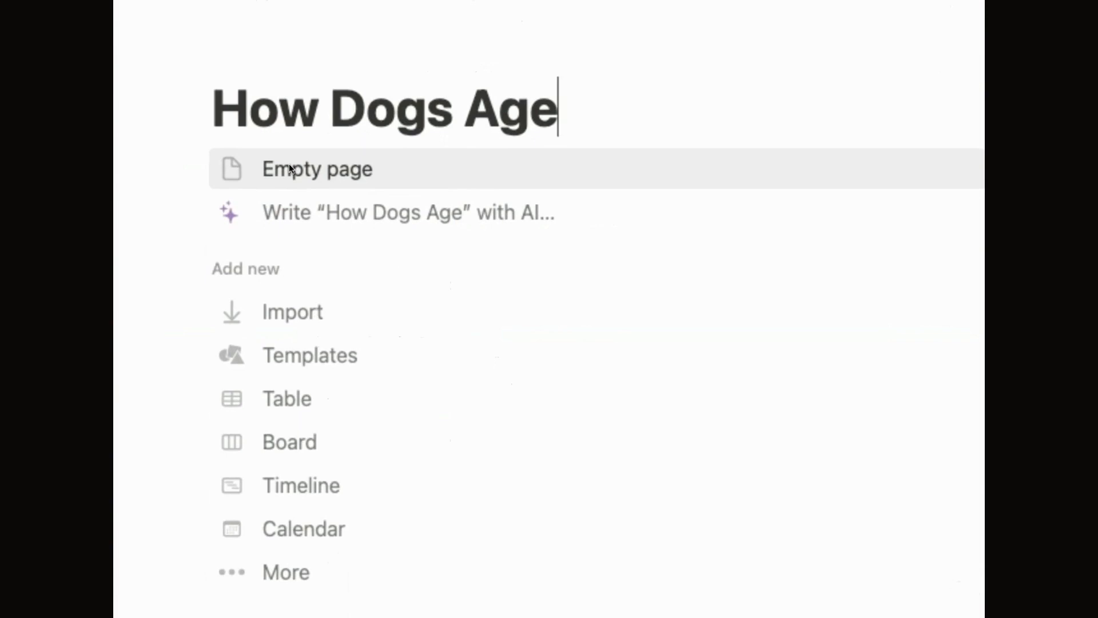
{"action": "left_click", "coordinate": [289, 165]}
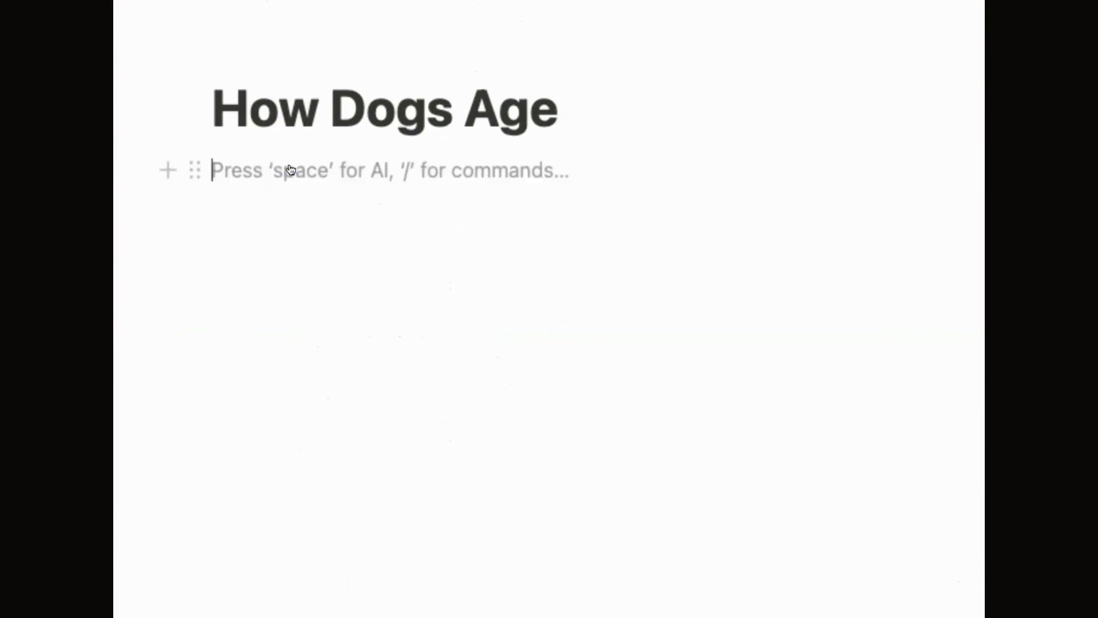
Generate the page text with the AI prompt "write a 4 minute video script for a youtube video about how dogs age" and keep the result
{"action": "key", "text": "space"}
{"action": "type", "text": "write a"}
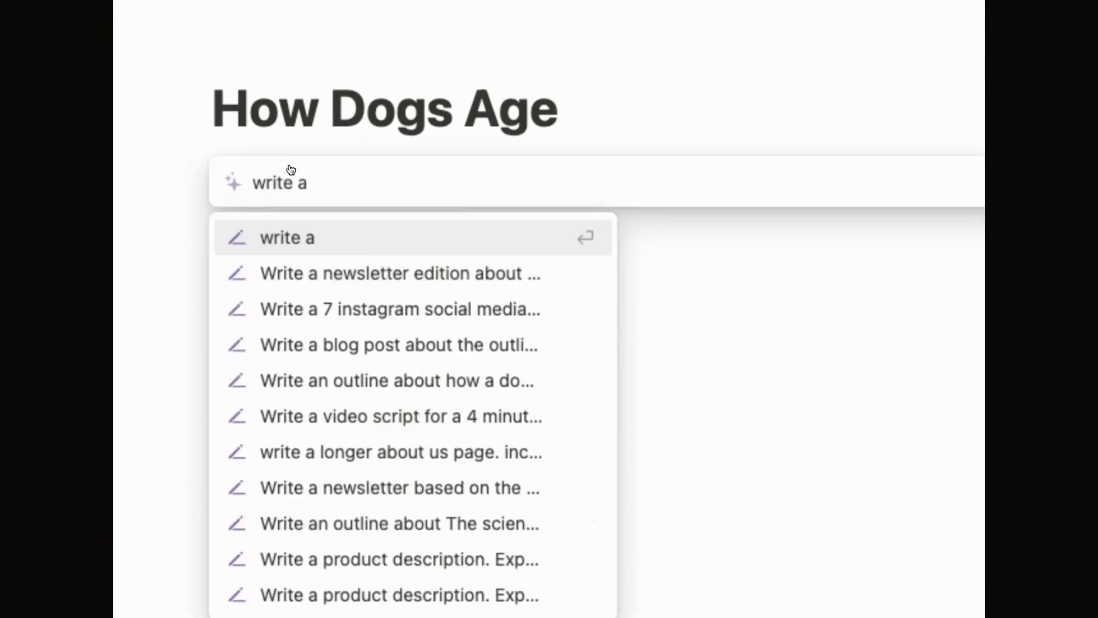
{"action": "type", "text": " 4 minute video script for a youtube video ab"}
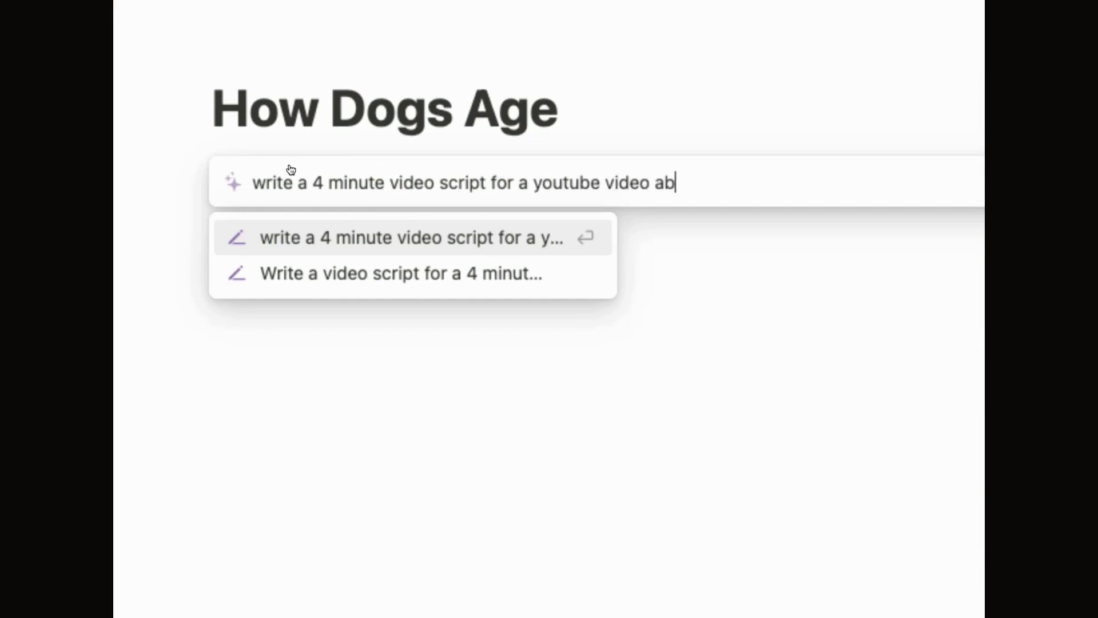
{"action": "type", "text": "how doegs age"}
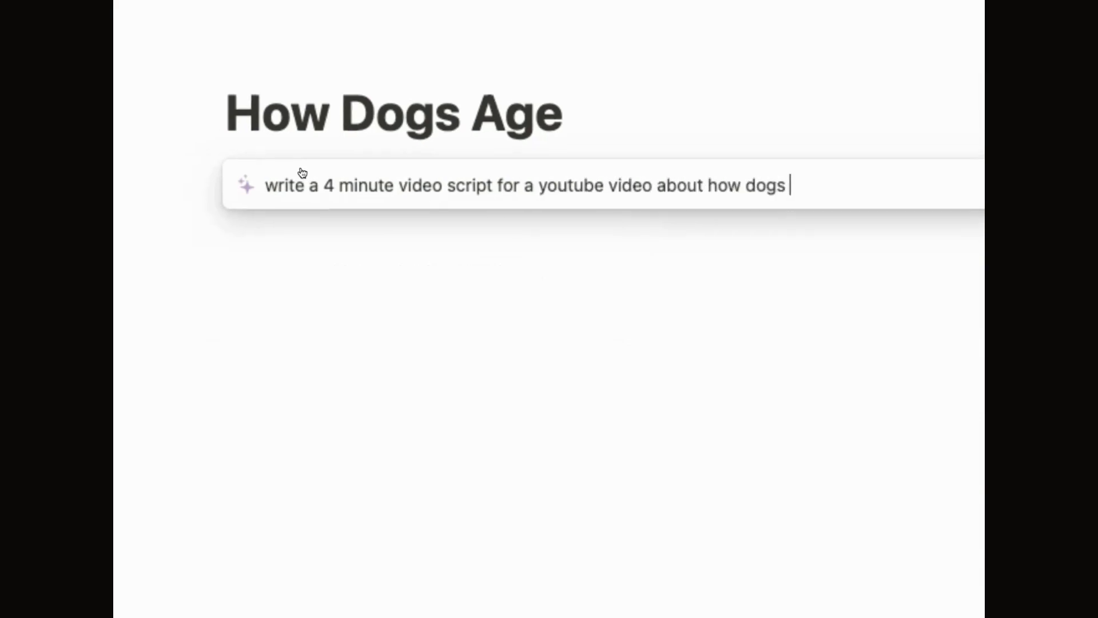
{"action": "key", "text": "Return"}
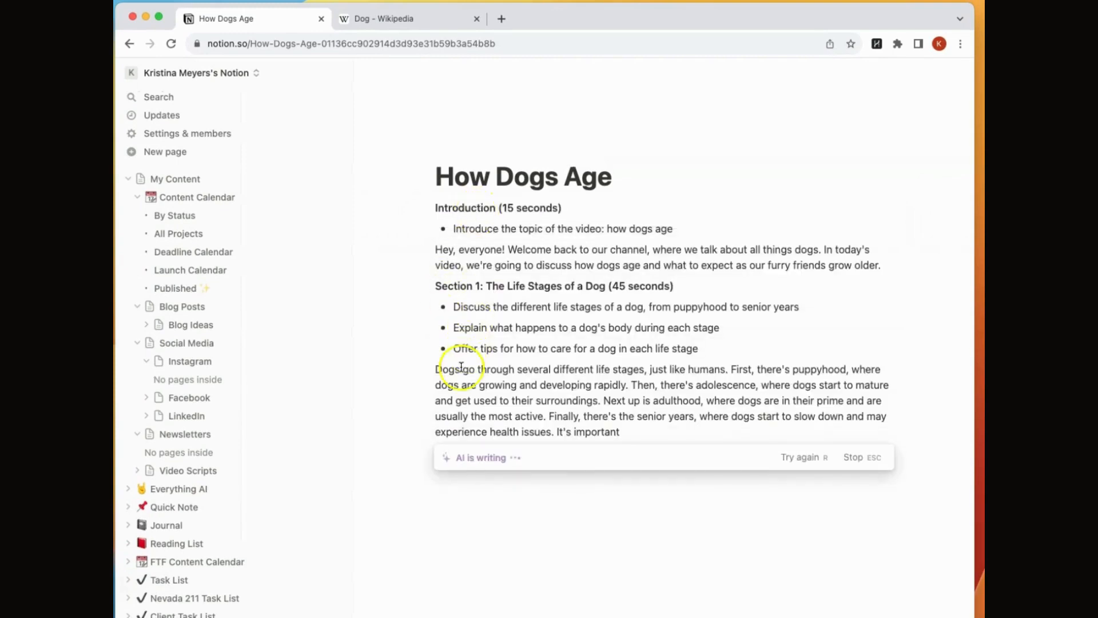
{"action": "scroll", "coordinate": [444, 473], "scroll_direction": "down", "scroll_amount": 1}
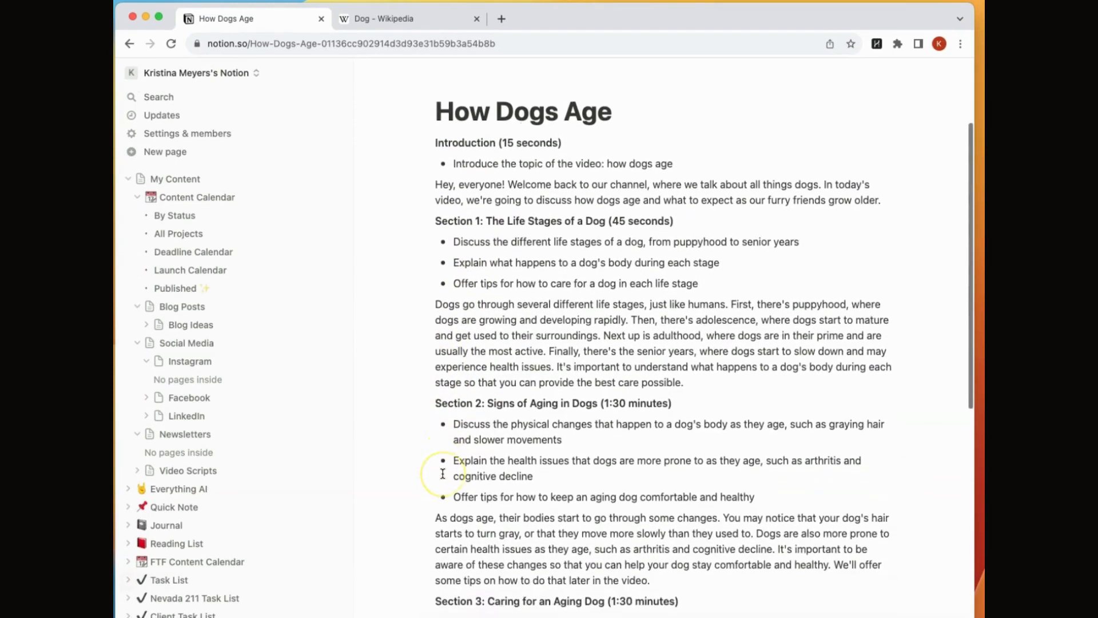
{"action": "scroll", "coordinate": [442, 473], "scroll_direction": "down", "scroll_amount": 3}
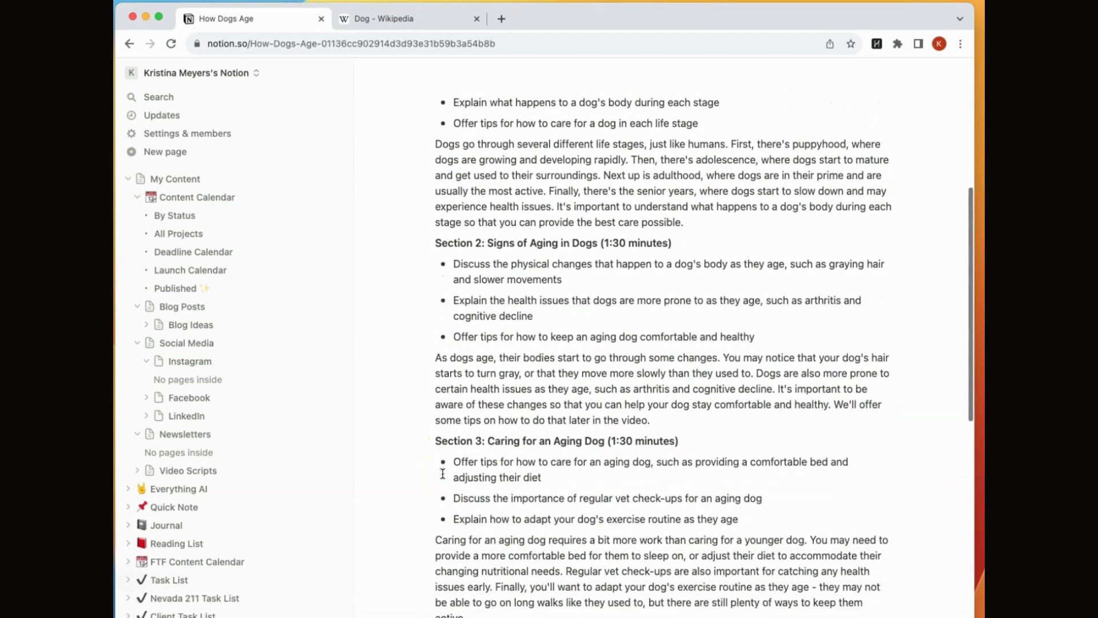
{"action": "scroll", "coordinate": [443, 473], "scroll_direction": "down", "scroll_amount": 7}
{"action": "scroll", "coordinate": [443, 473], "scroll_direction": "up", "scroll_amount": 3}
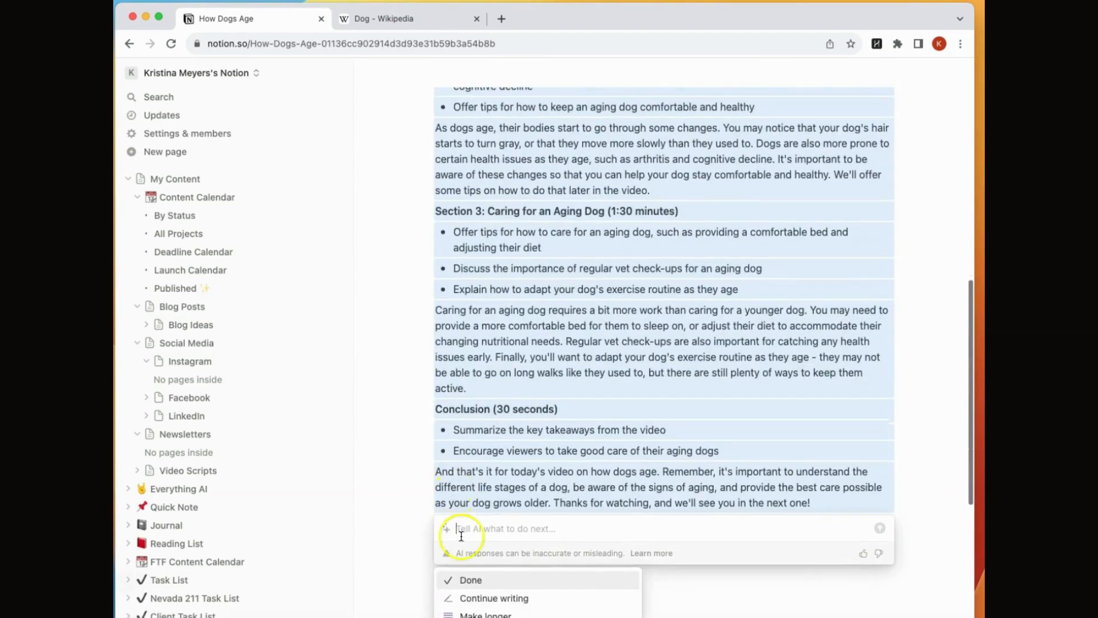
{"action": "left_click", "coordinate": [466, 579]}
Review the generated video script and extend the page title to "How Dogs Age Script"
{"action": "scroll", "coordinate": [522, 372], "scroll_direction": "up", "scroll_amount": 20}
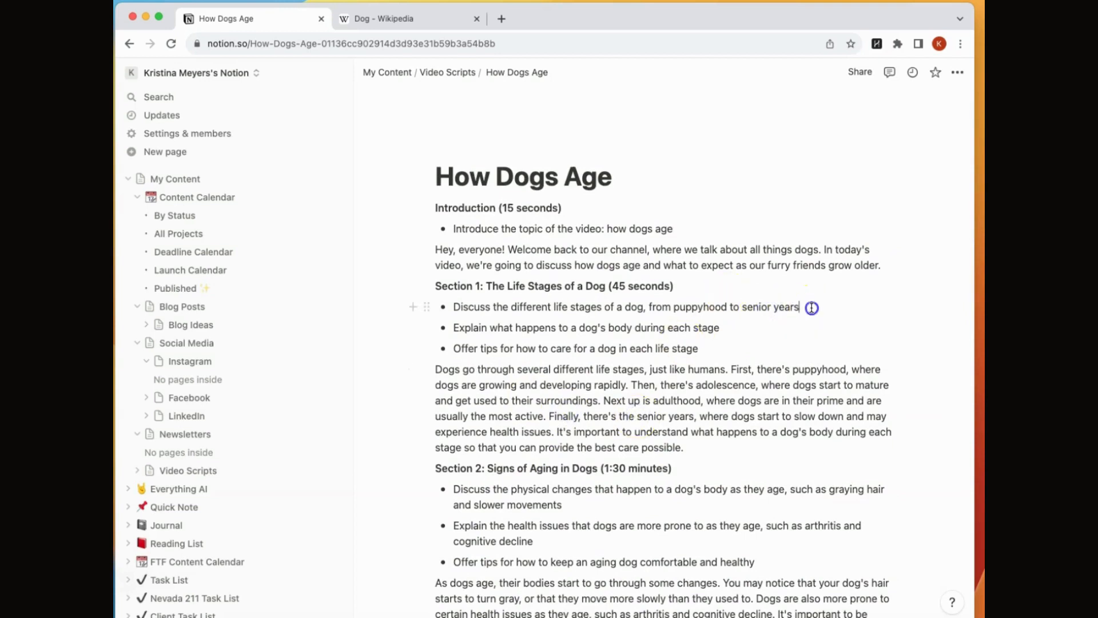
{"action": "left_click", "coordinate": [434, 287]}
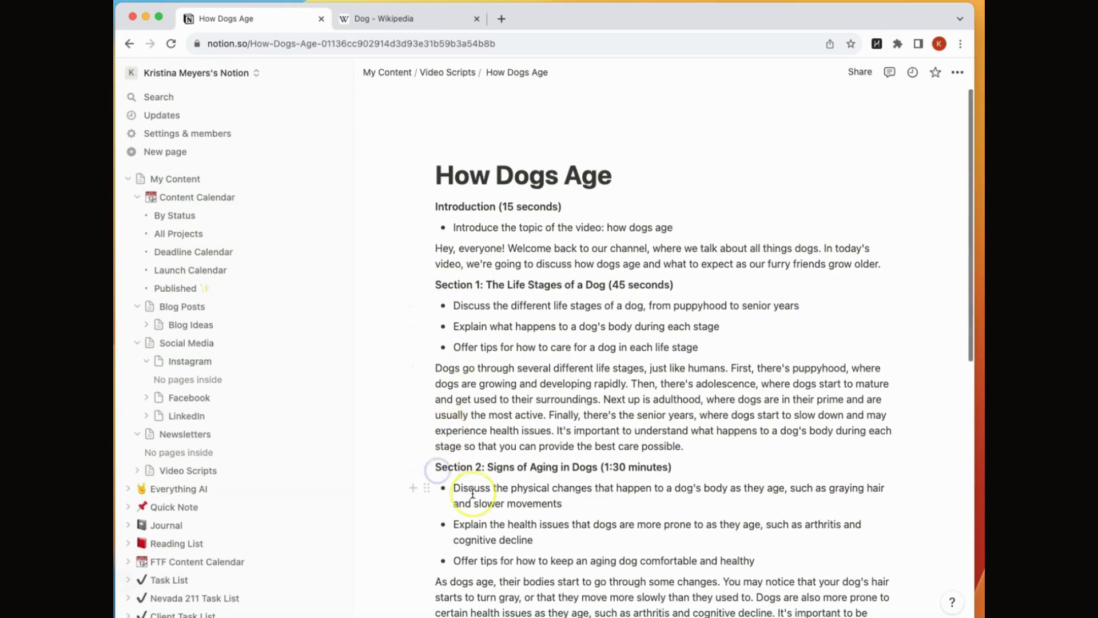
{"action": "scroll", "coordinate": [469, 492], "scroll_direction": "down", "scroll_amount": 5}
{"action": "scroll", "coordinate": [472, 492], "scroll_direction": "down", "scroll_amount": 4}
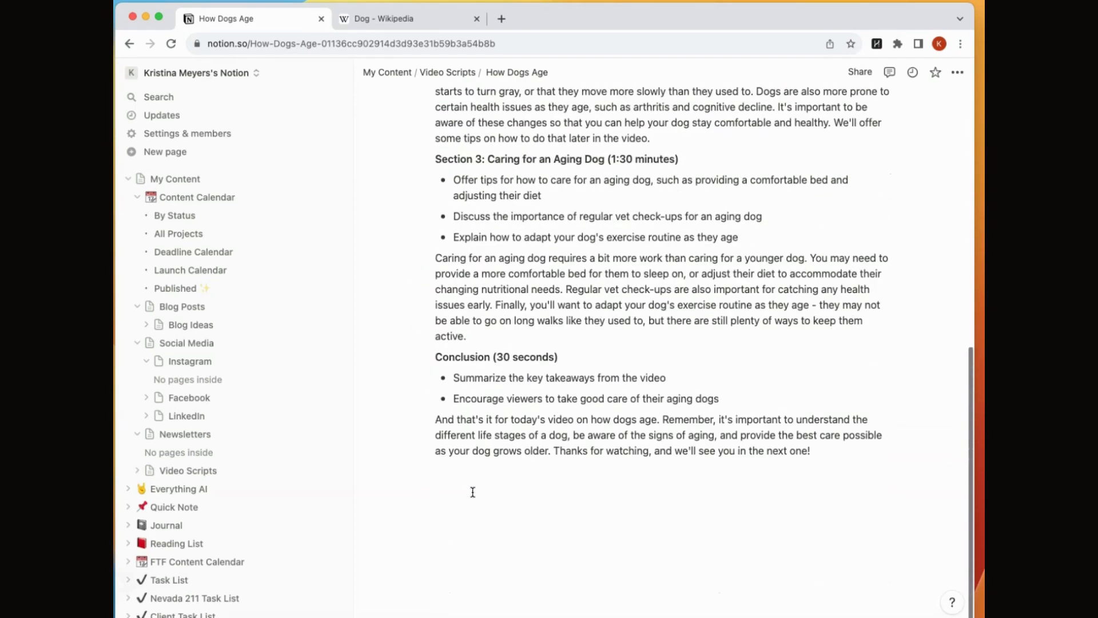
{"action": "scroll", "coordinate": [605, 163], "scroll_direction": "up", "scroll_amount": 10}
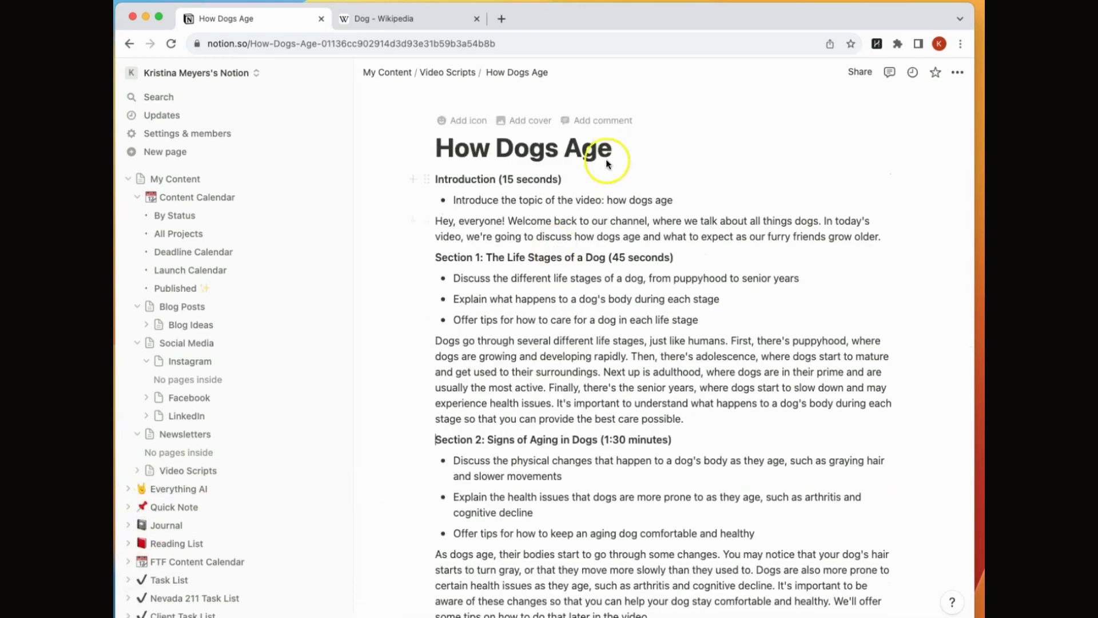
{"action": "left_click", "coordinate": [622, 154]}
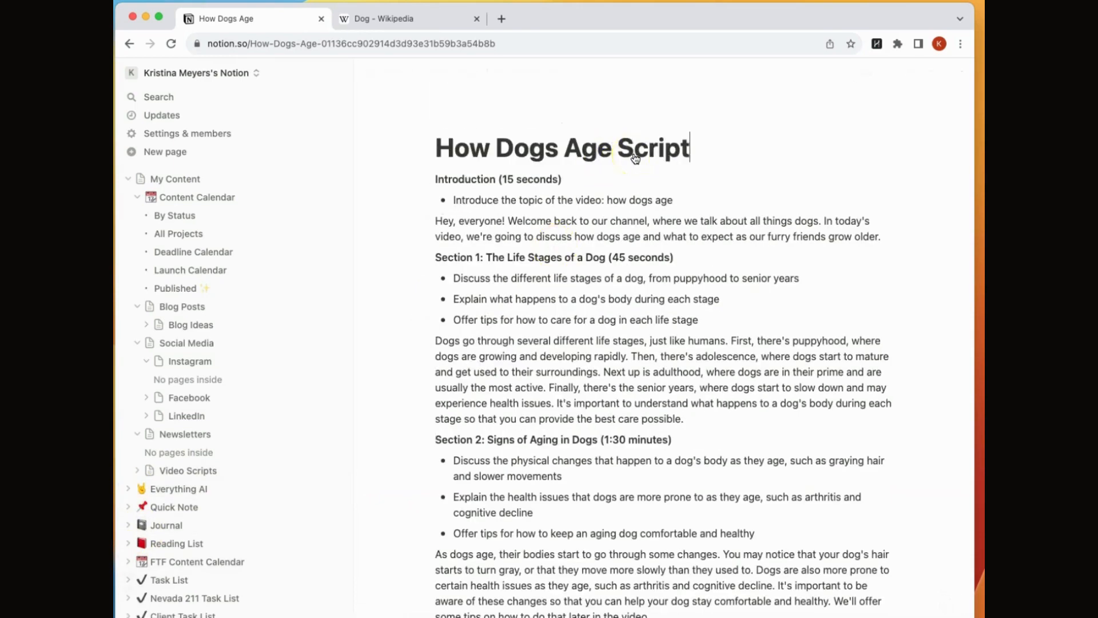
Move the How Dogs Age Script page from Video Scripts into the Content Calendar database
{"action": "left_click", "coordinate": [650, 246]}
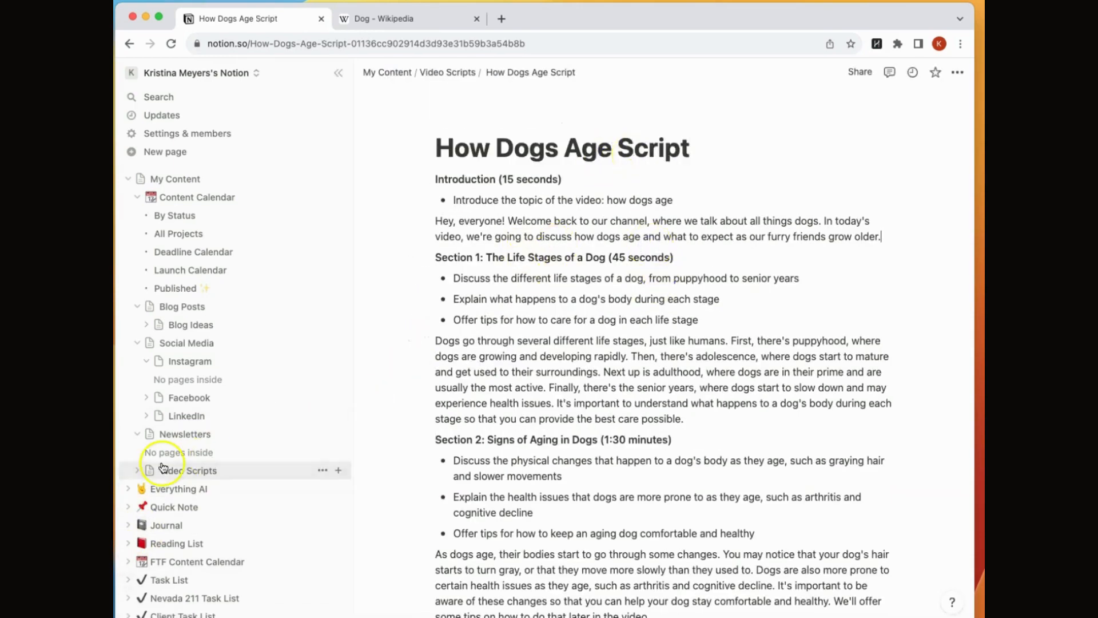
{"action": "left_click", "coordinate": [138, 470]}
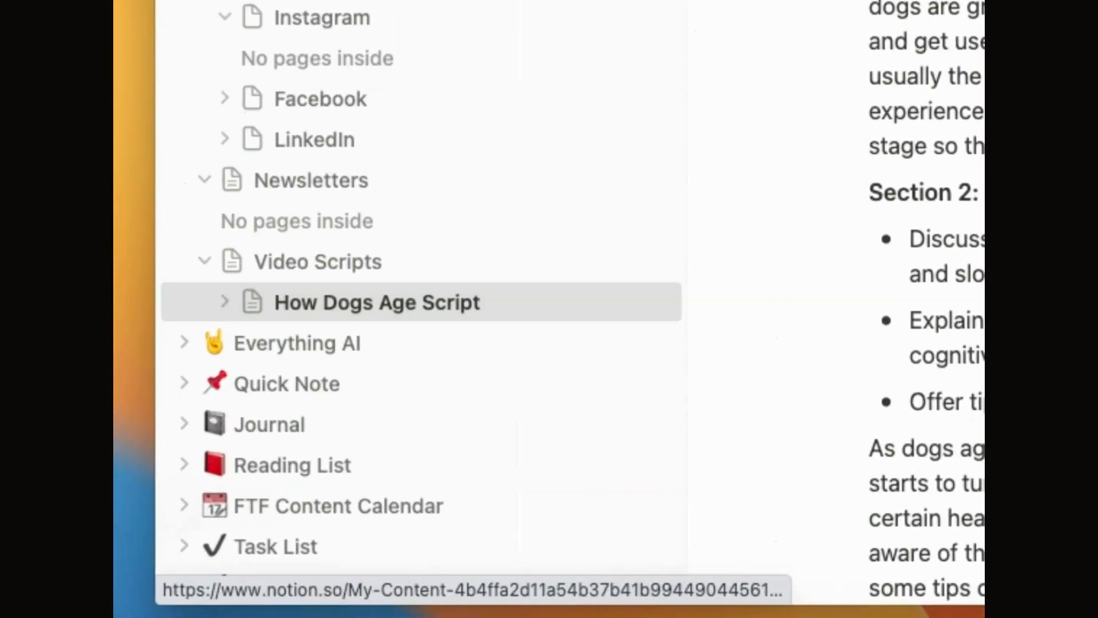
{"action": "left_click_drag", "start_coordinate": [378, 302], "coordinate": [378, 1]}
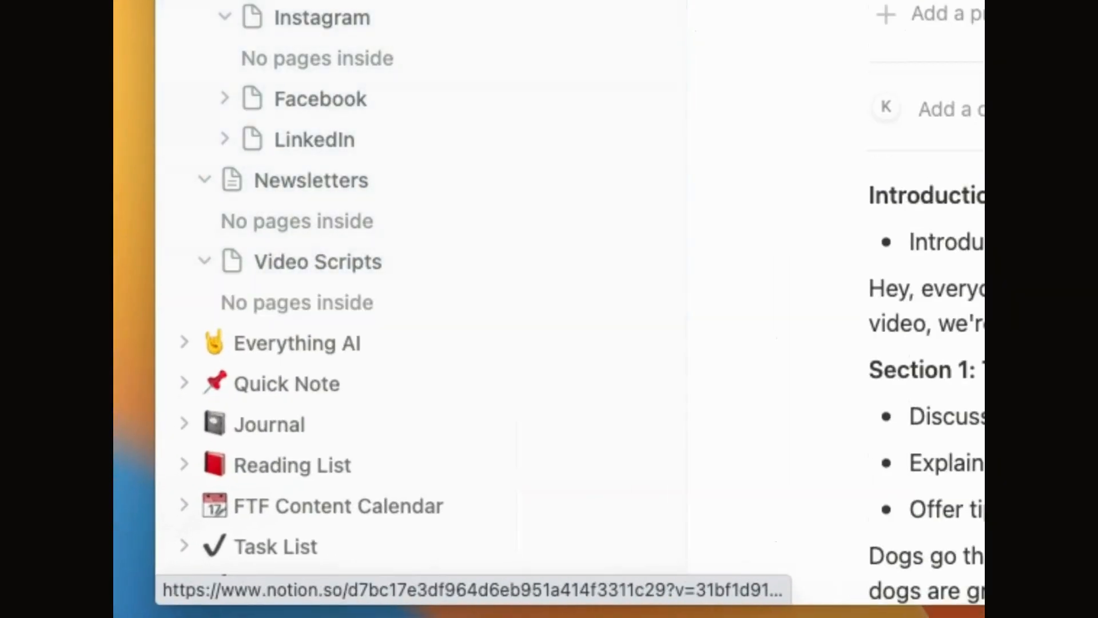
In the Content Calendar's How Dogs Age Script entry, set Type to Video and Deadline to August 25, 2023
{"action": "left_click", "coordinate": [148, 101]}
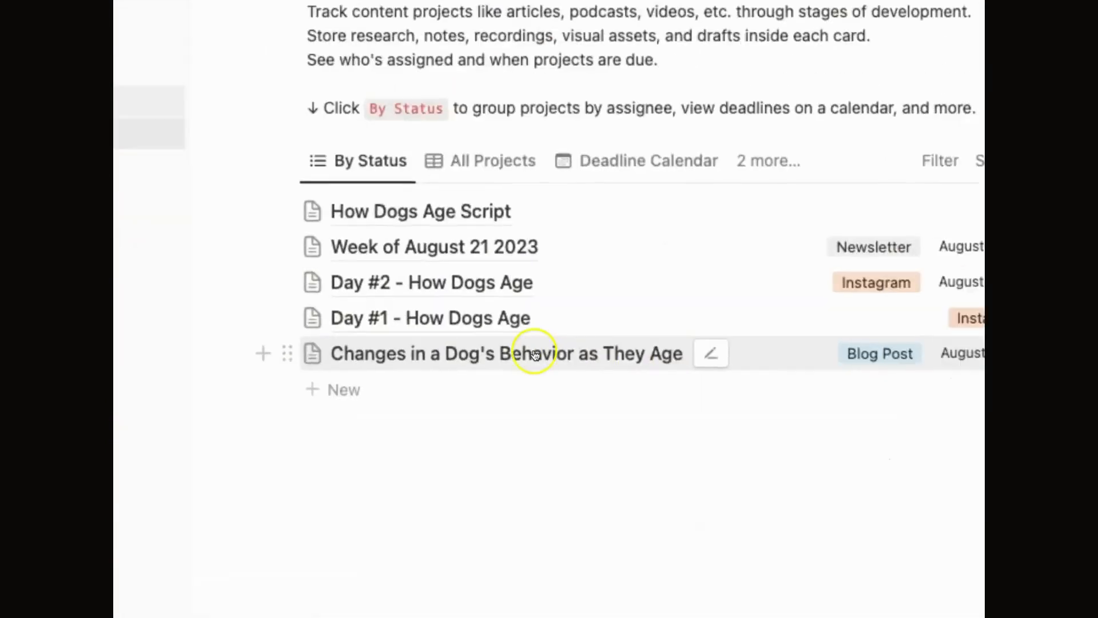
{"action": "left_click", "coordinate": [464, 211]}
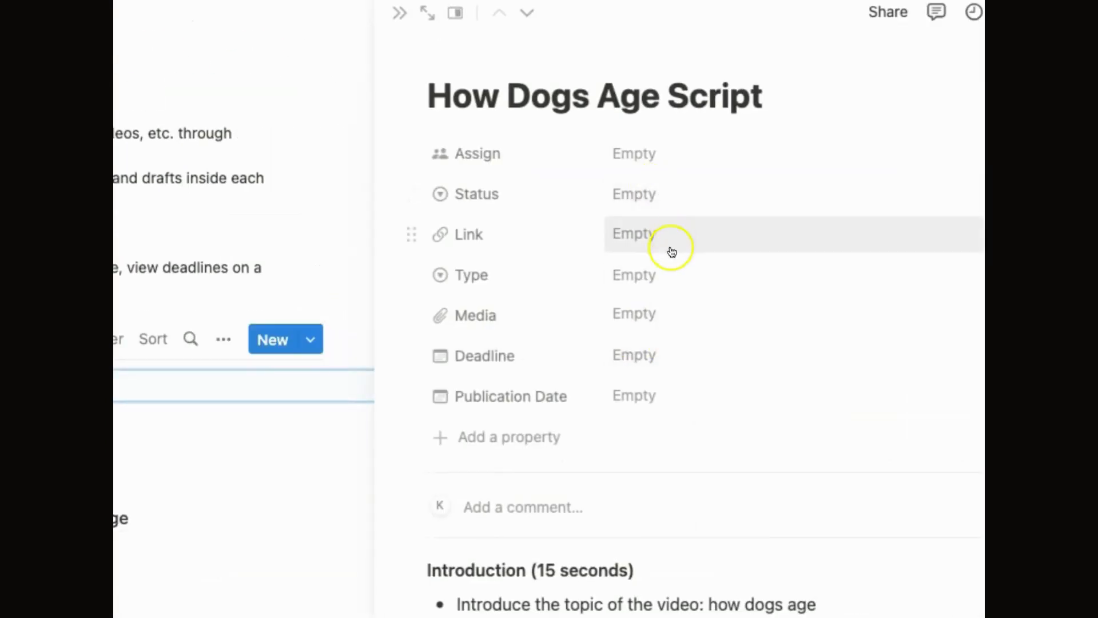
{"action": "left_click", "coordinate": [664, 275]}
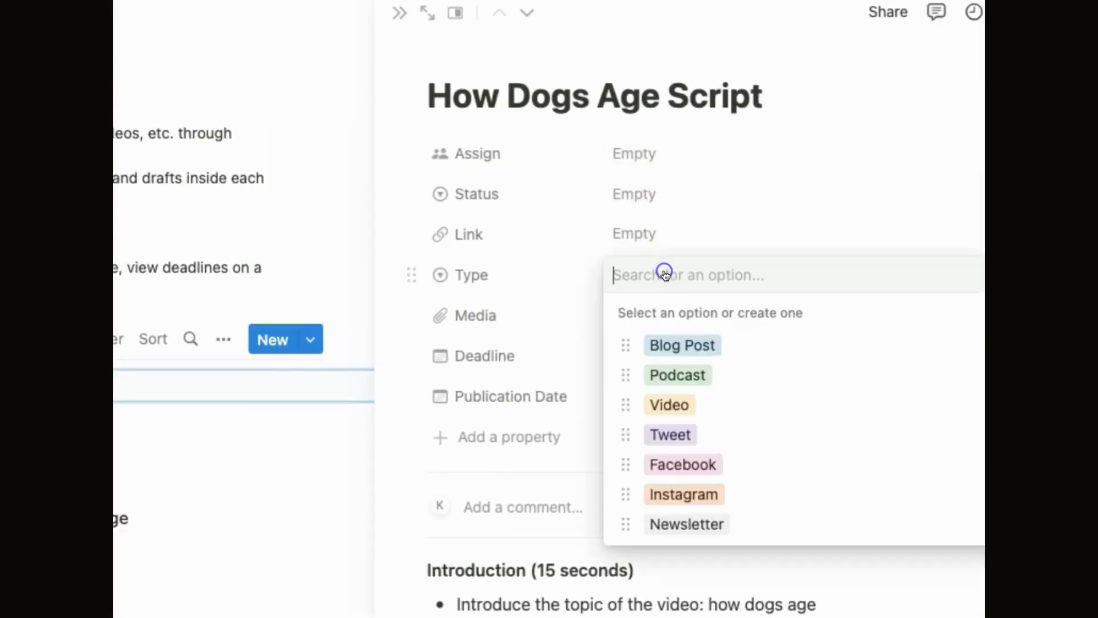
{"action": "left_click", "coordinate": [685, 403]}
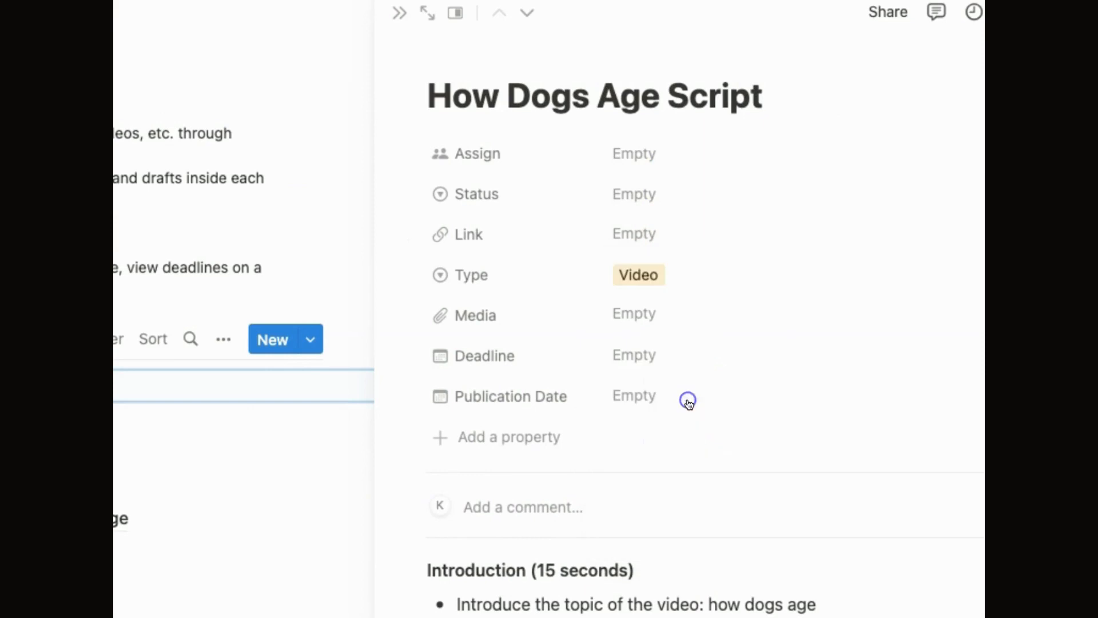
{"action": "left_click", "coordinate": [651, 369]}
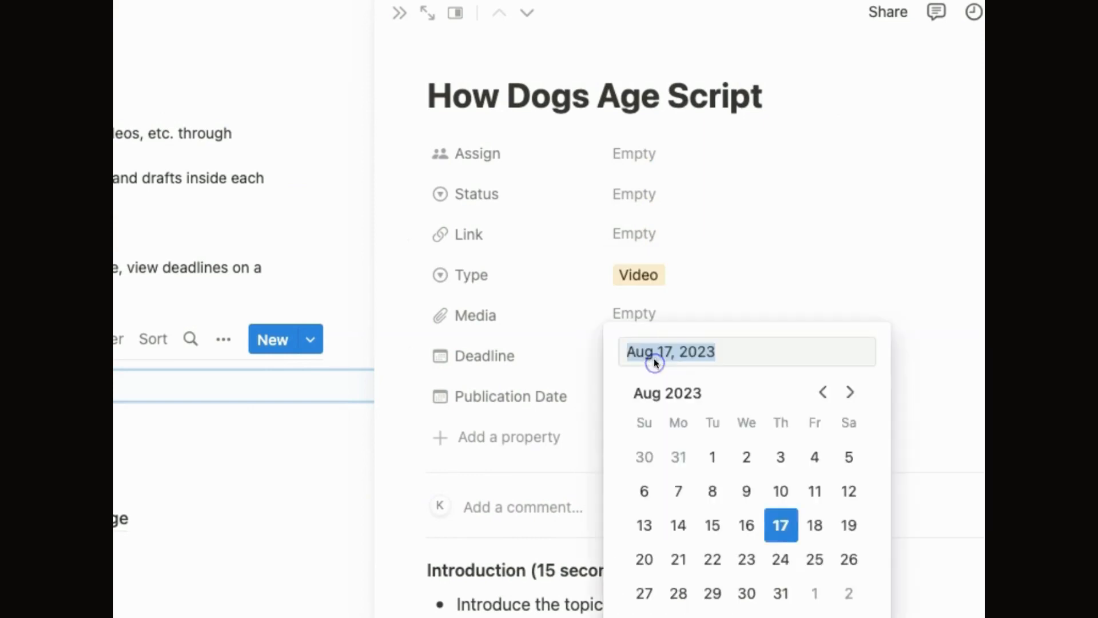
{"action": "left_click", "coordinate": [816, 560]}
{"action": "left_click", "coordinate": [860, 249]}
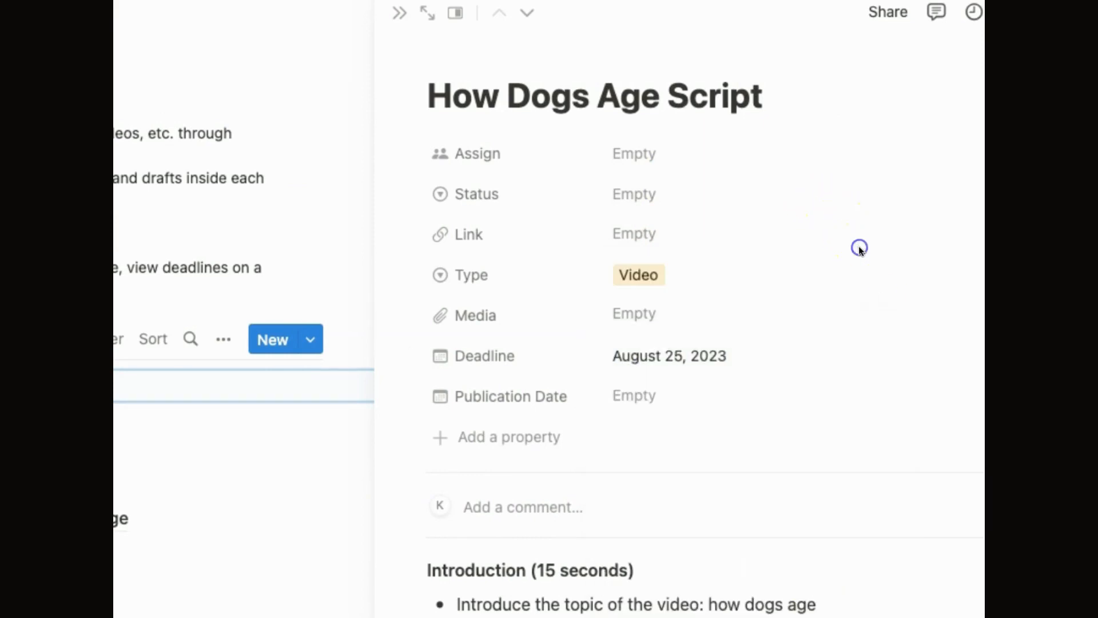
Rename the Idea status option to "In Production", keeping its light bulb emoji, and assign it as the script's Status
{"action": "left_click", "coordinate": [638, 195]}
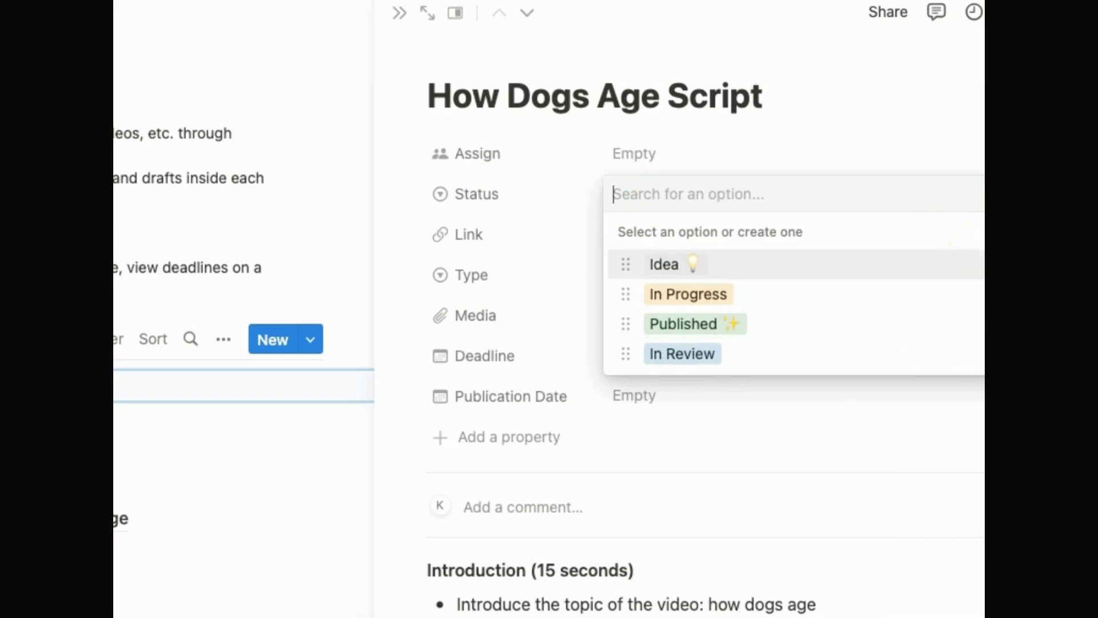
{"action": "left_click", "coordinate": [1002, 263]}
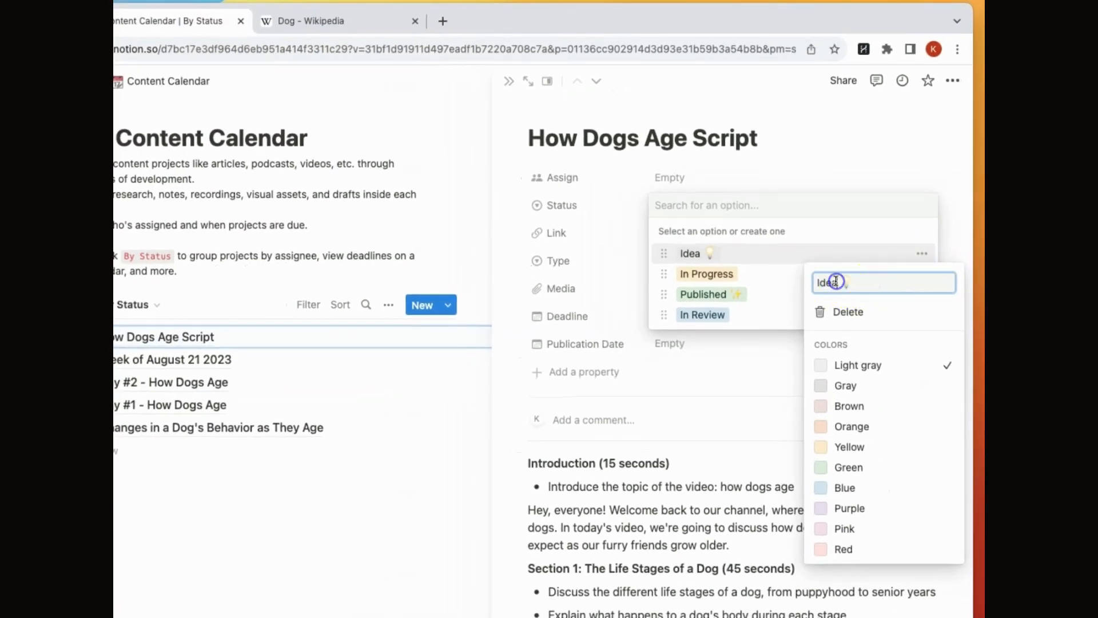
{"action": "type", "text": "In Production"}
{"action": "left_click", "coordinate": [884, 233]}
{"action": "key", "text": "Escape"}
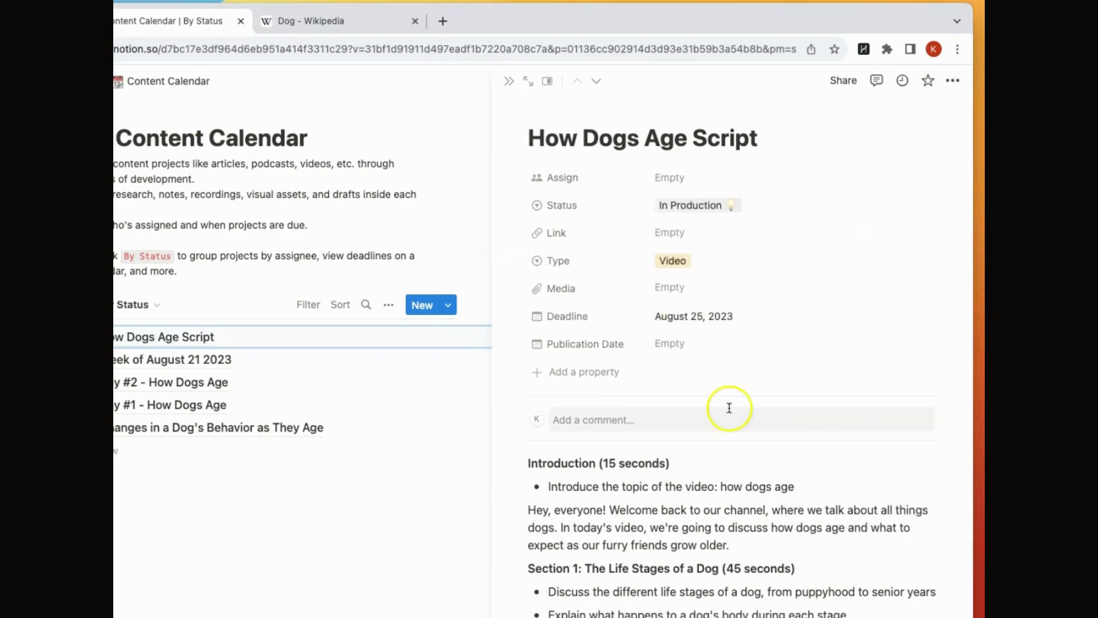
Close the script entry and open the Content Calendar from the My Content page to review the scheduled items
{"action": "left_click", "coordinate": [517, 85]}
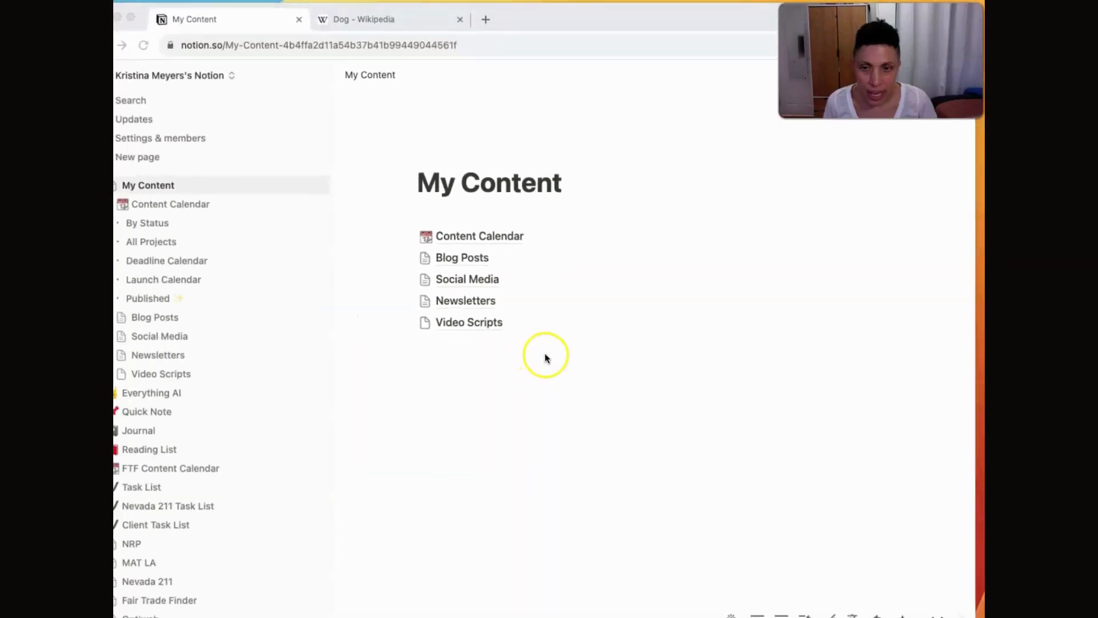
{"action": "left_click", "coordinate": [495, 236]}
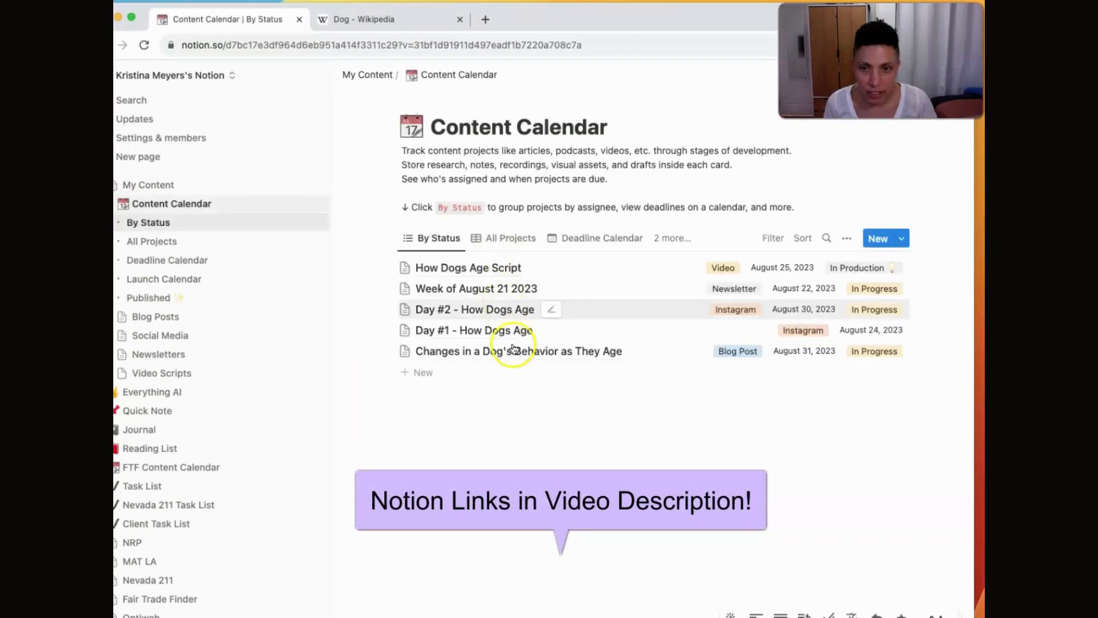